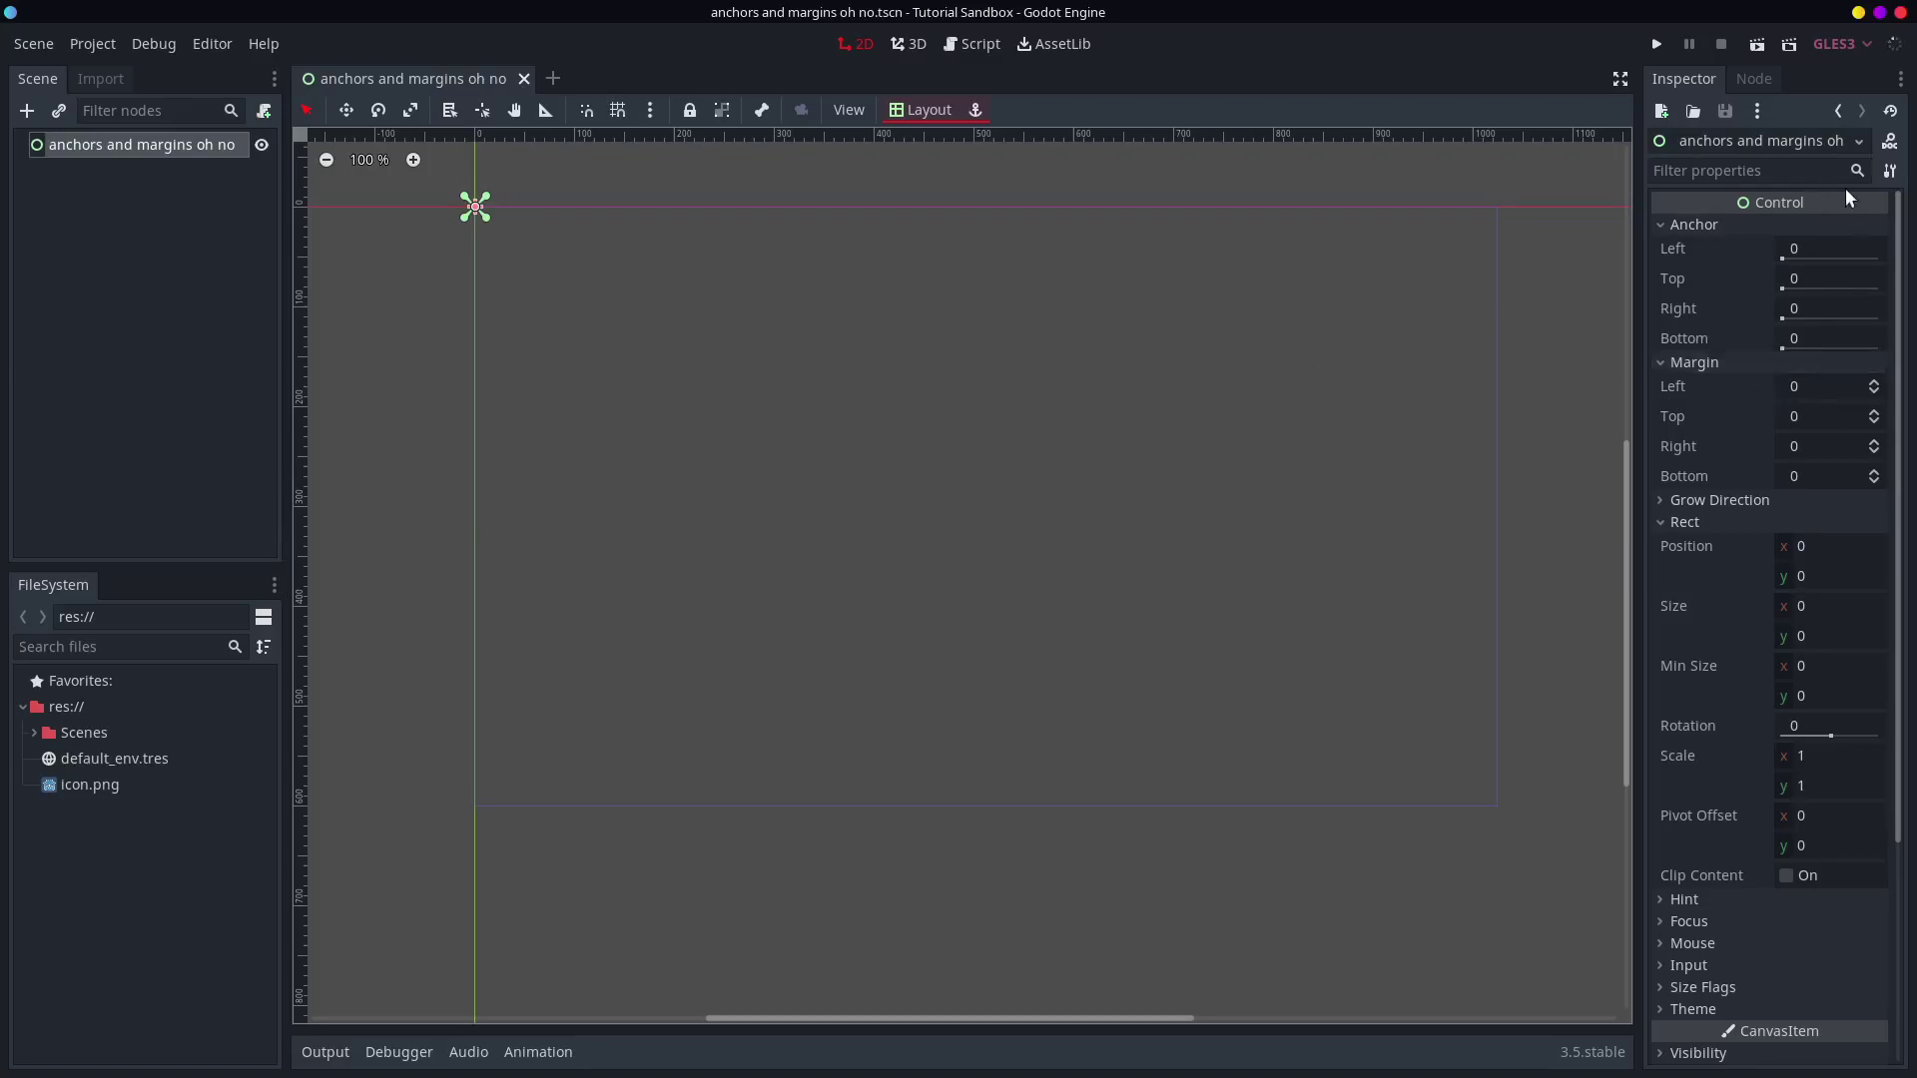
# - Drag the root's left anchor to 0.133, reset its right anchor to 0, and show the anchor presets
pyautogui.moveTo(1783, 257); pyautogui.dragTo(1760, 290)
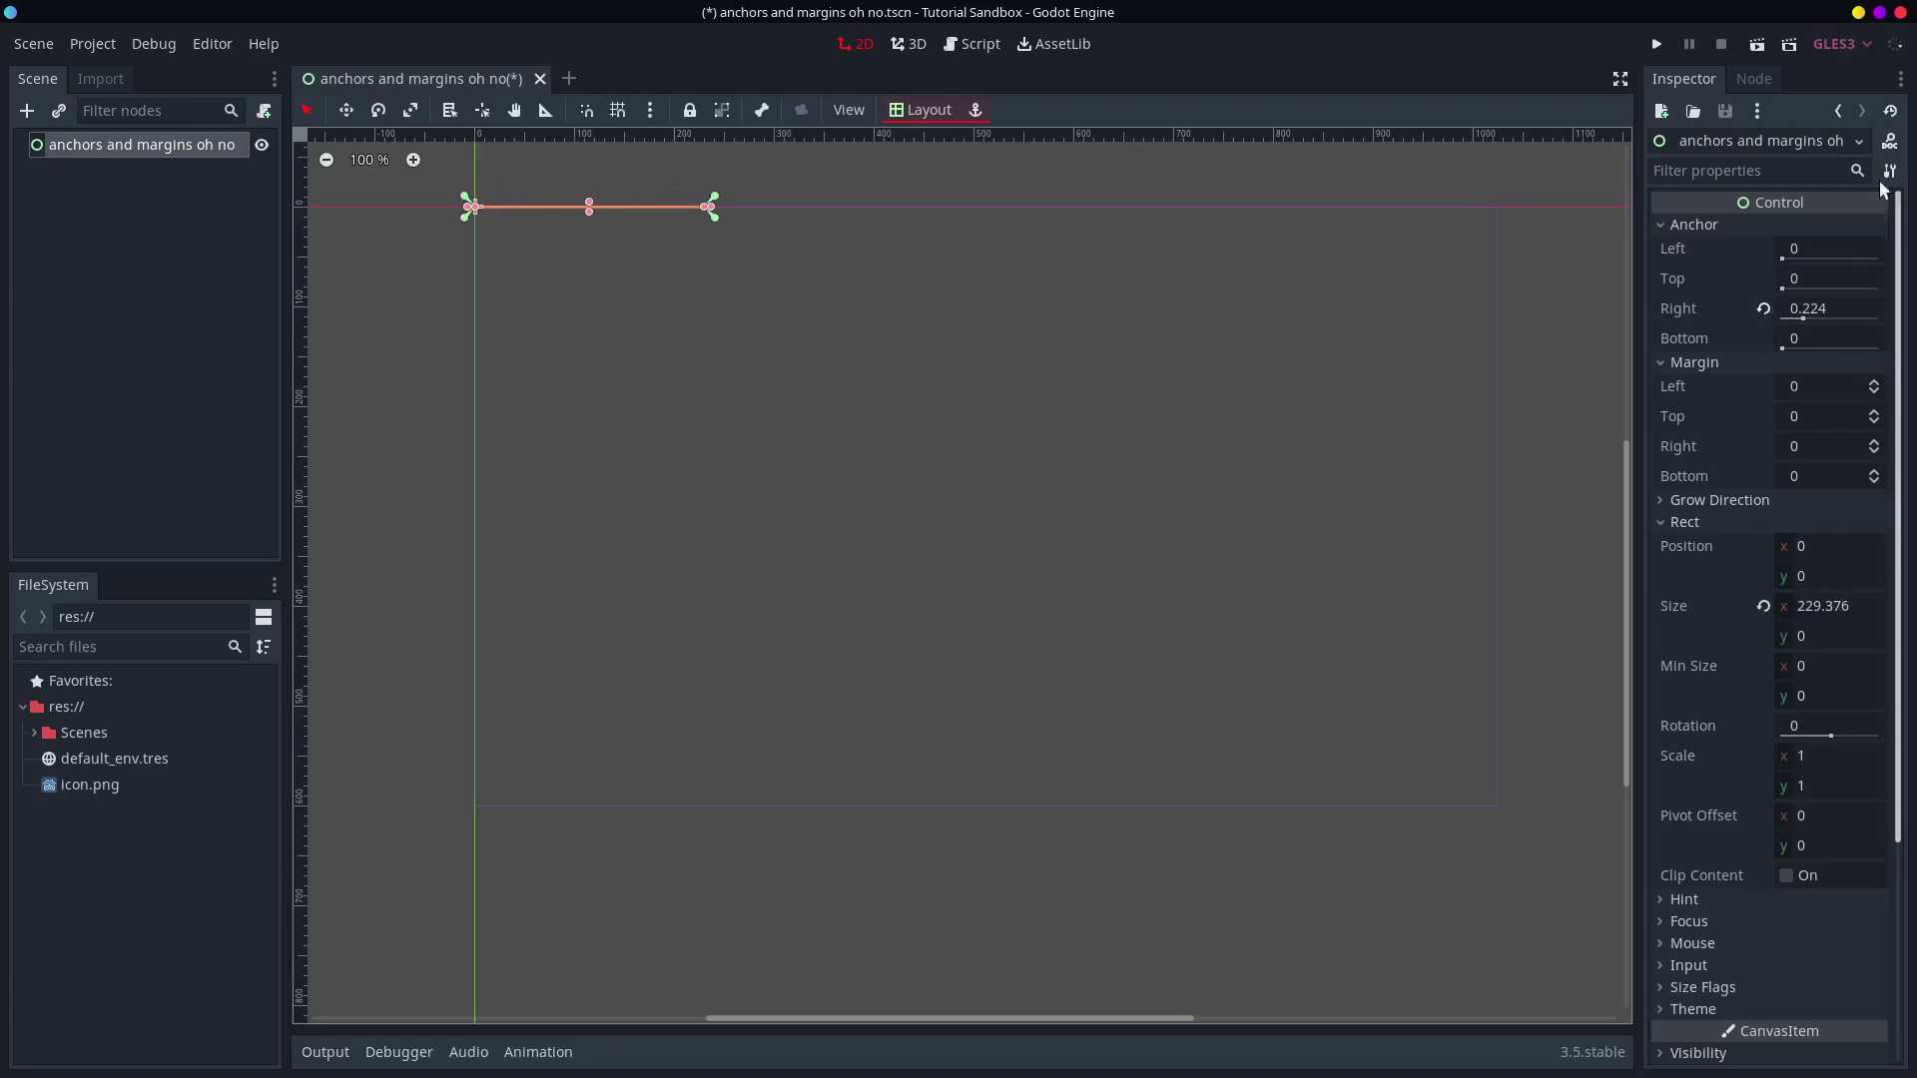
pyautogui.click(1763, 309)
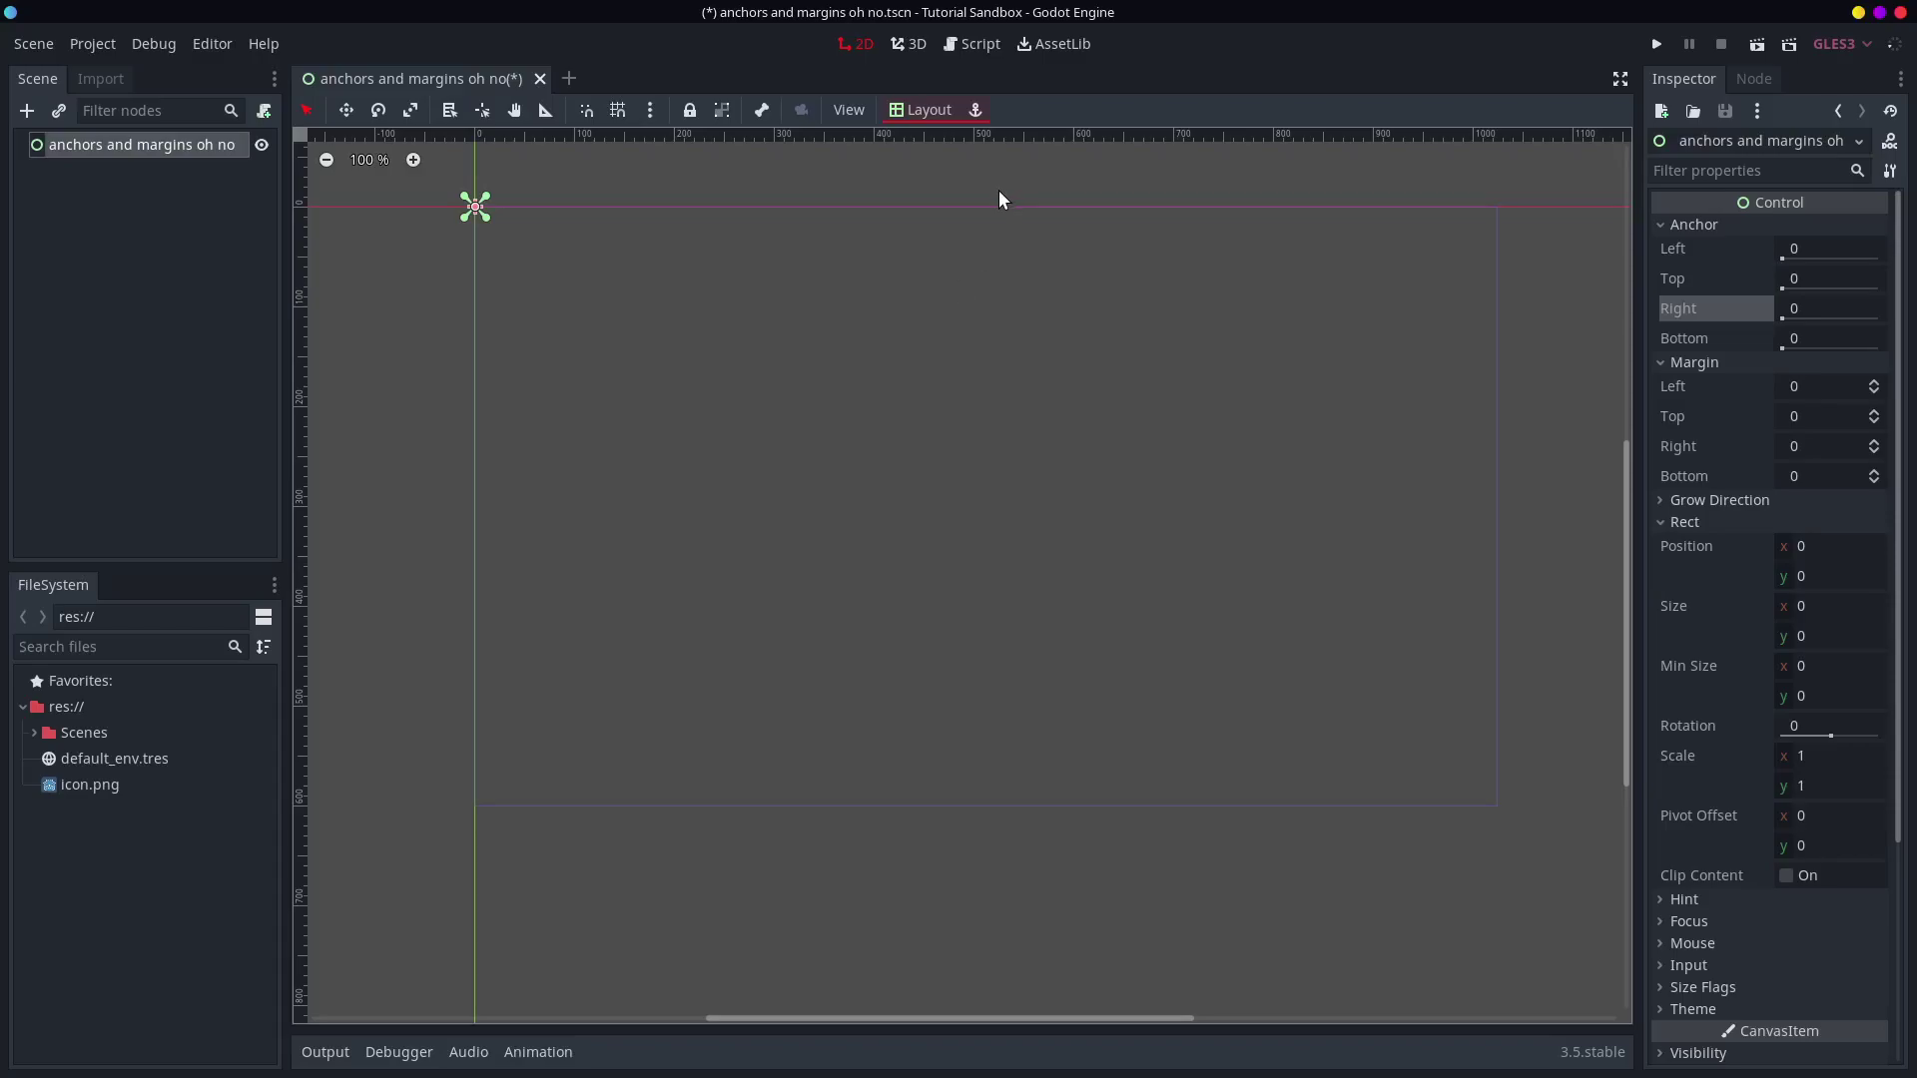
pyautogui.click(927, 110)
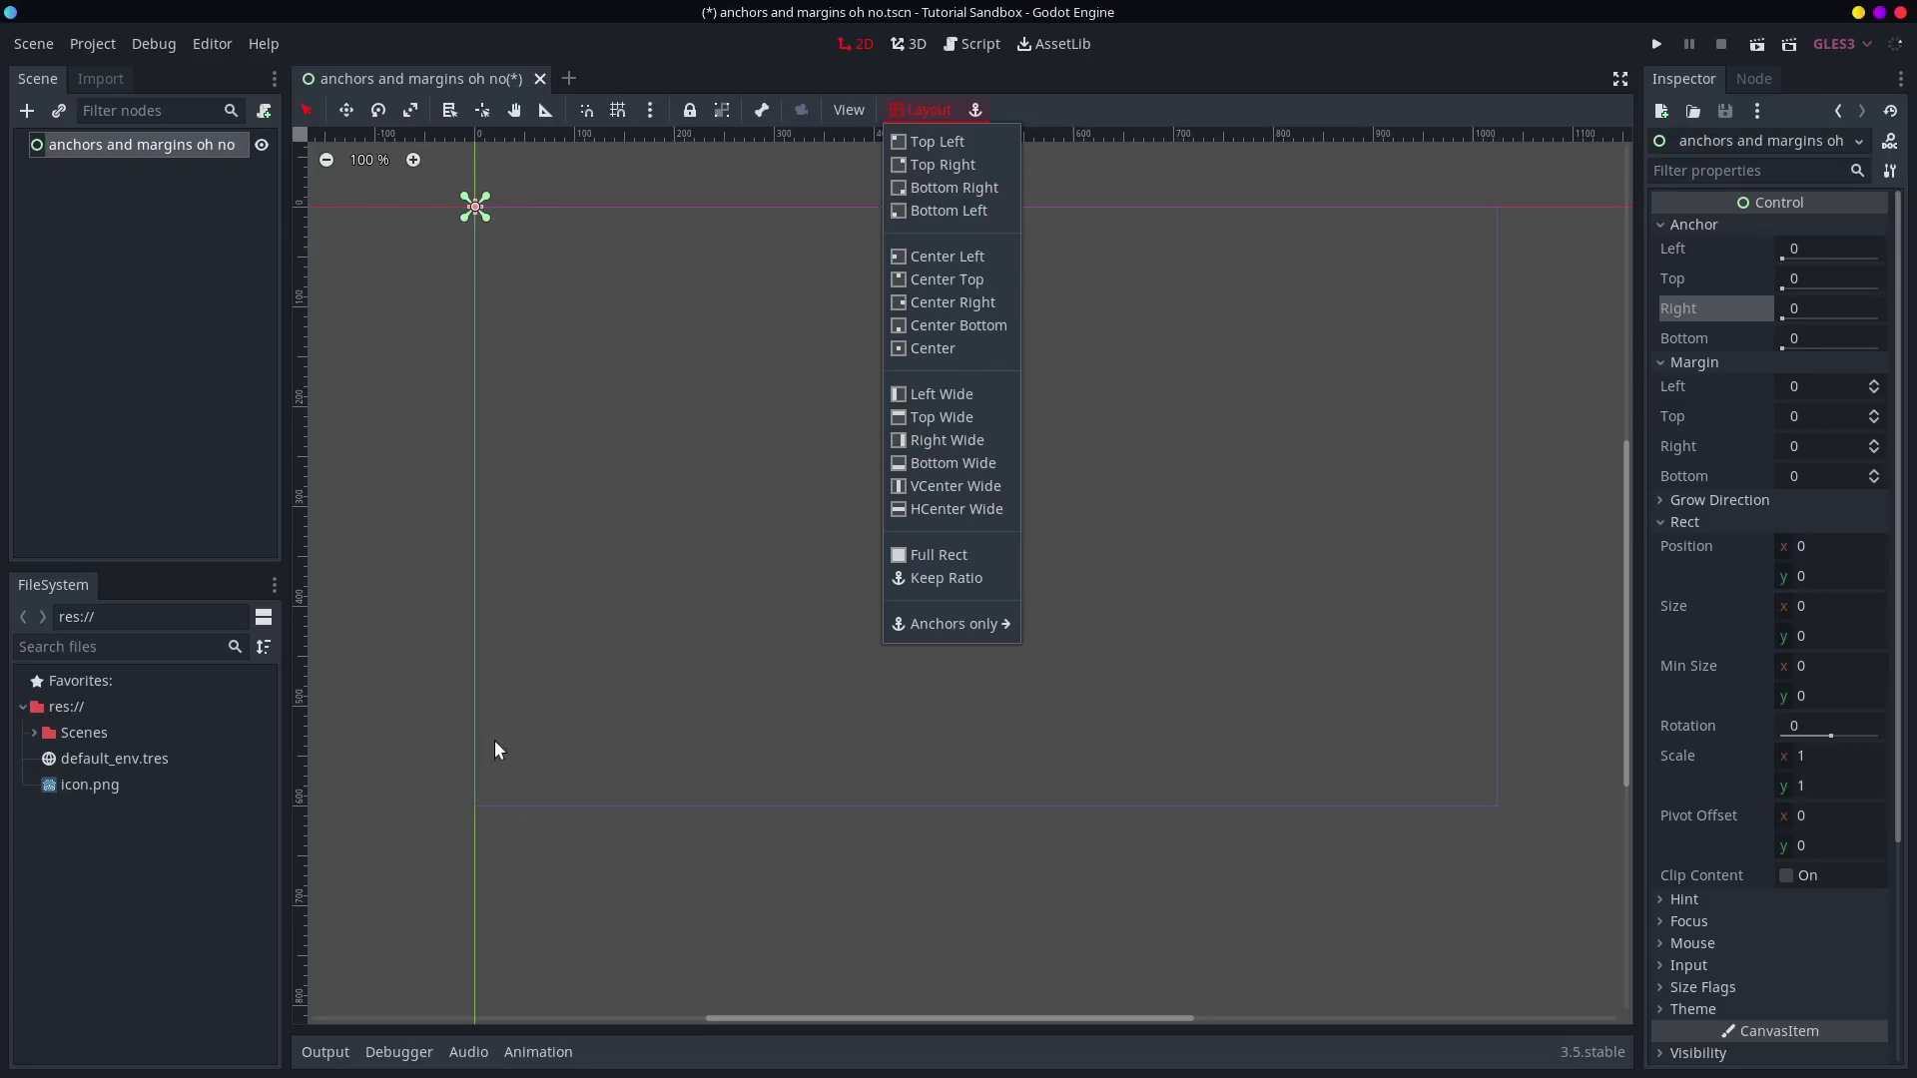
# - Apply the Full Rect preset so the root Control fills the 1024×600 viewport
pyautogui.click(928, 555)
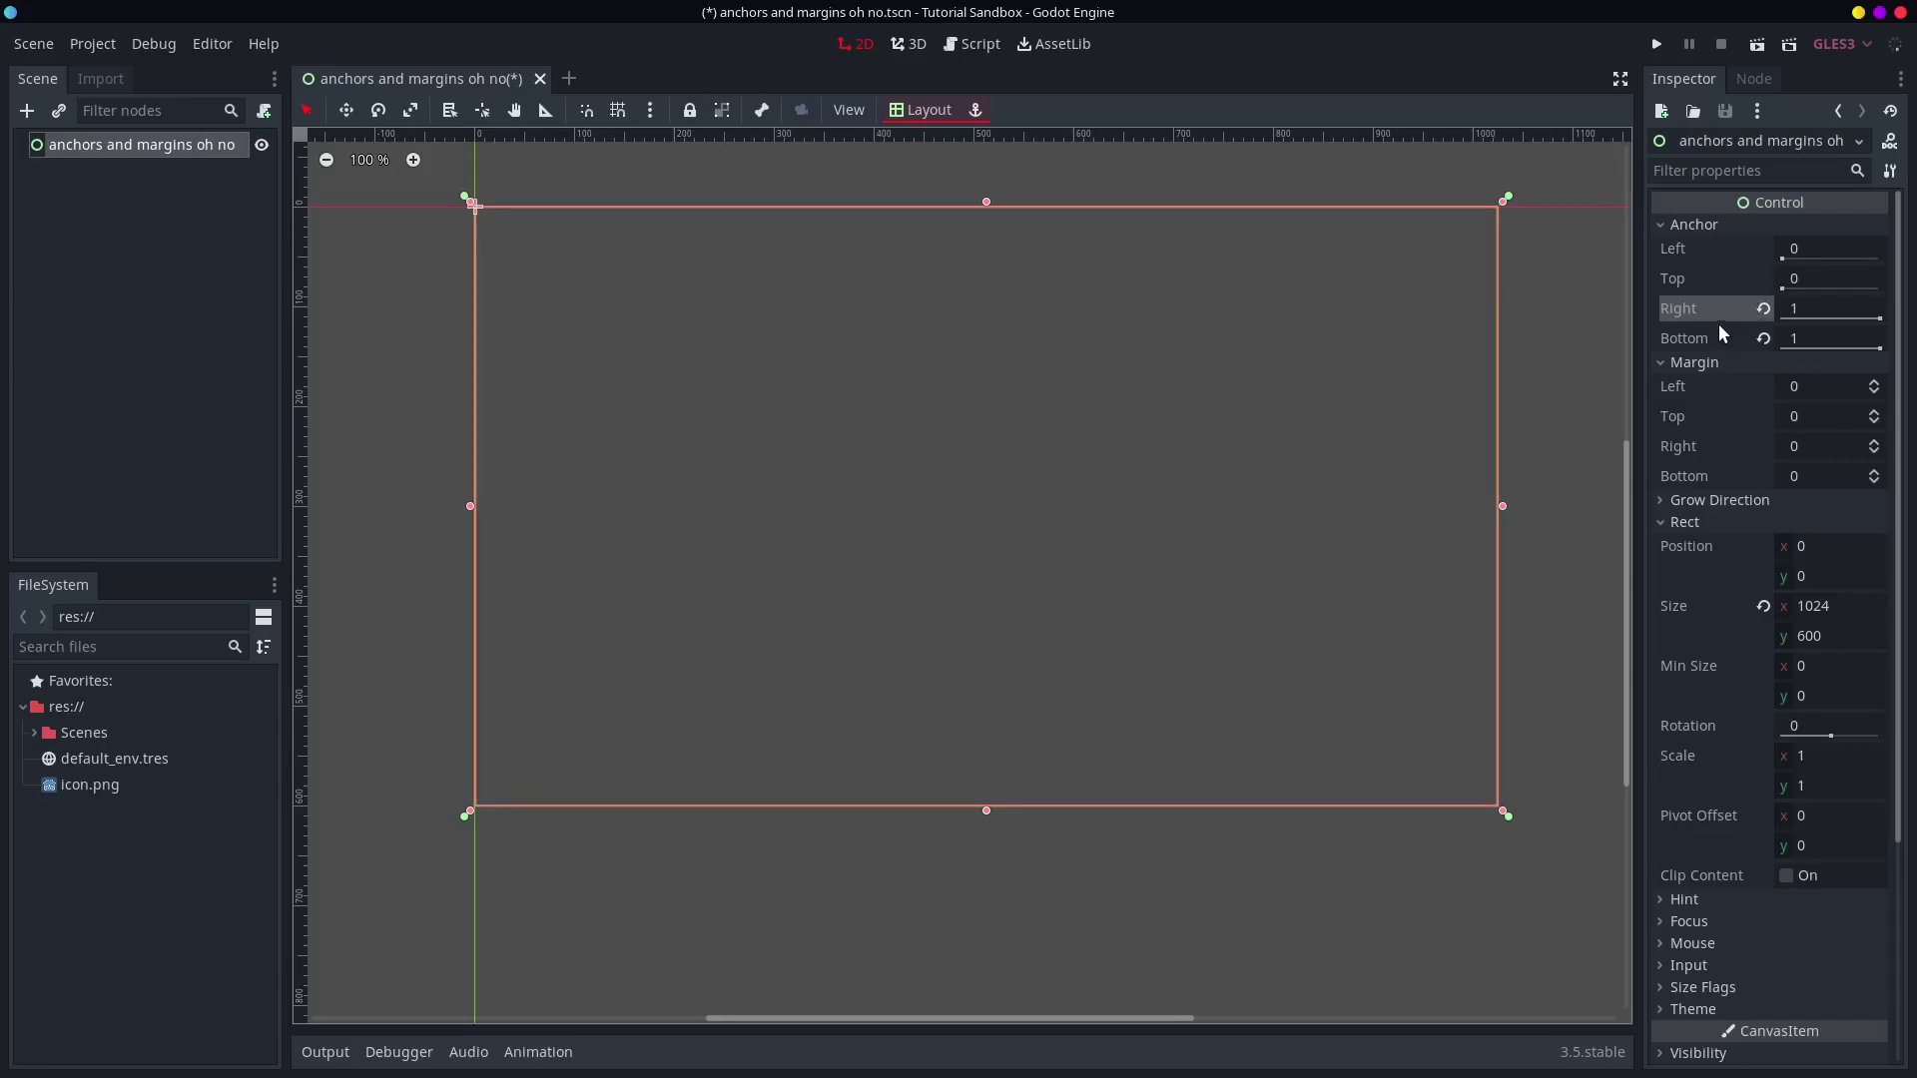
pyautogui.moveTo(1745, 301)
pyautogui.click(920, 110)
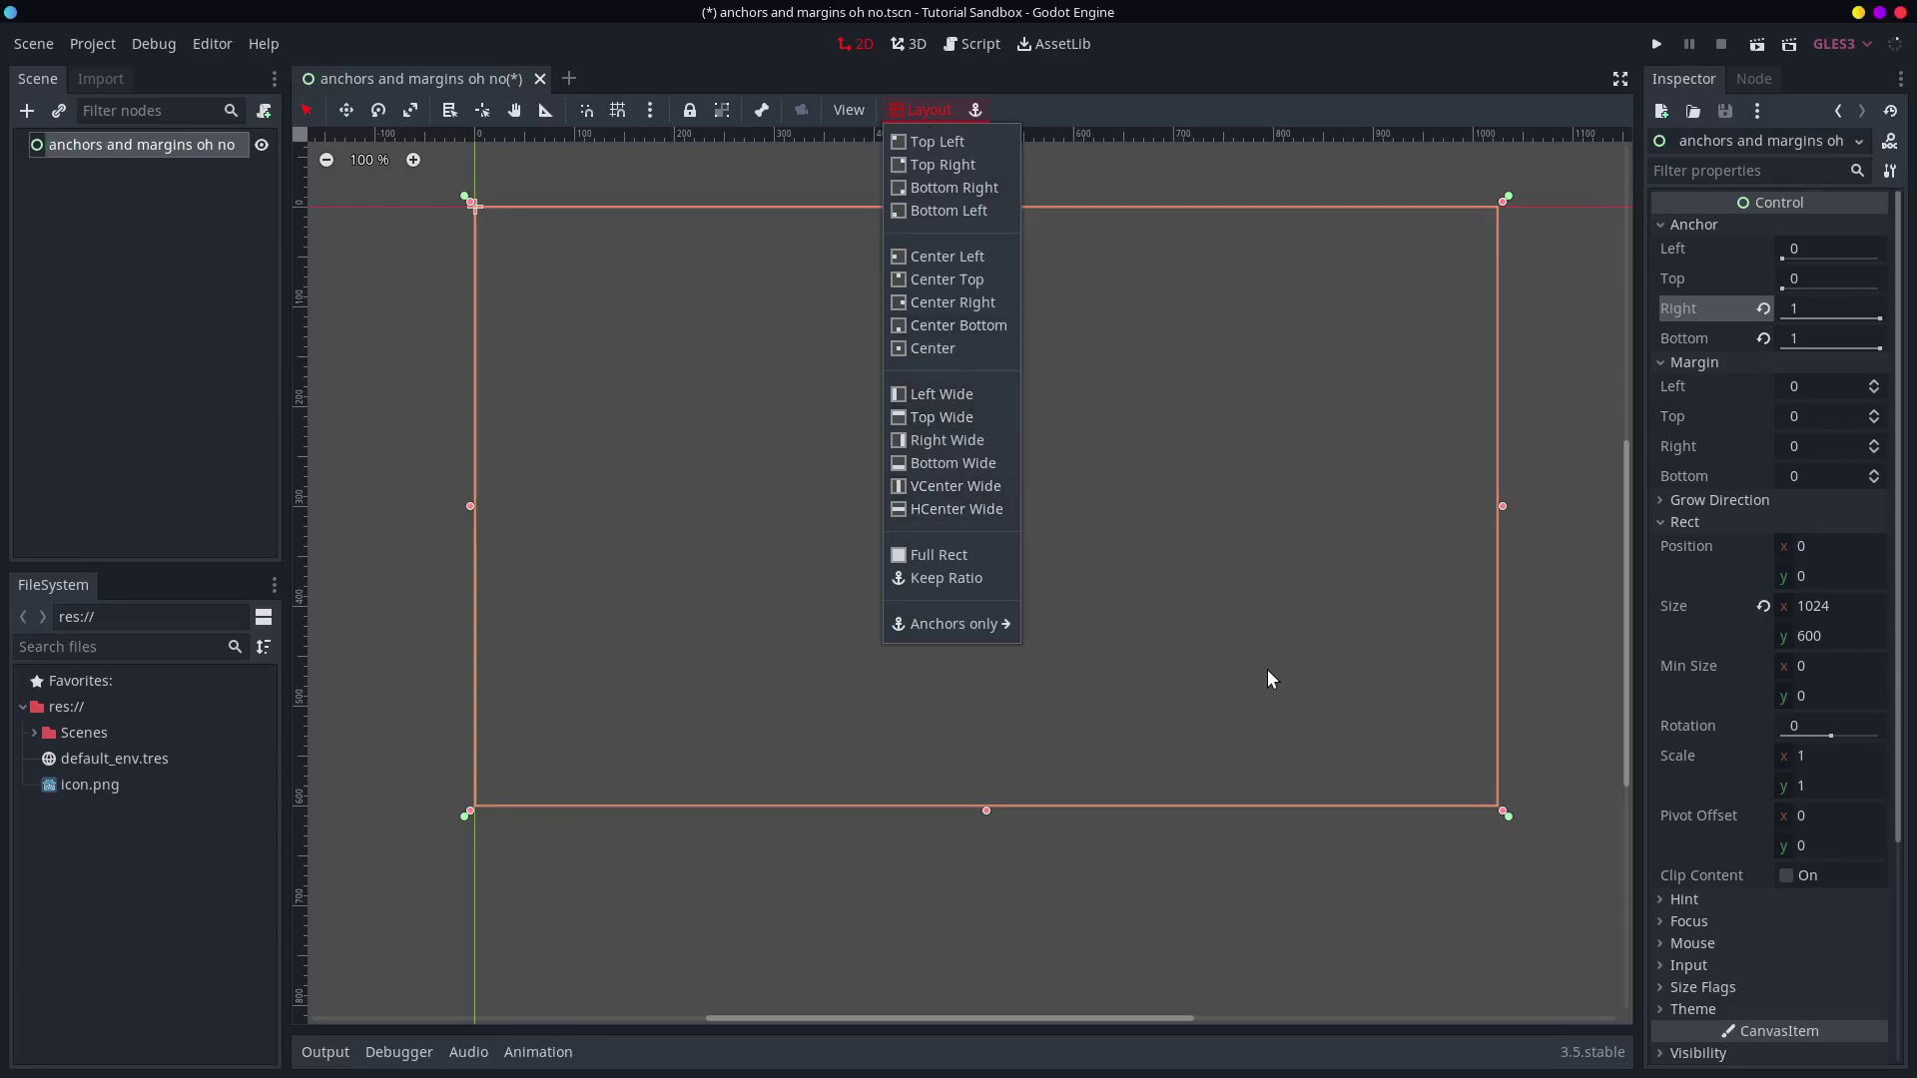
# - Add a Control child node under the root
pyautogui.click(1177, 44)
pyautogui.click(121, 150)
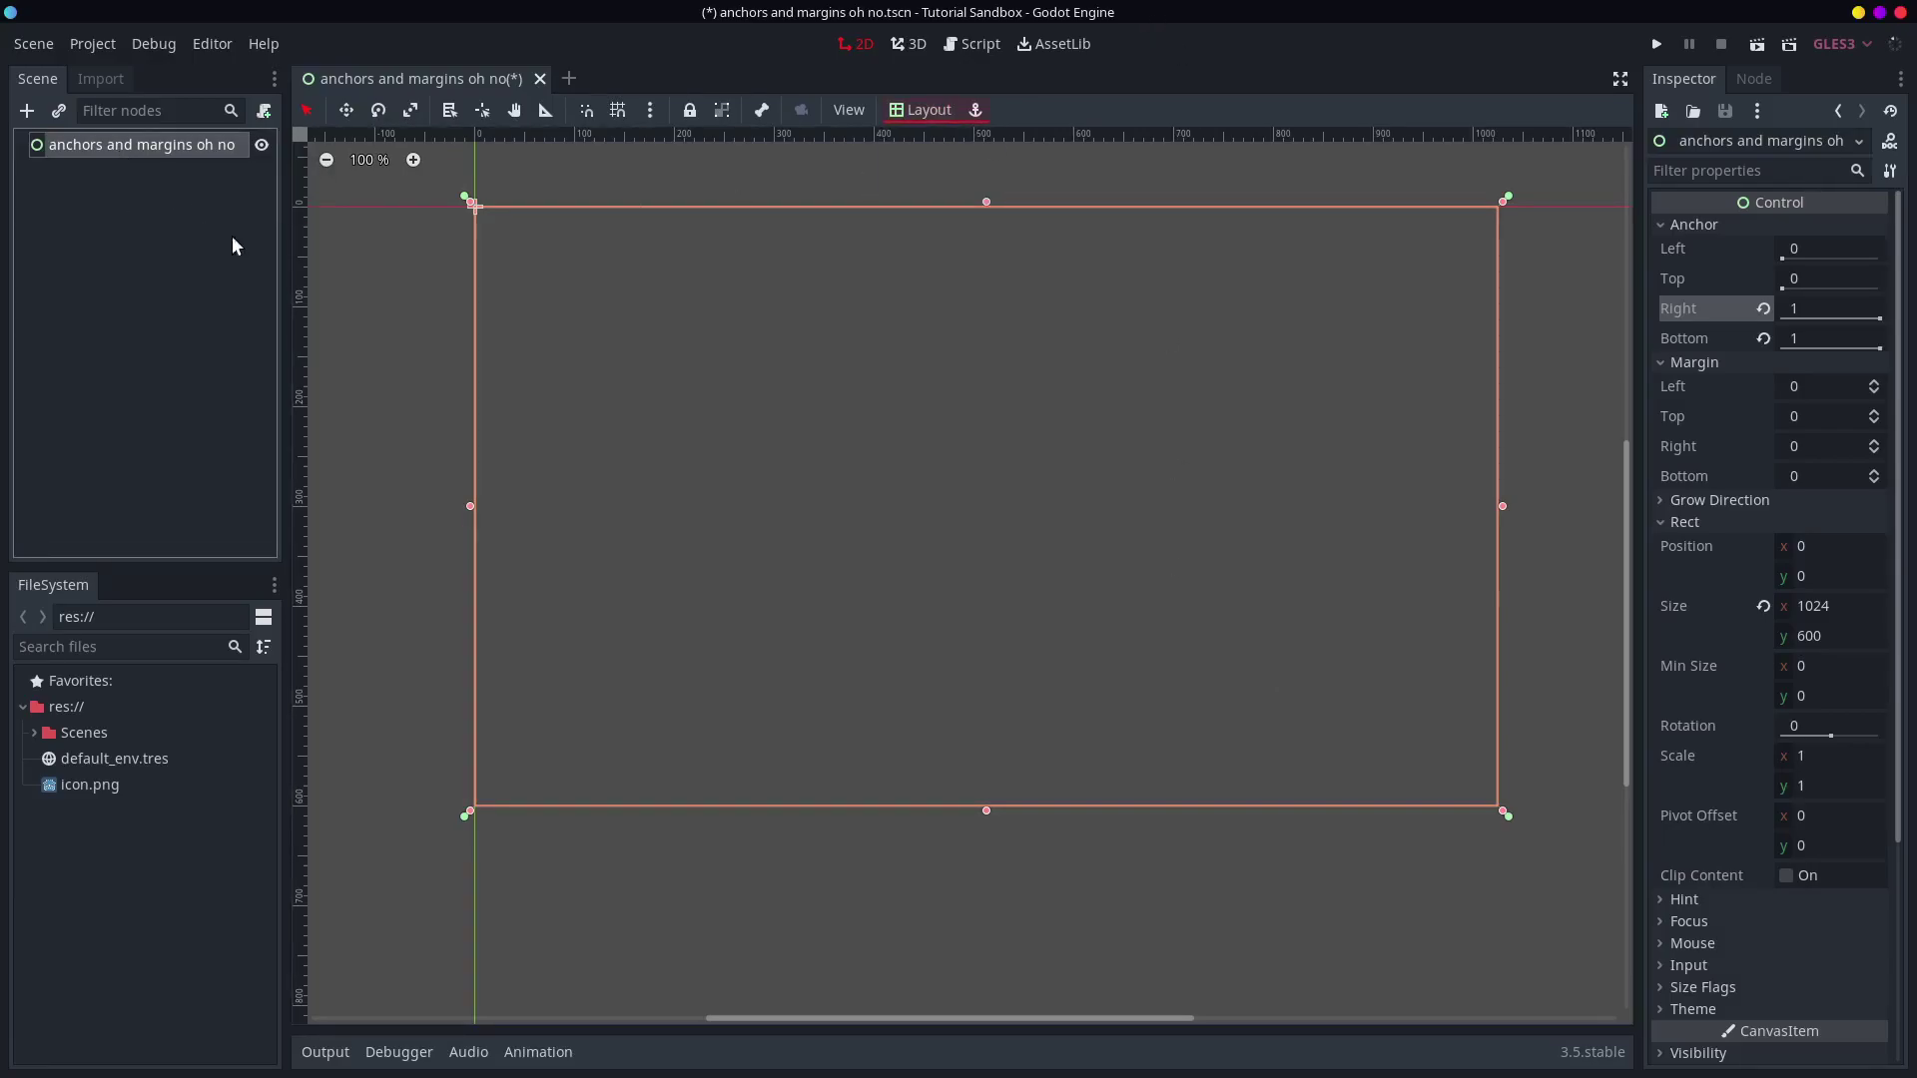
pyautogui.hotkey('ctrl', 'a')
pyautogui.write('c')
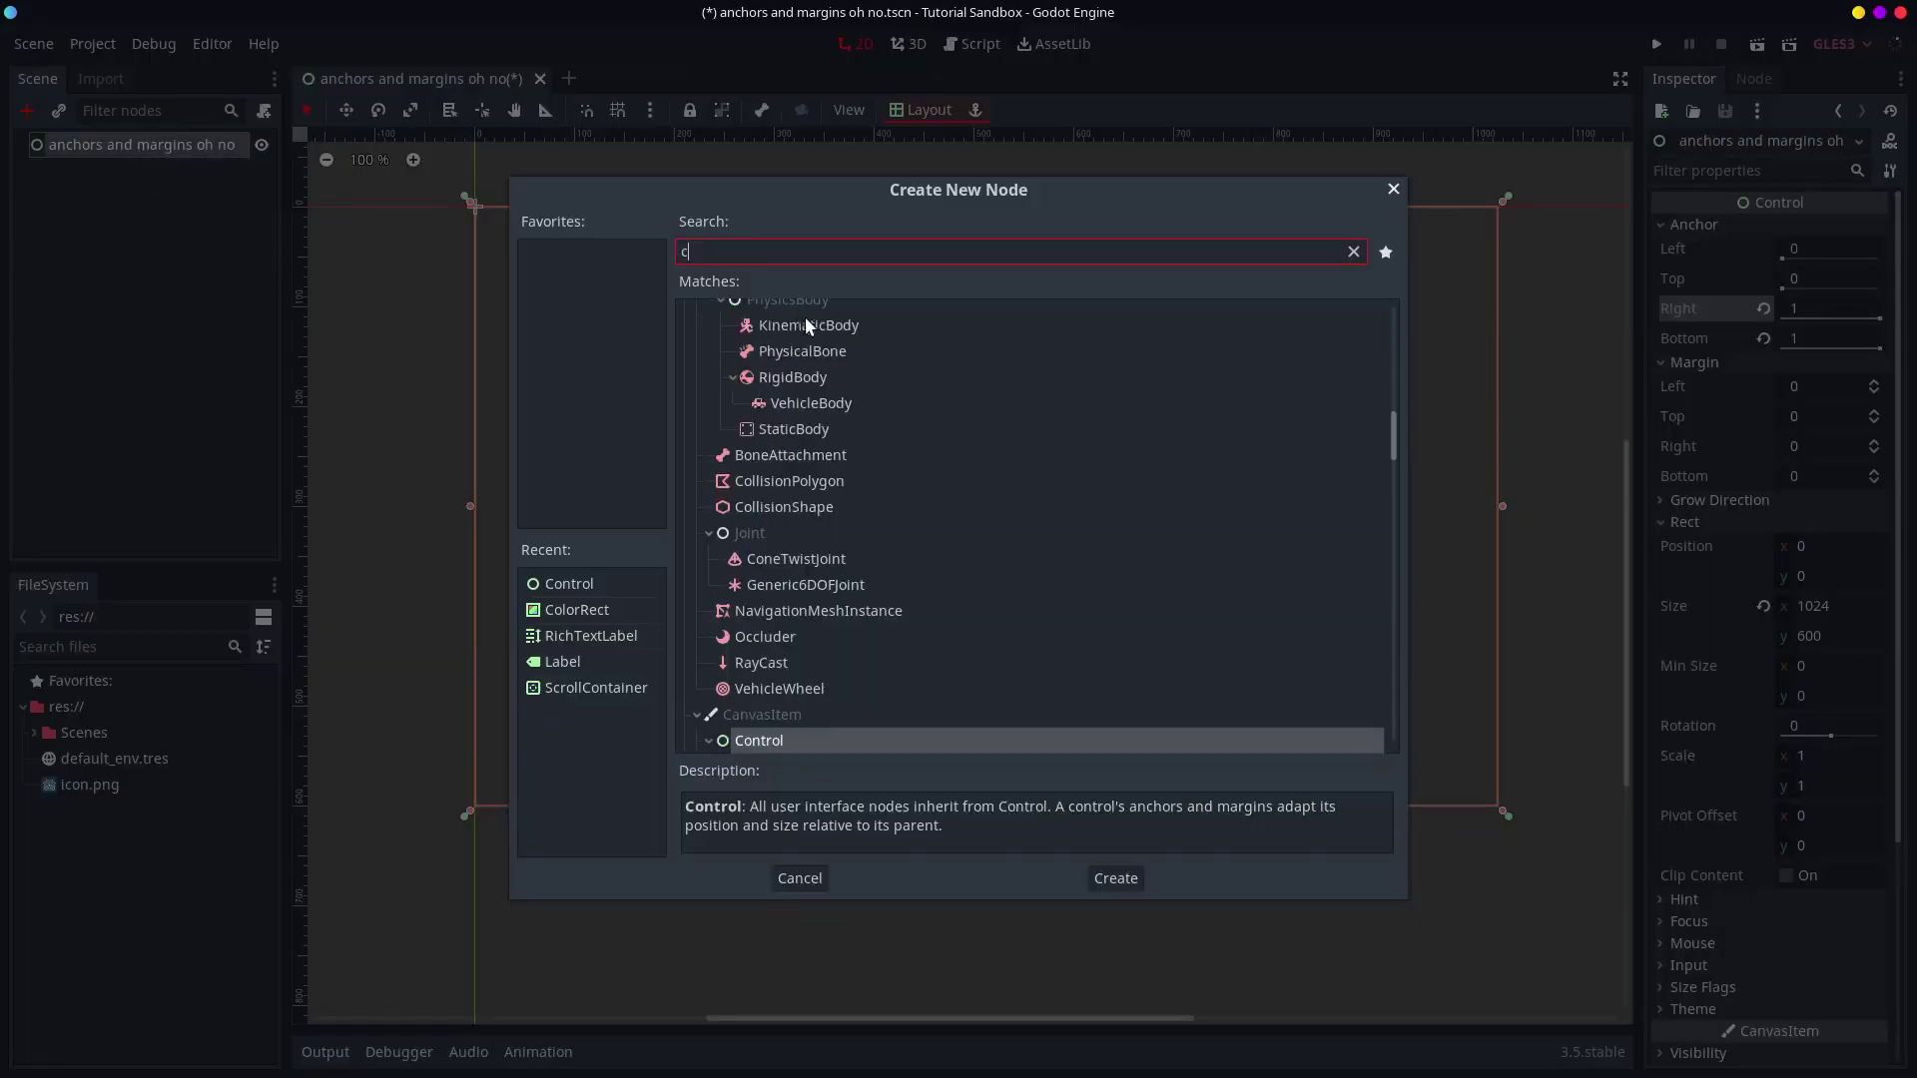
pyautogui.doubleClick(751, 739)
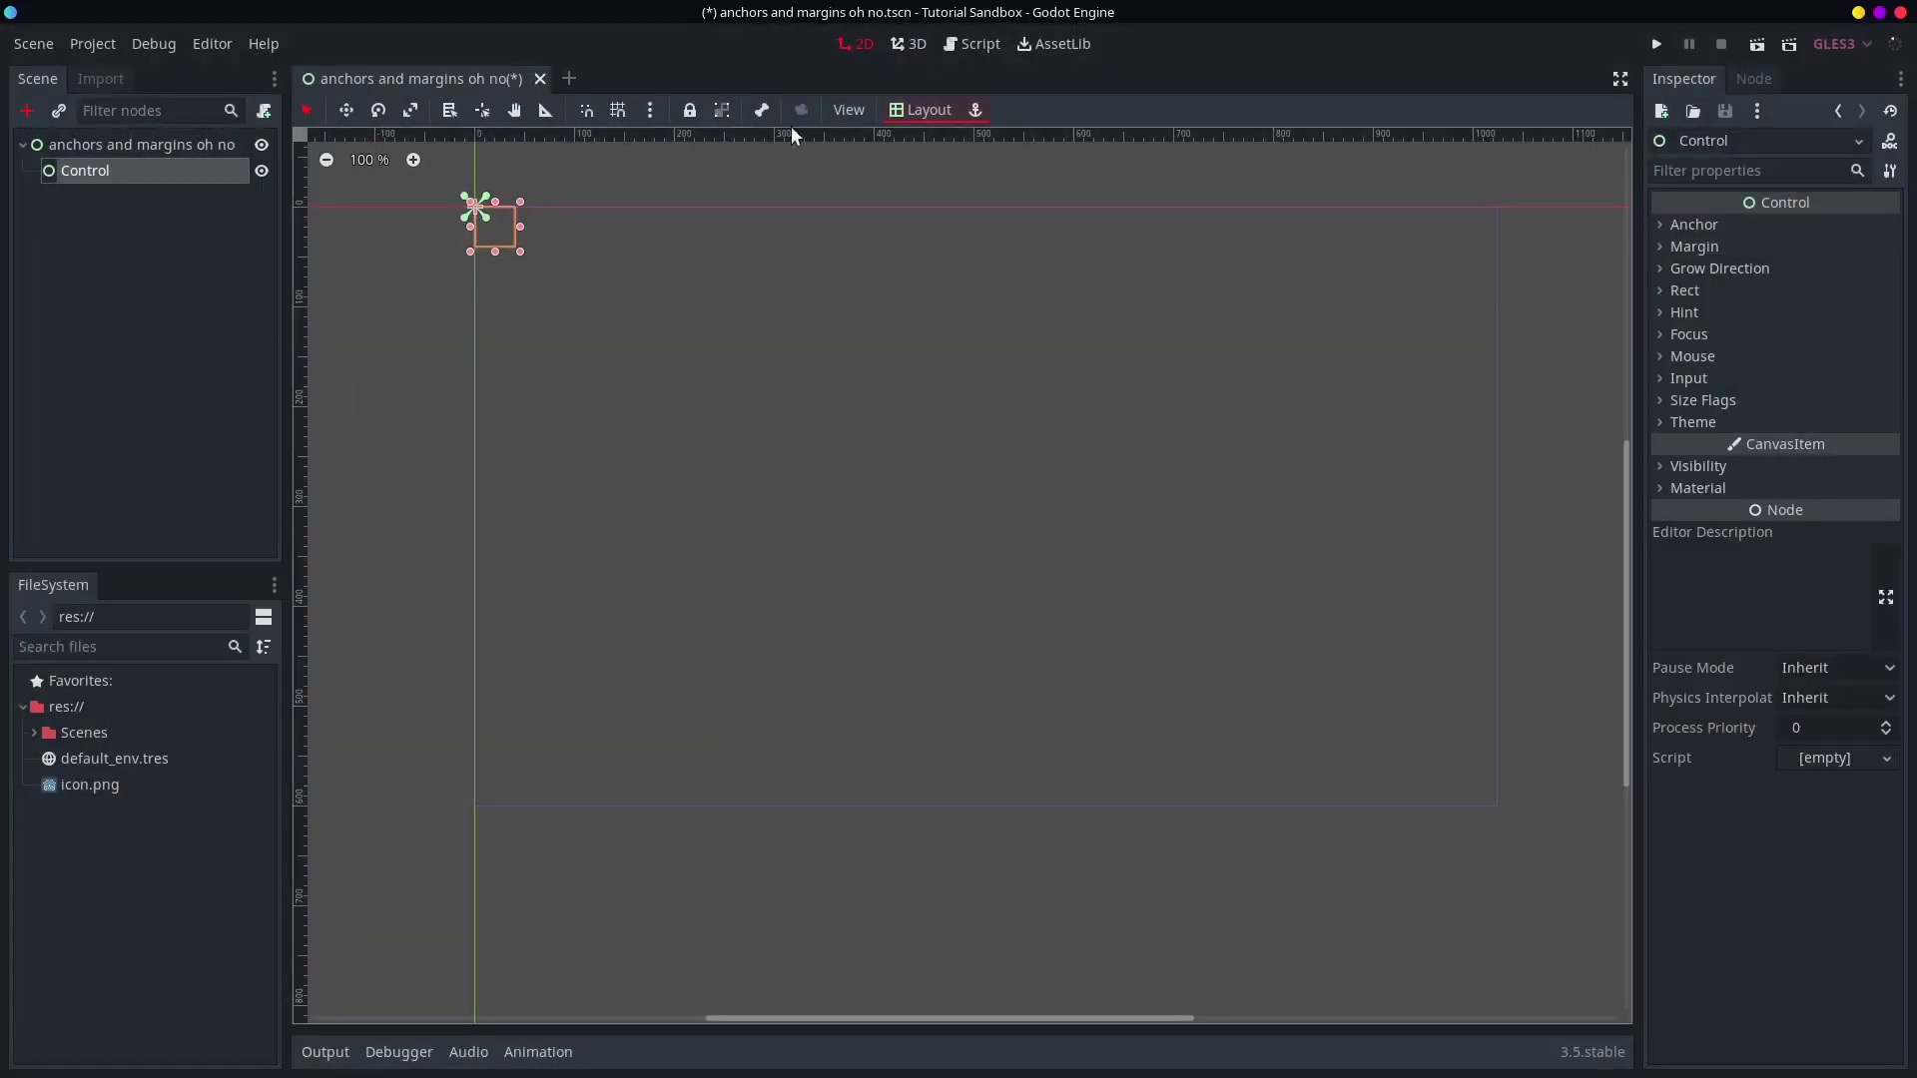
# - Apply the Full Rect preset so the new Control fills the viewport
pyautogui.click(925, 110)
pyautogui.click(970, 557)
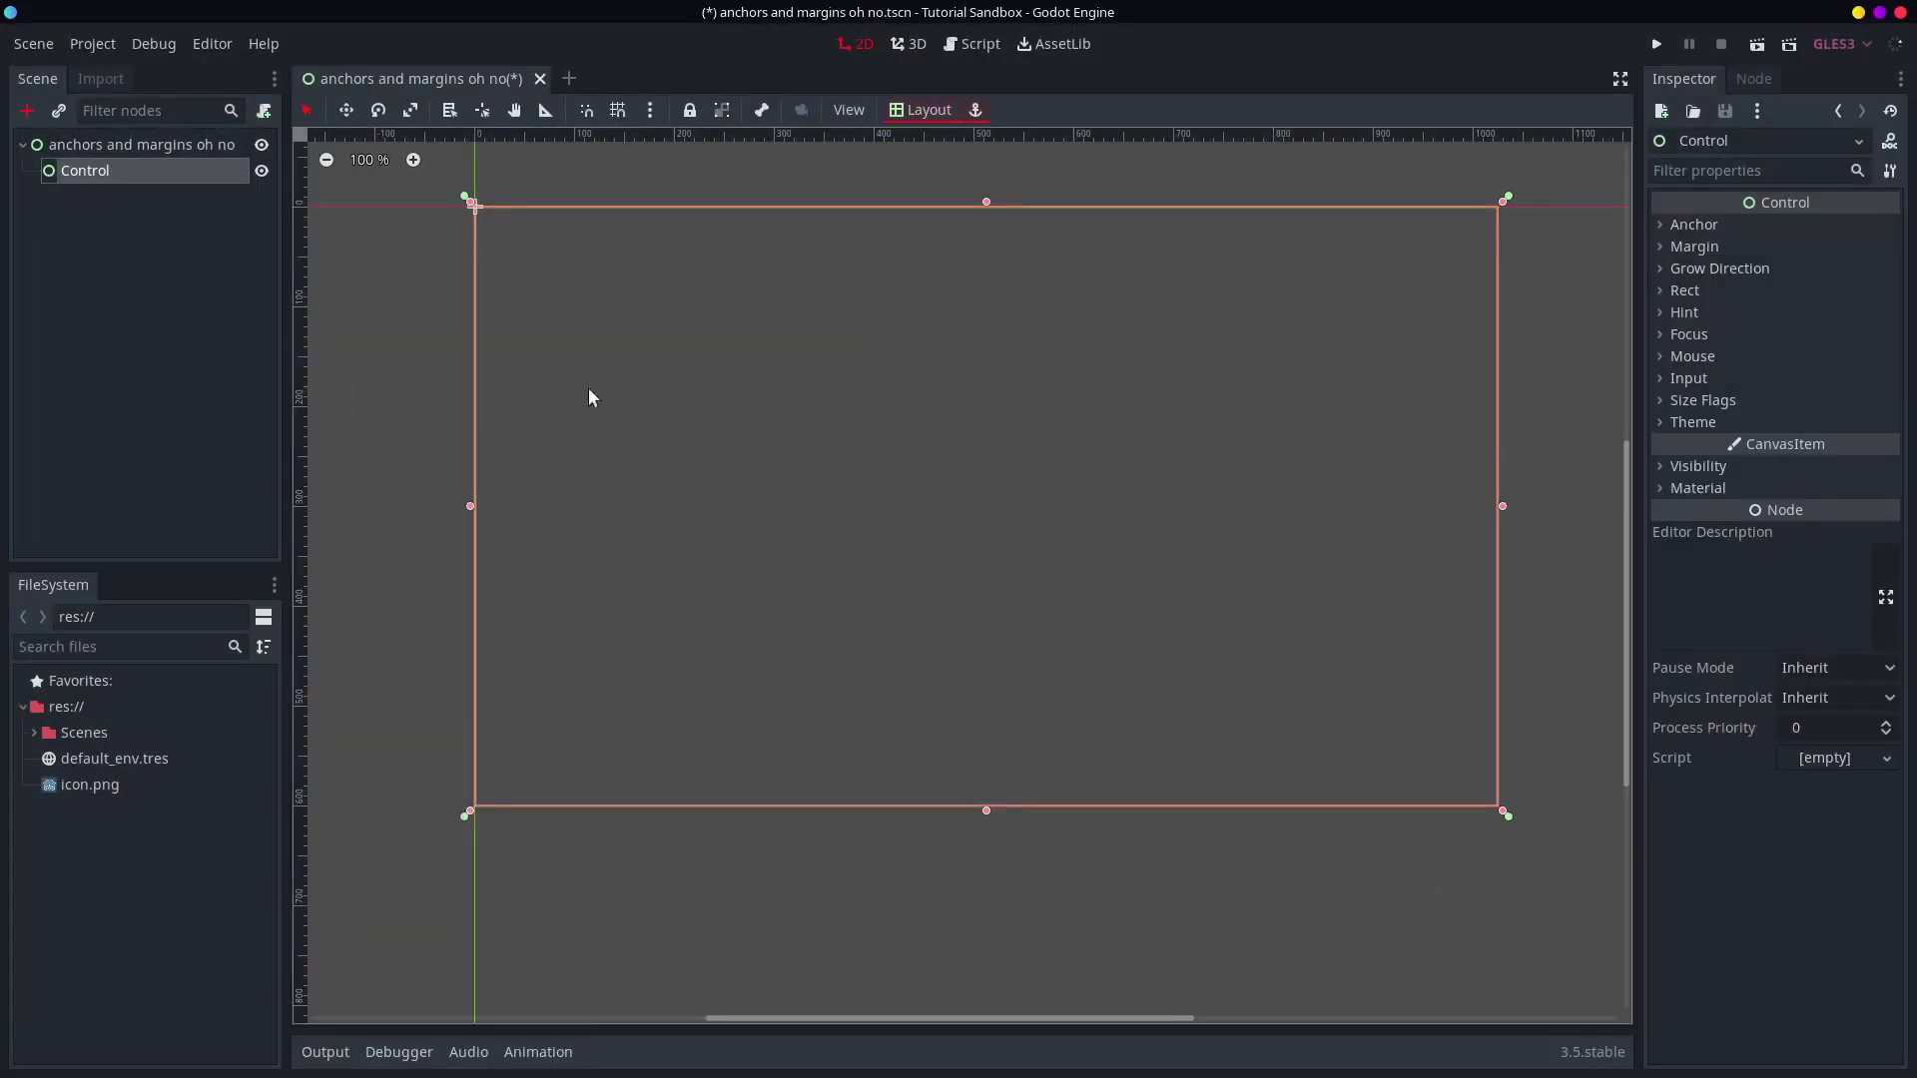
pyautogui.click(172, 148)
pyautogui.click(178, 169)
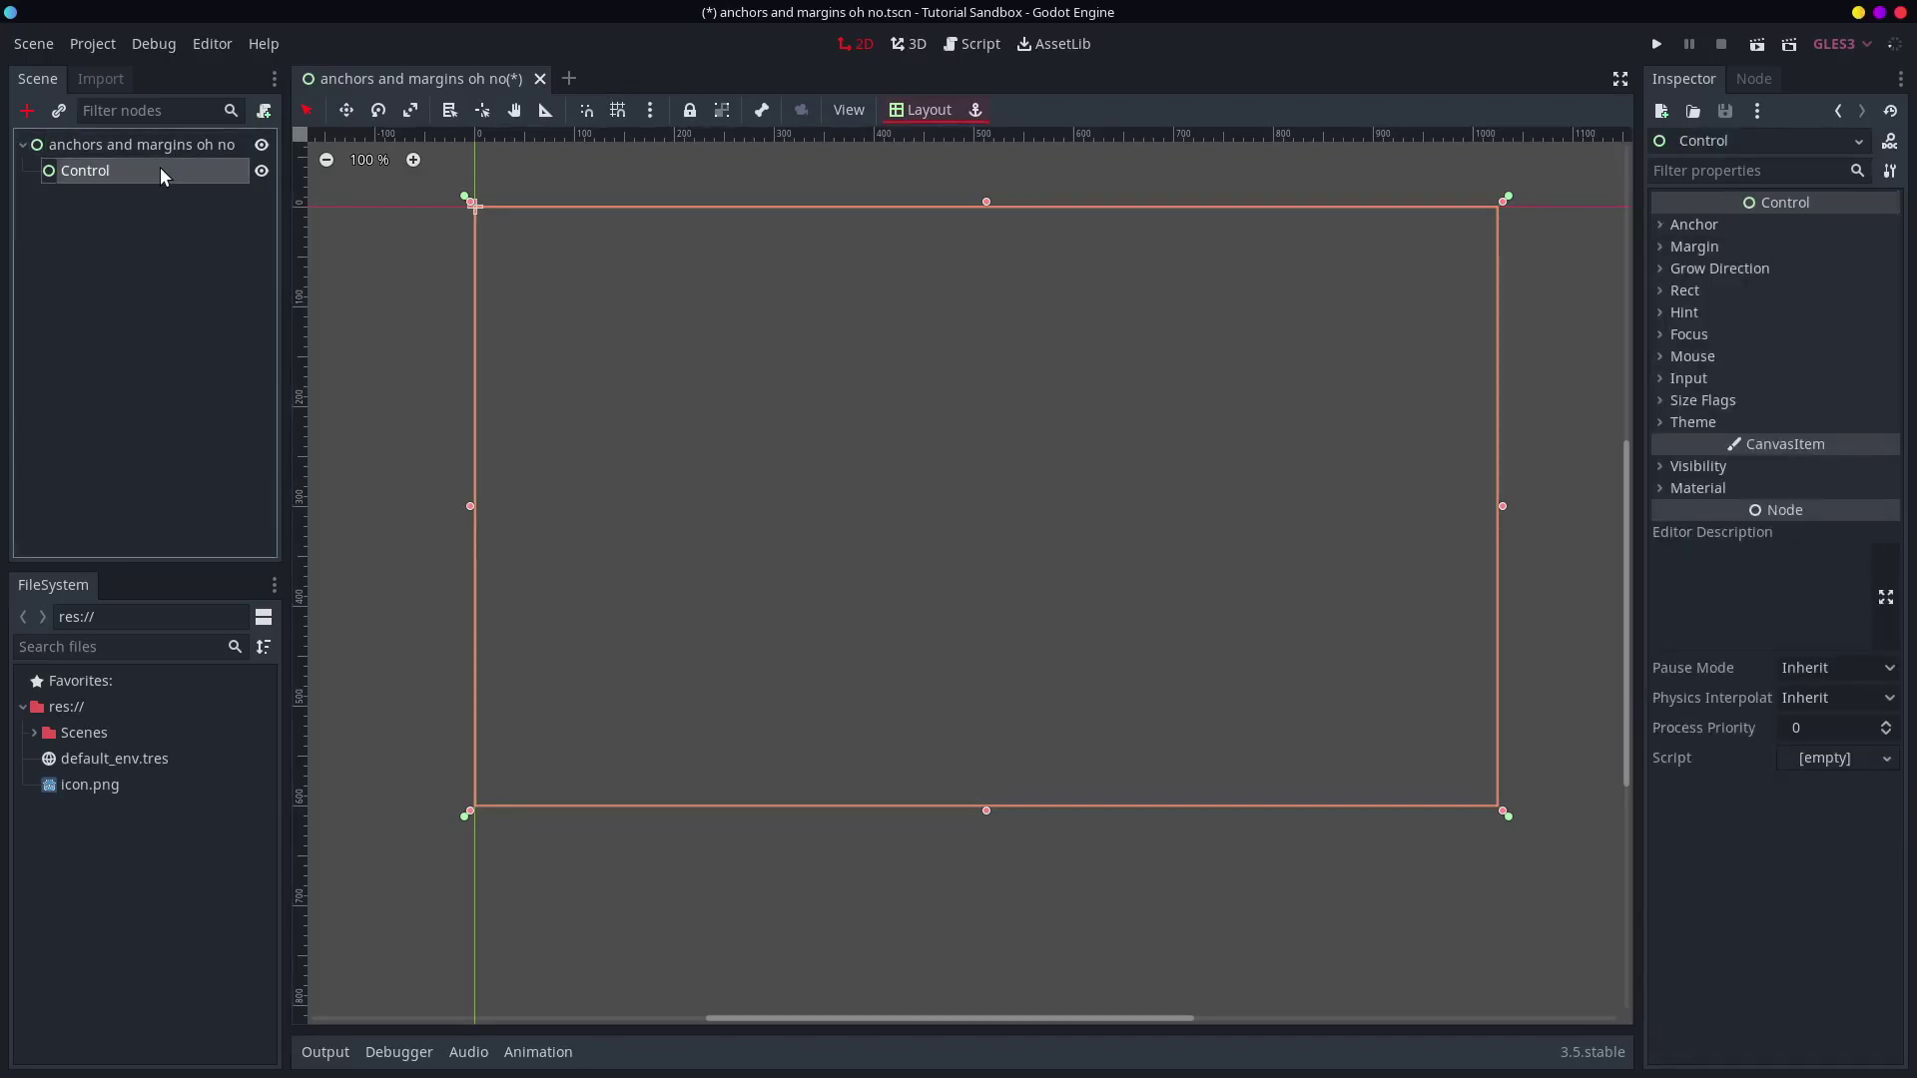
# - Change the Control node's type to ColorRect
pyautogui.rightClick(160, 170)
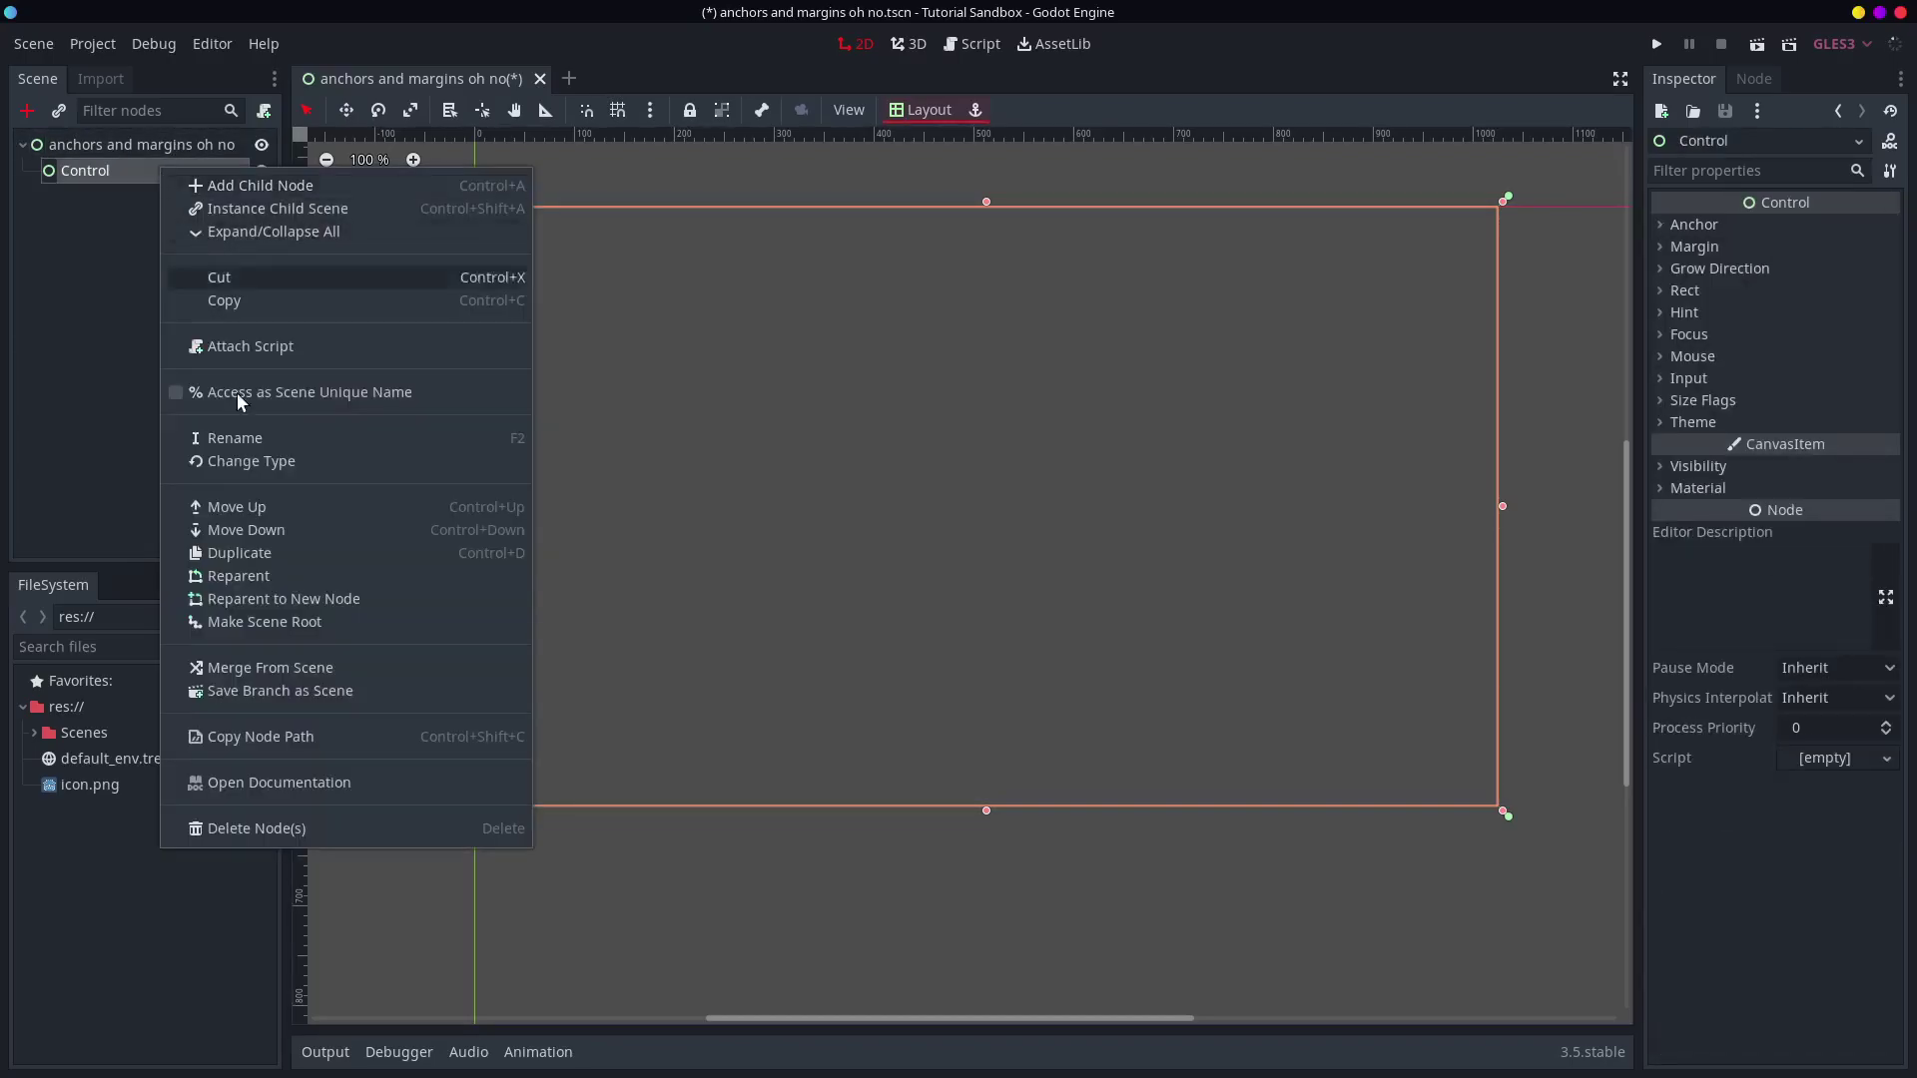
pyautogui.click(312, 463)
pyautogui.doubleClick(611, 608)
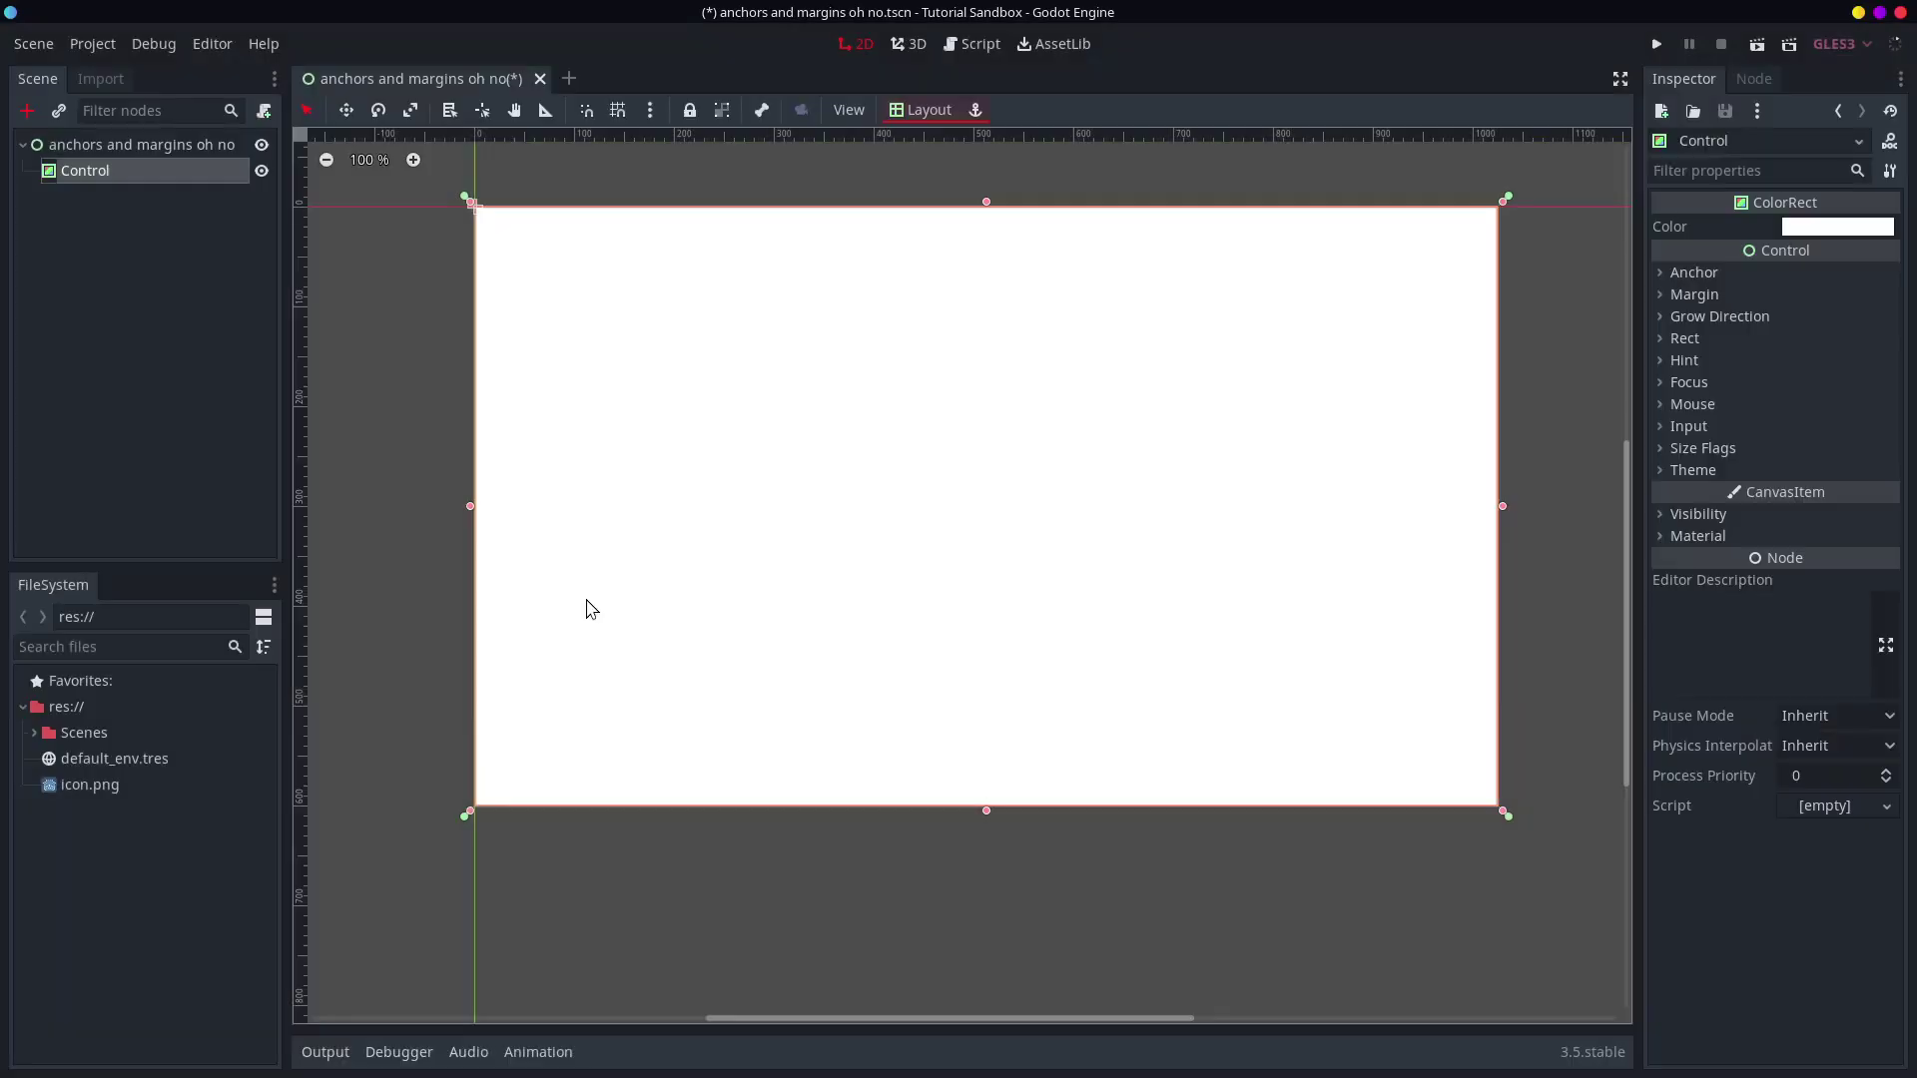
# - Colour the ColorRect pale mint, 9deedf
pyautogui.click(1787, 226)
pyautogui.moveTo(1754, 185); pyautogui.dragTo(1766, 150)
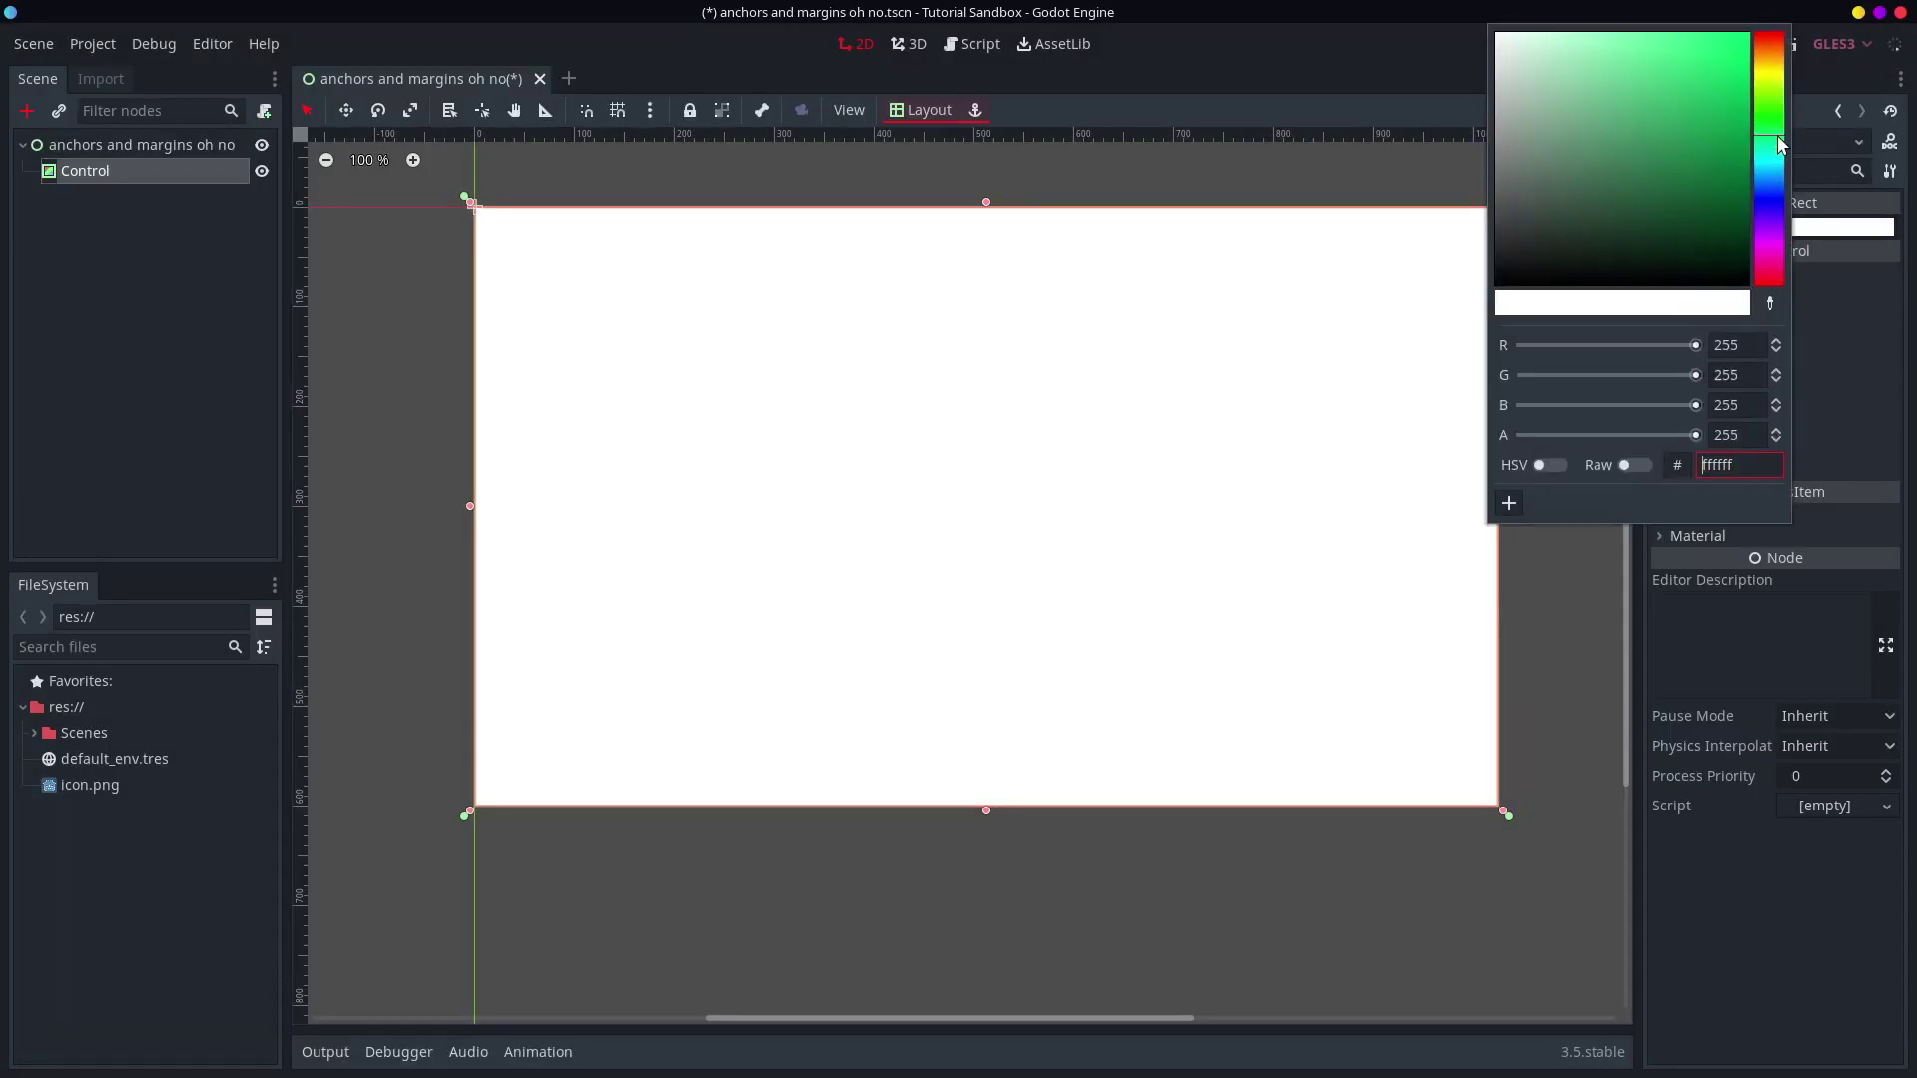
pyautogui.moveTo(1622, 80); pyautogui.dragTo(1581, 57)
pyautogui.click(1866, 231)
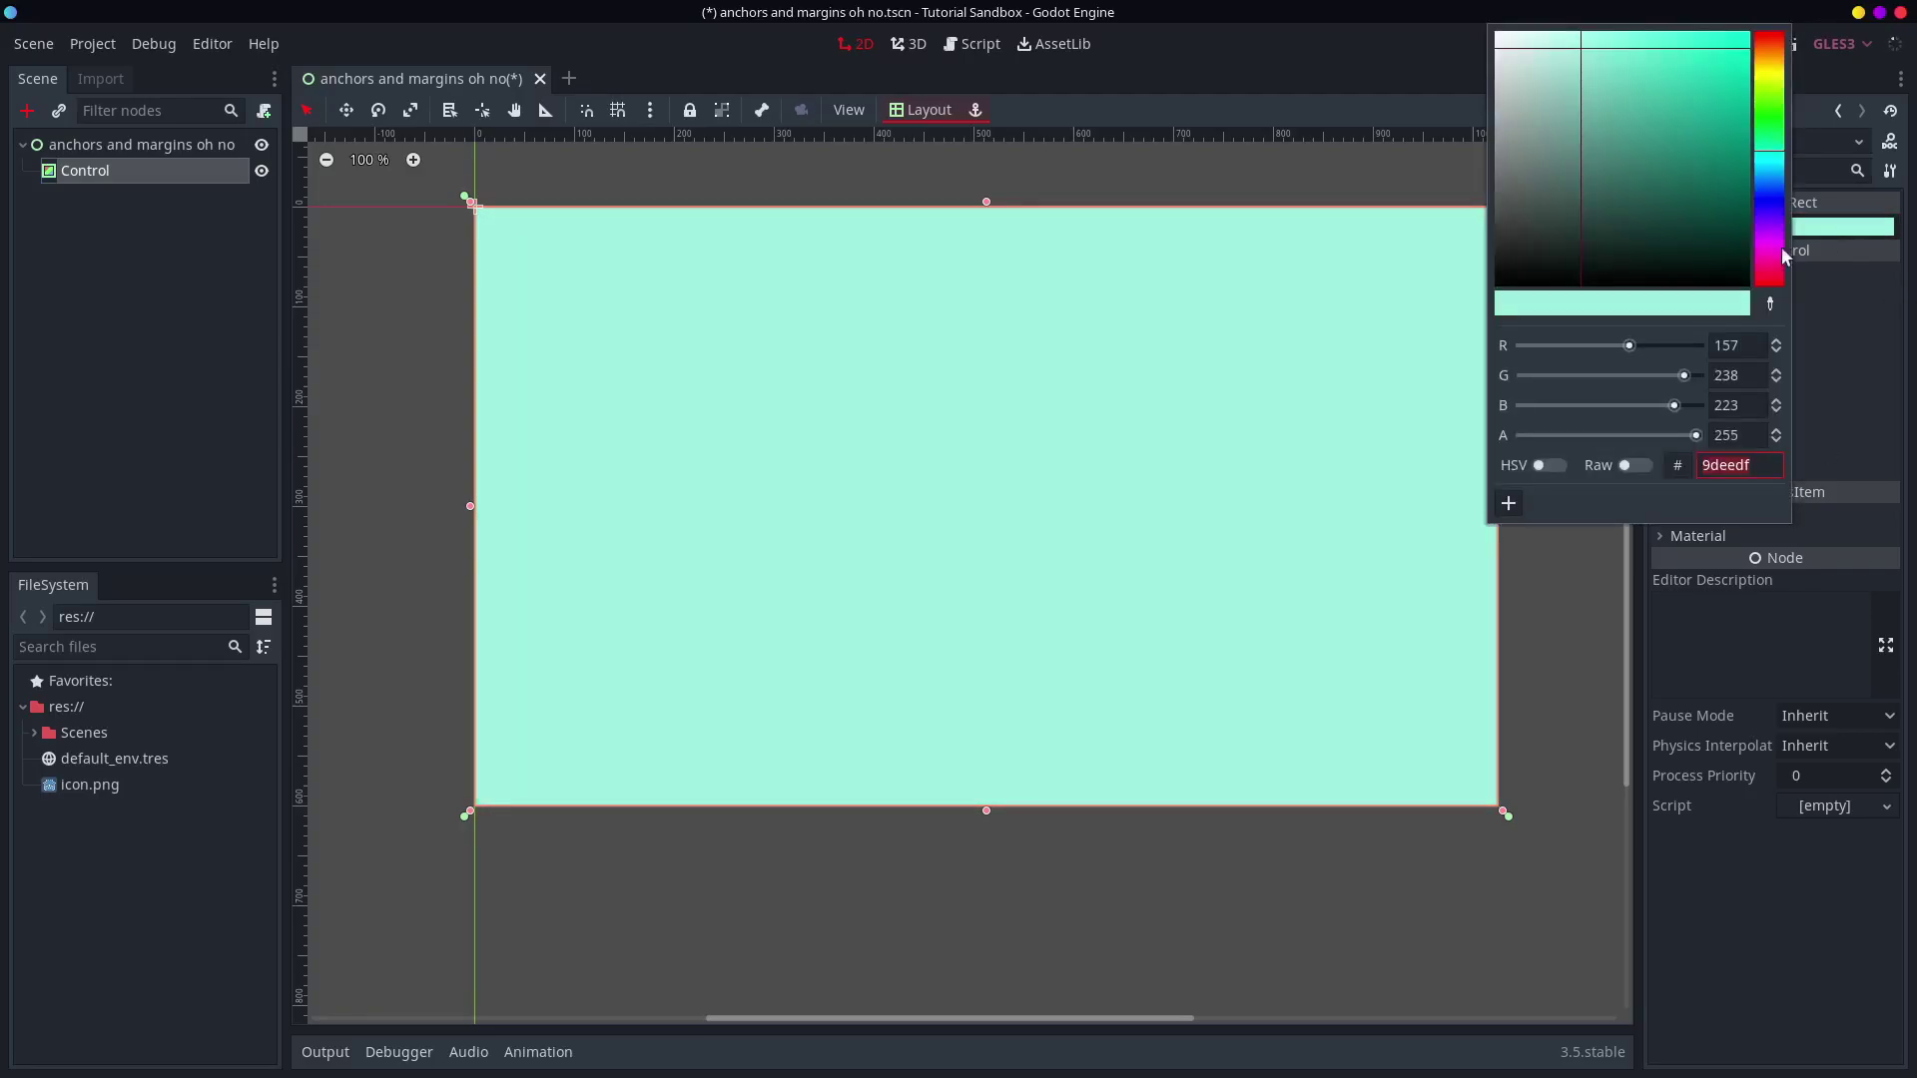
pyautogui.click(170, 152)
pyautogui.click(176, 172)
pyautogui.click(99, 152)
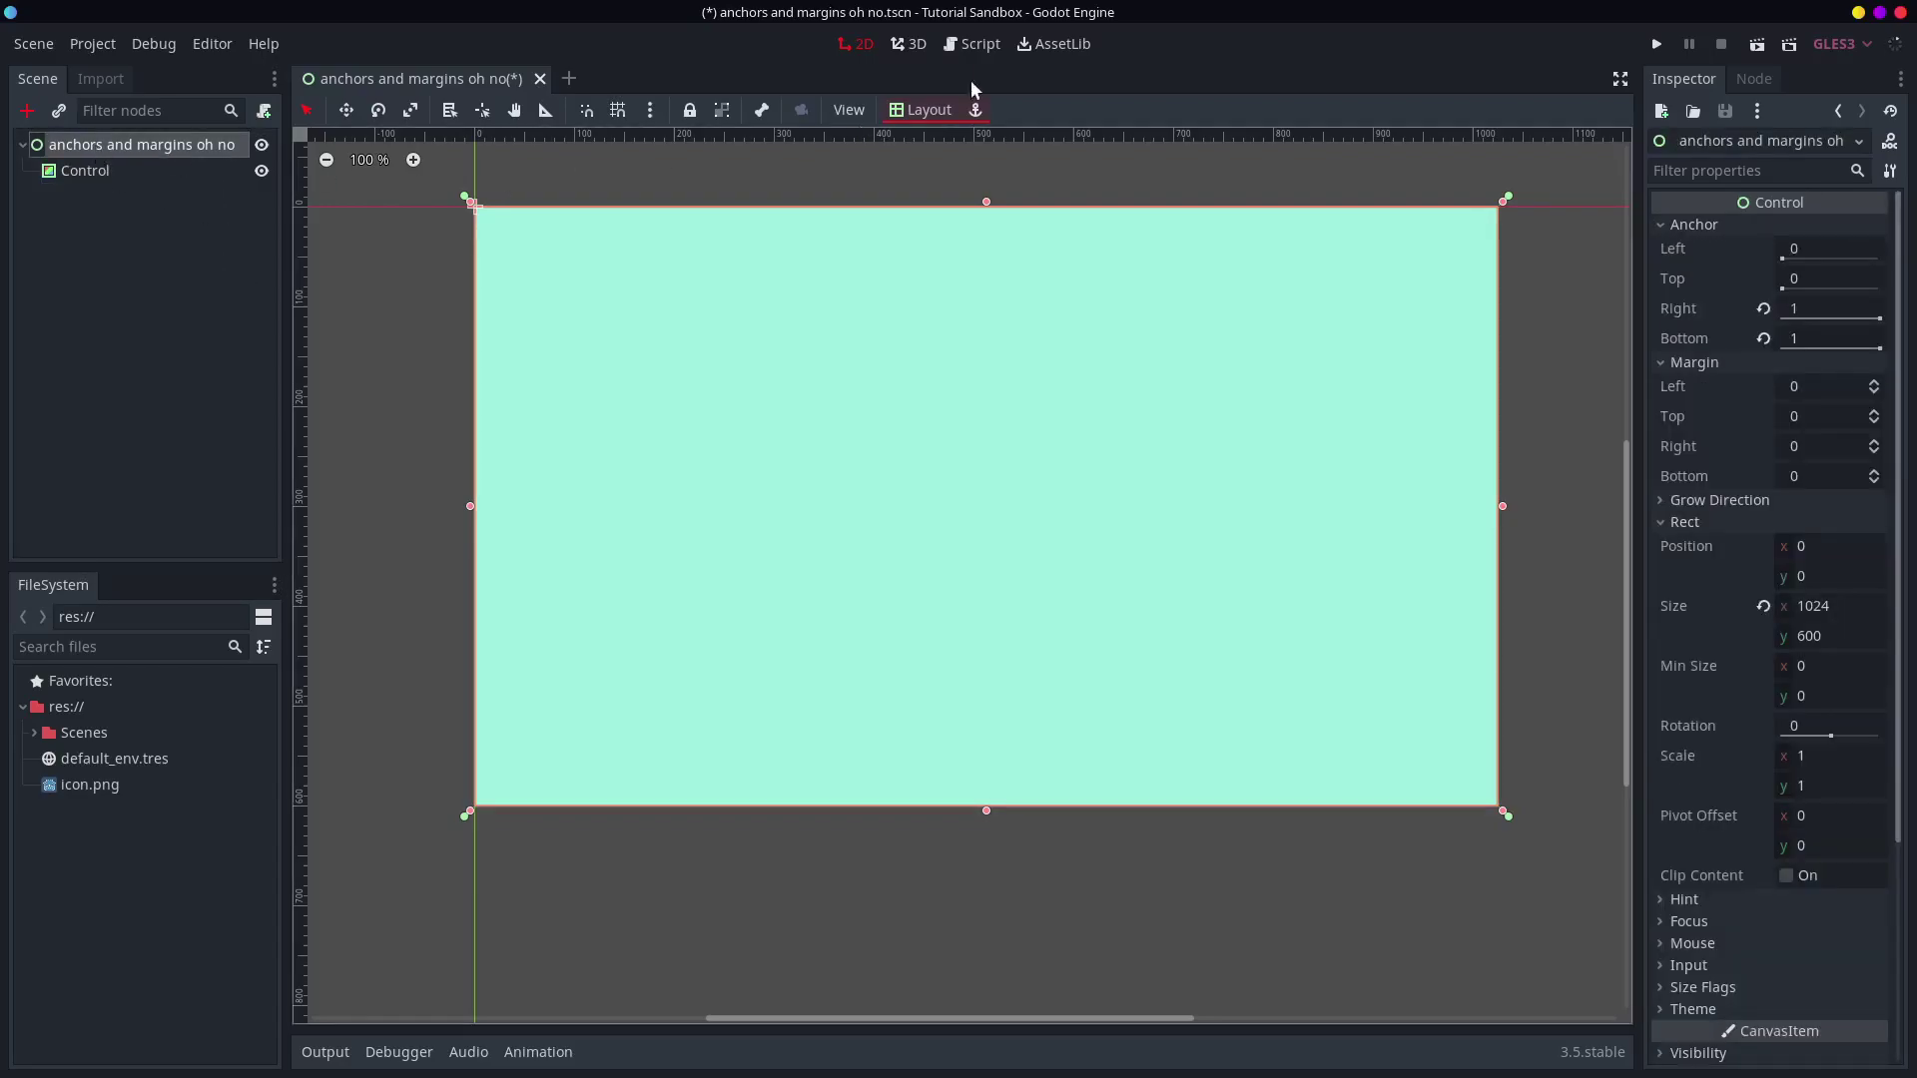
# - Reapply Full Rect to the root, then resize it by its corner to 895×545
pyautogui.click(923, 109)
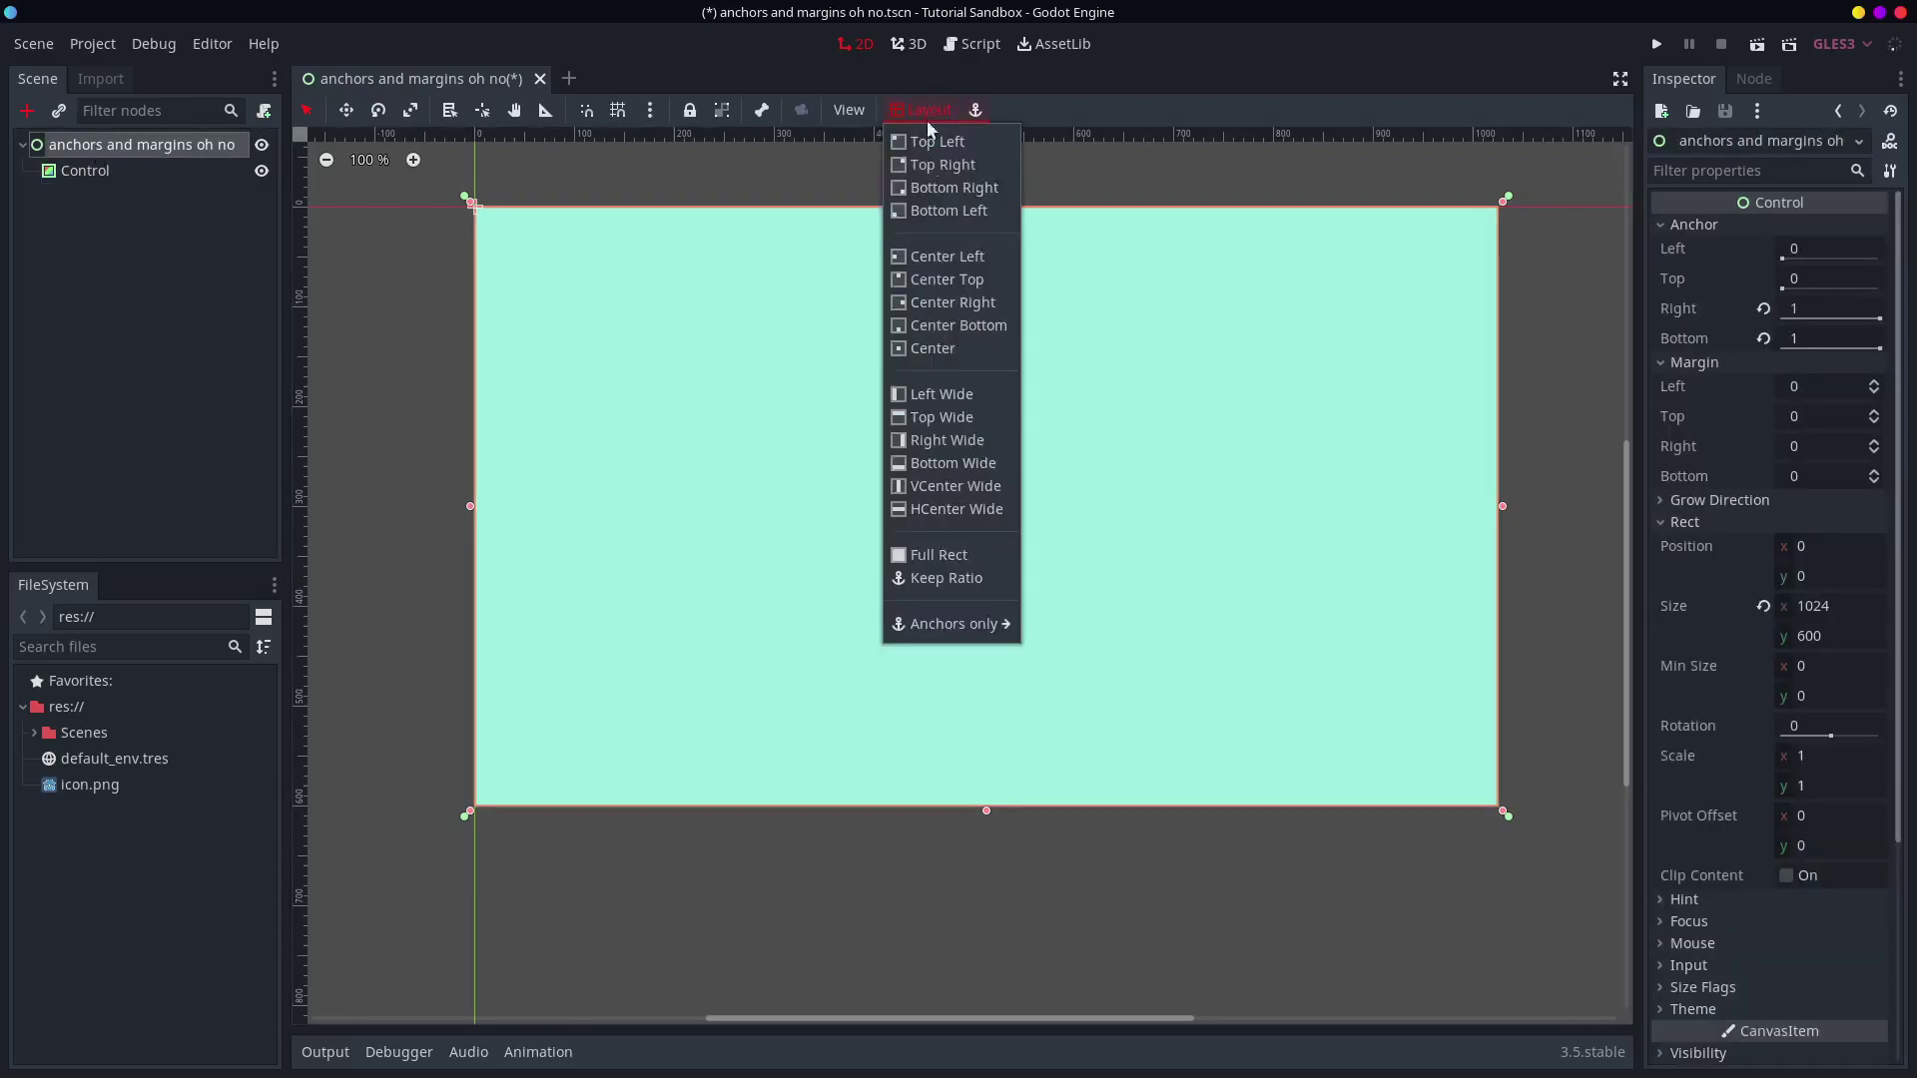
pyautogui.click(961, 559)
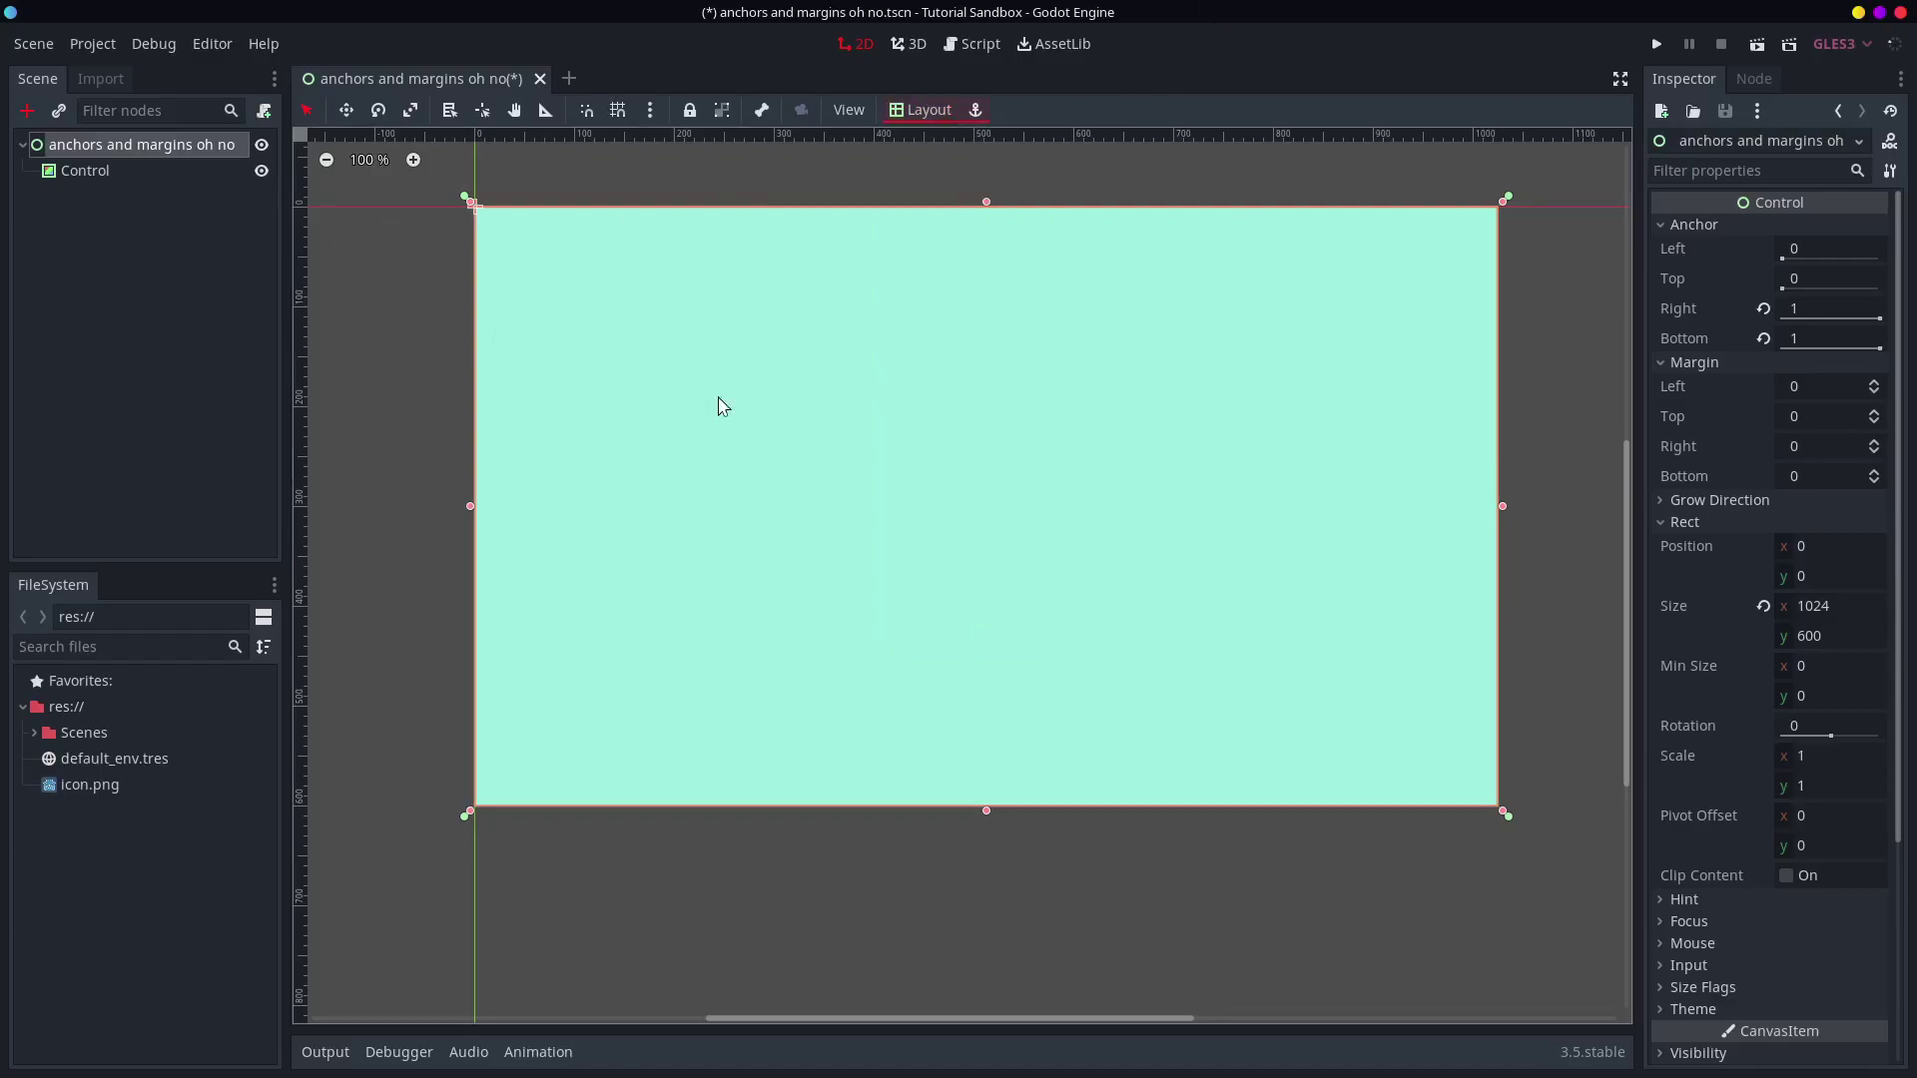
pyautogui.moveTo(1506, 812); pyautogui.dragTo(1270, 499)
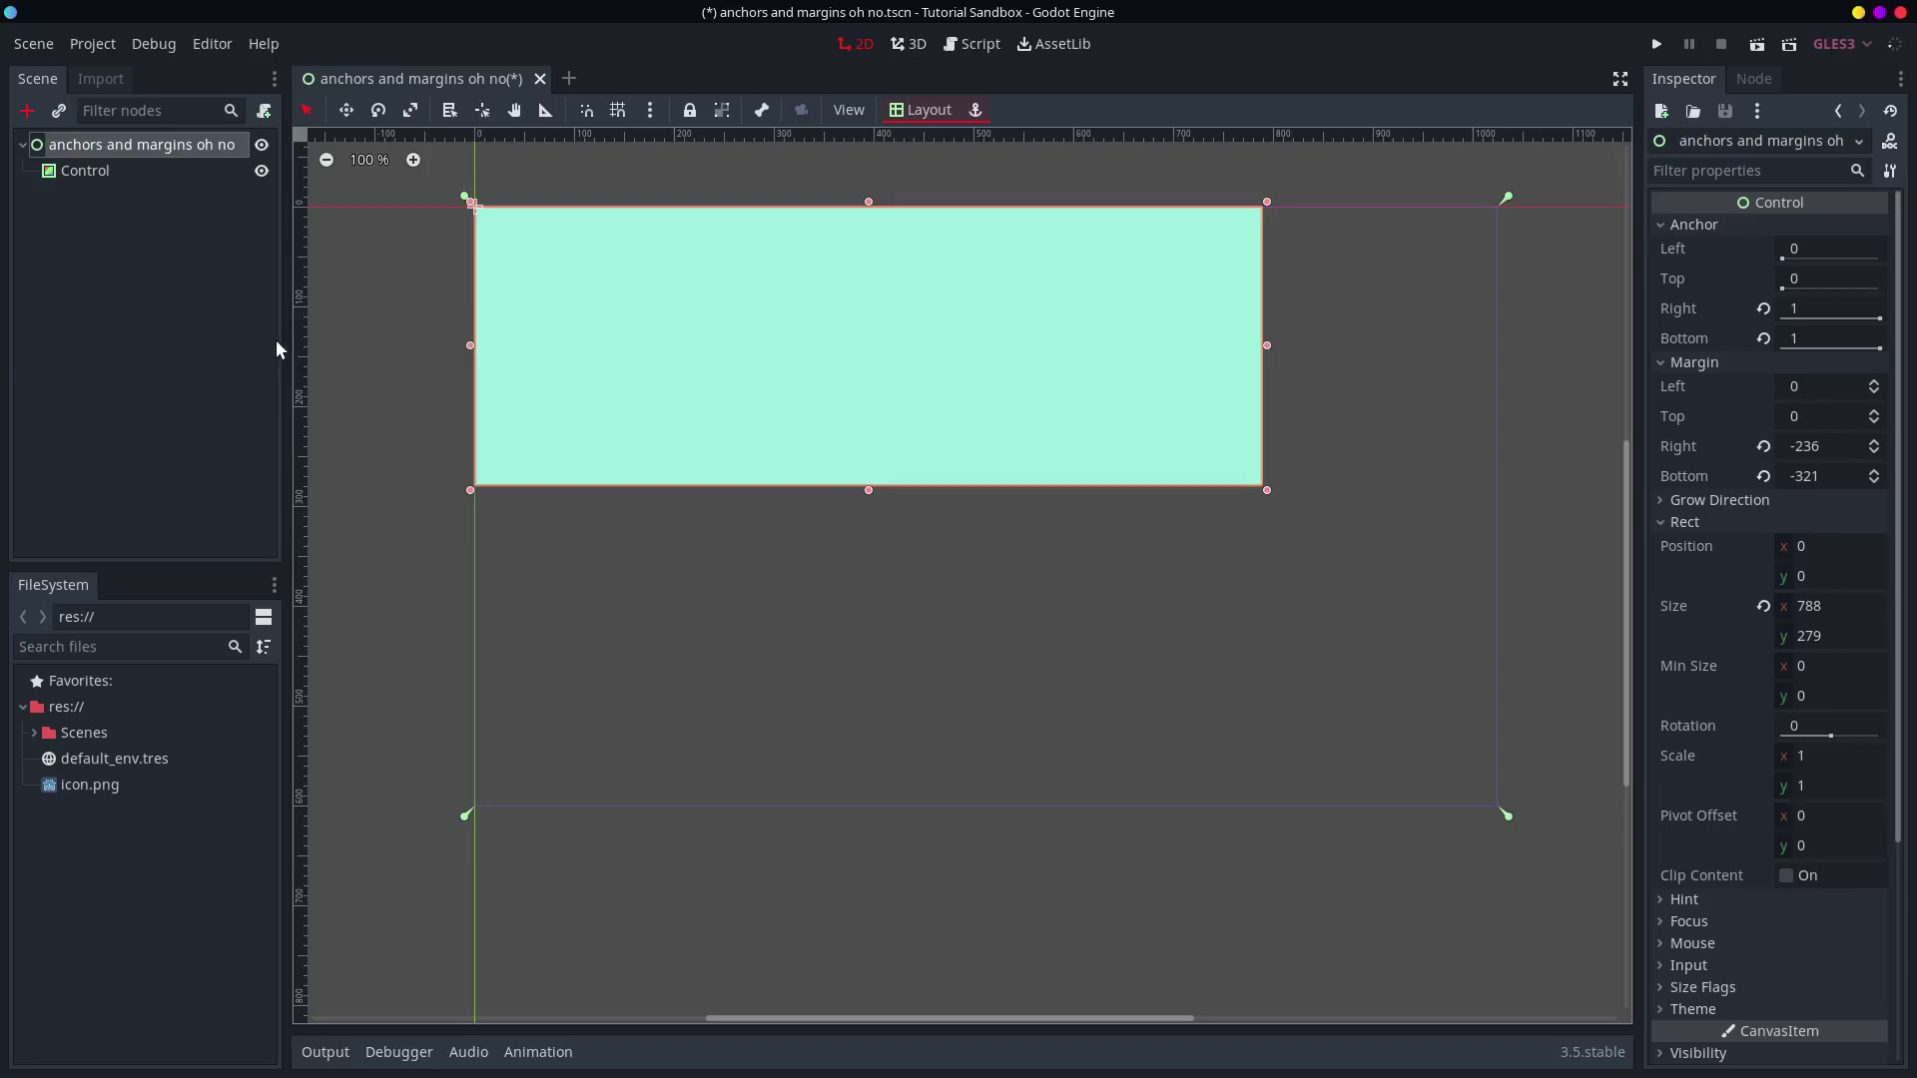
pyautogui.click(112, 170)
pyautogui.click(124, 148)
pyautogui.moveTo(1283, 482); pyautogui.dragTo(1369, 754)
# - Select the mint ColorRect and bring up its layout presets
pyautogui.click(898, 116)
pyautogui.click(878, 141)
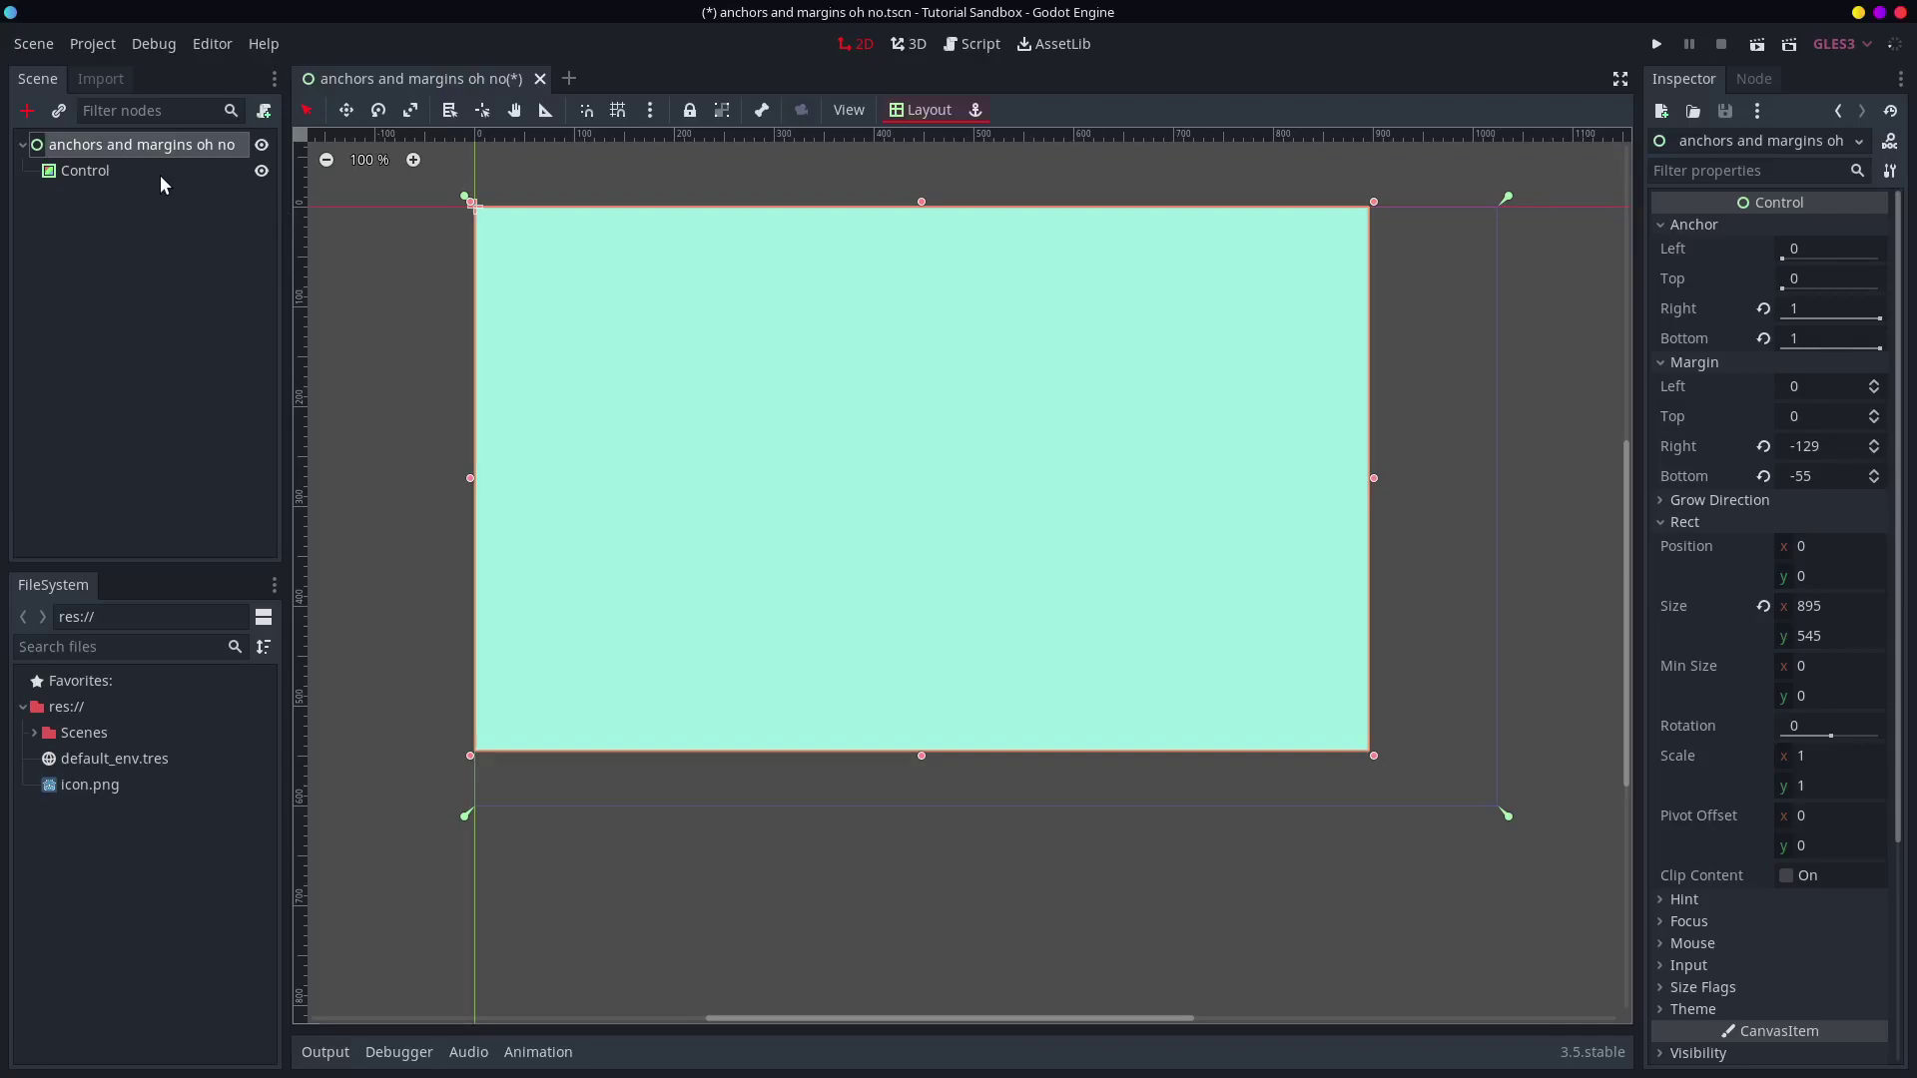
pyautogui.click(160, 172)
pyautogui.click(928, 112)
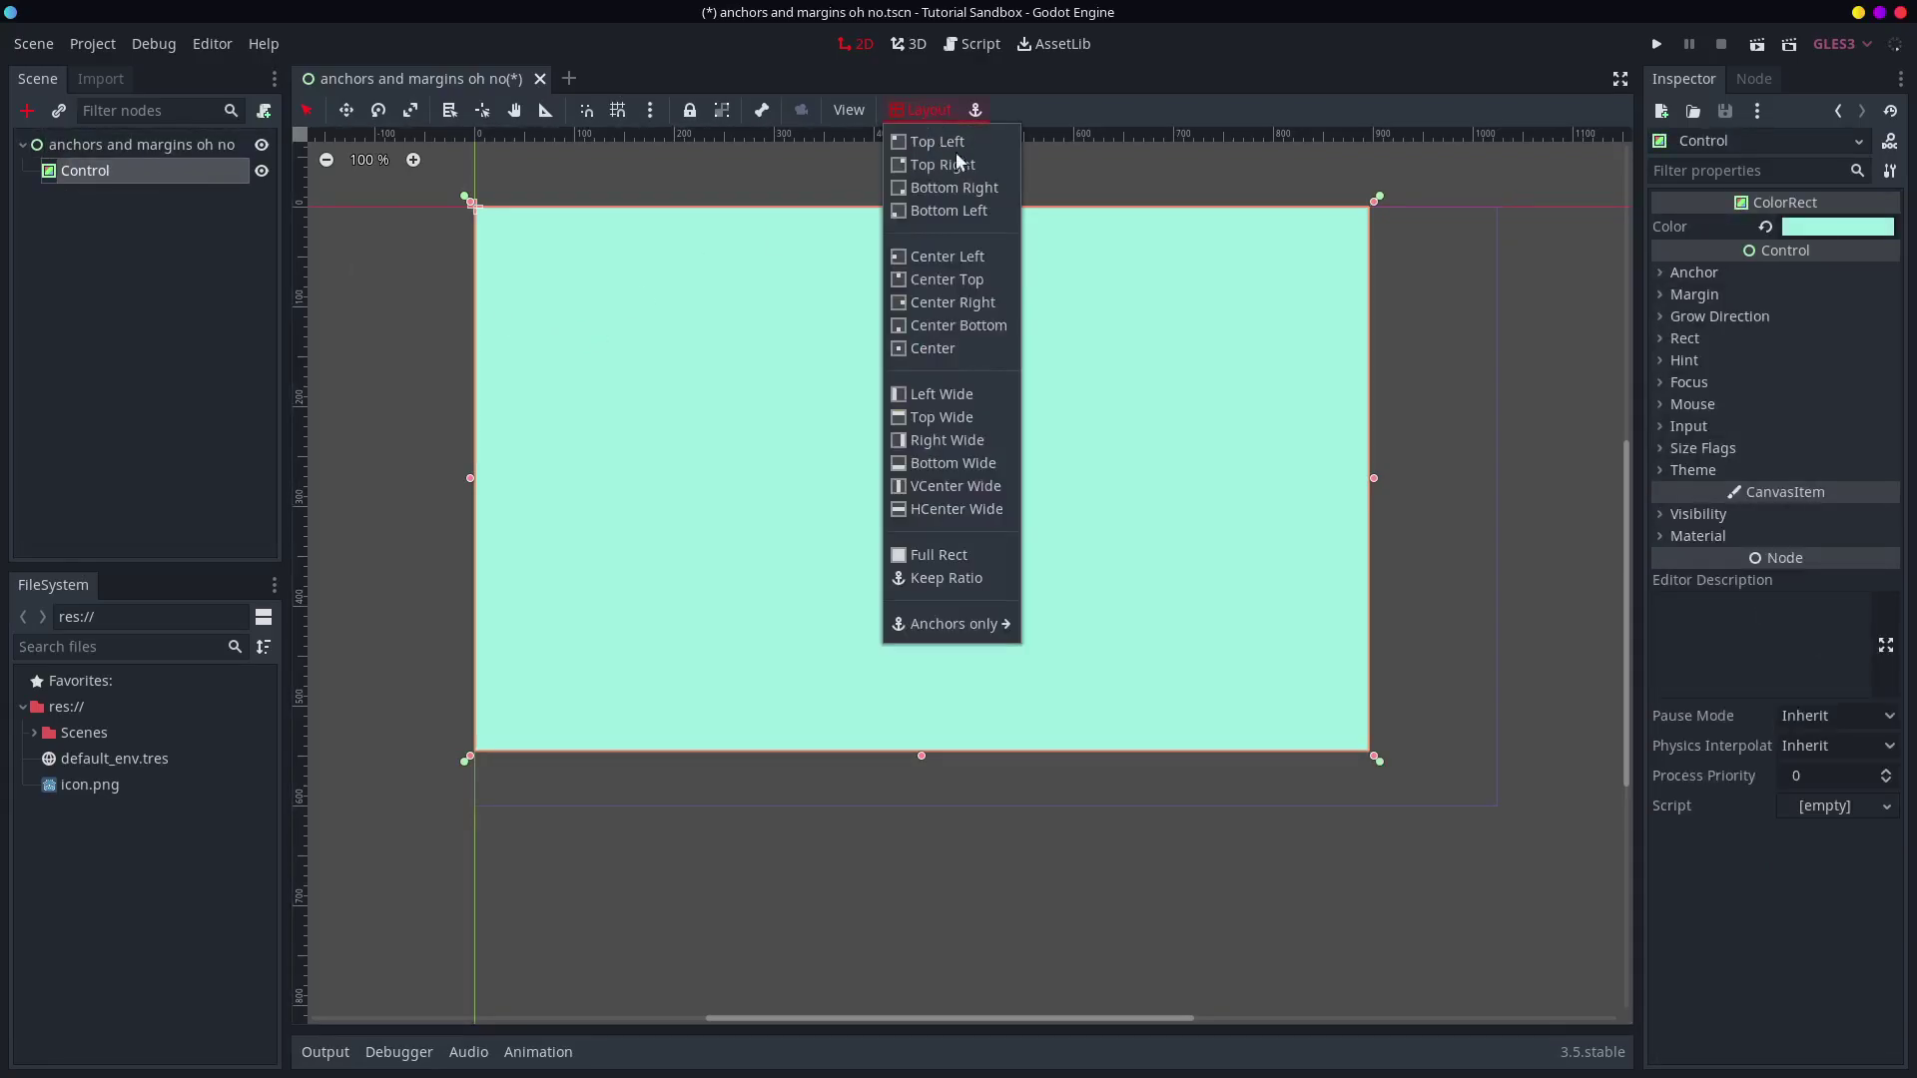
# - Shrink the mint rectangle to a small bar and apply the Center preset
pyautogui.click(225, 236)
pyautogui.moveTo(1369, 753); pyautogui.dragTo(674, 237)
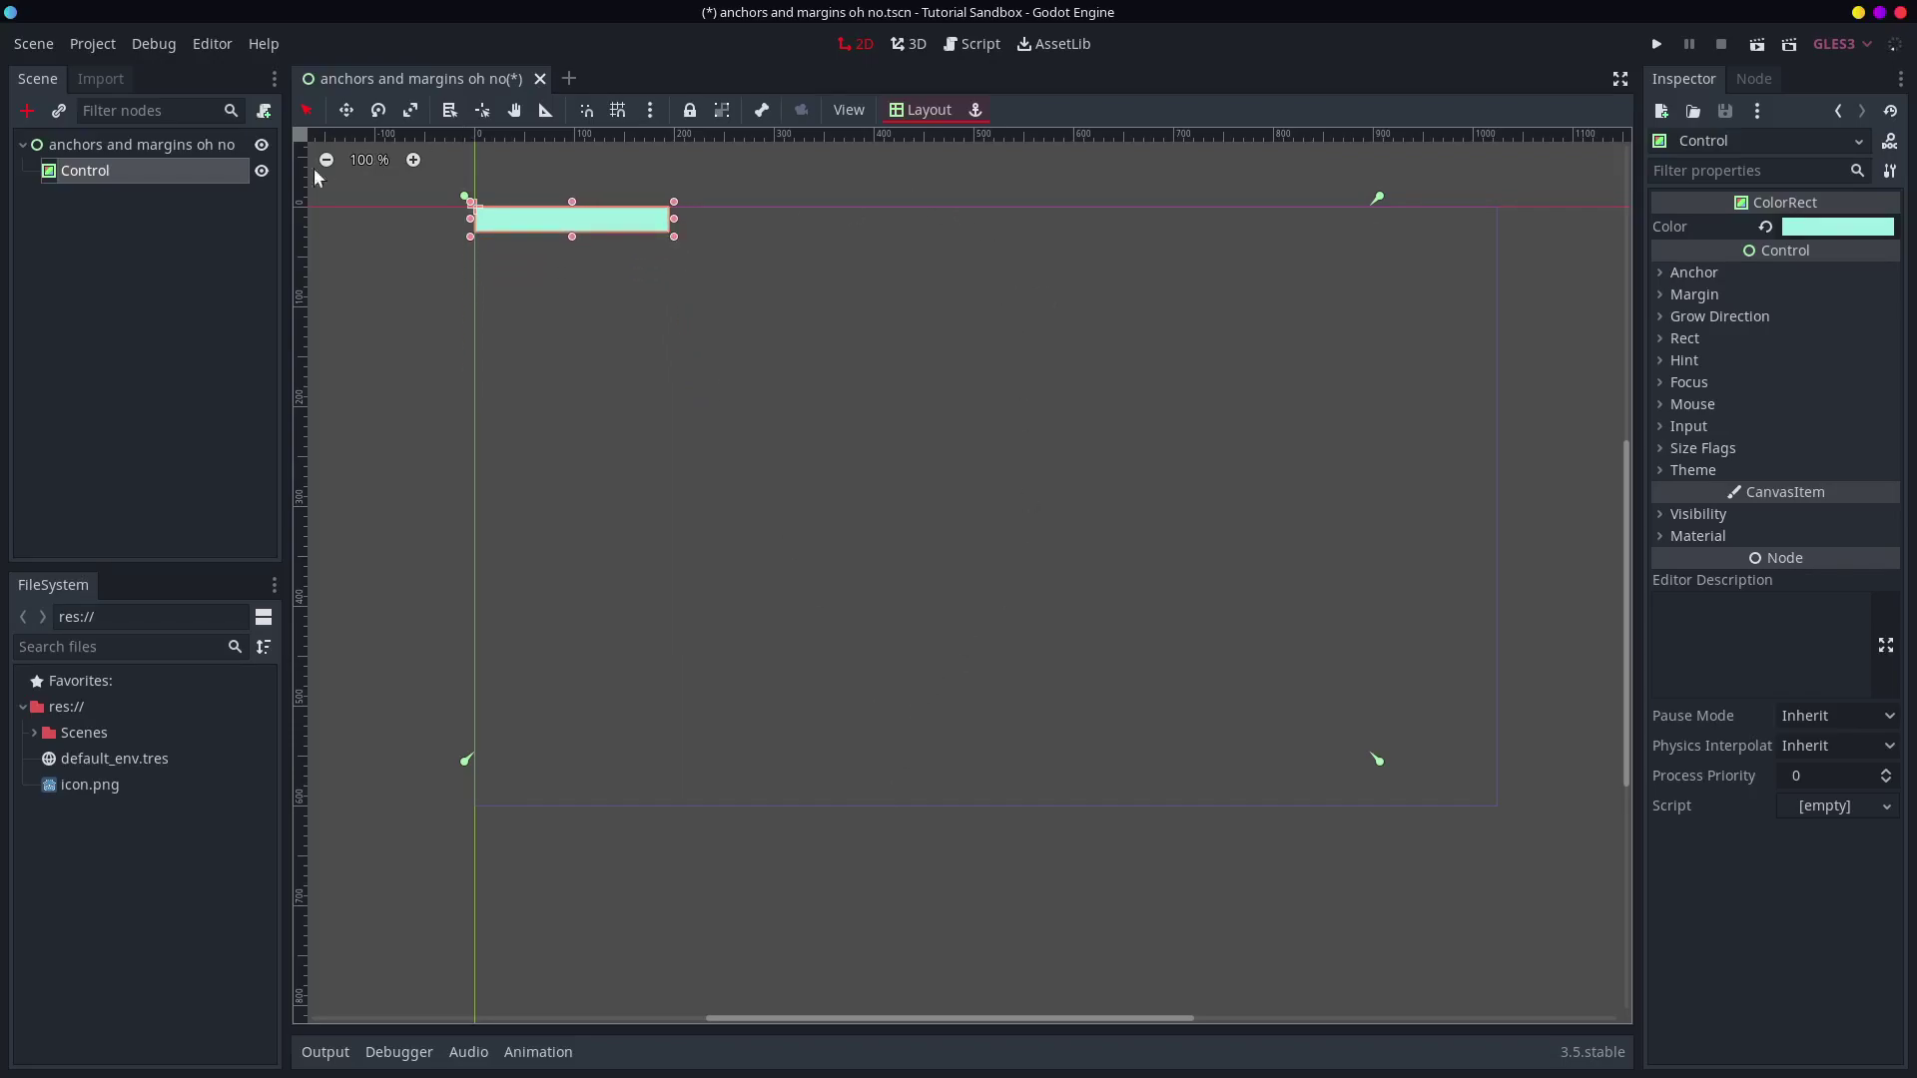
pyautogui.click(921, 110)
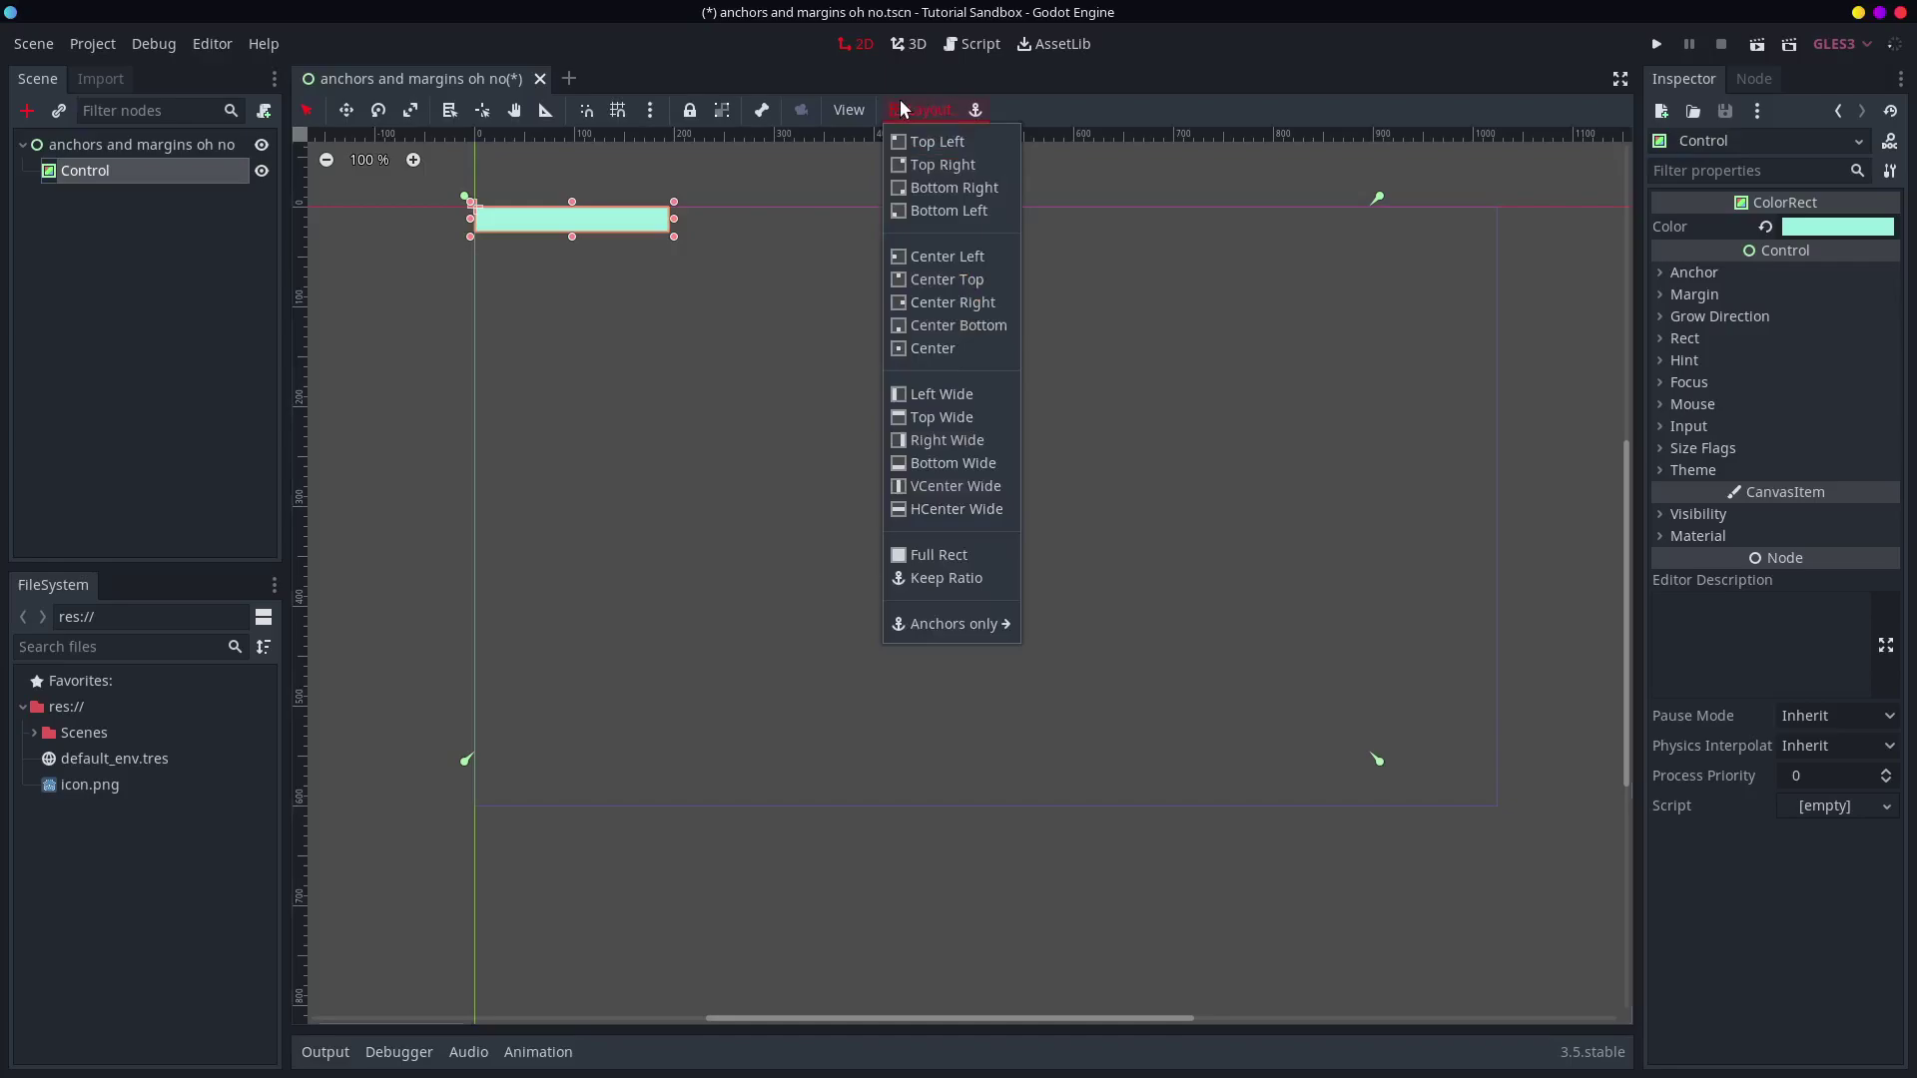
pyautogui.click(935, 351)
# - Check the bar's 0.5 anchors, then shorten the root to 888×325
pyautogui.click(145, 145)
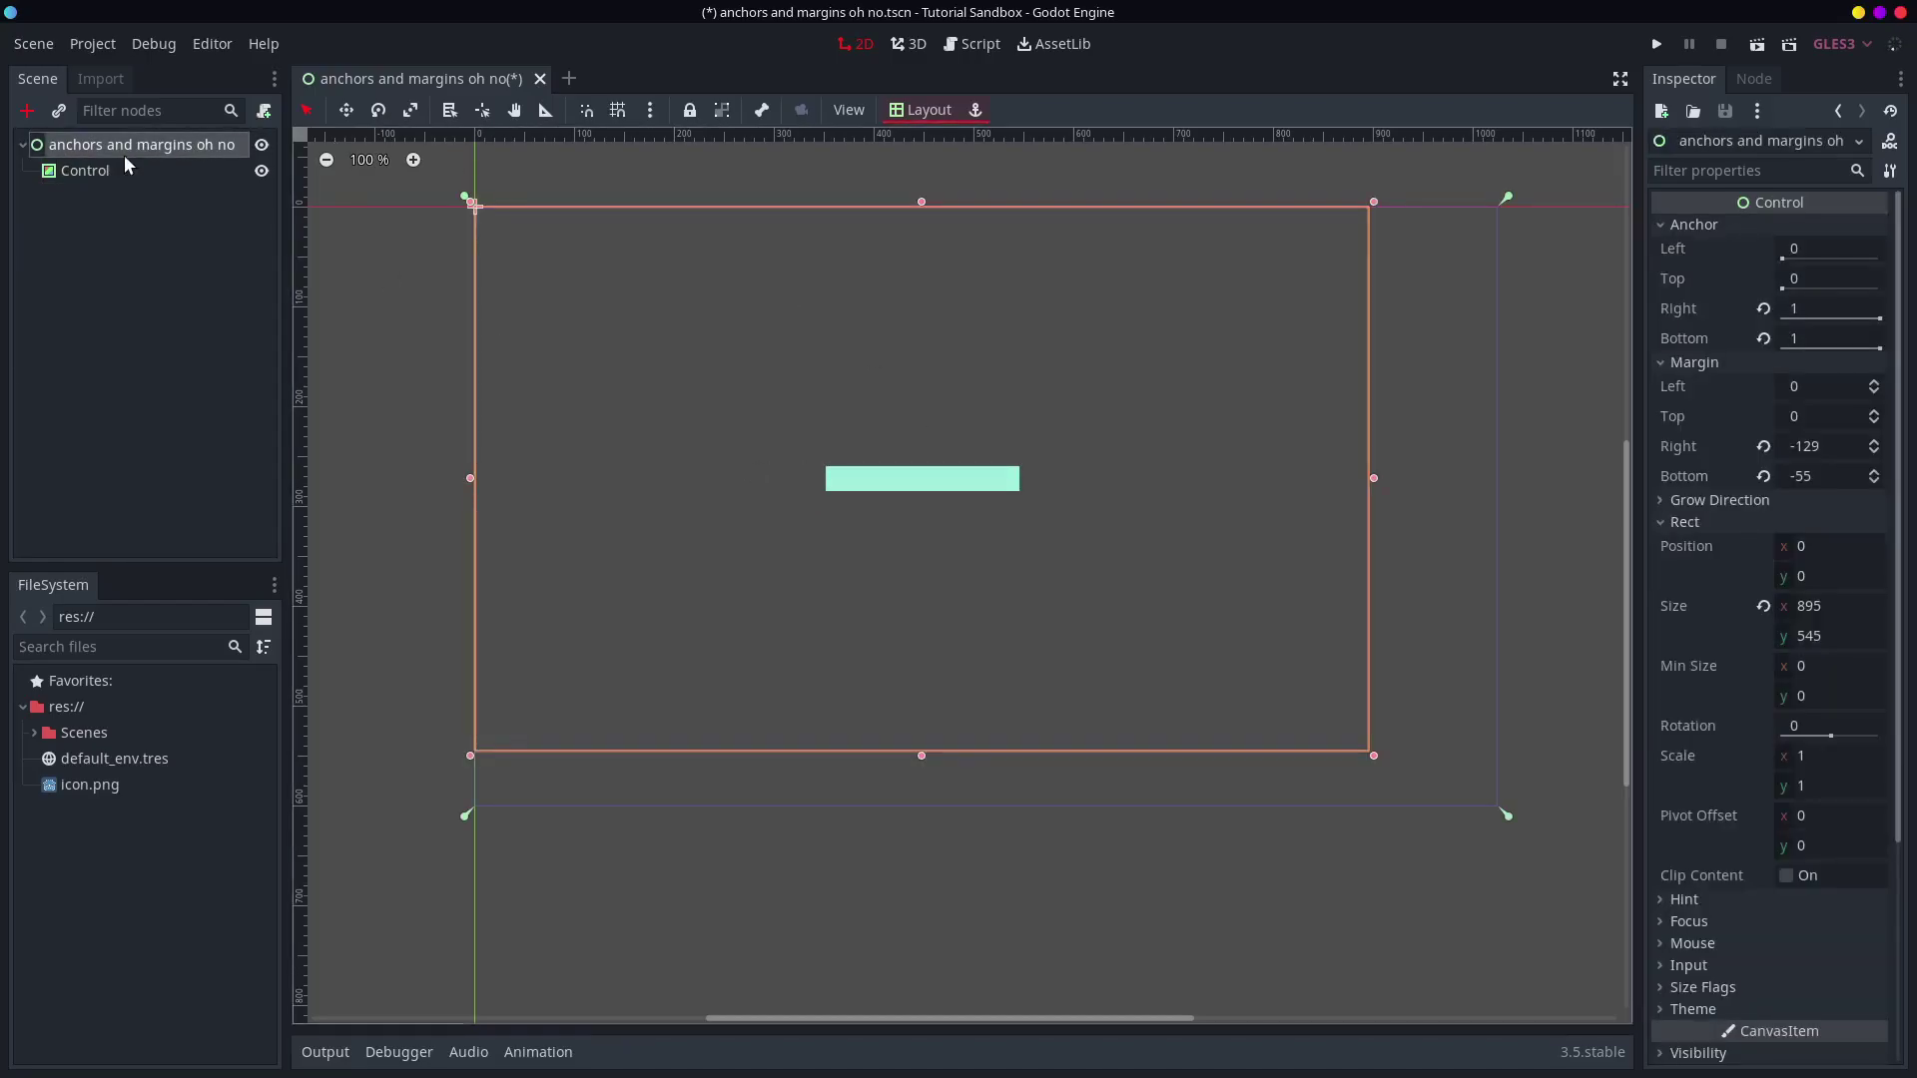
pyautogui.click(868, 479)
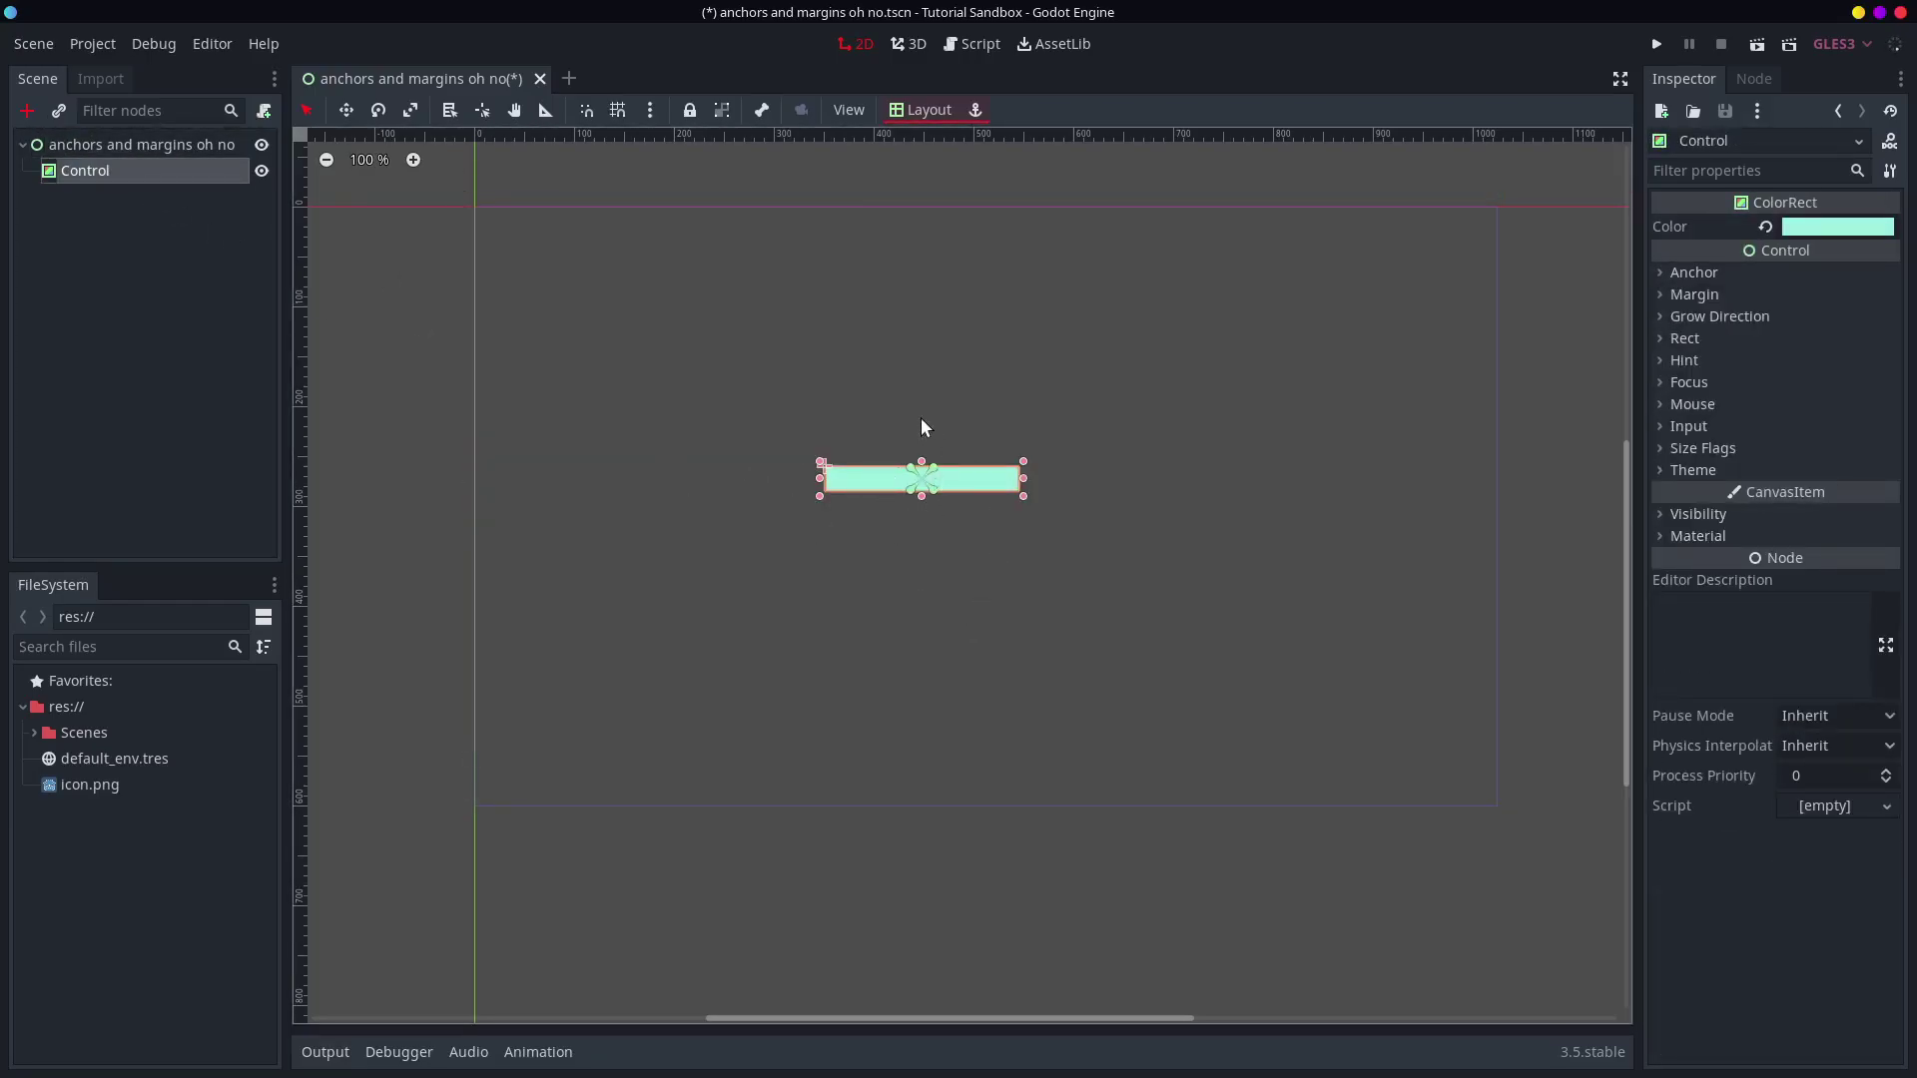
pyautogui.click(1694, 272)
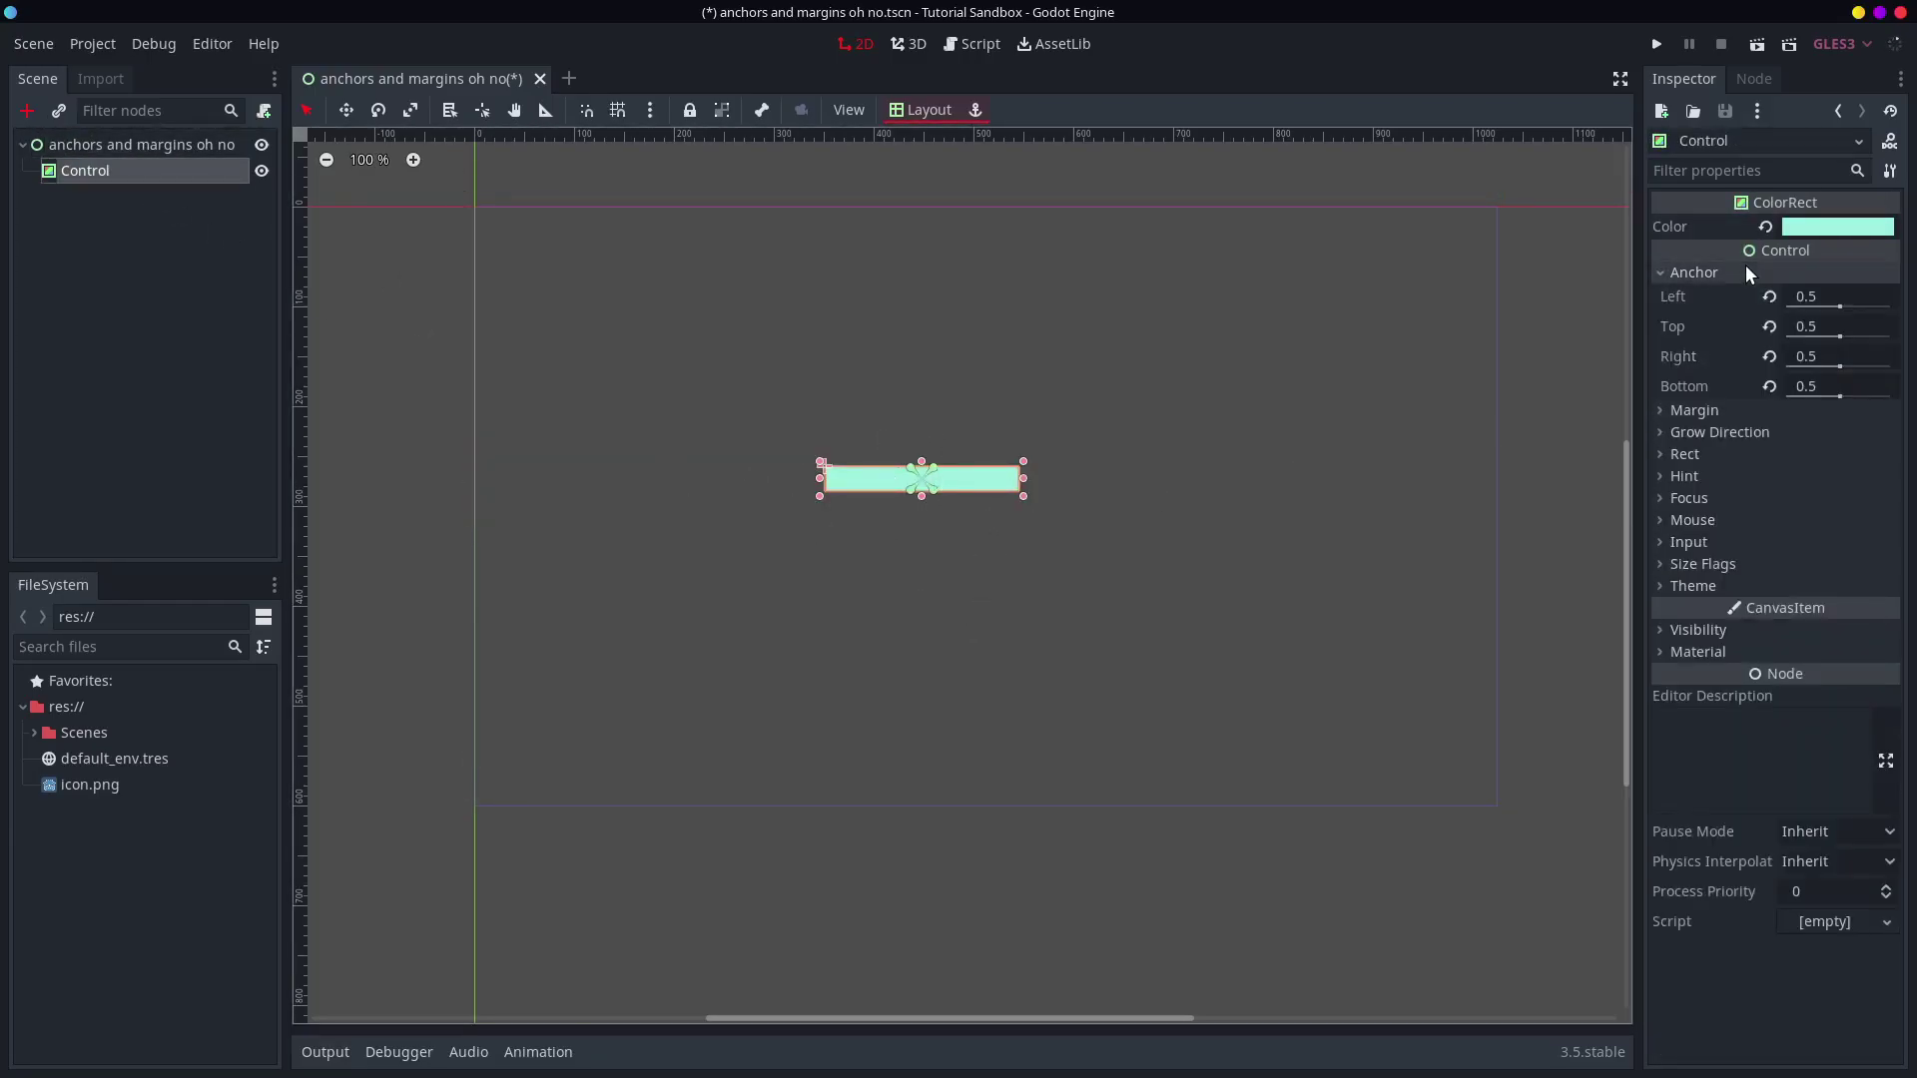
pyautogui.click(1722, 273)
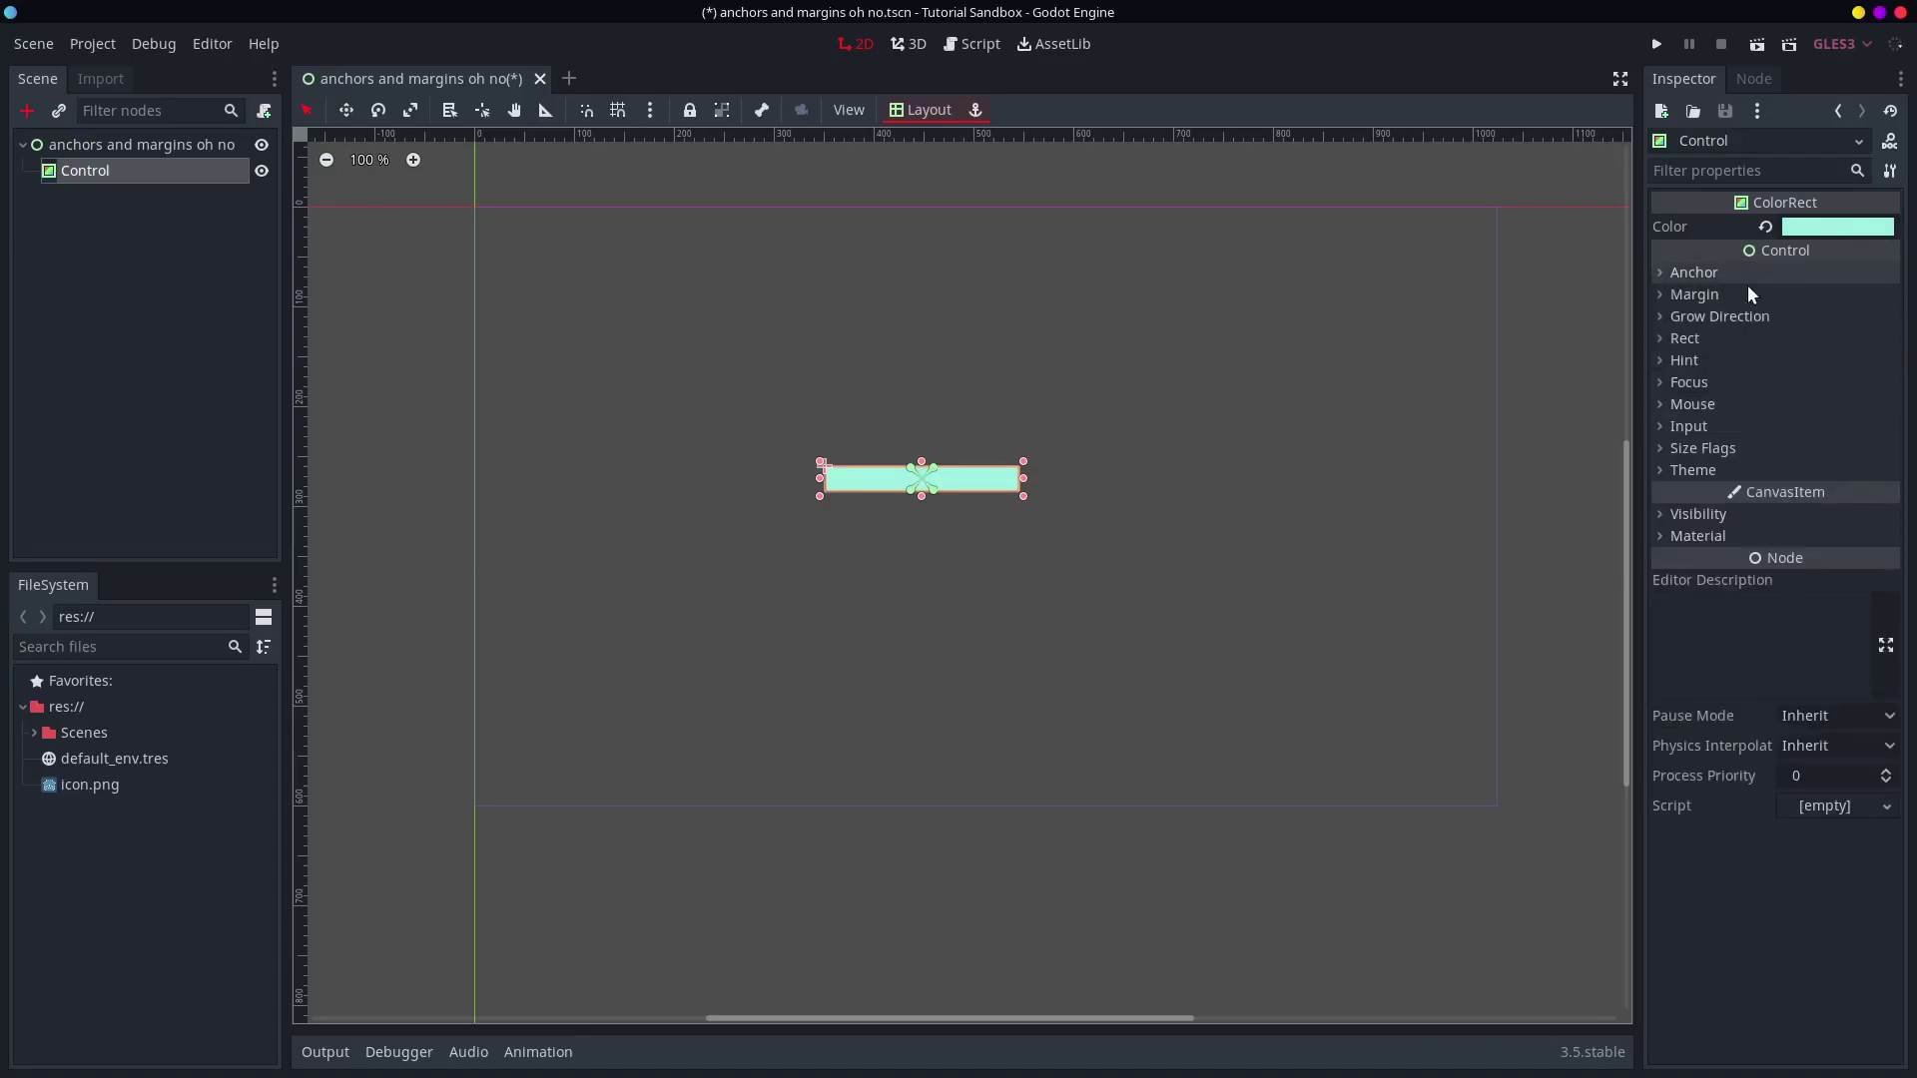
pyautogui.click(80, 146)
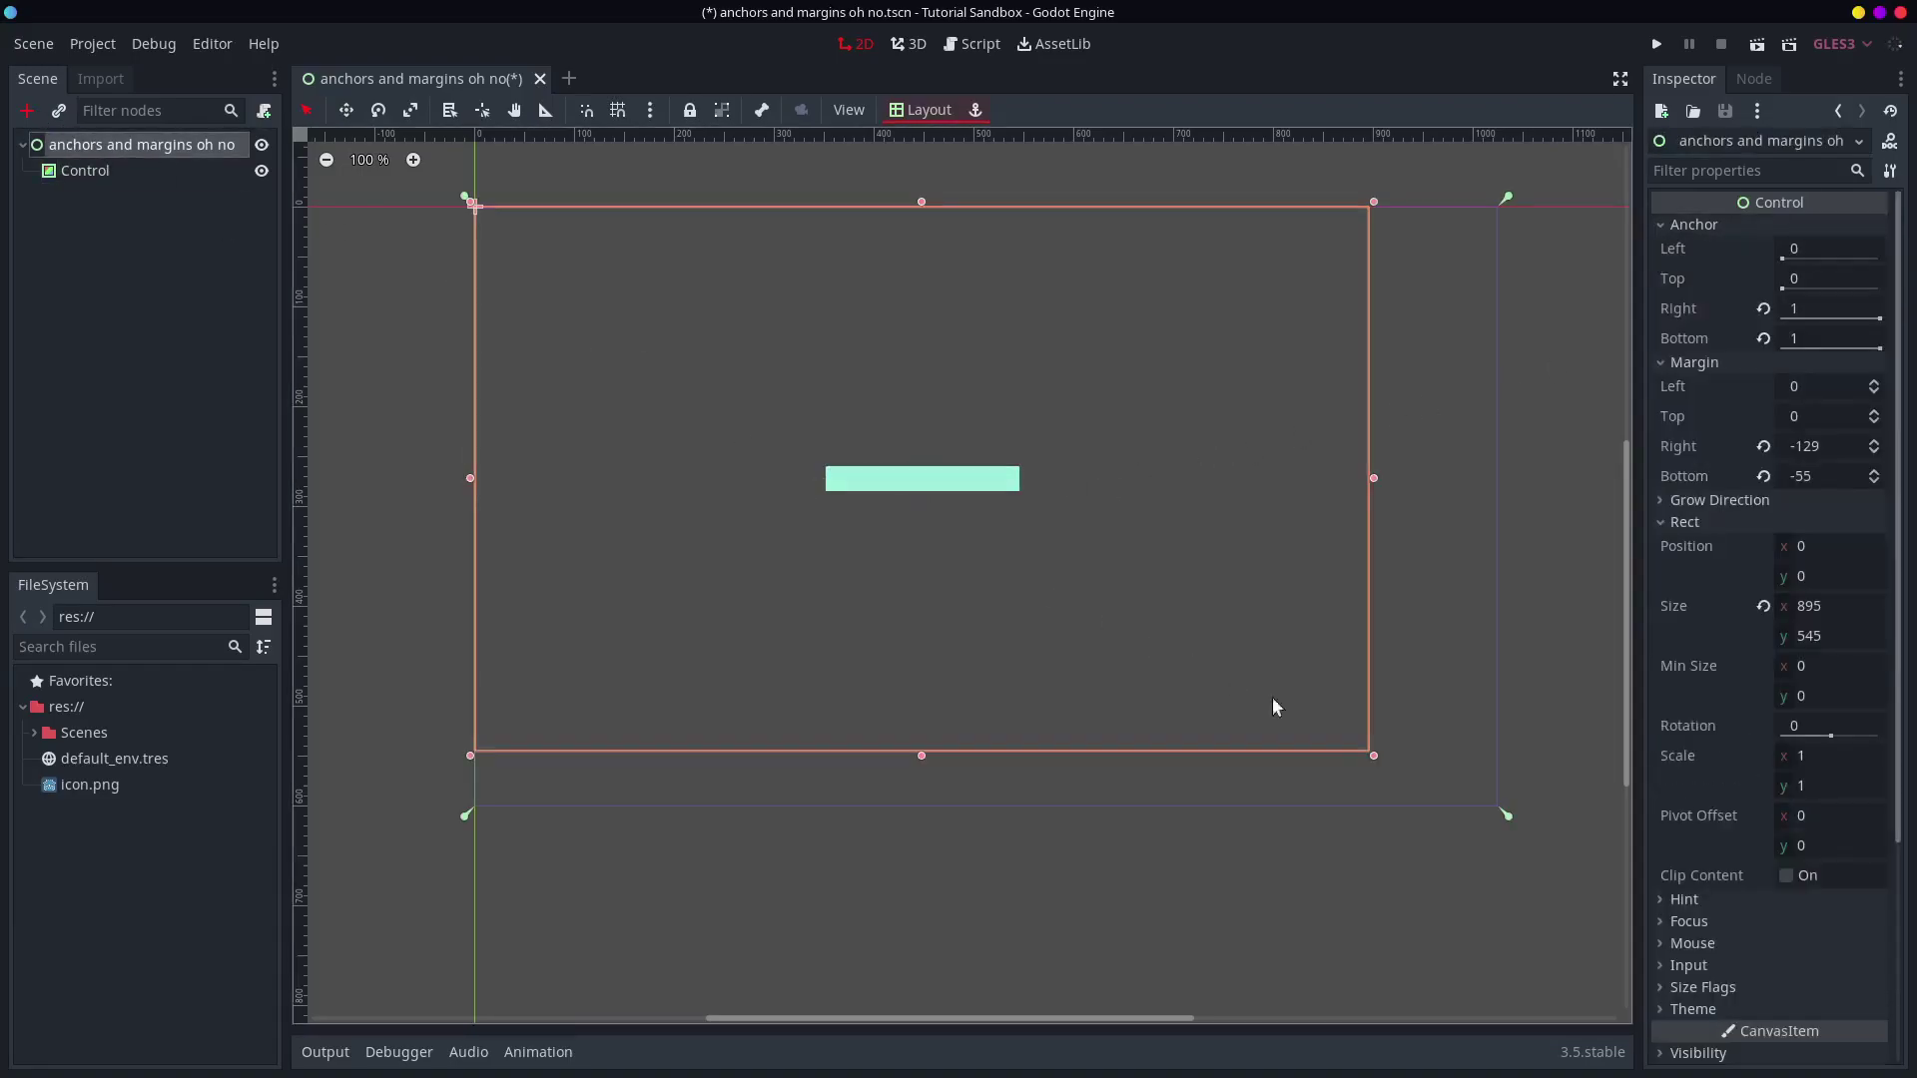
pyautogui.moveTo(1378, 764); pyautogui.dragTo(1366, 536)
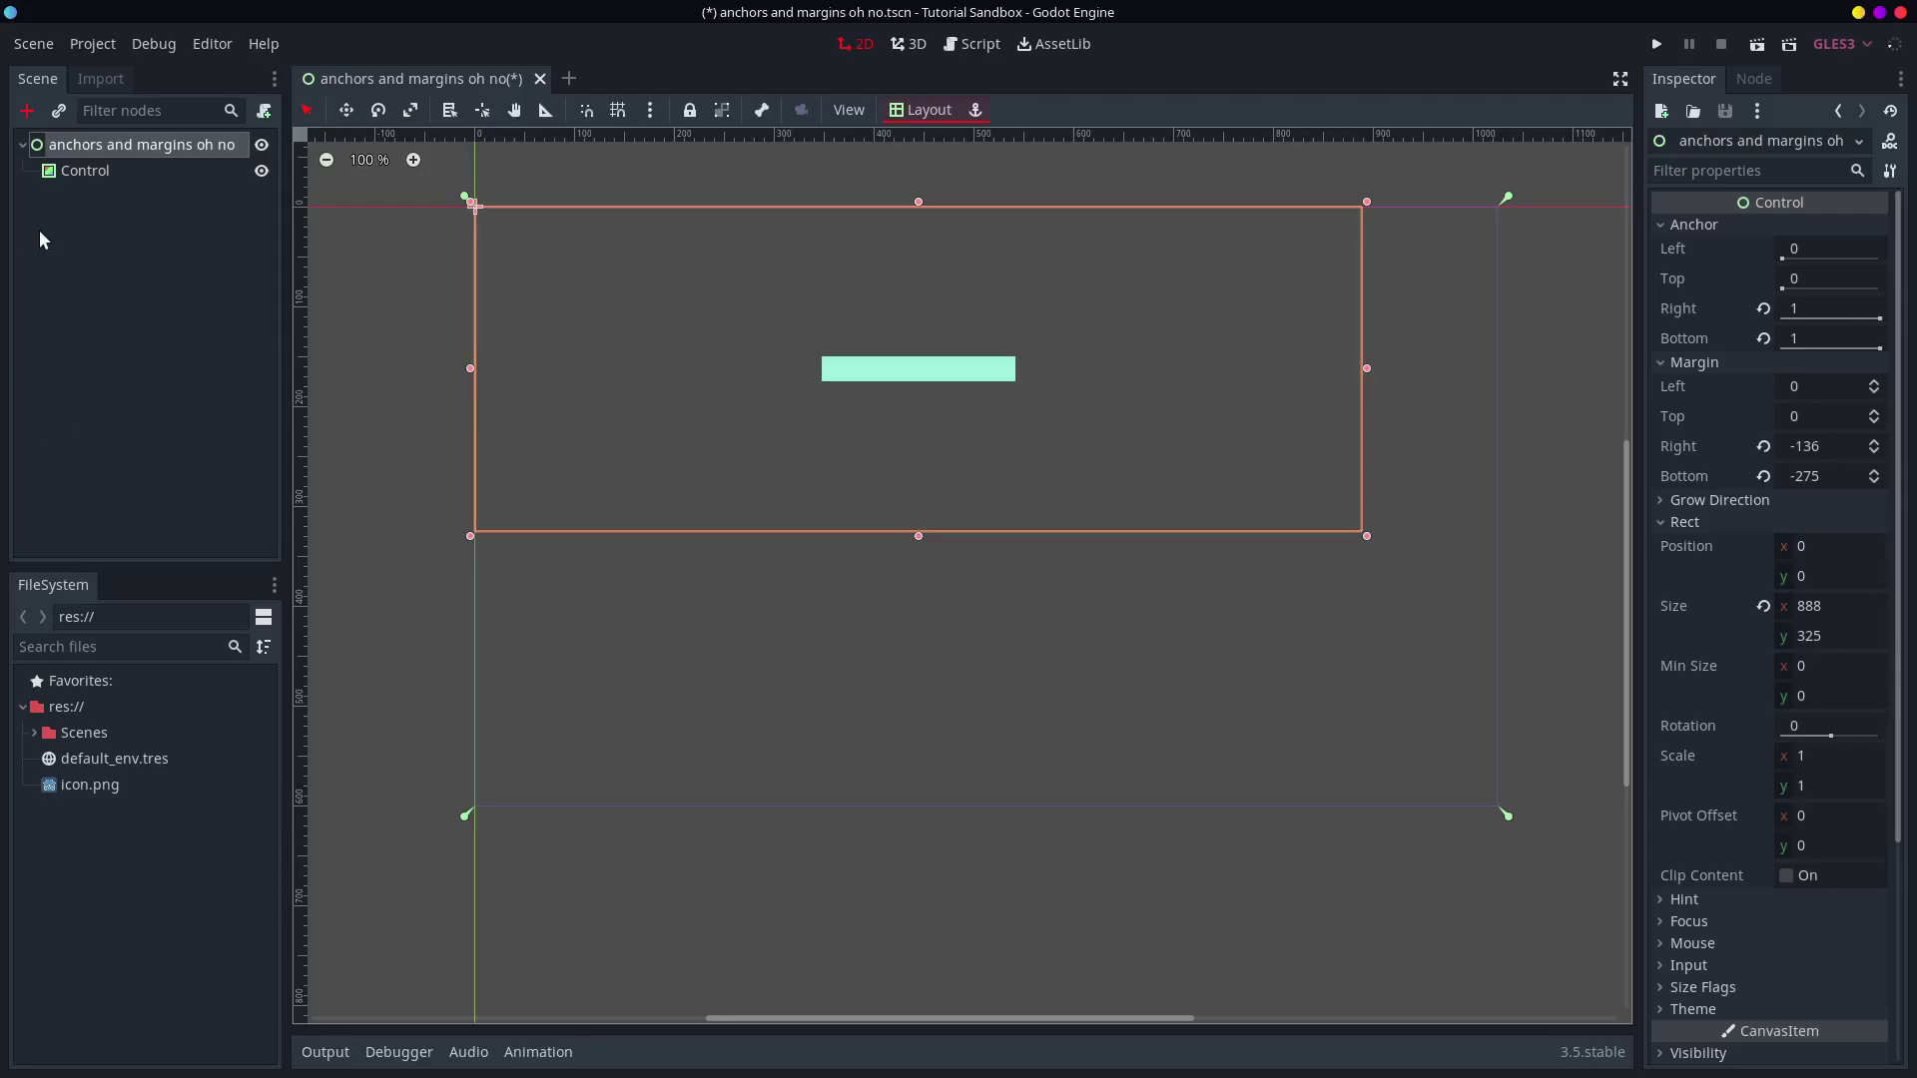
# - Add a LinkButton child under the root with the text 'Hello =)'
pyautogui.rightClick(147, 146)
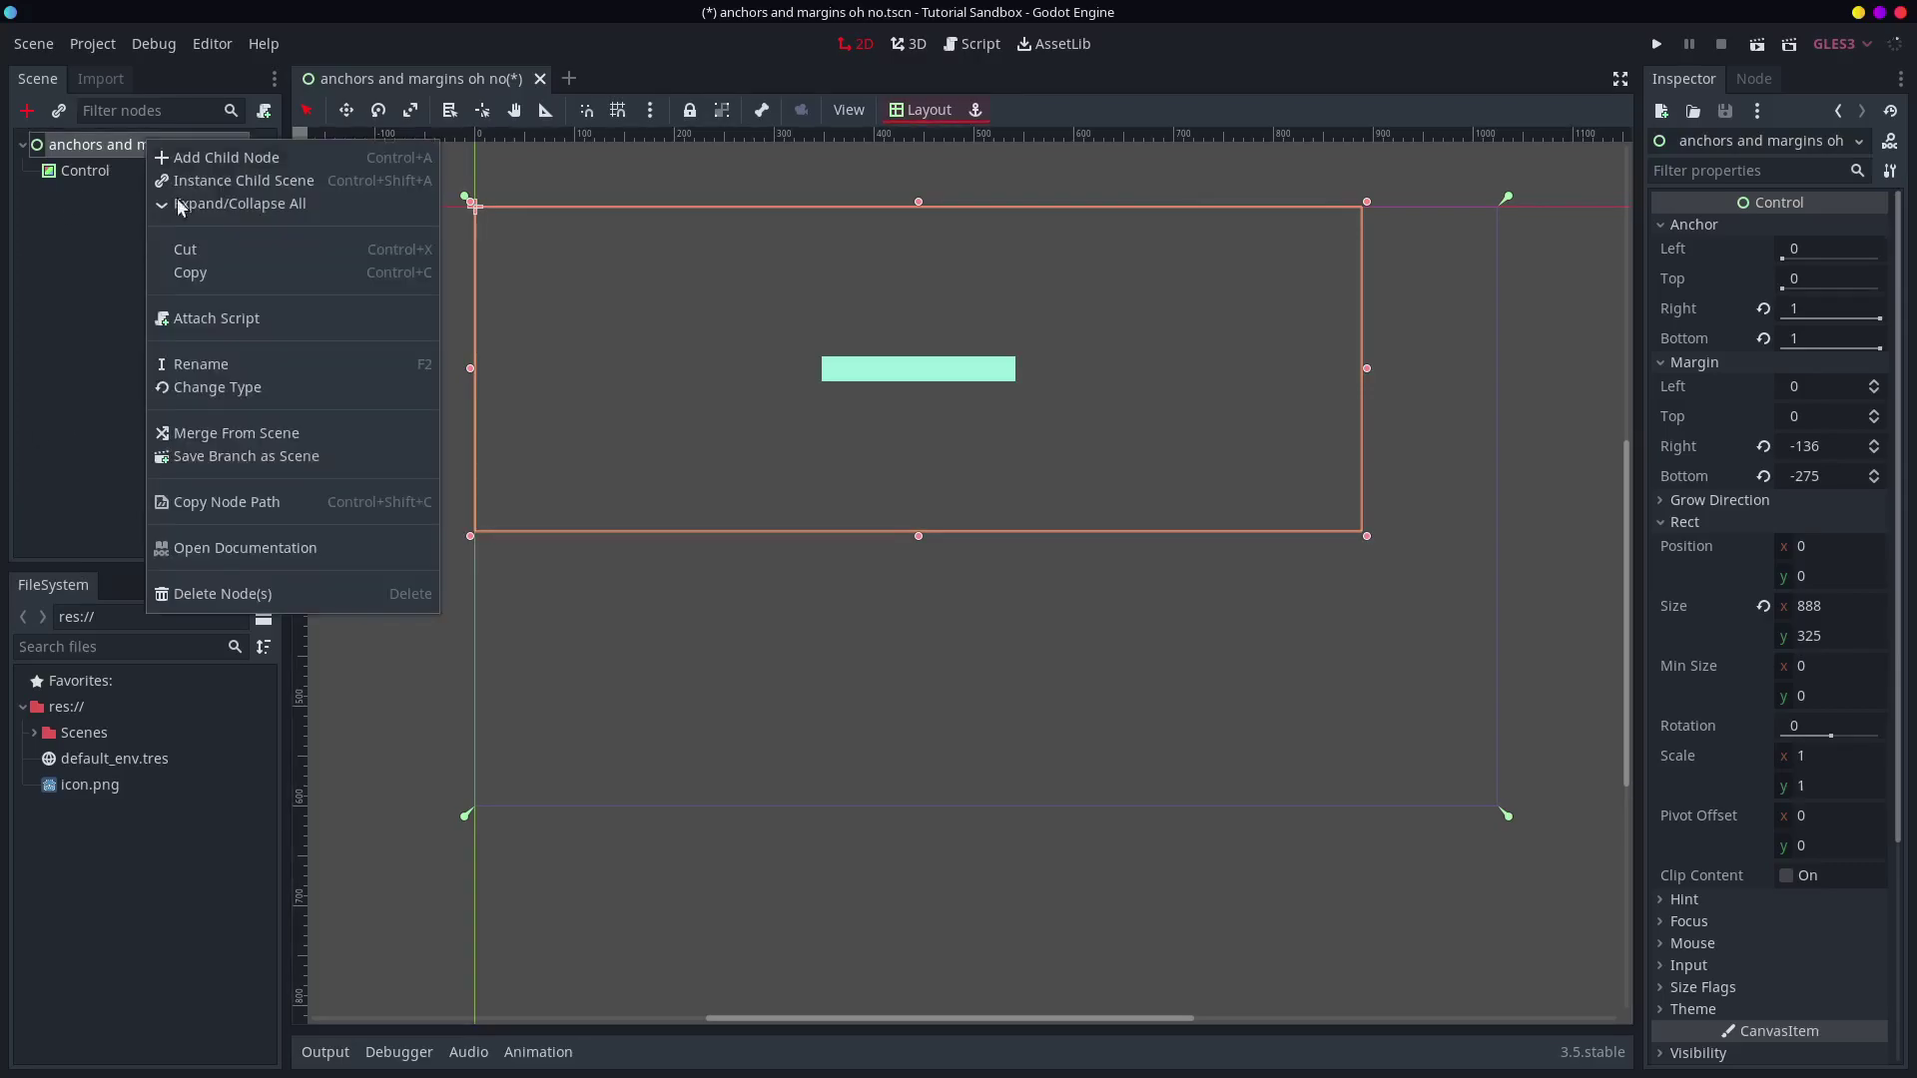
pyautogui.click(253, 161)
pyautogui.write('link')
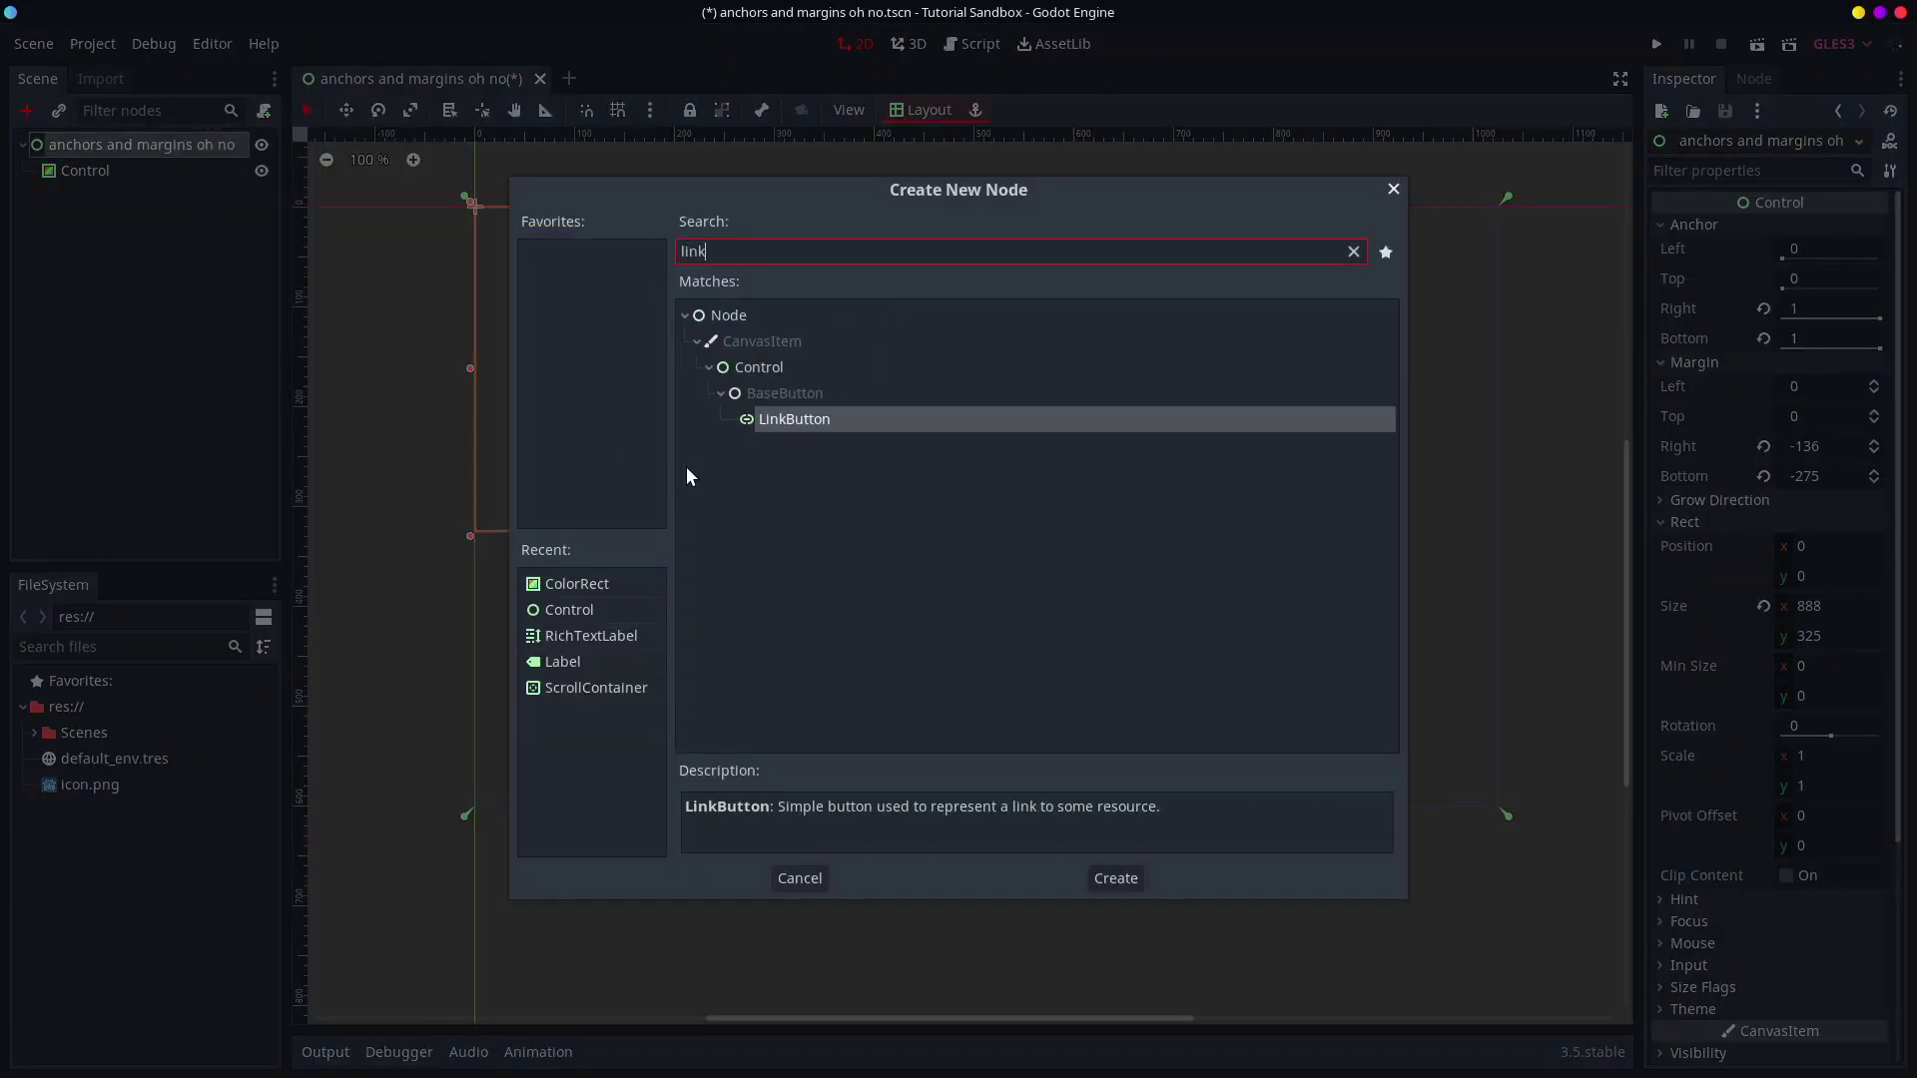
pyautogui.press('Return')
pyautogui.click(1781, 225)
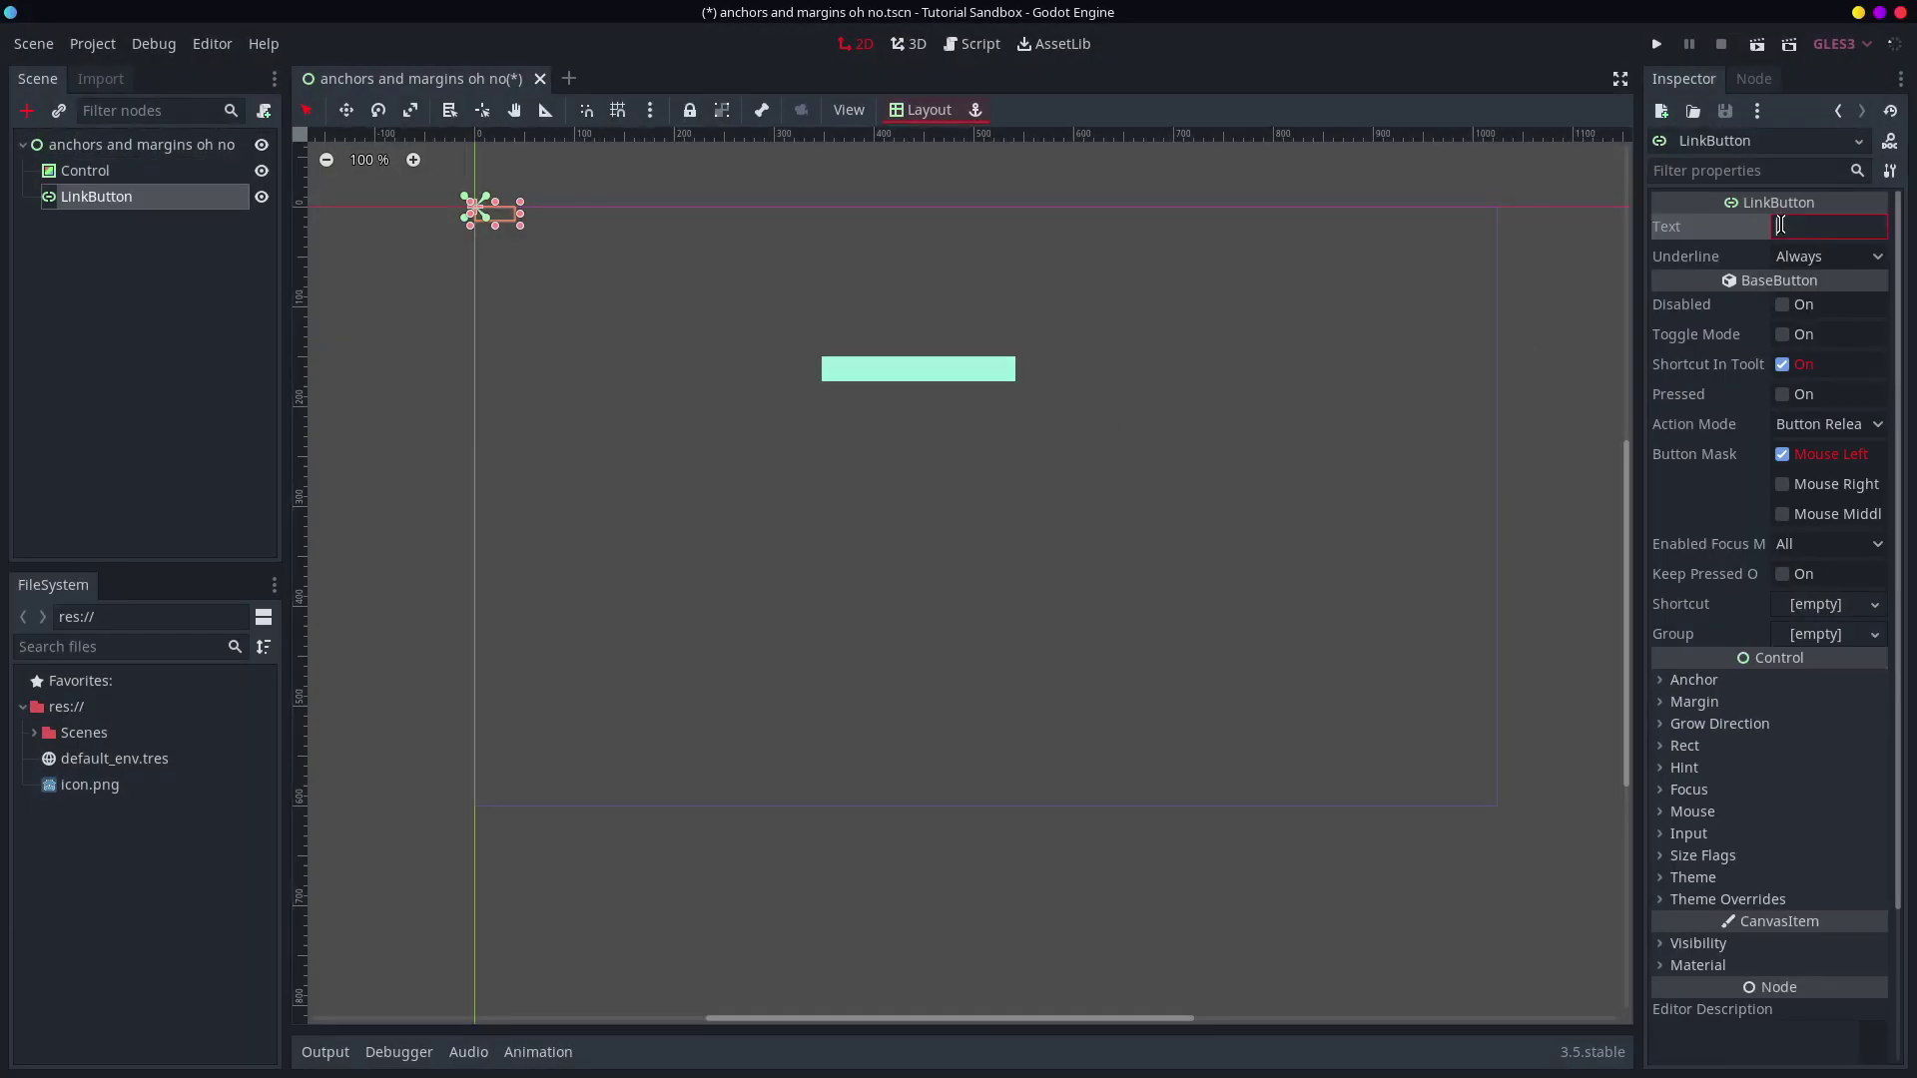
pyautogui.write('Hello =)')
# - Set the link's Underline to On Hover and adjust its box size
pyautogui.scroll(8, 469, 195)
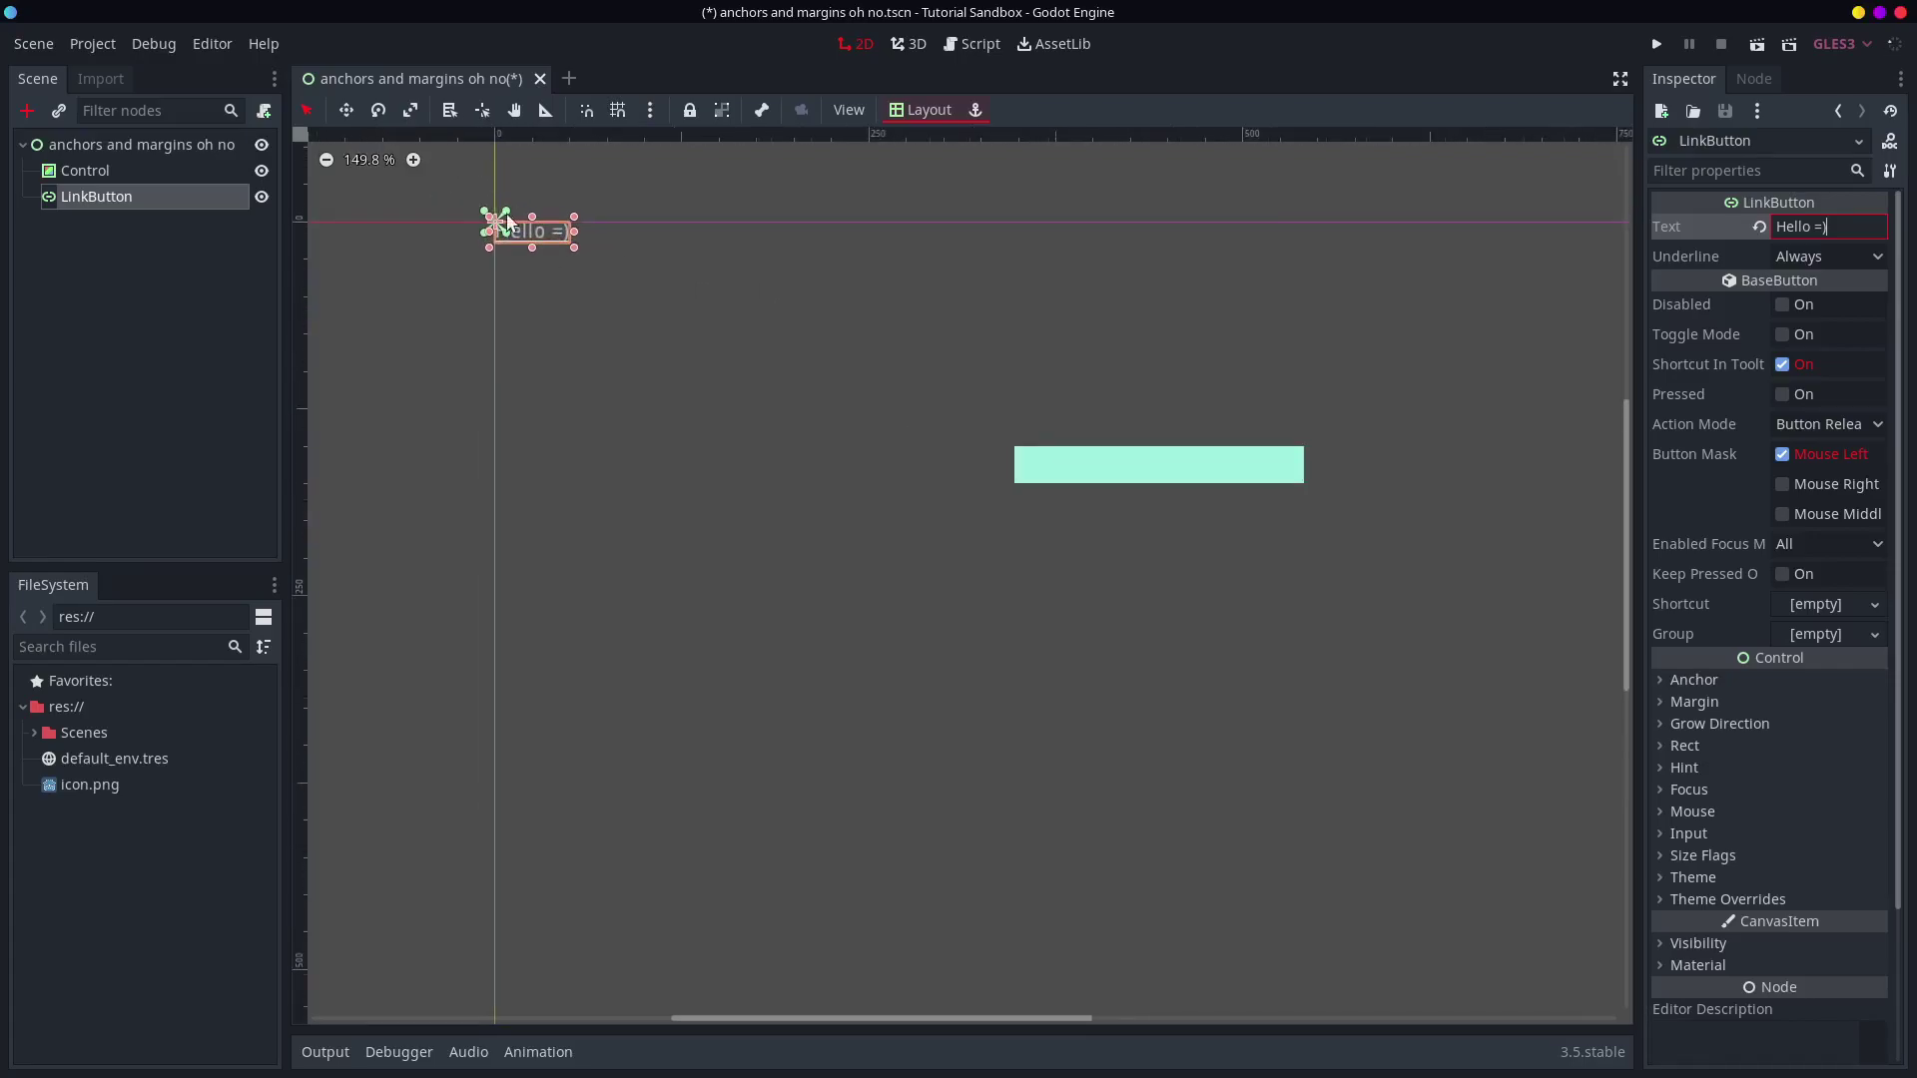
pyautogui.click(1827, 256)
pyautogui.click(1817, 307)
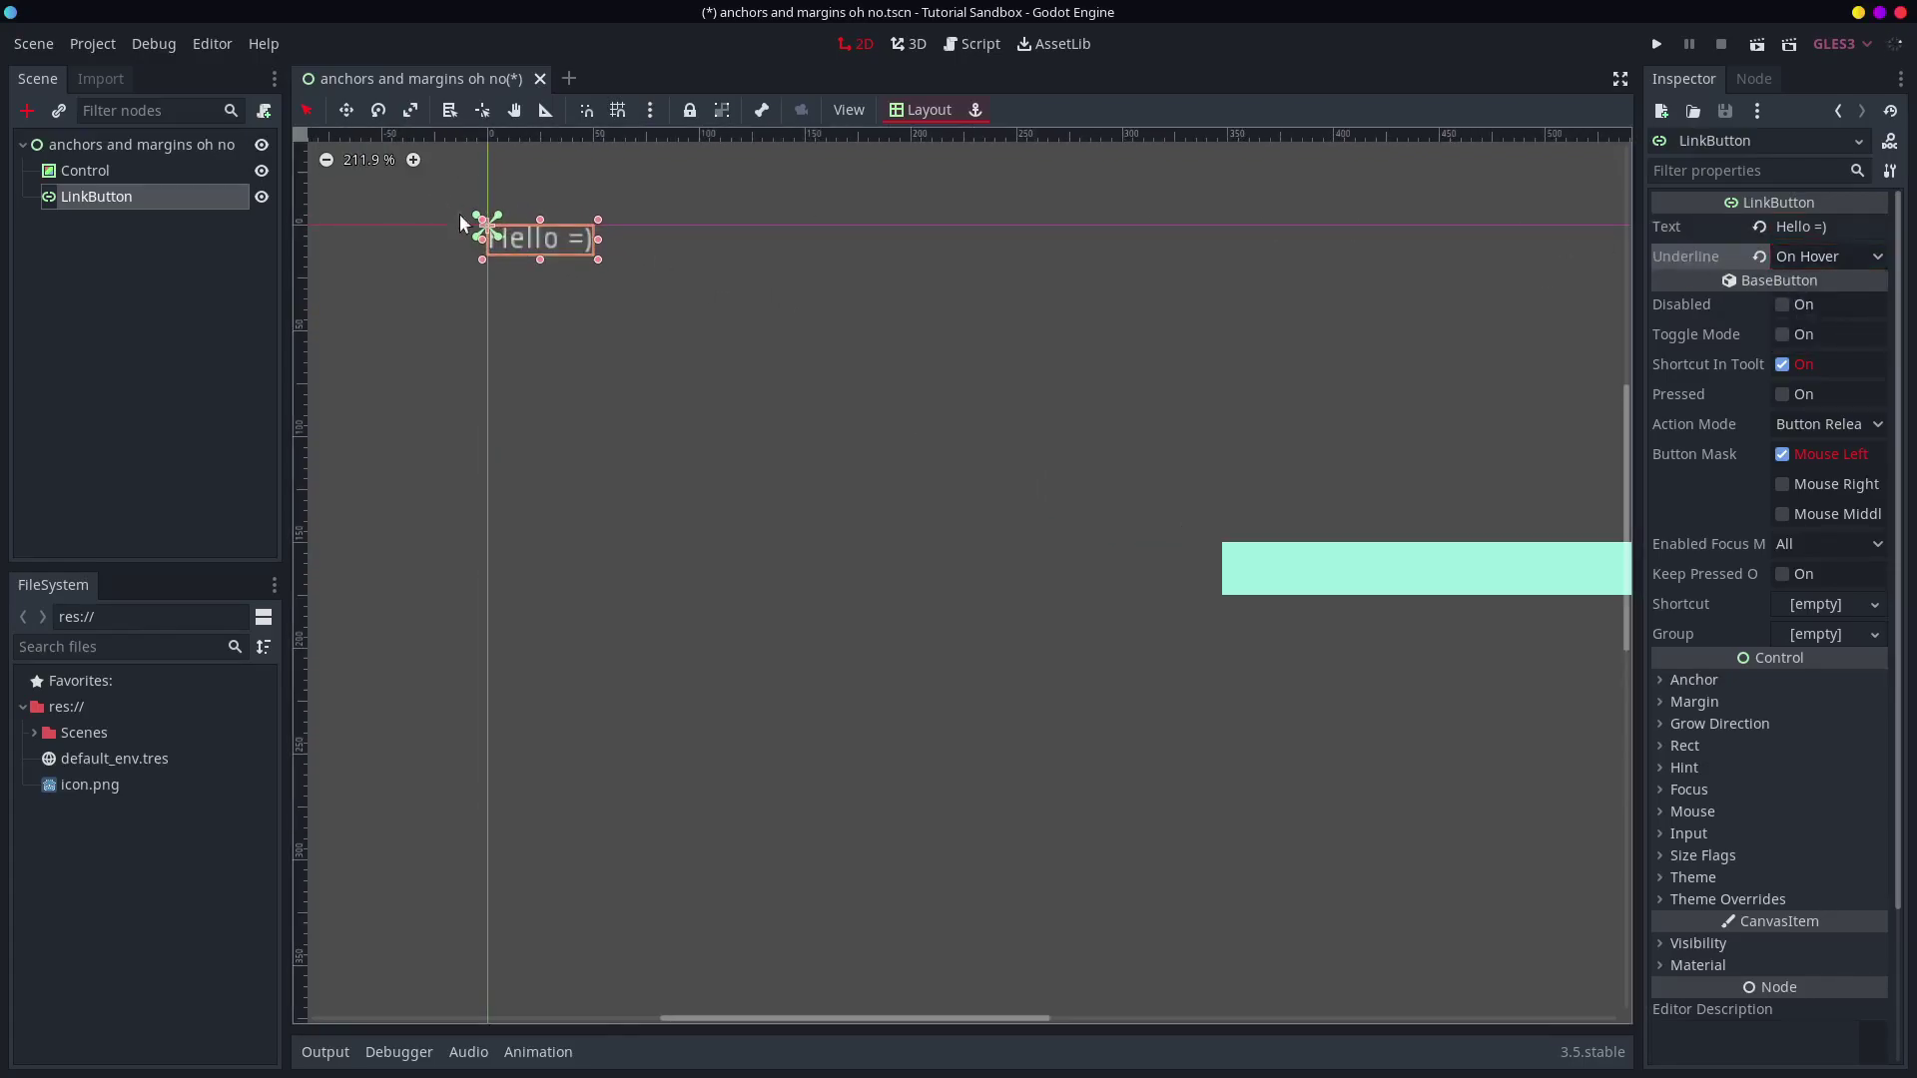
pyautogui.scroll(-8, 419, 310)
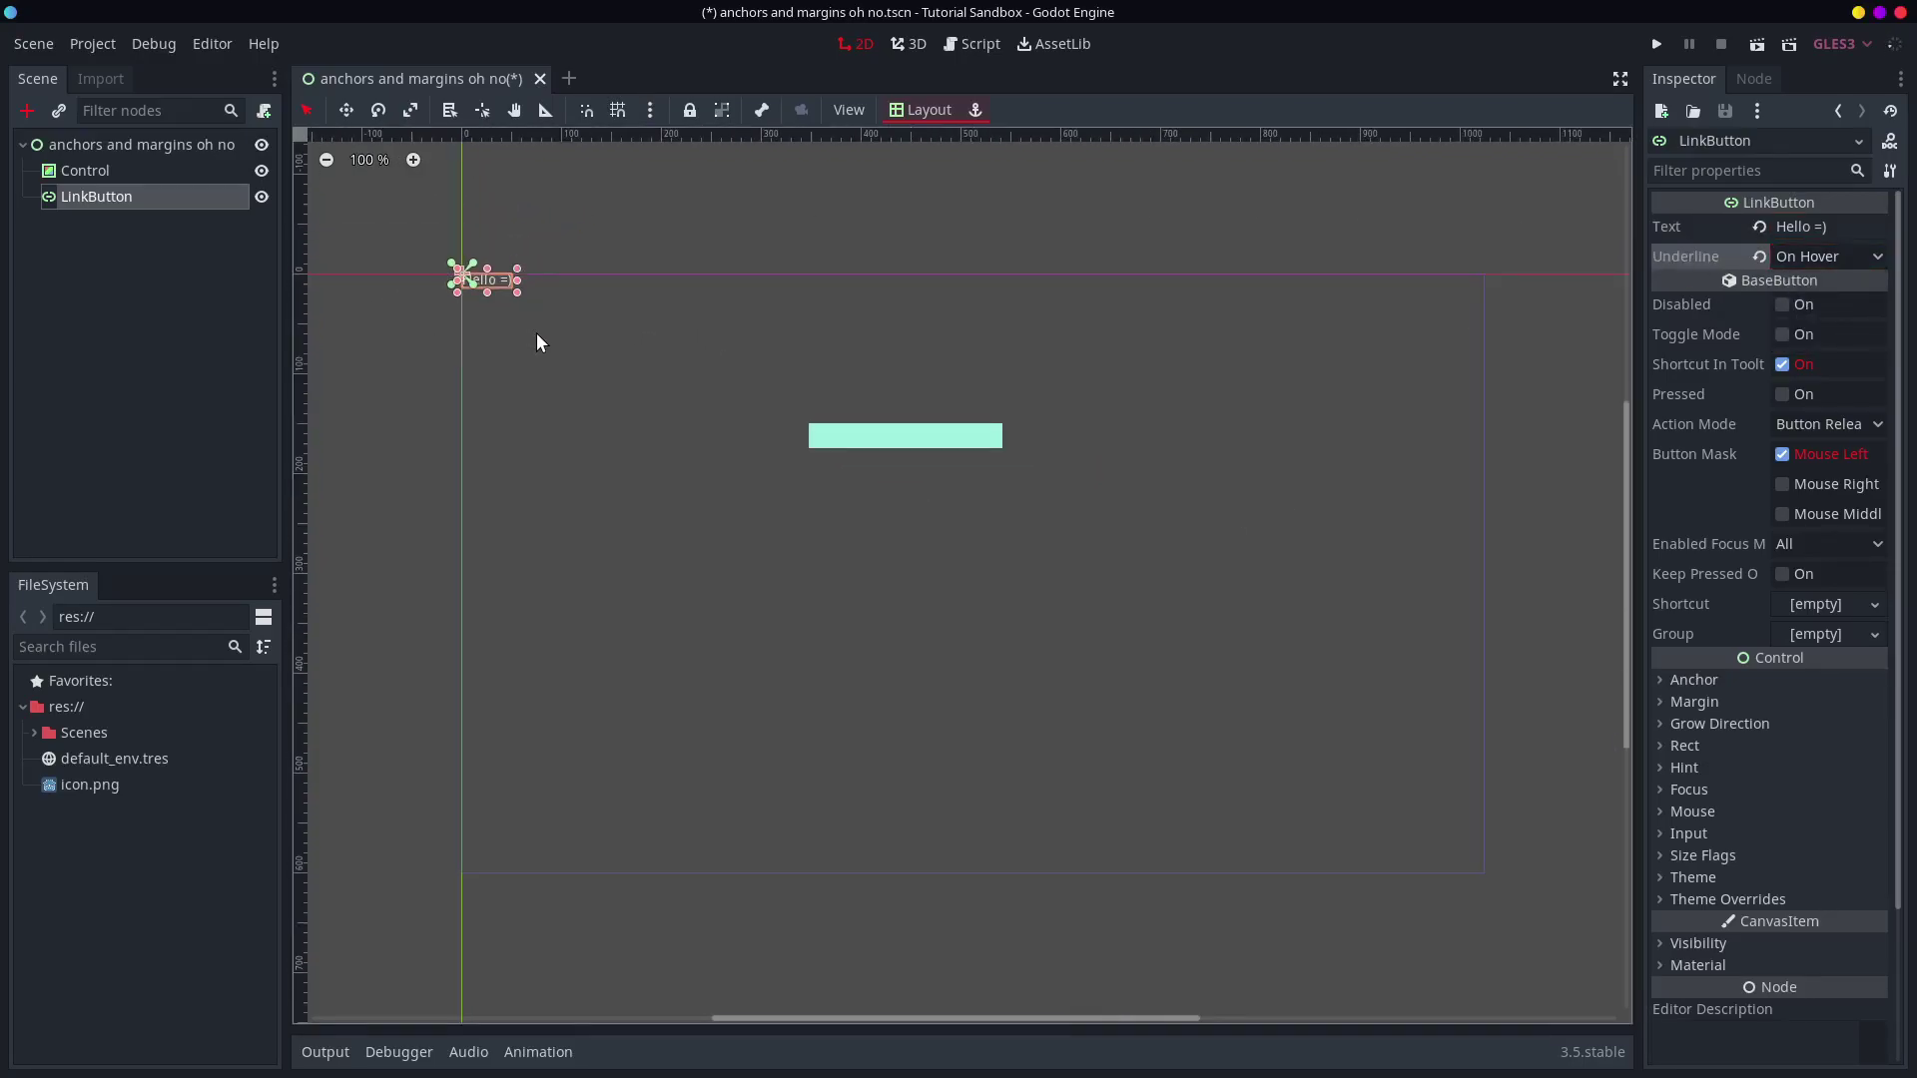
pyautogui.hscroll(2, 712, 621)
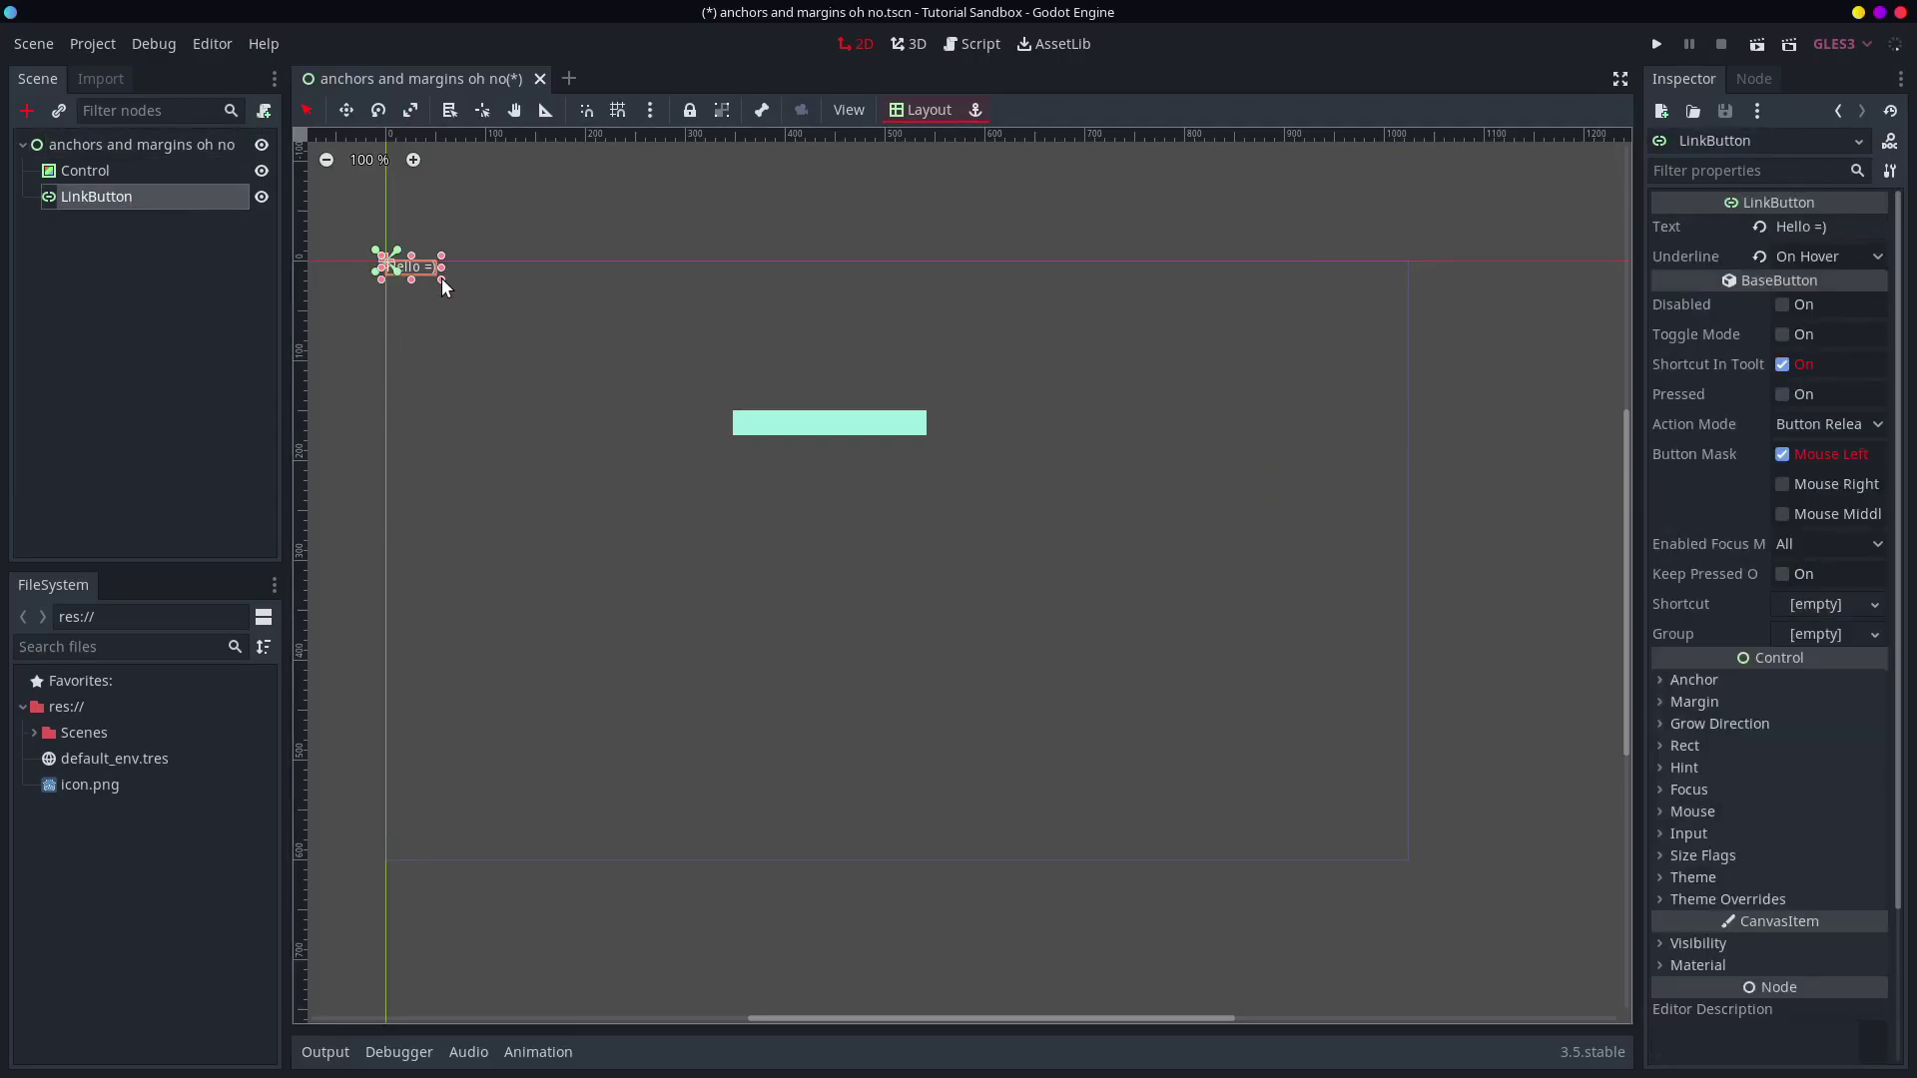
pyautogui.moveTo(442, 284); pyautogui.dragTo(204, 220)
pyautogui.click(924, 113)
# - Centre the link, hide the mint ColorRect, and resize the root to 255×114
pyautogui.click(961, 356)
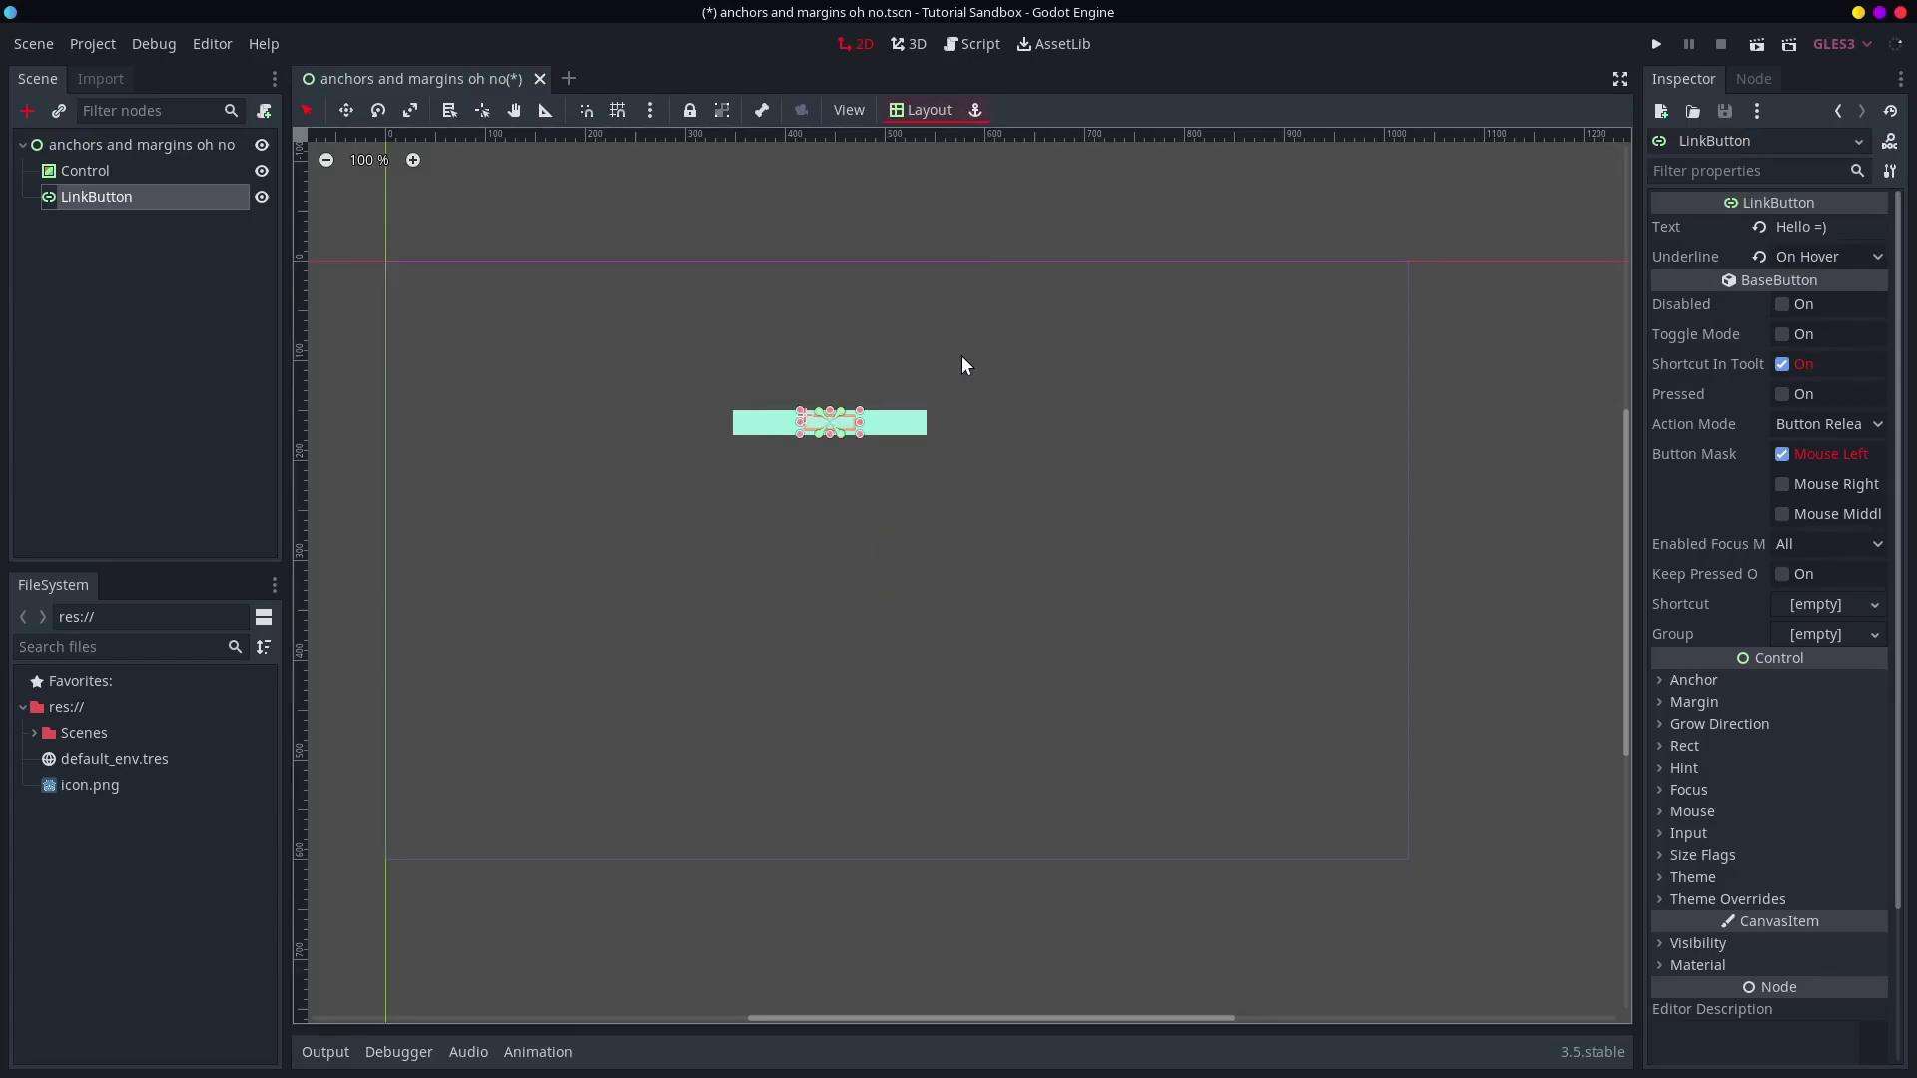
pyautogui.click(262, 171)
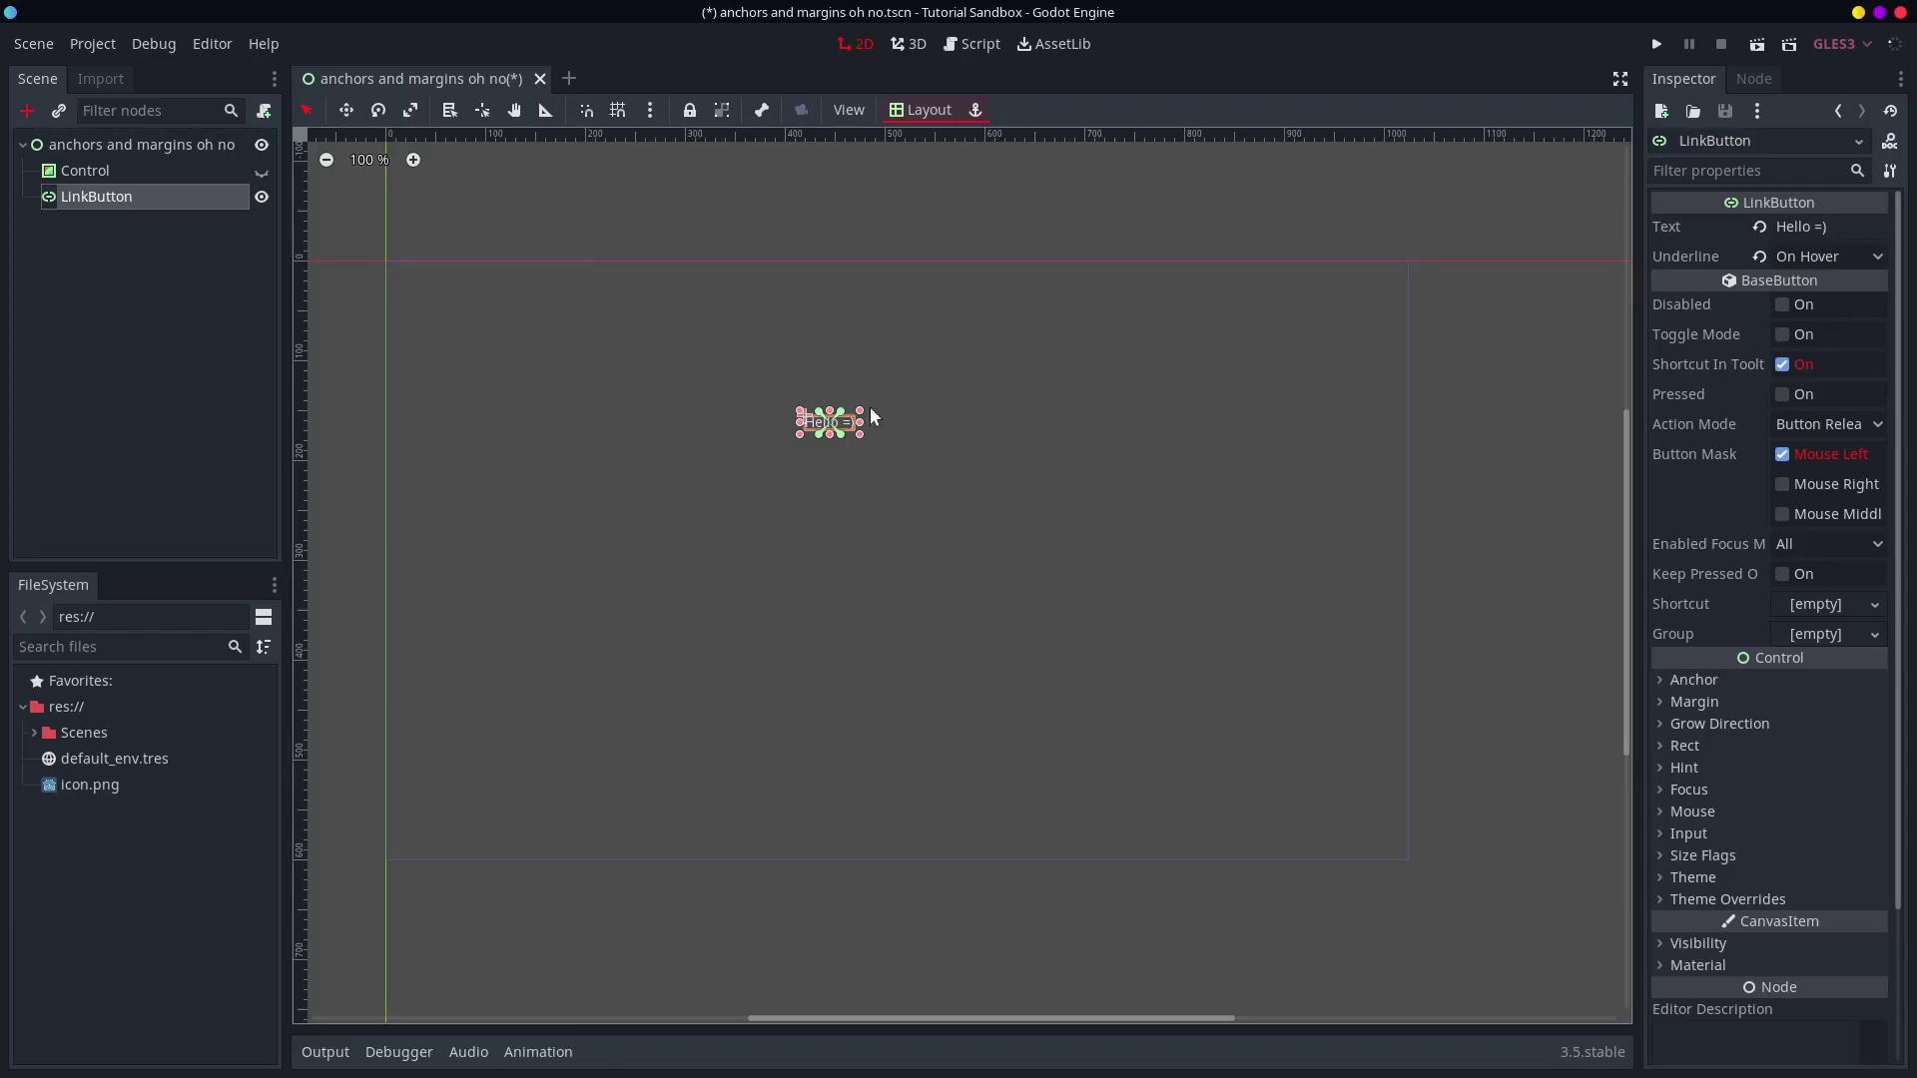
pyautogui.click(212, 150)
pyautogui.moveTo(1273, 593); pyautogui.dragTo(646, 381)
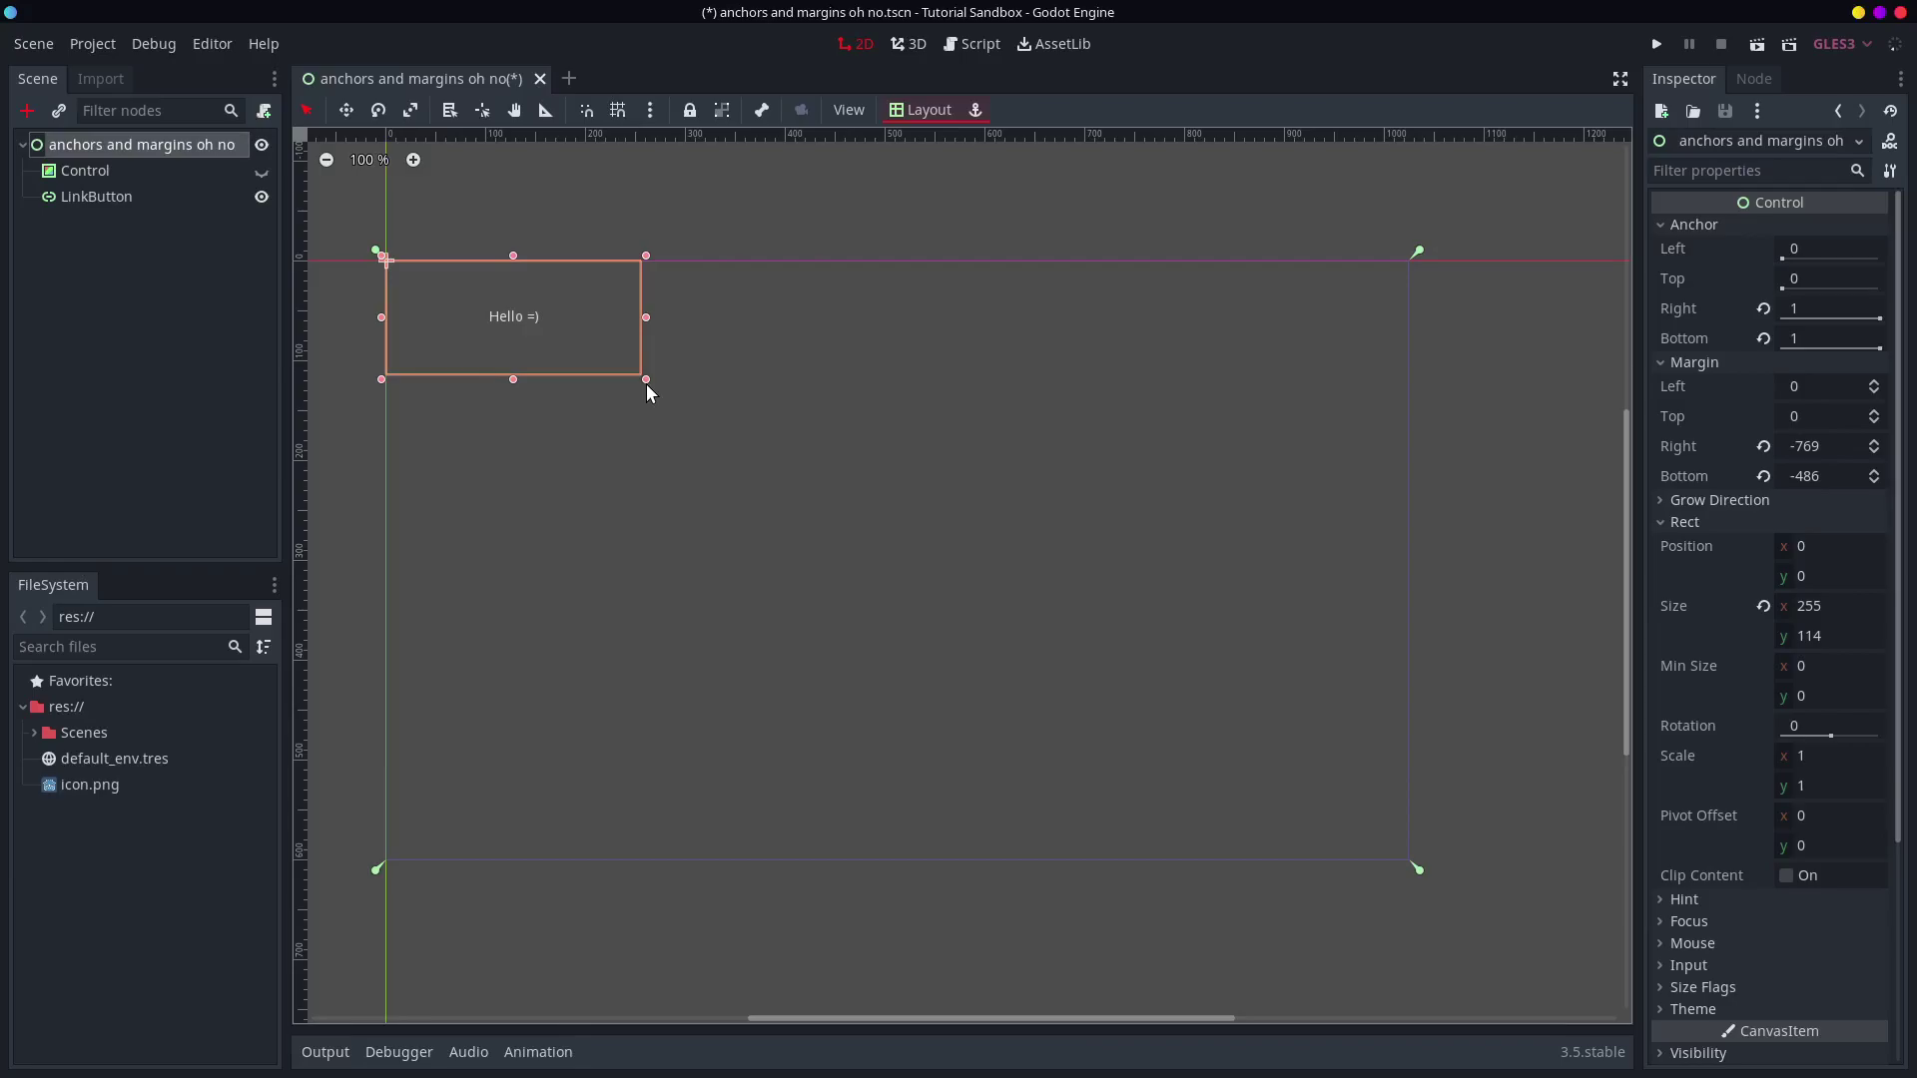
# - Anchor the 'Hello =)' link to the bottom centre of the root
pyautogui.click(100, 197)
pyautogui.click(920, 110)
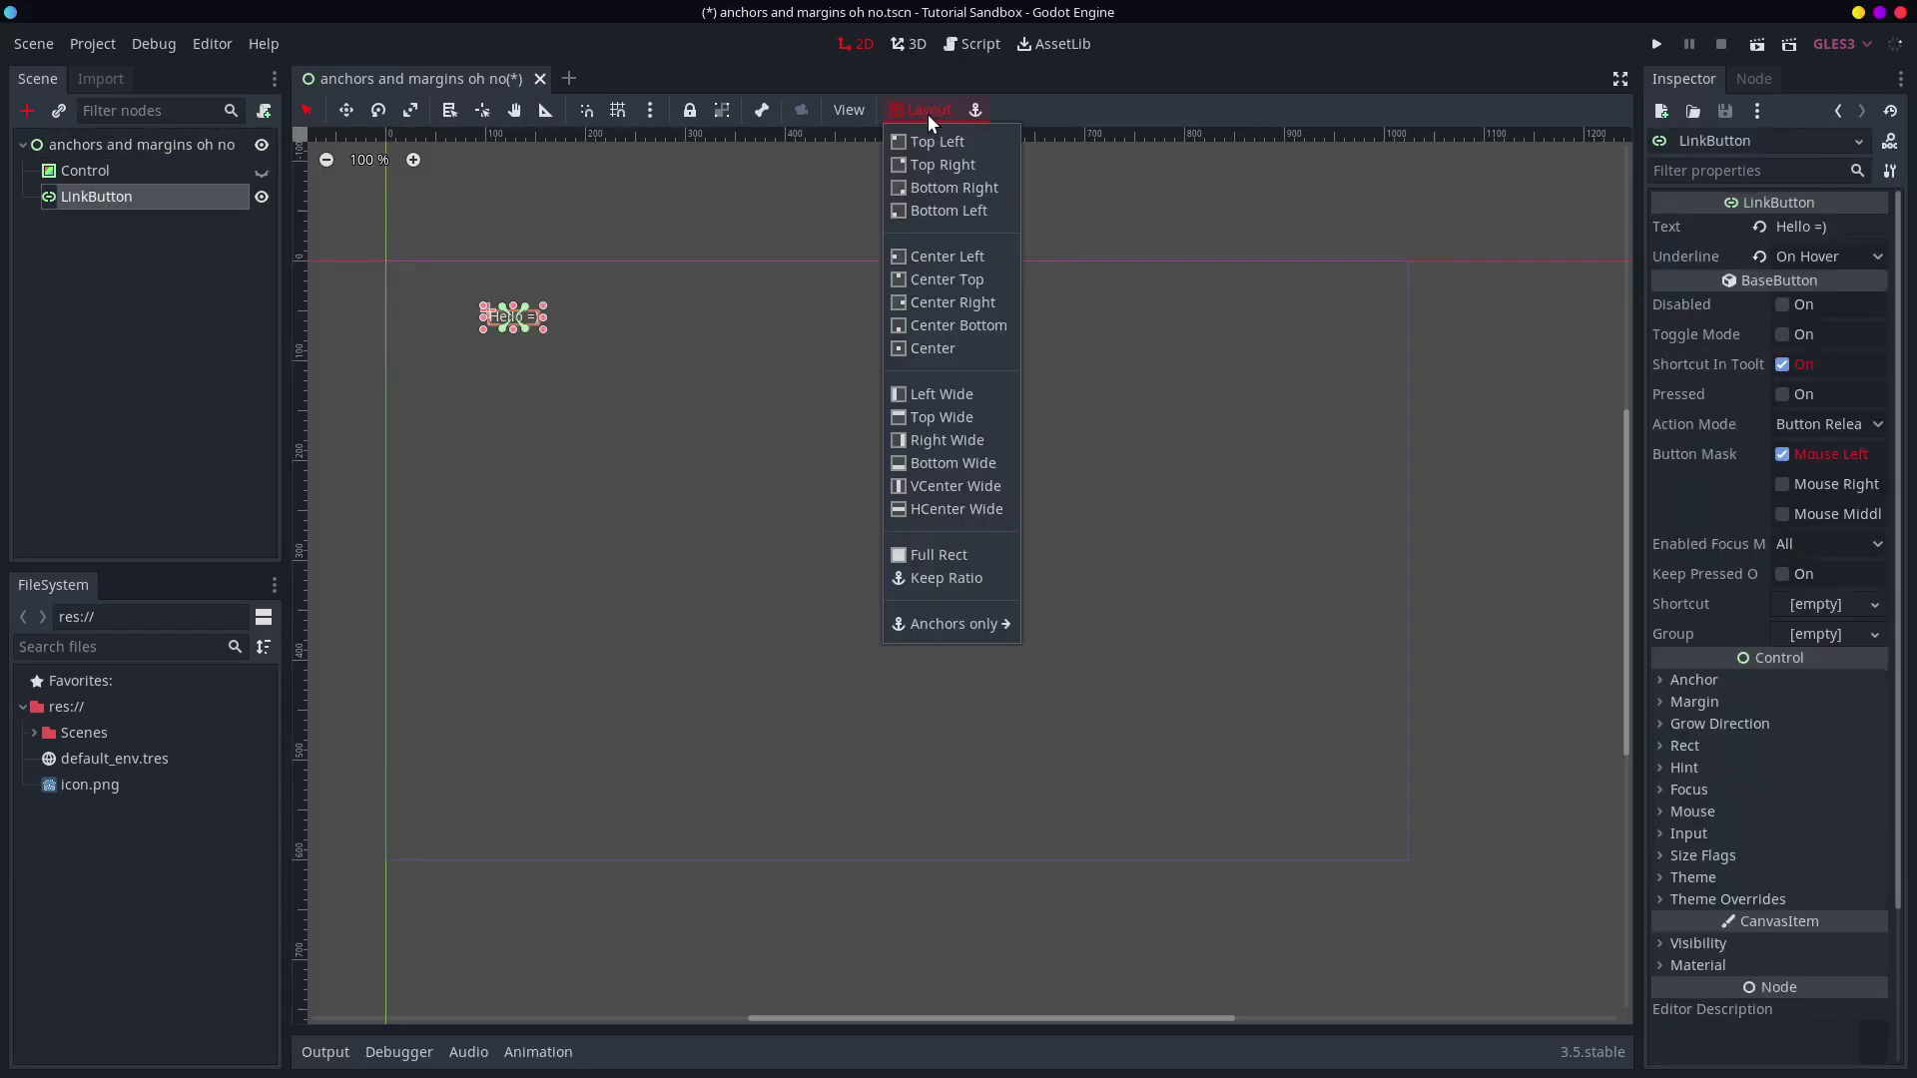
pyautogui.click(936, 309)
pyautogui.click(923, 110)
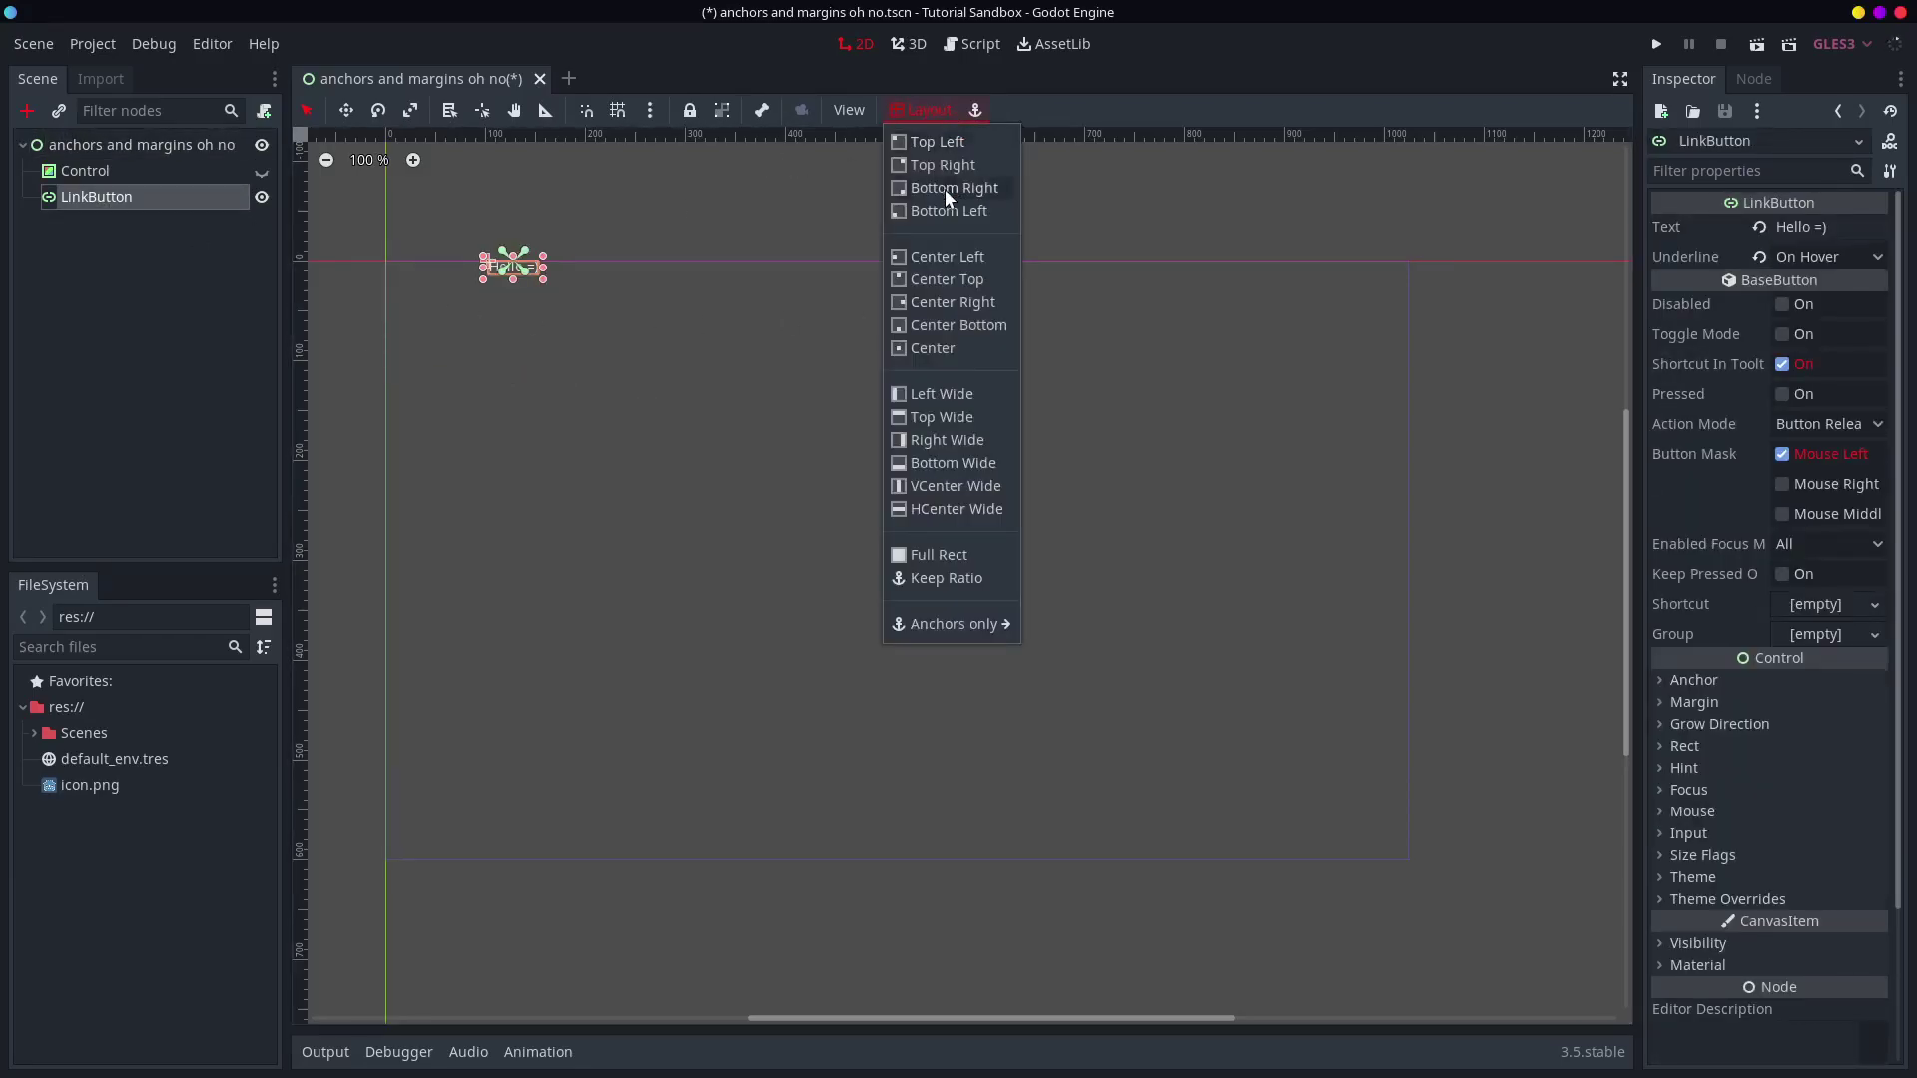
pyautogui.click(923, 327)
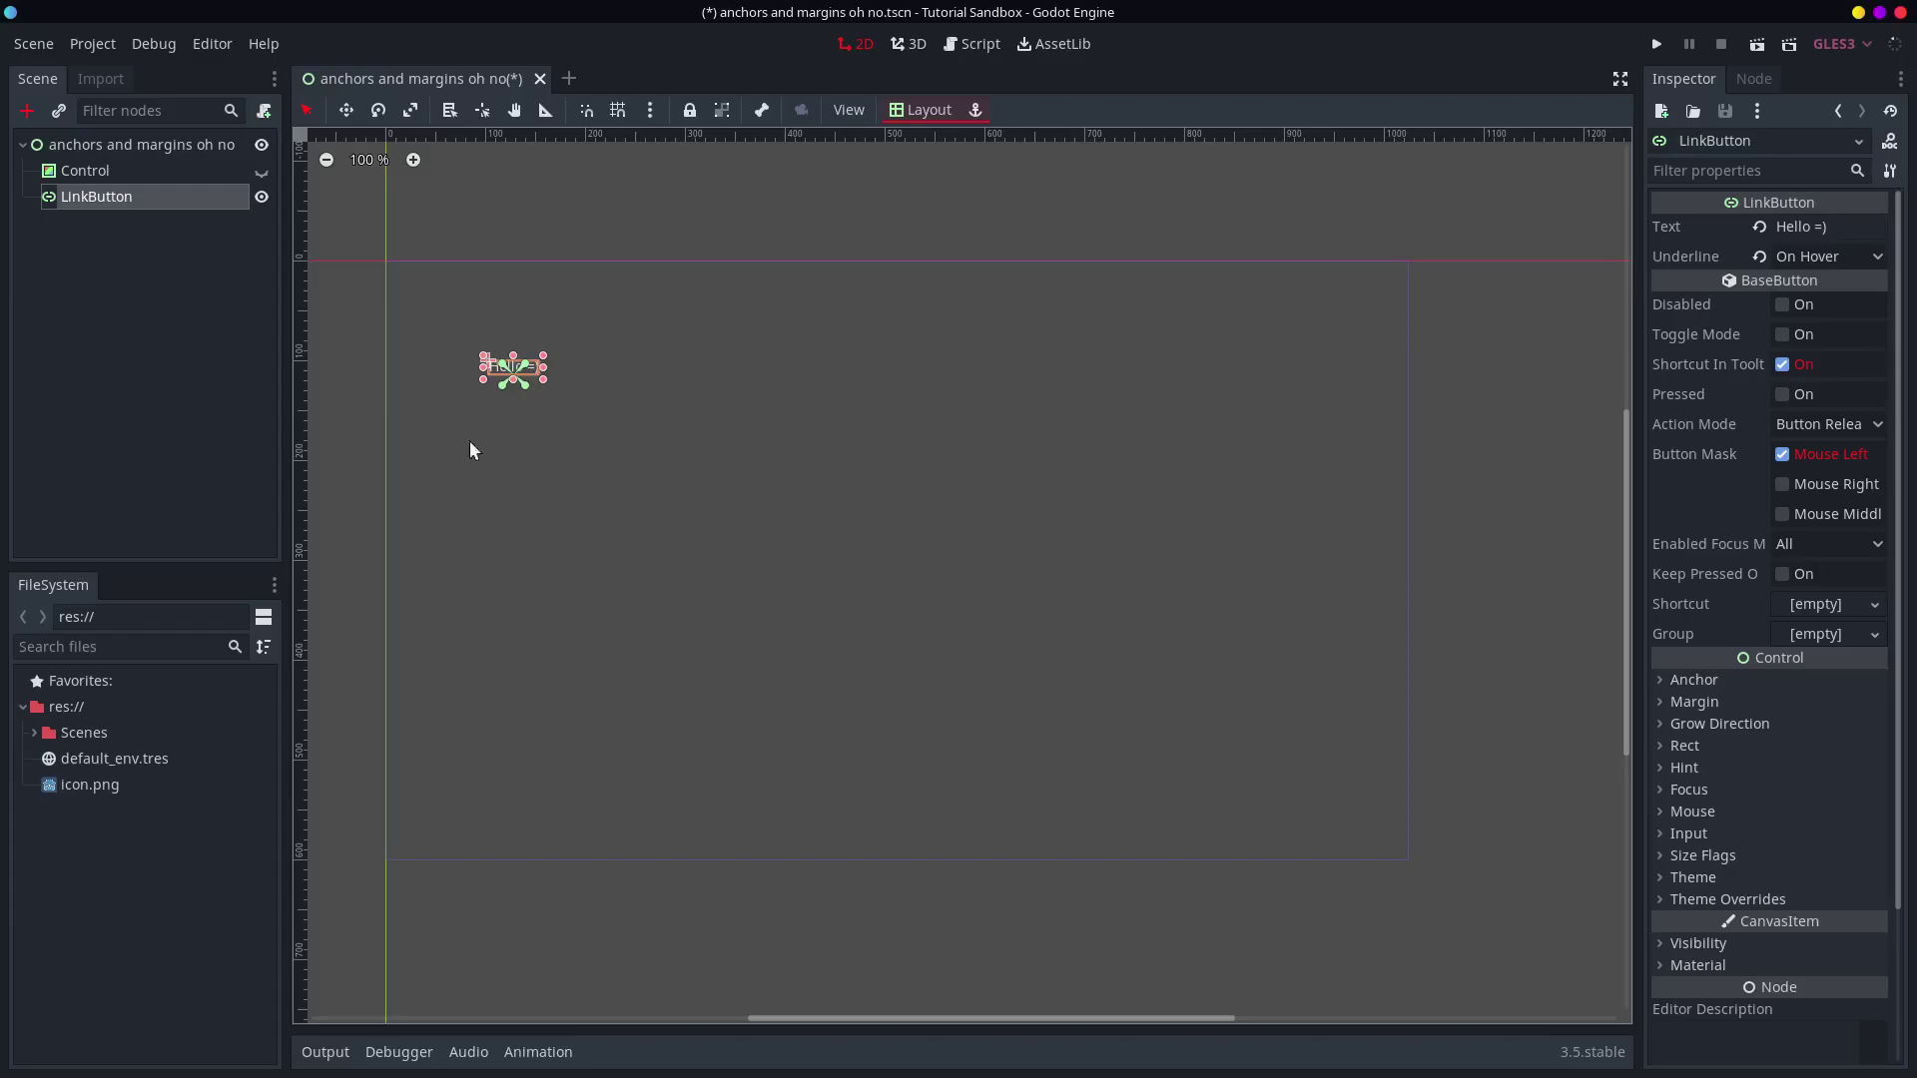
pyautogui.click(920, 110)
pyautogui.click(929, 81)
# - Compare the root and LinkButton properties in the Inspector, ending with the LinkButton selected
pyautogui.click(117, 146)
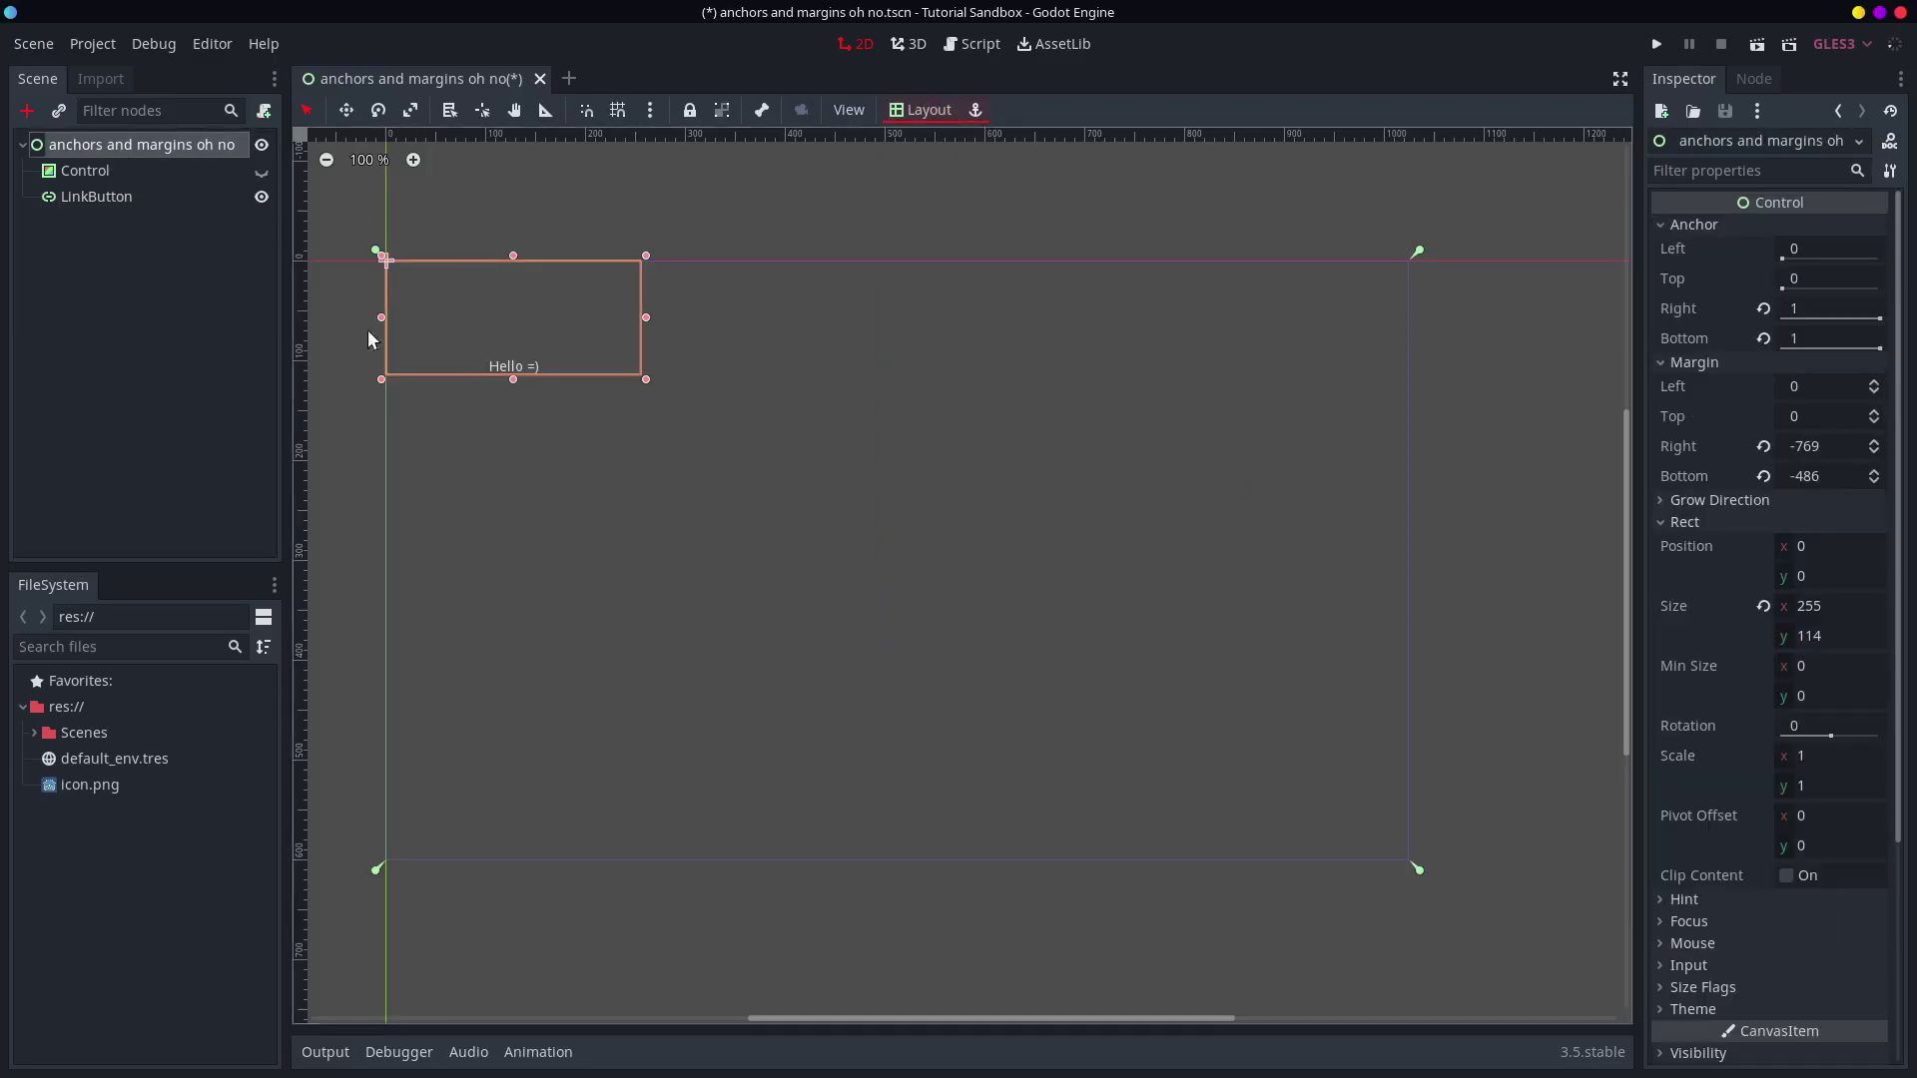
pyautogui.click(87, 195)
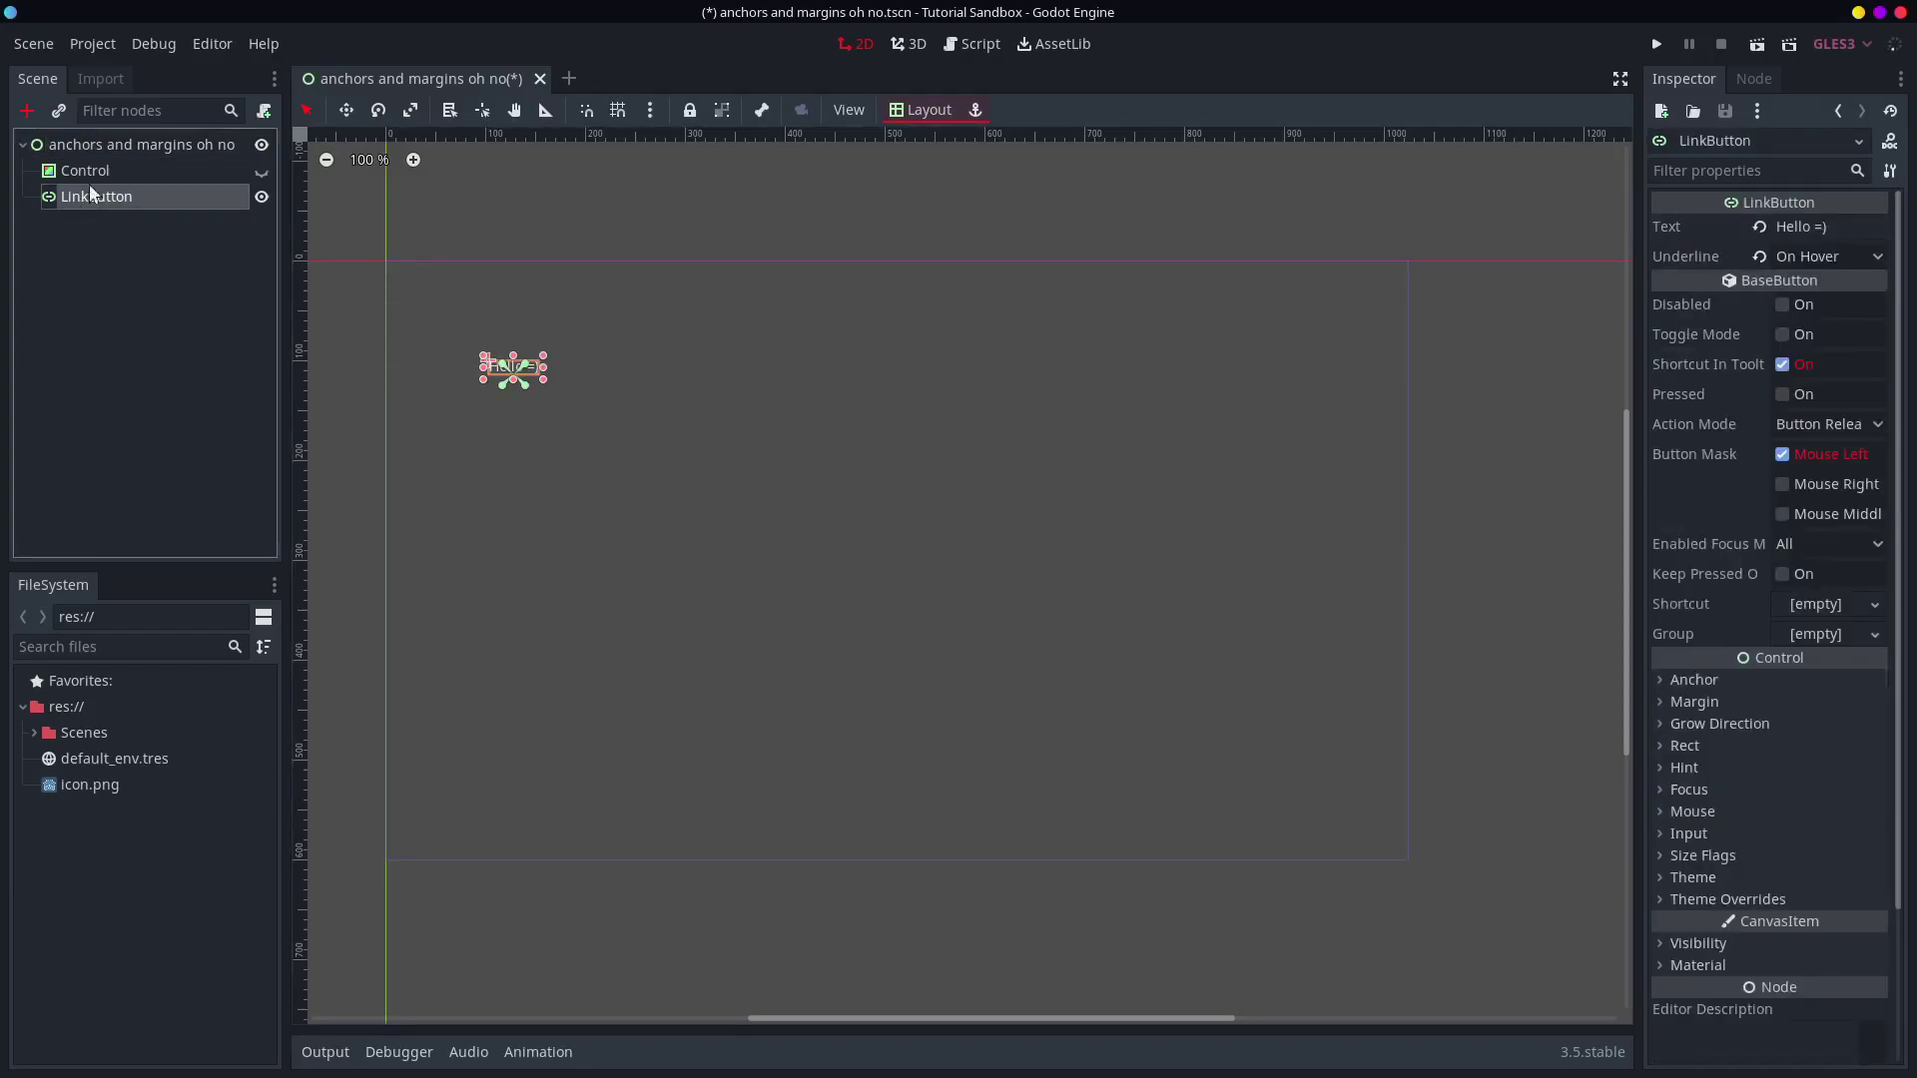
pyautogui.click(130, 145)
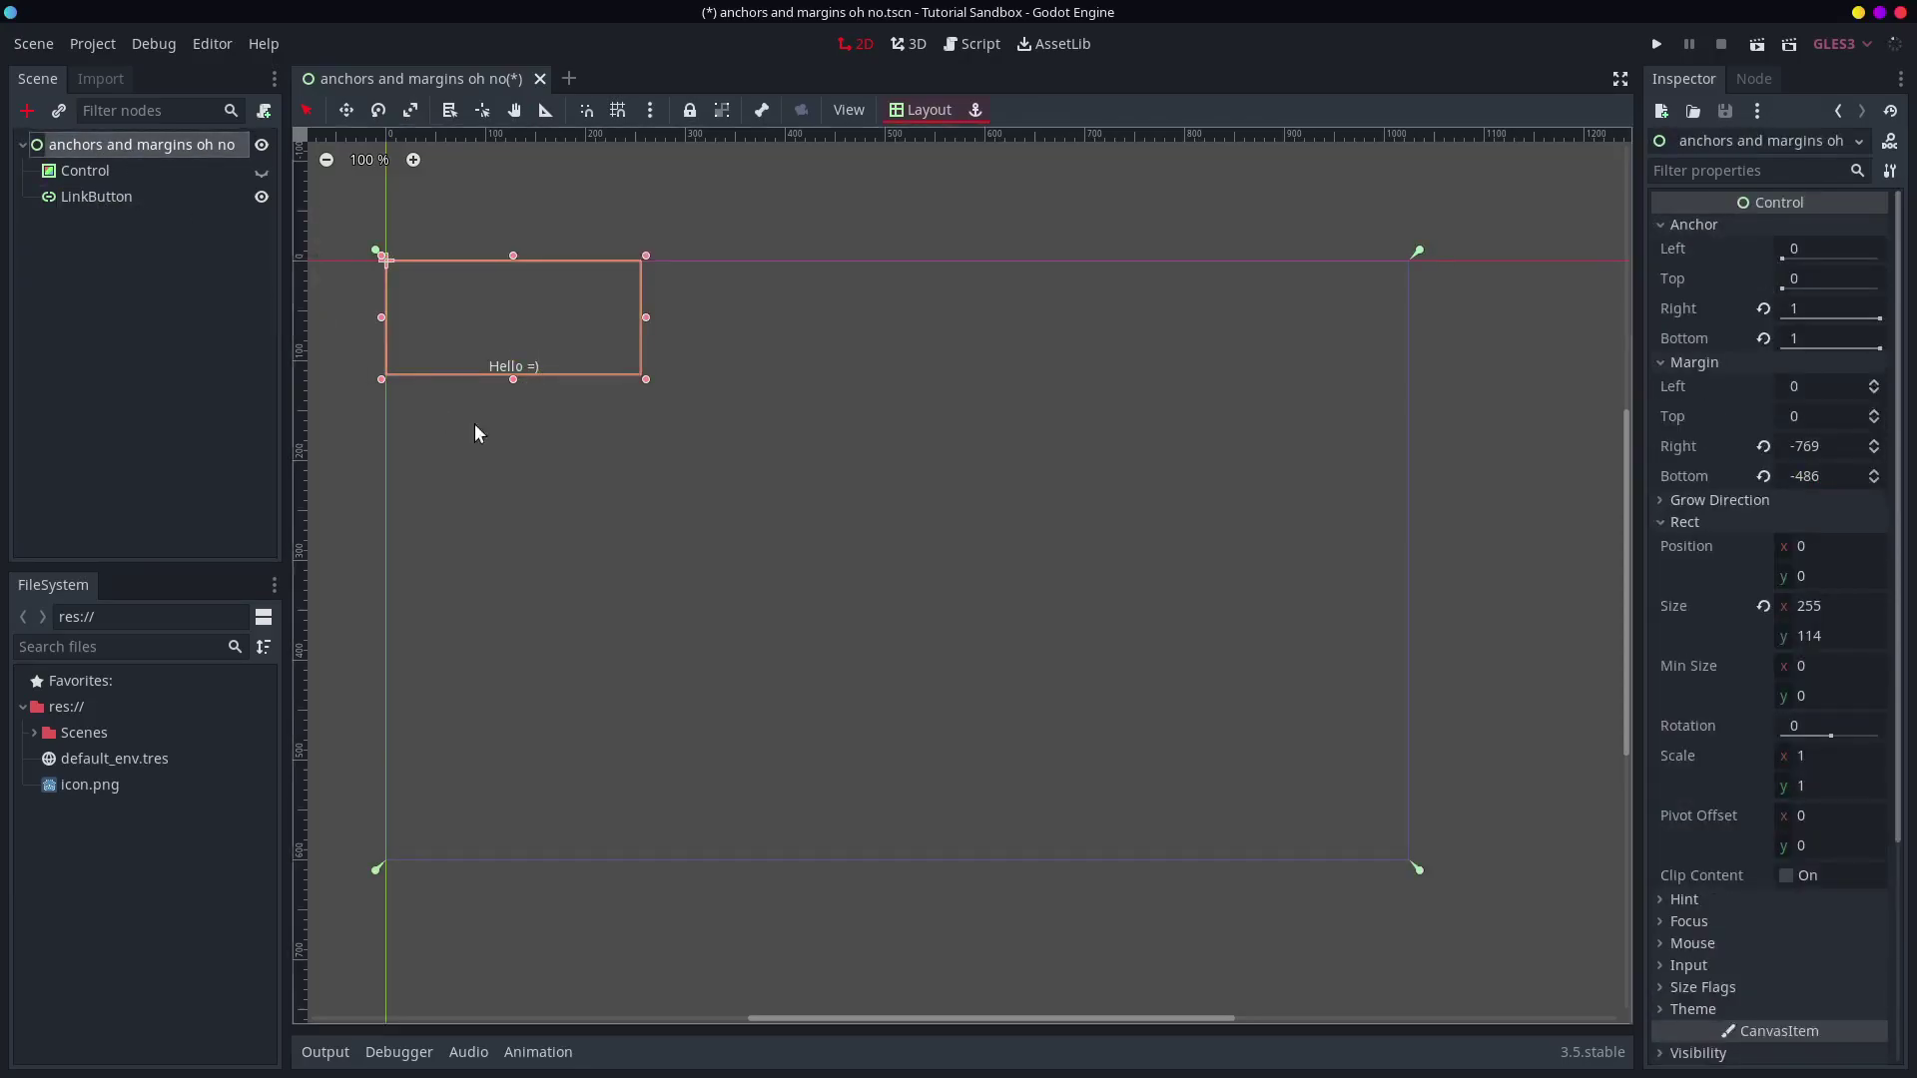
pyautogui.scroll(6, 380, 305)
pyautogui.scroll(2, 976, 599)
pyautogui.keyDown('shift'); pyautogui.hscroll(2, 711, 537); pyautogui.keyUp('shift')
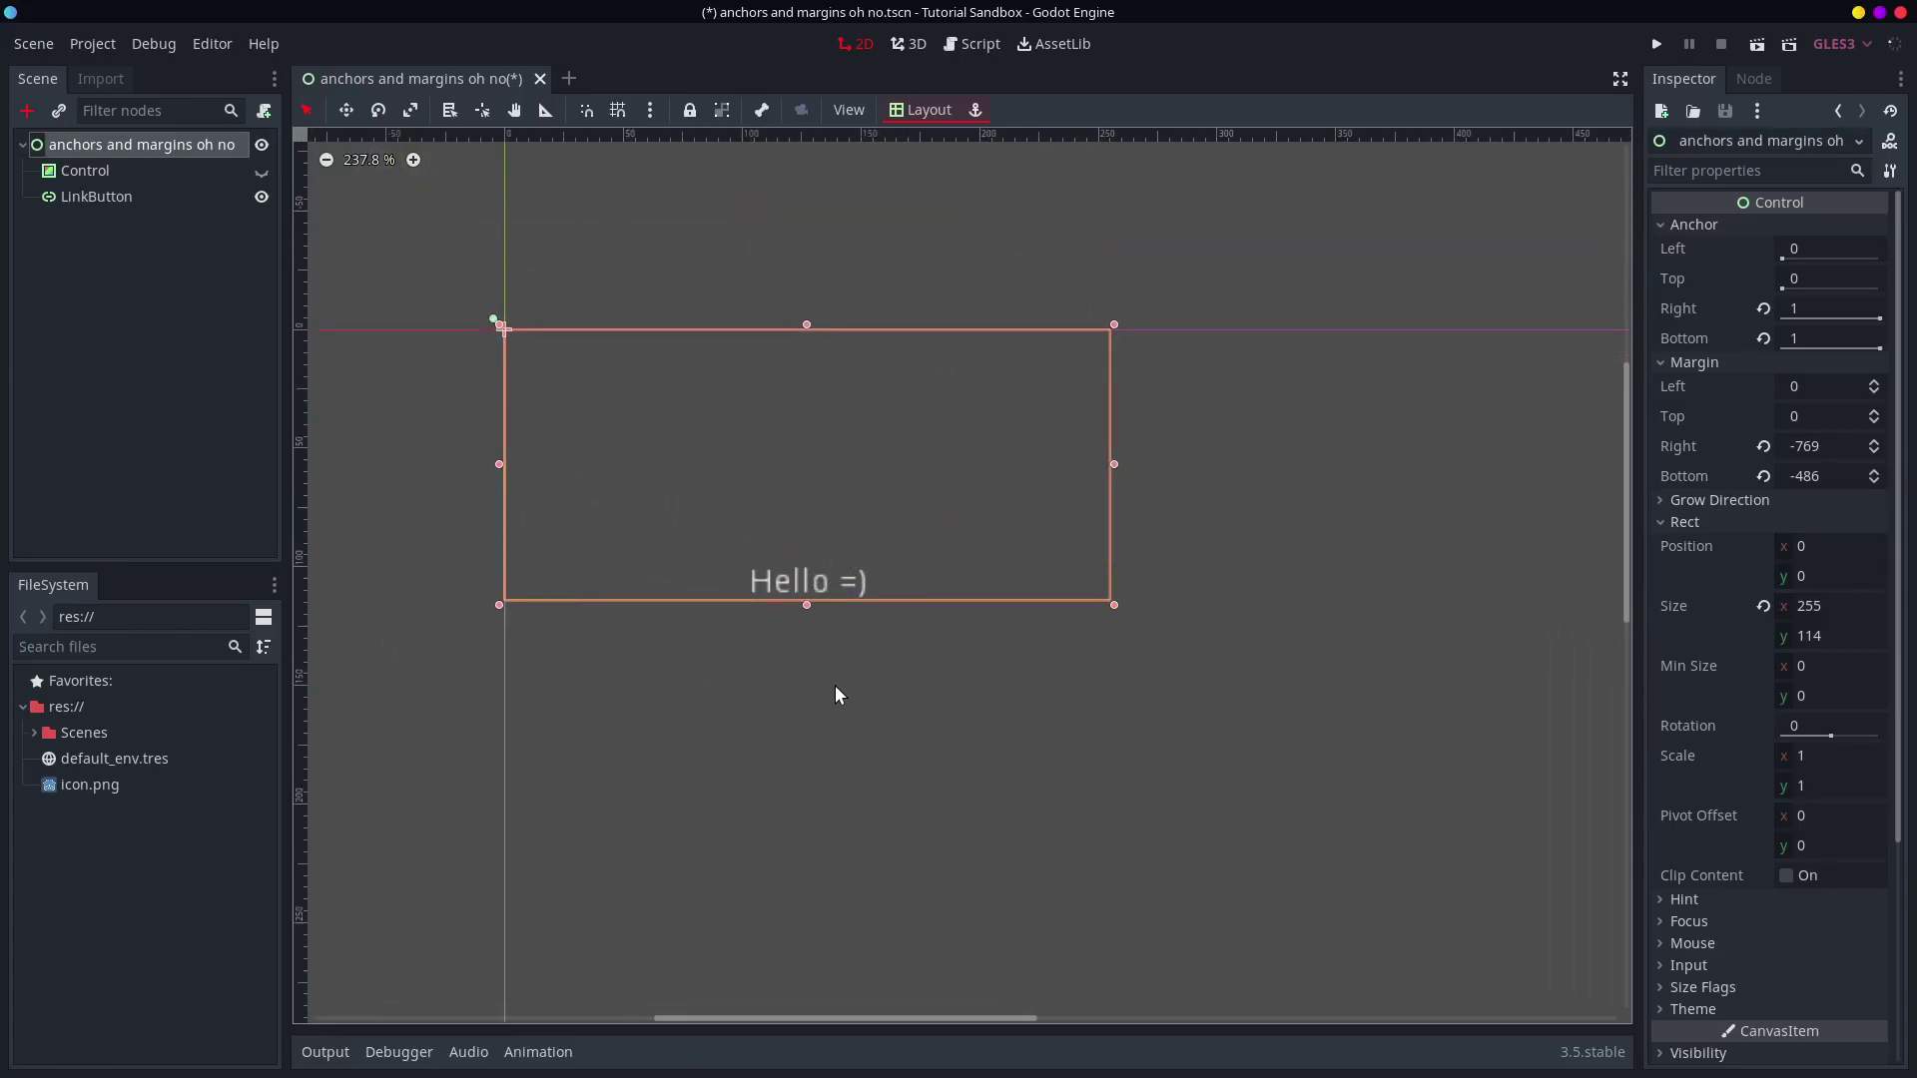
pyautogui.click(160, 199)
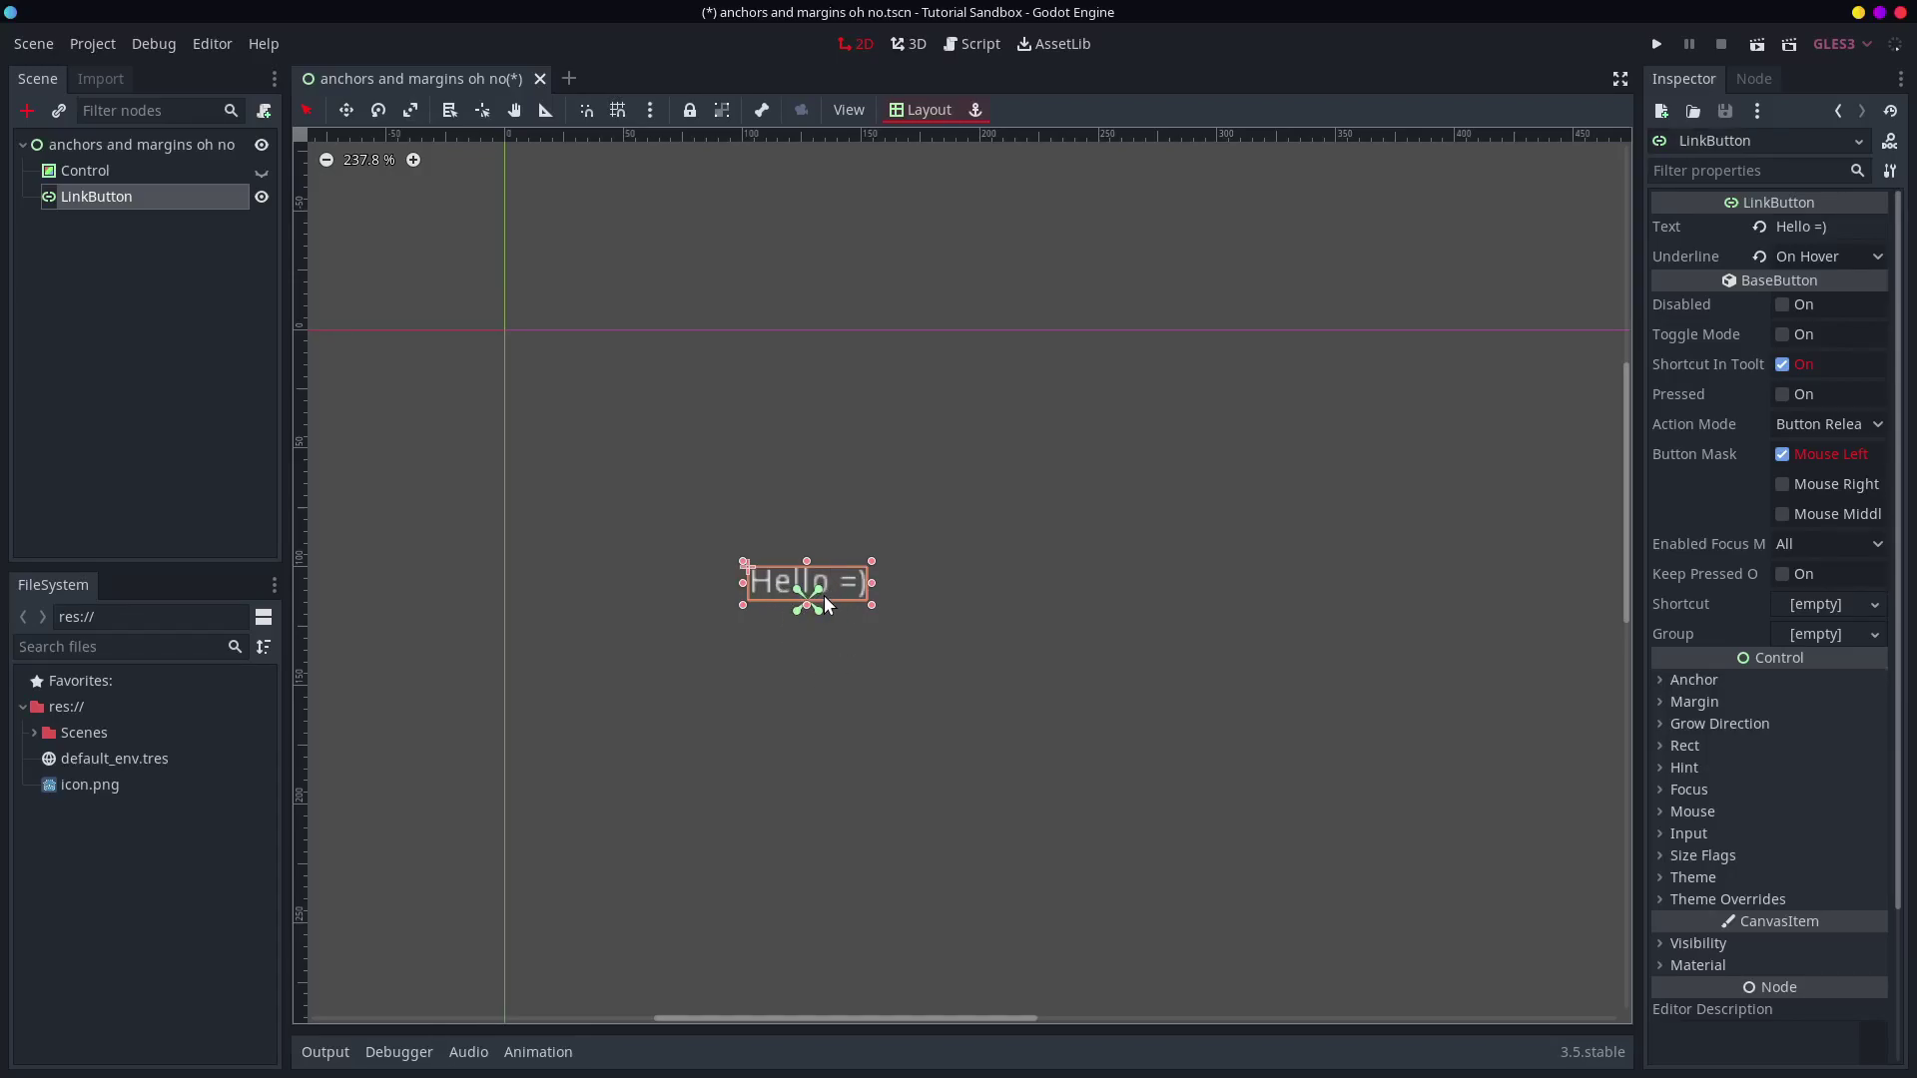
# - Move the 'Hello =)' link upward with the Move tool (W) and check its anchors
pyautogui.press('w')
pyautogui.moveTo(863, 583); pyautogui.dragTo(863, 528)
pyautogui.click(187, 147)
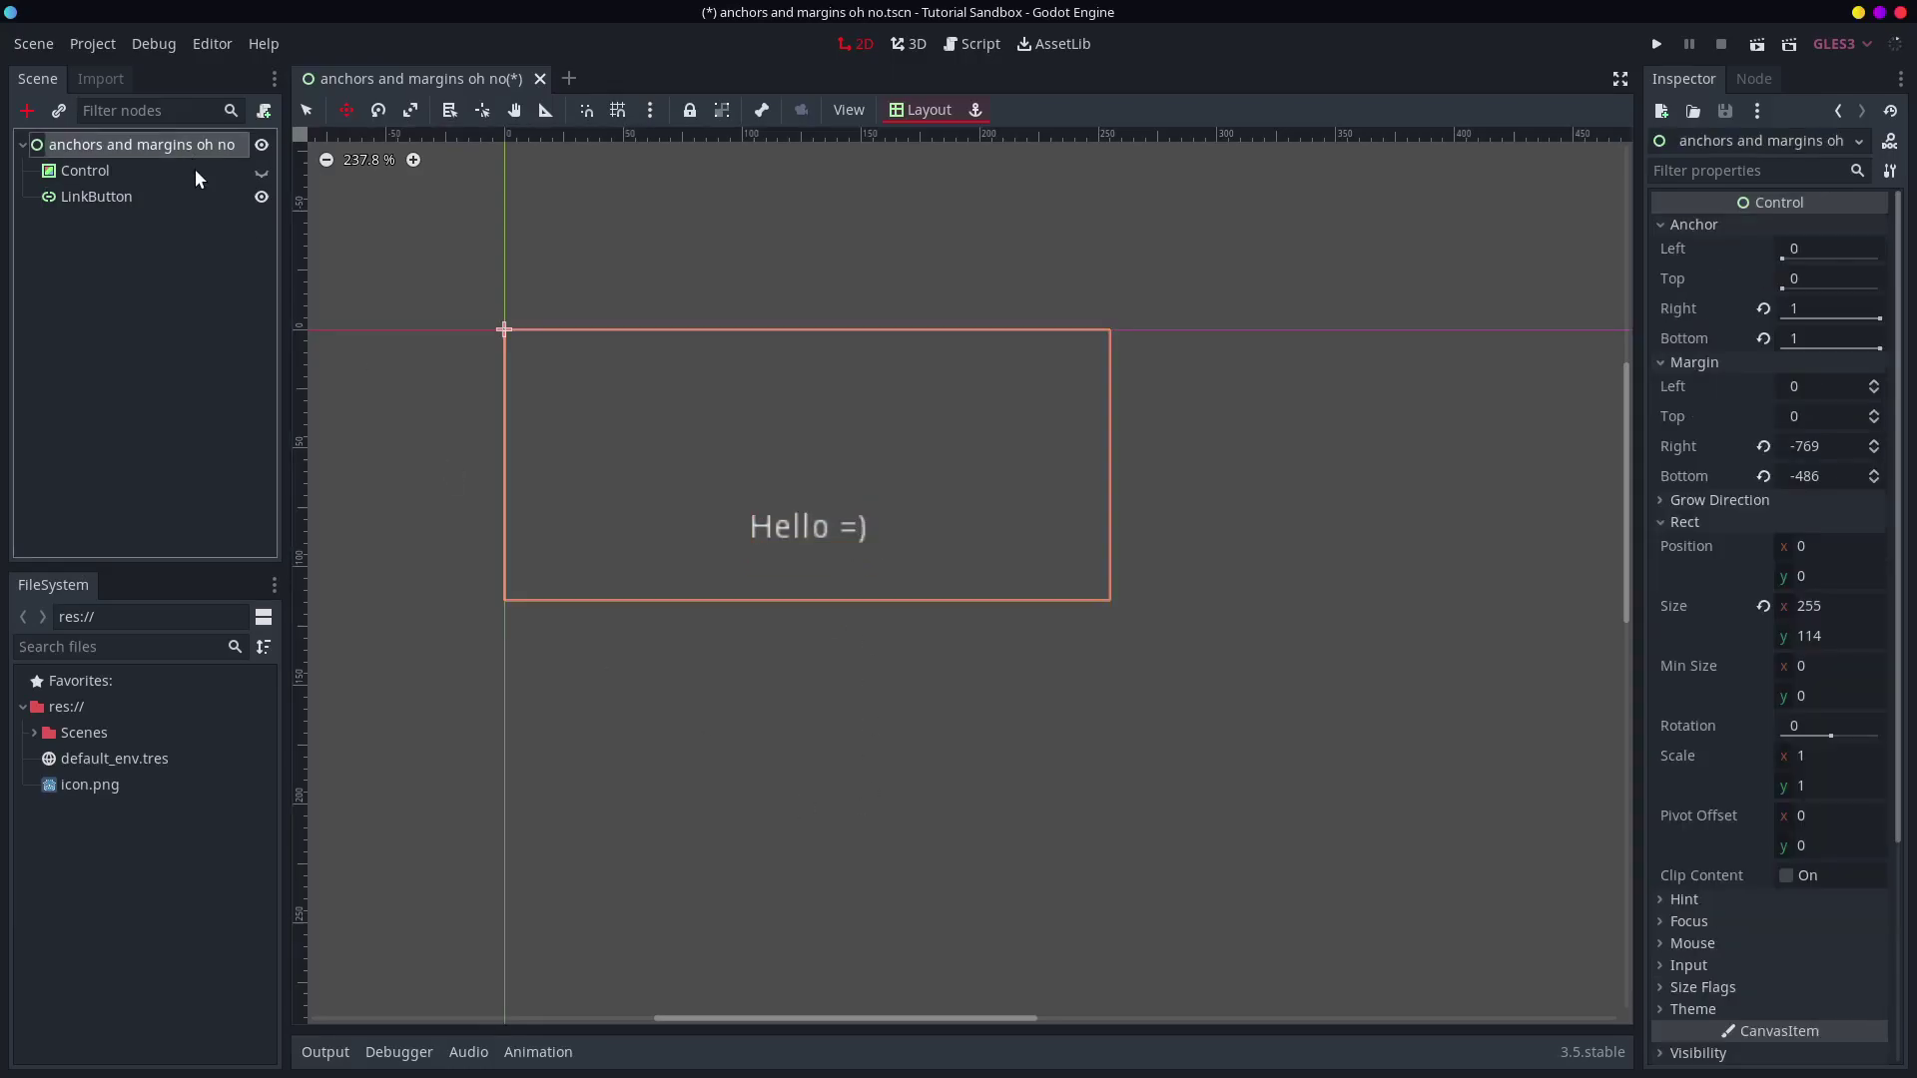
pyautogui.click(171, 195)
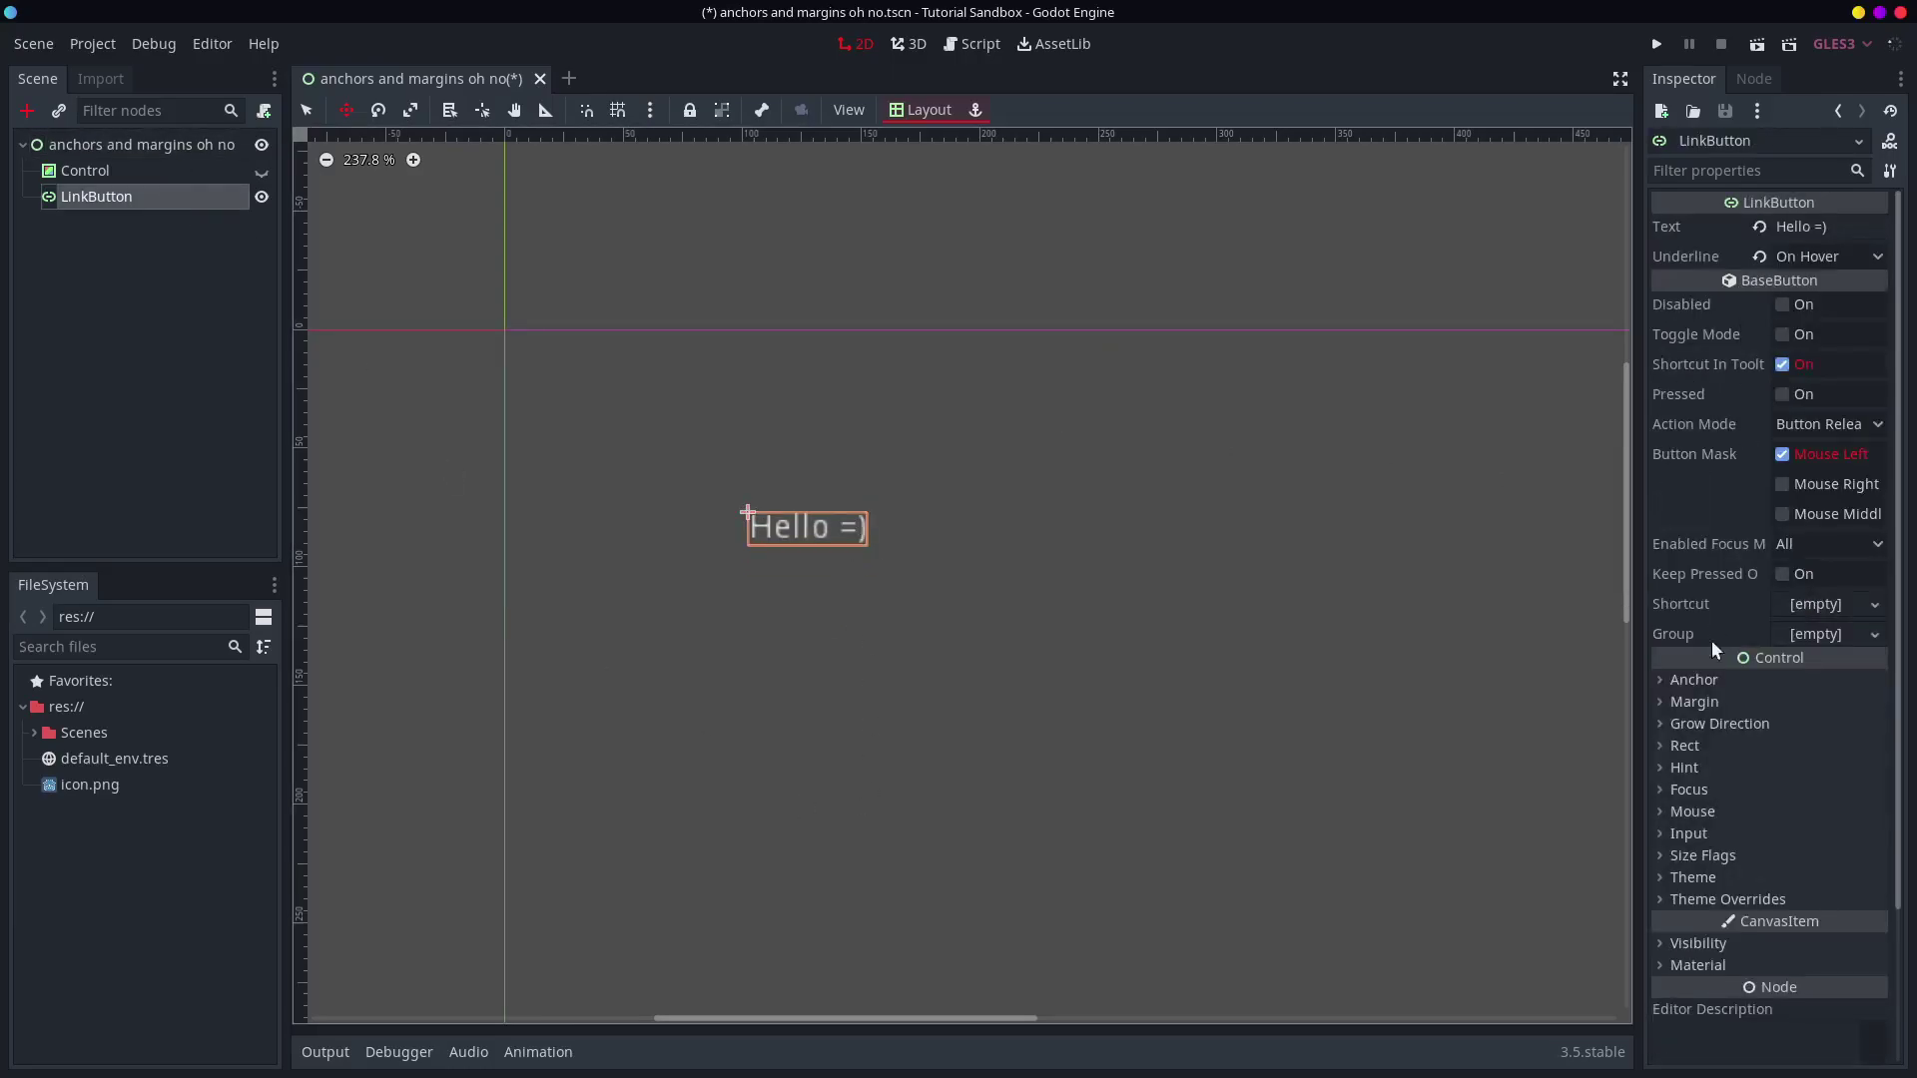
pyautogui.click(1697, 680)
# - Resize the root from its corner, then nudge the link to margins -25, -46, 25, -32
pyautogui.click(117, 144)
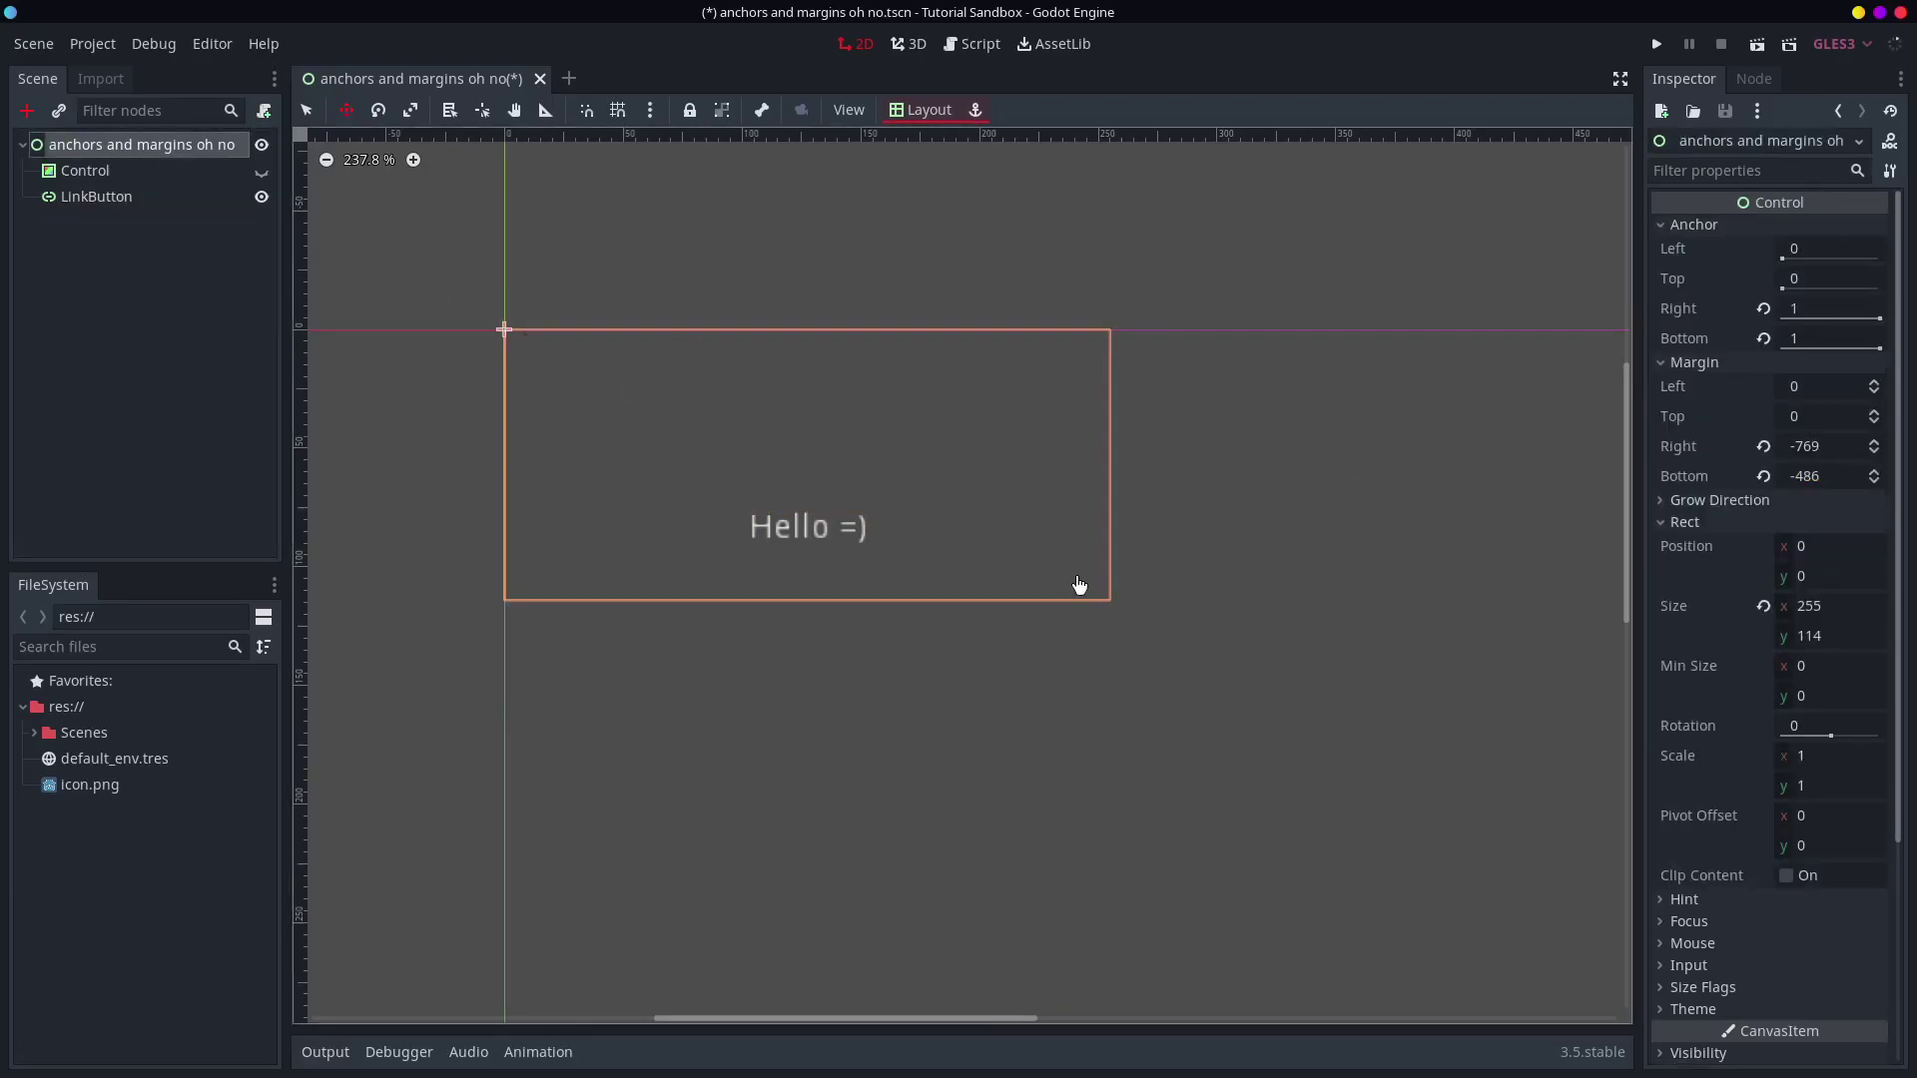
pyautogui.press('q')
pyautogui.moveTo(1134, 602); pyautogui.dragTo(1169, 694)
pyautogui.click(171, 200)
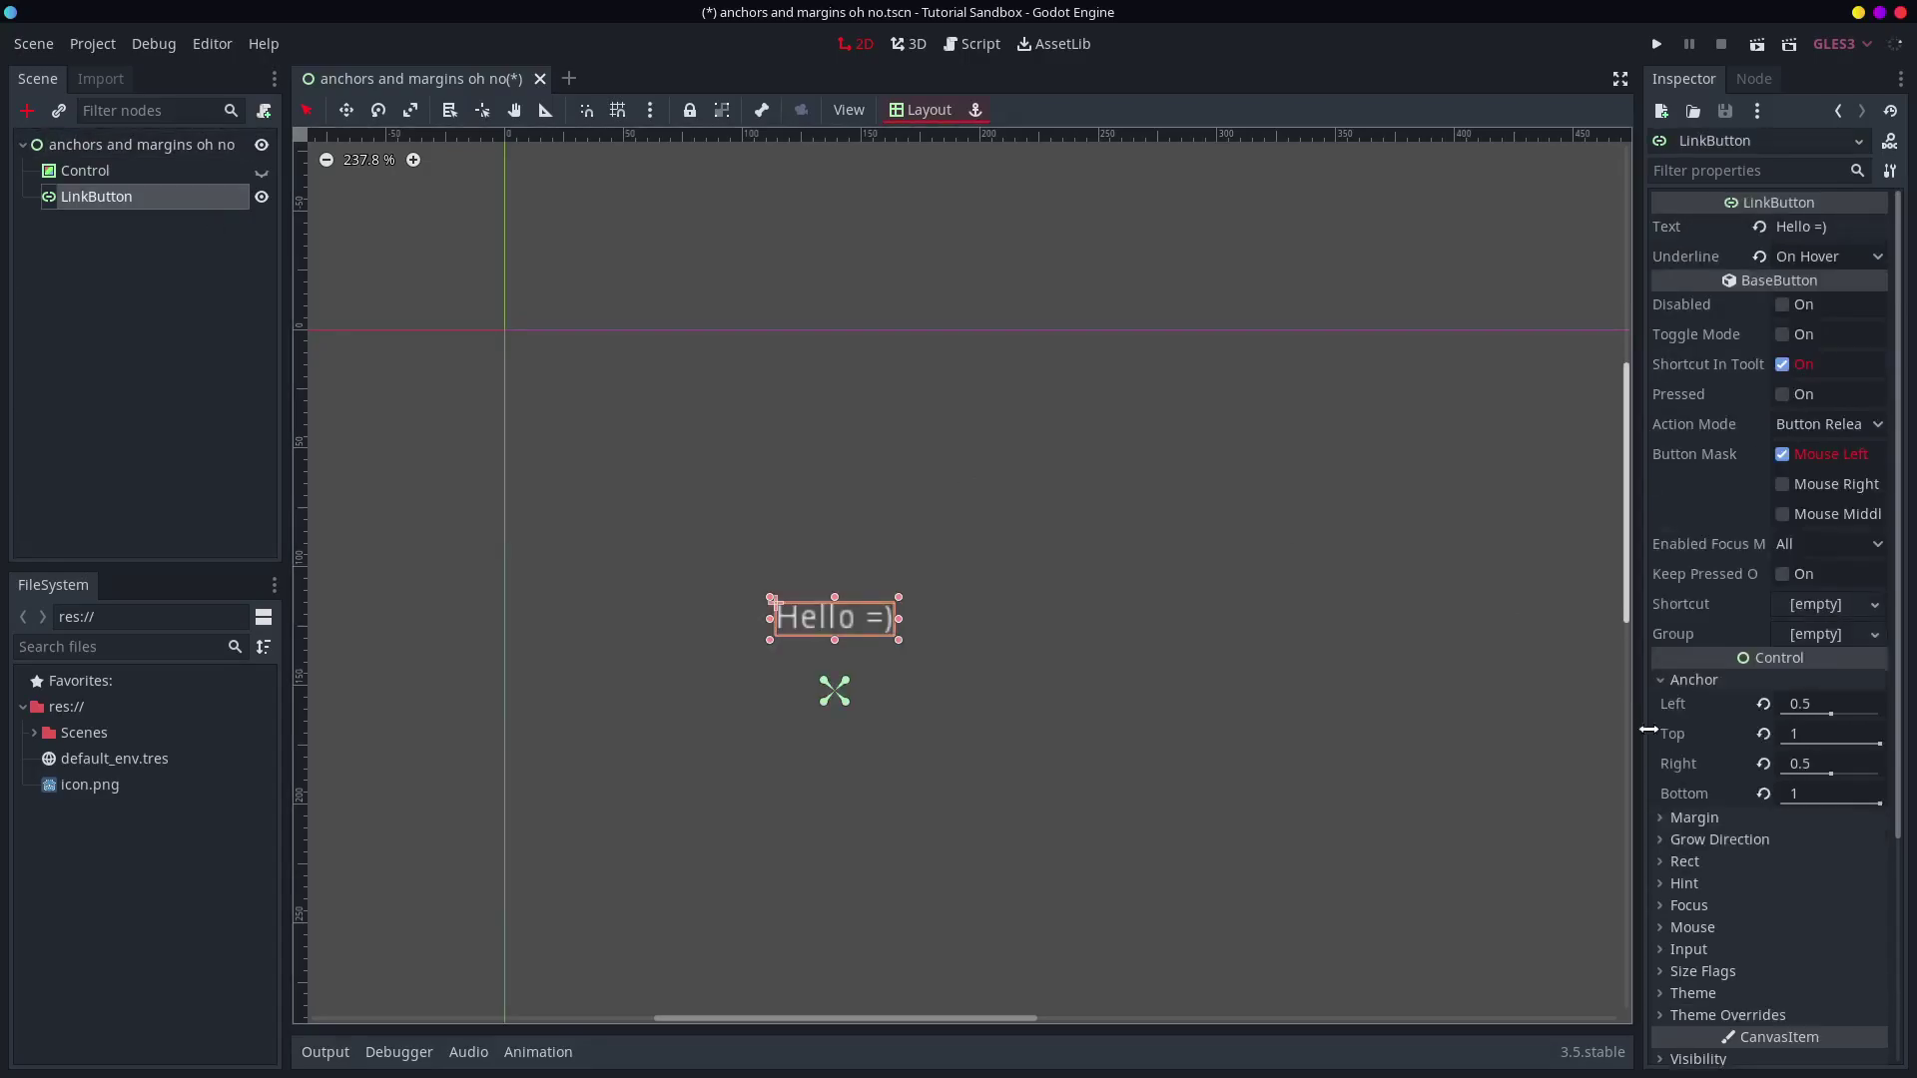
pyautogui.click(1701, 824)
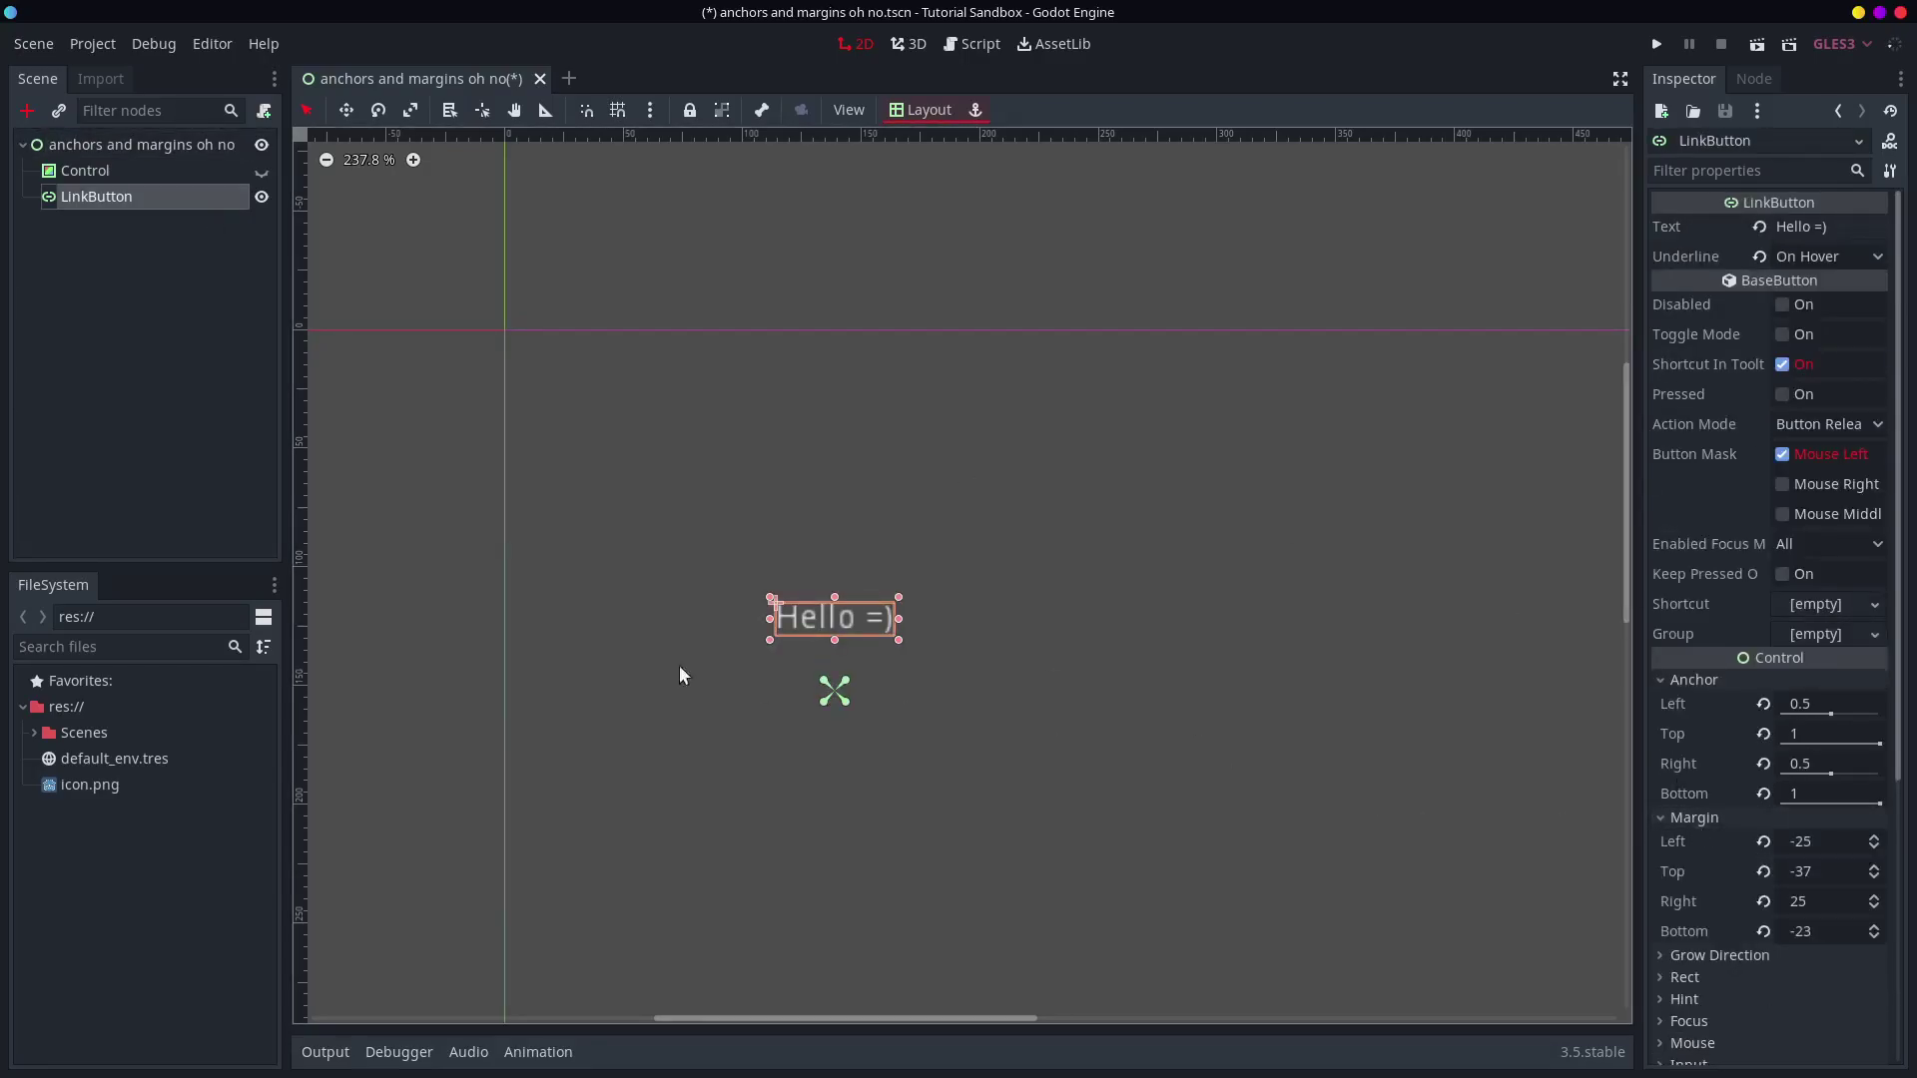
pyautogui.press('w')
pyautogui.moveTo(902, 663)
pyautogui.mouseDown()
pyautogui.moveTo(899, 597)
pyautogui.moveTo(899, 698)
pyautogui.moveTo(889, 672)
pyautogui.mouseUp()
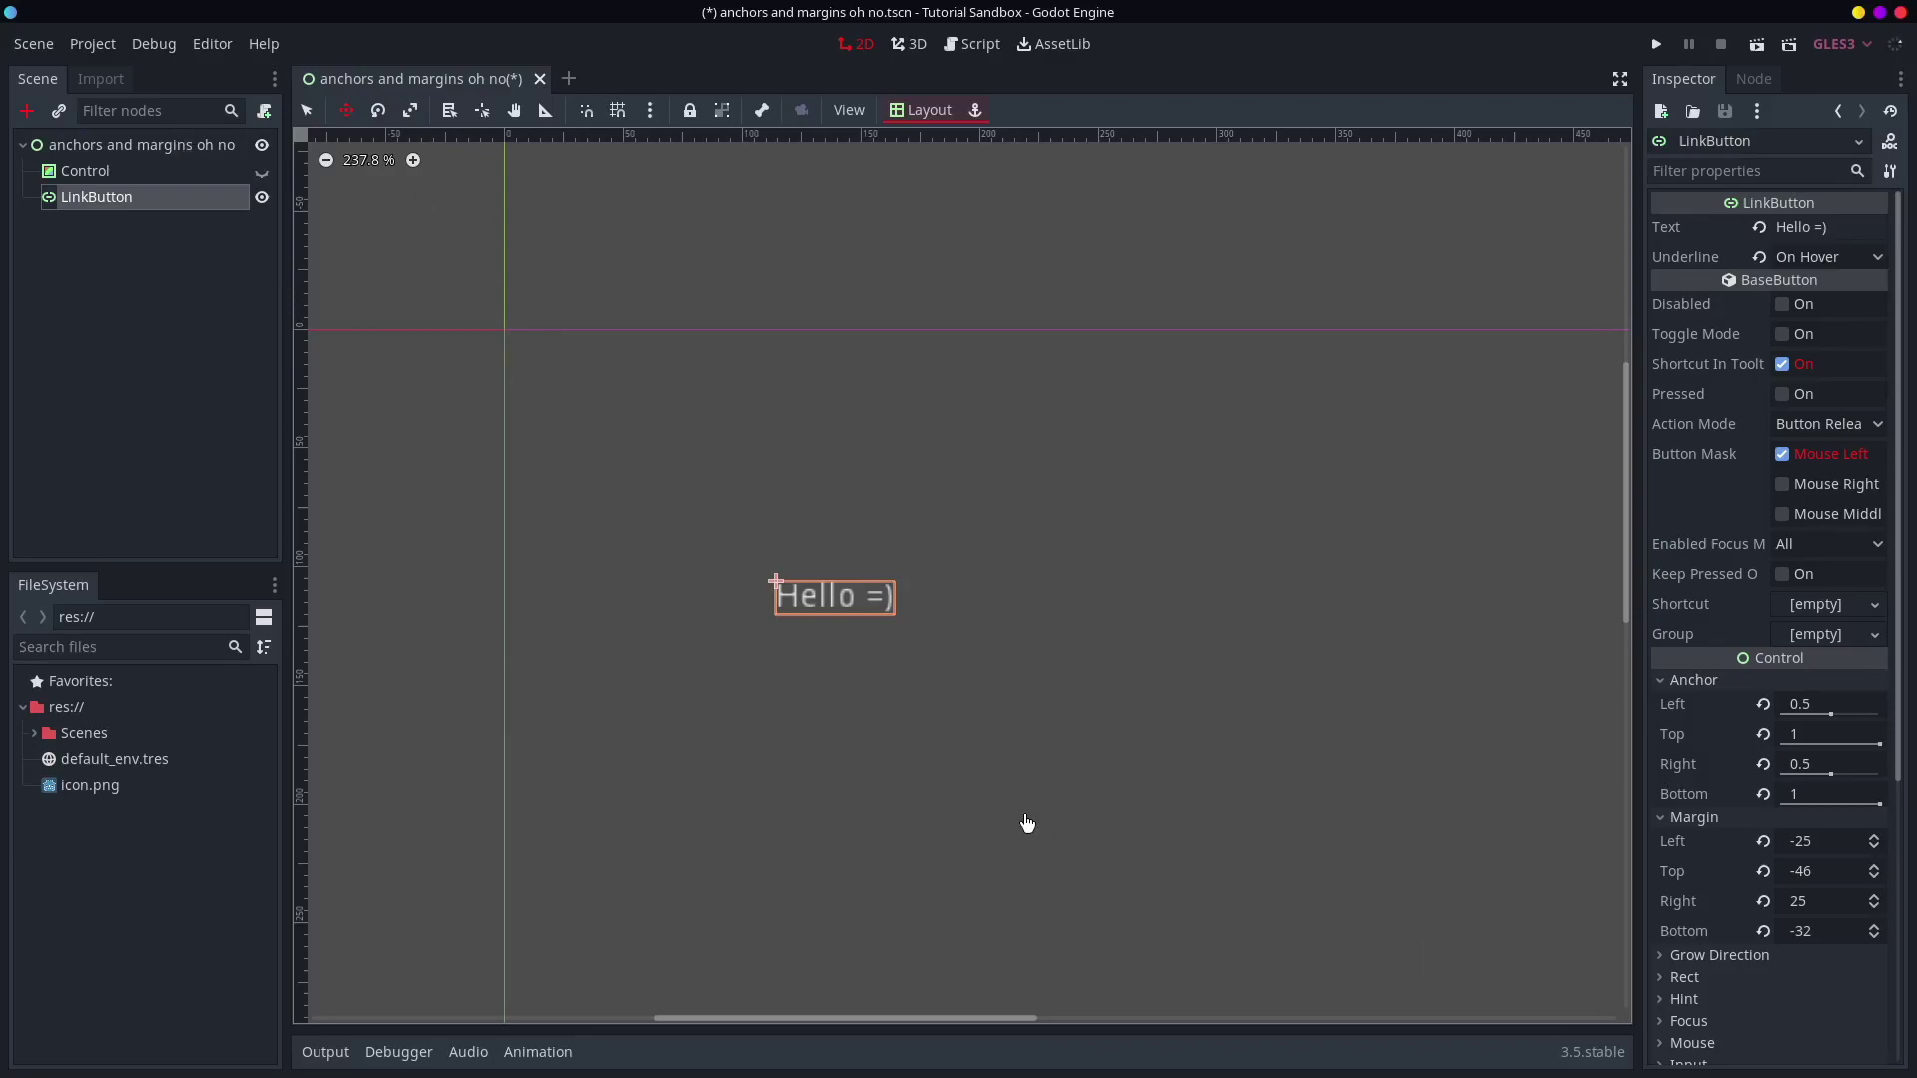
# - Browse the Anchors-only layout presets, close them unchanged, and reselect the LinkButton
pyautogui.scroll(-10, 645, 633)
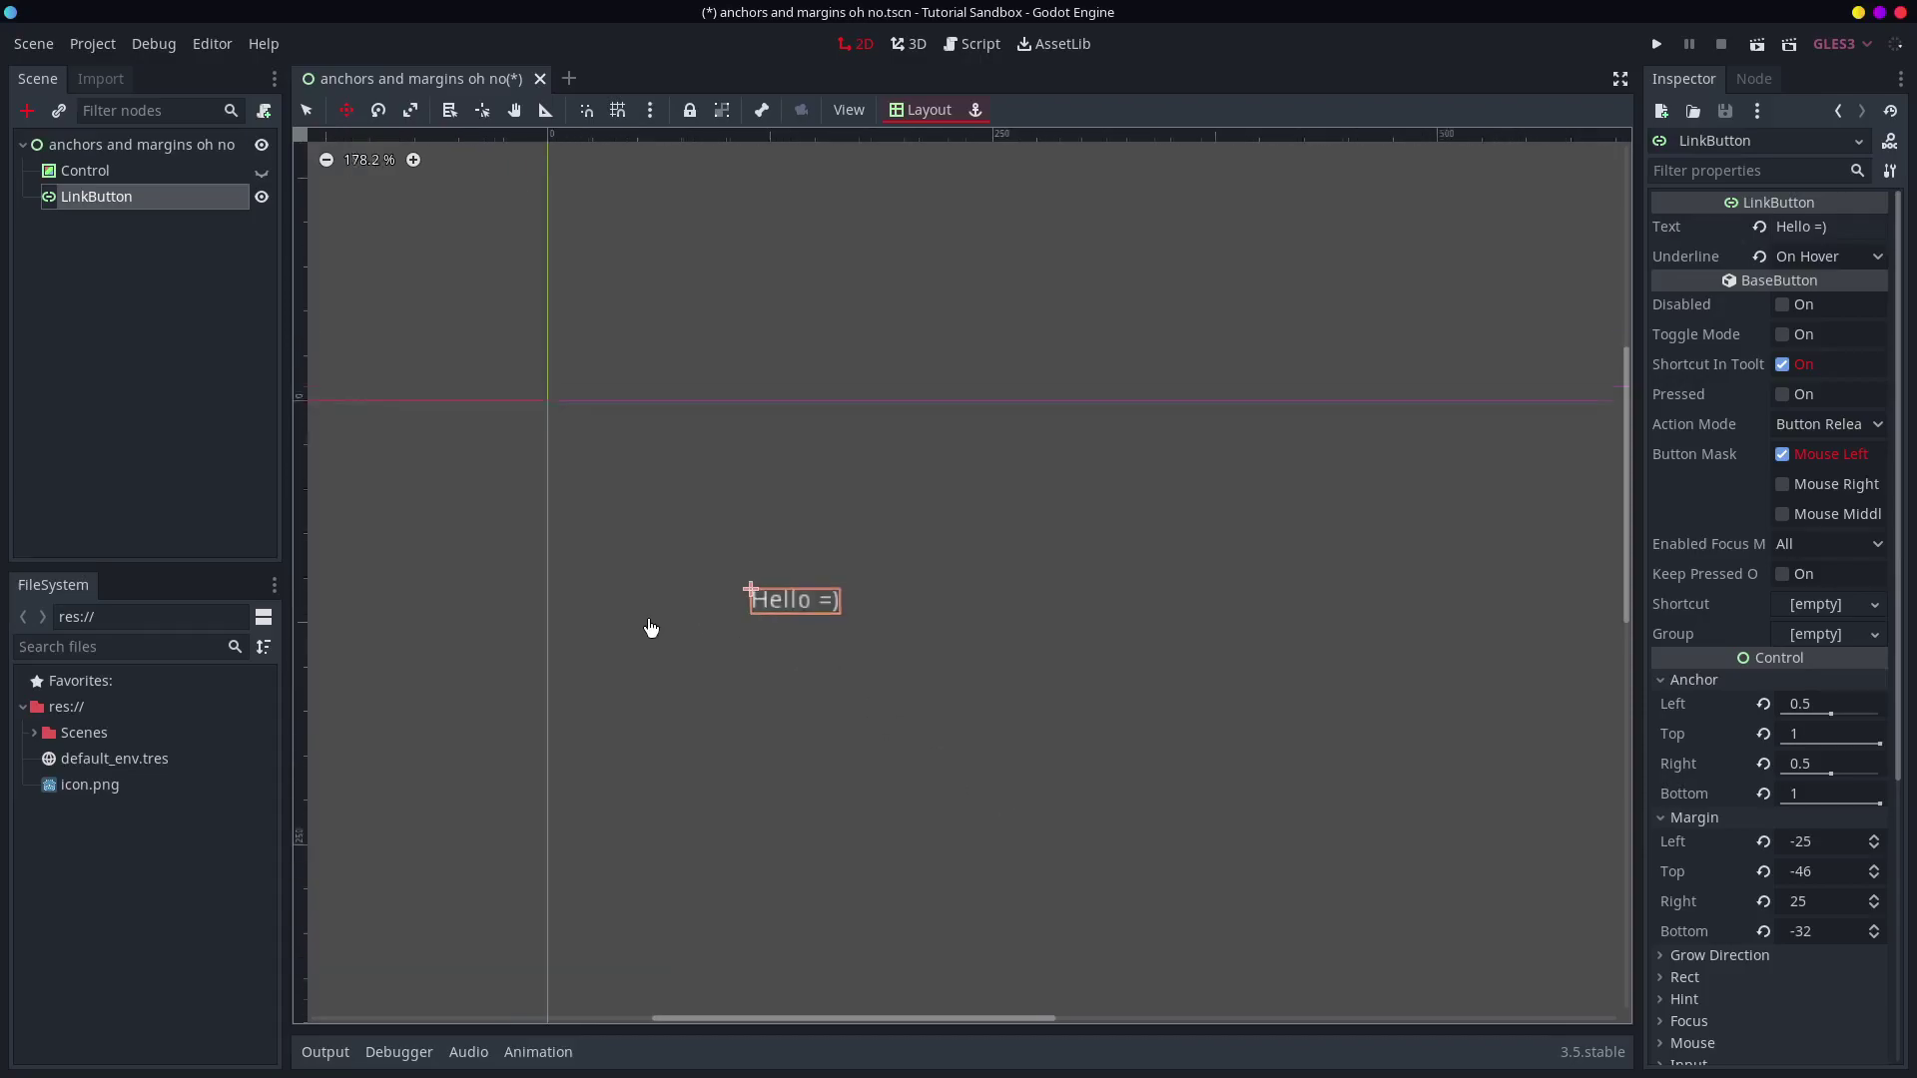
pyautogui.scroll(1, 562, 510)
pyautogui.click(925, 110)
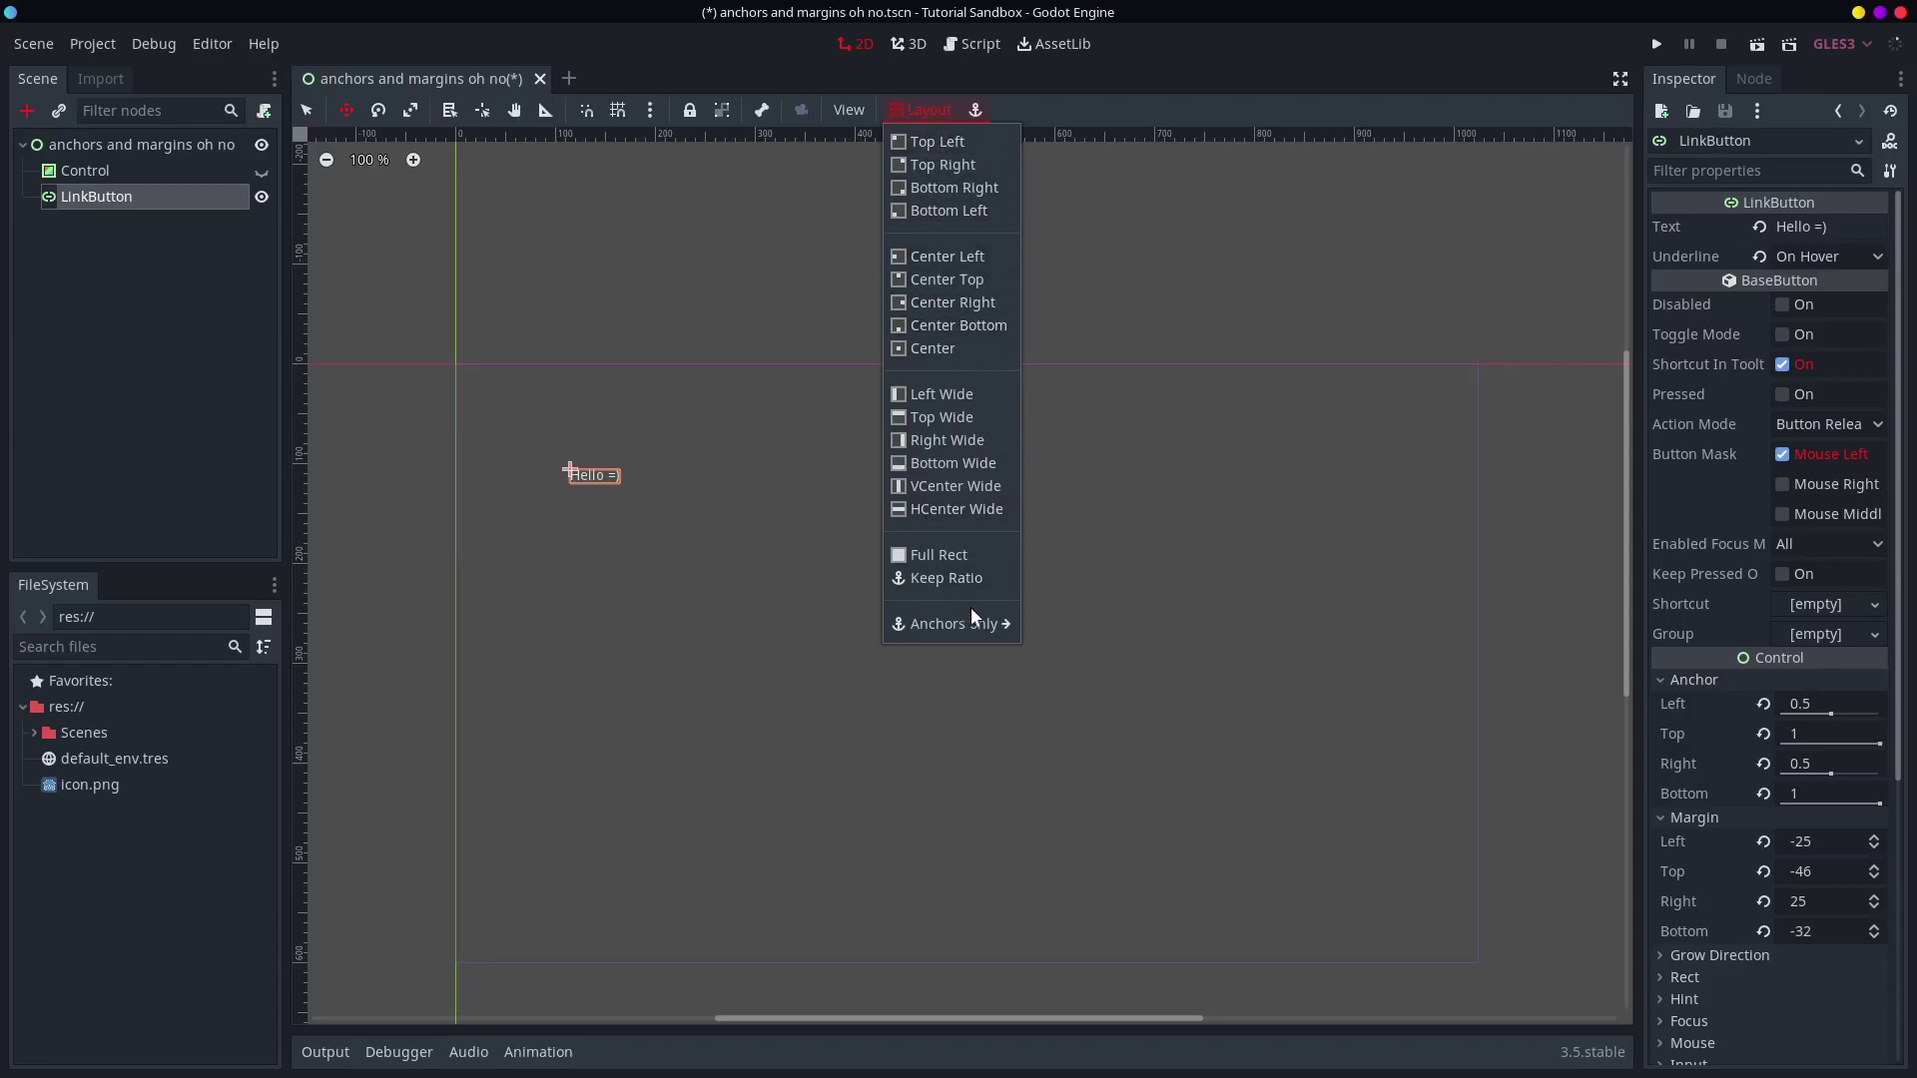
pyautogui.moveTo(918, 632)
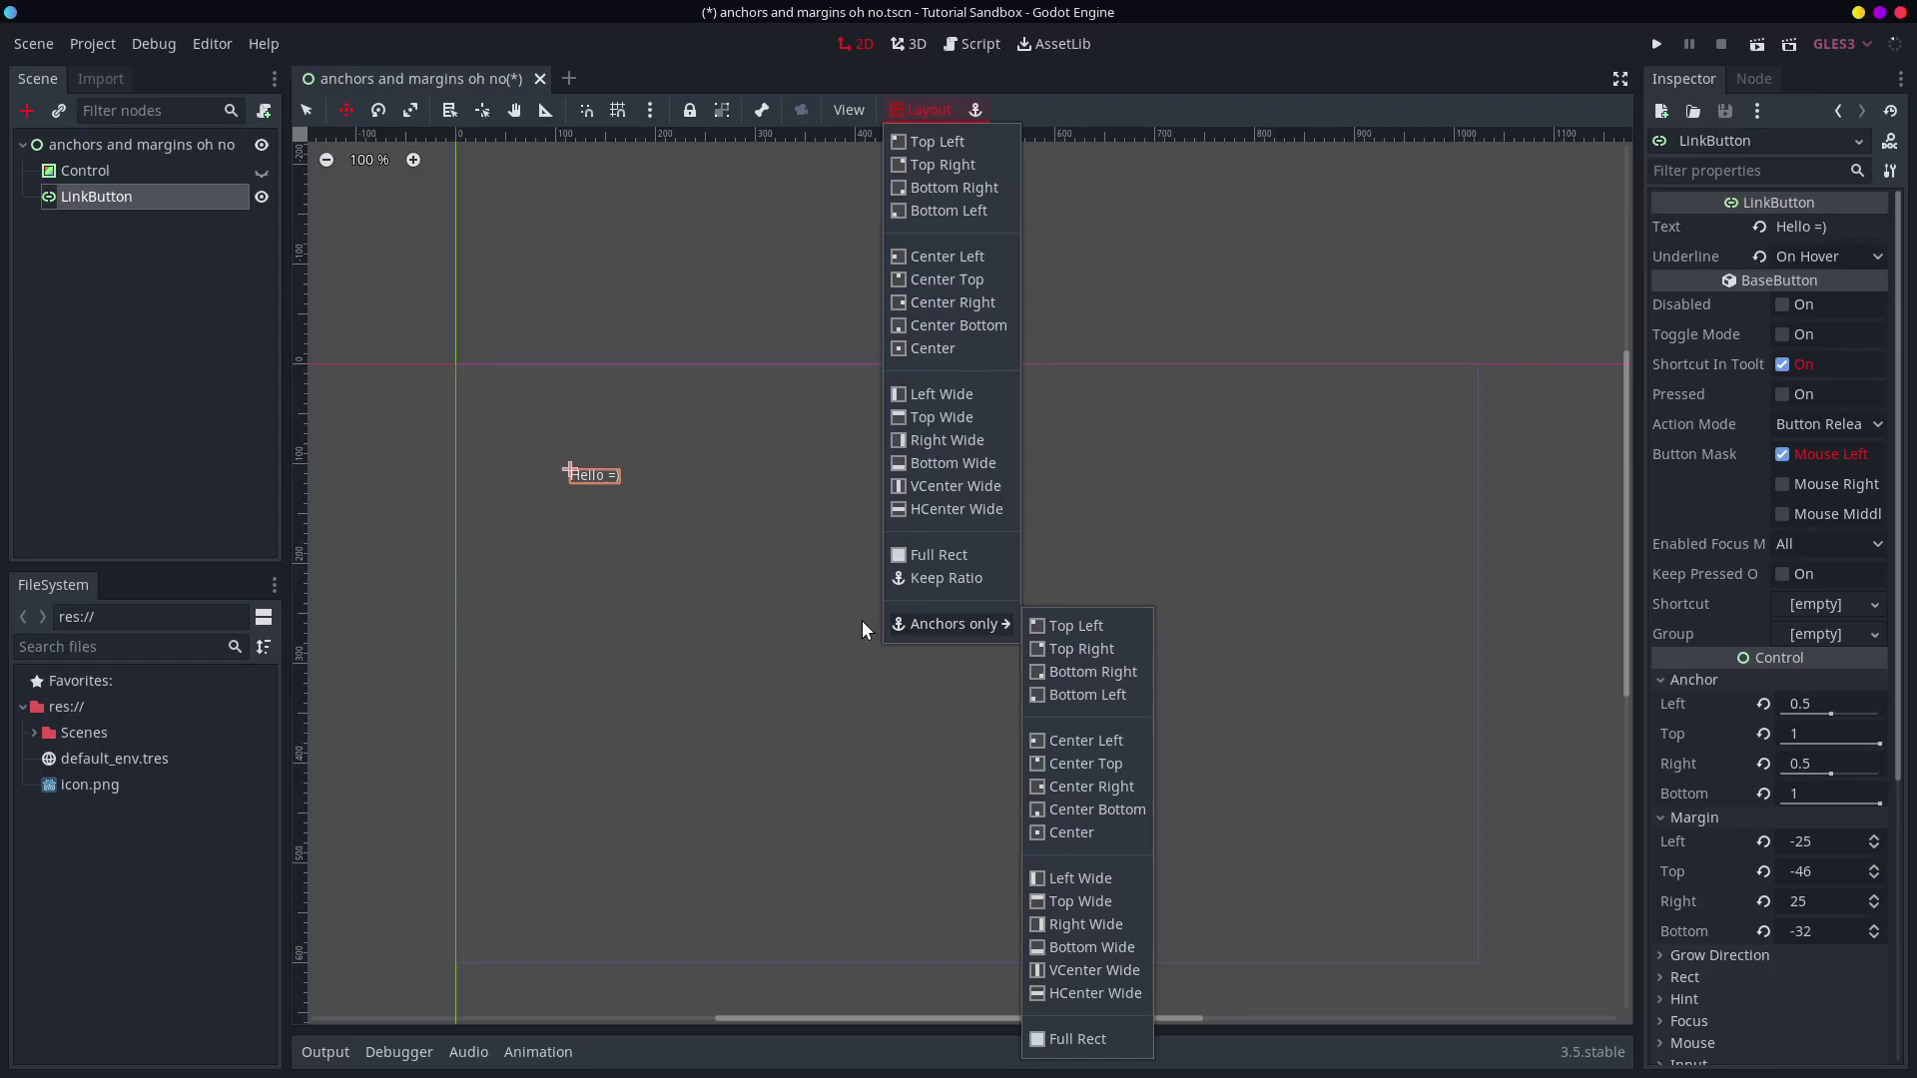
pyautogui.click(619, 127)
pyautogui.scroll(1, 651, 413)
pyautogui.click(140, 144)
pyautogui.click(116, 197)
# - Unhide the mint ColorRect and move the 'Hello =)' link above the bar
pyautogui.click(261, 170)
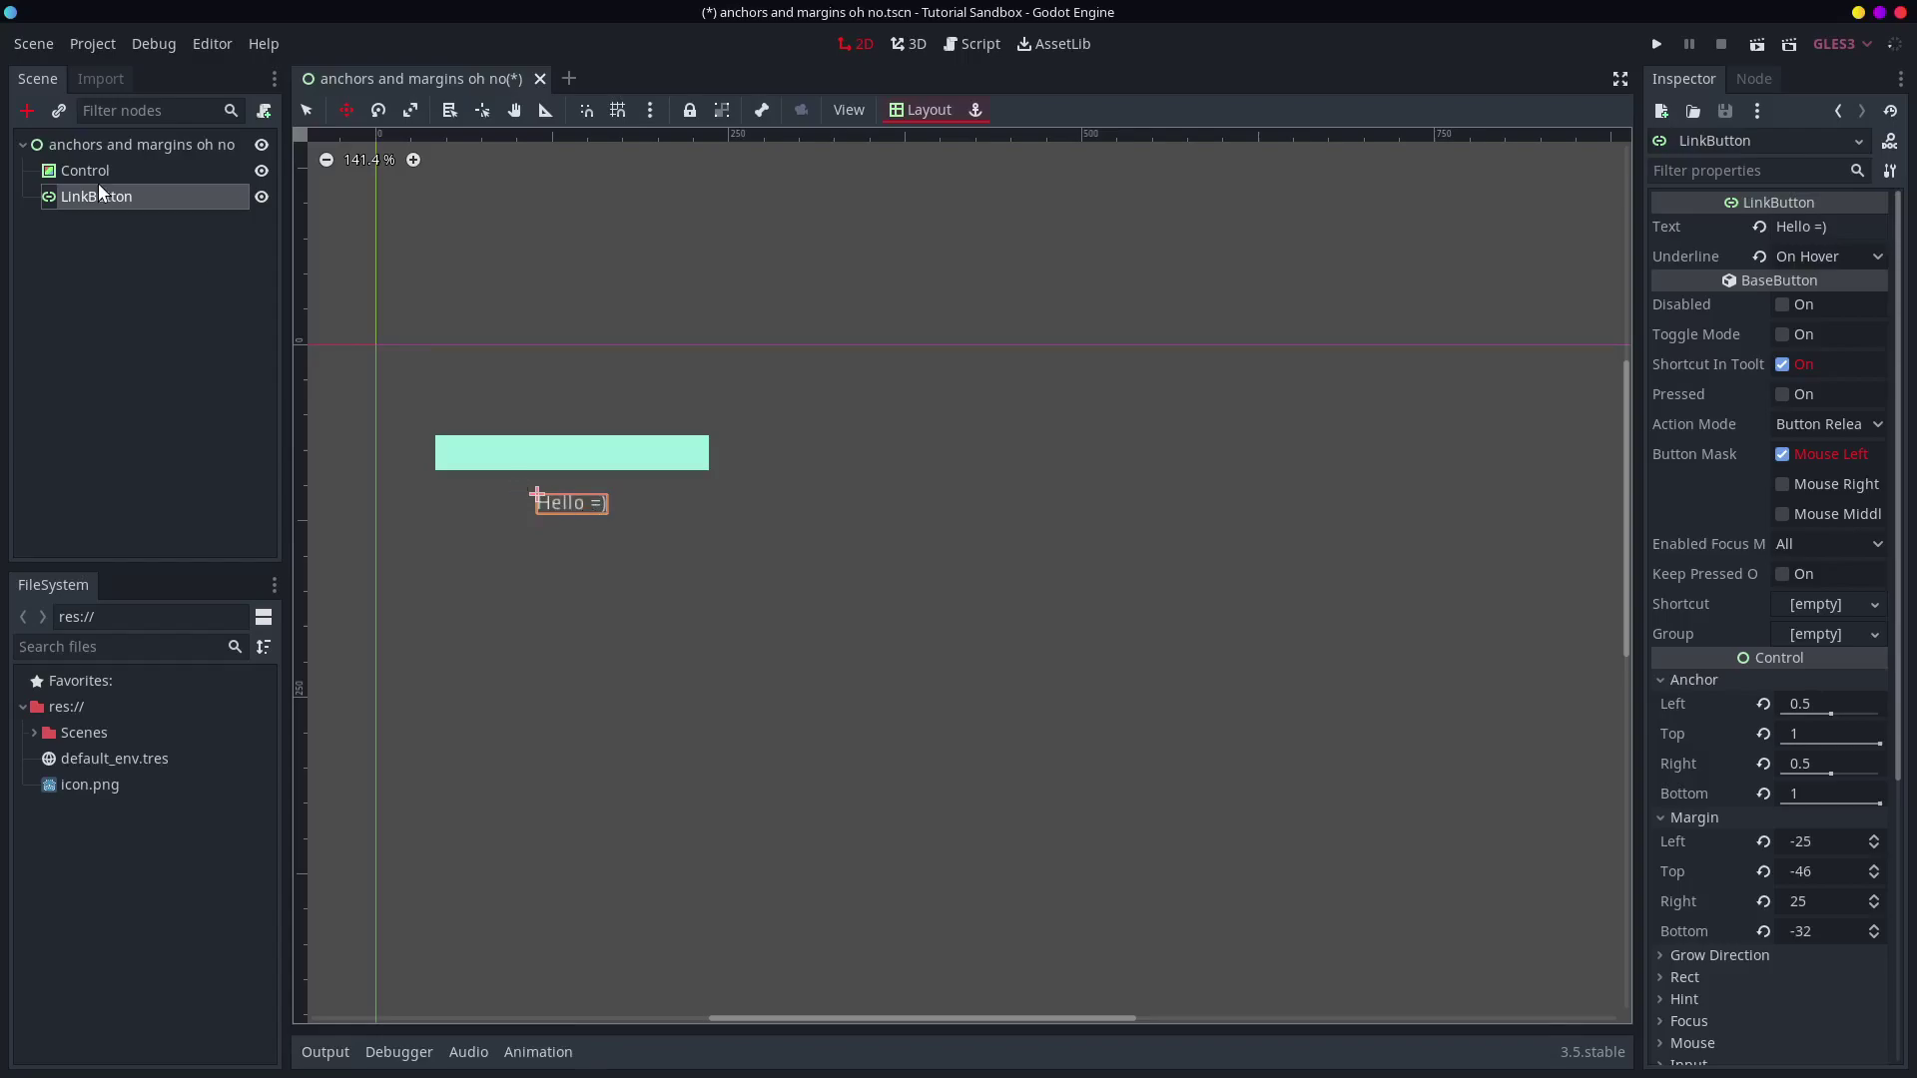
pyautogui.click(98, 172)
pyautogui.click(150, 197)
pyautogui.moveTo(602, 509); pyautogui.dragTo(510, 415)
pyautogui.scroll(1, 392, 383)
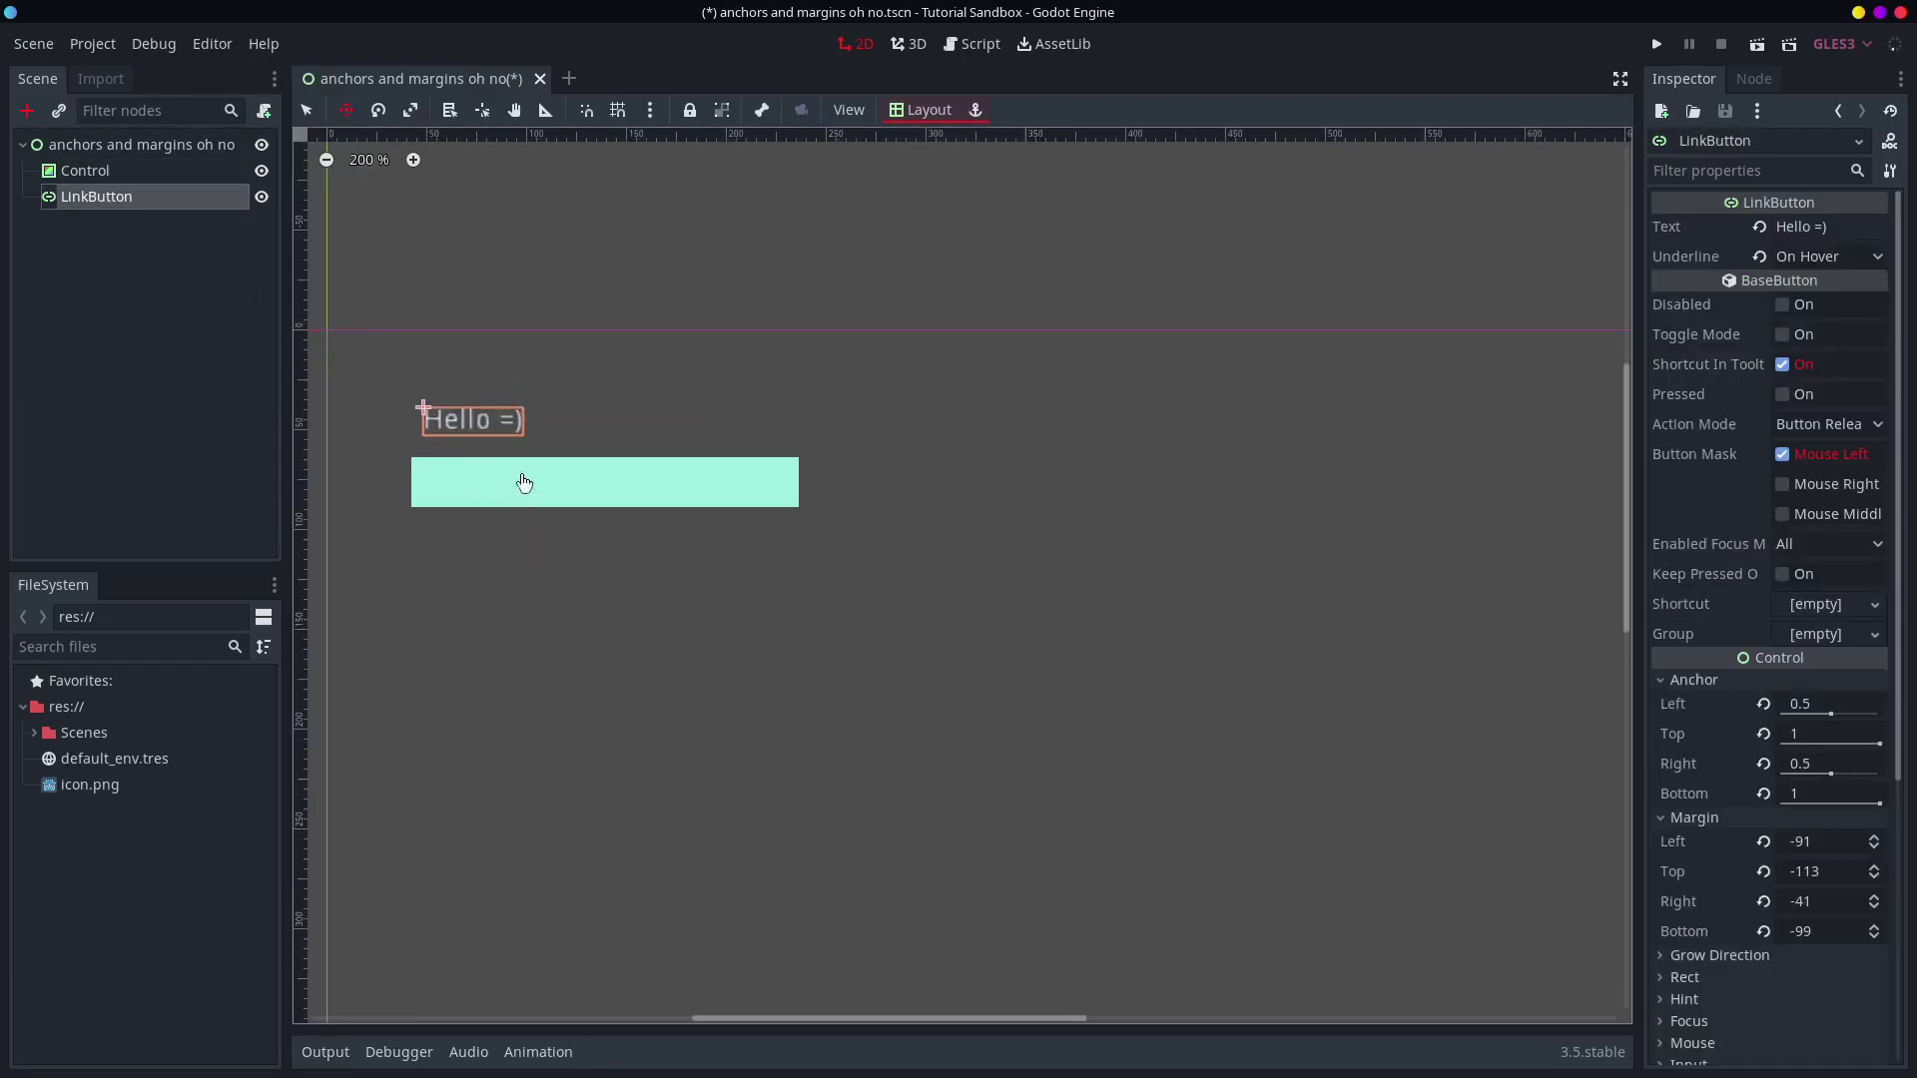
# - Pan the canvas view and shrink the root rectangle by its corner handle
pyautogui.click(129, 145)
pyautogui.moveTo(509, 419); pyautogui.dragTo(631, 447, button='middle')
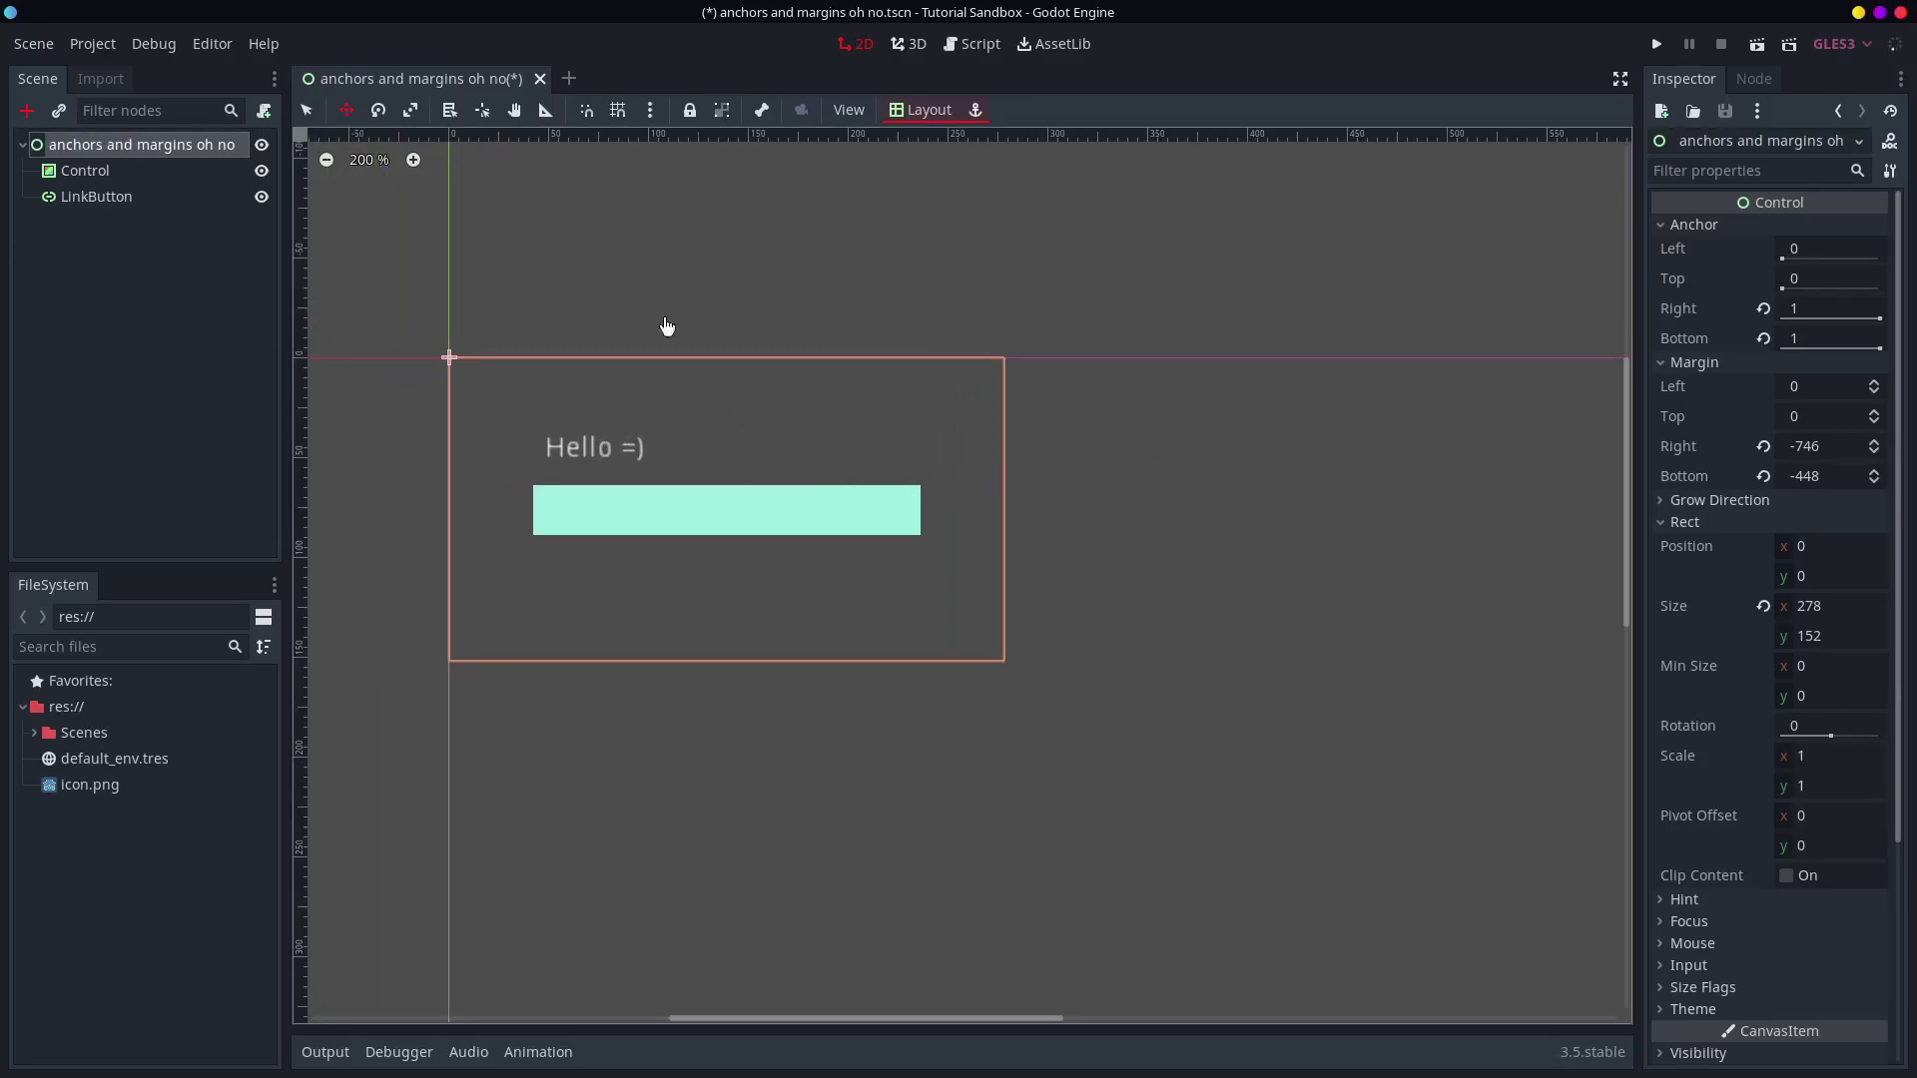
pyautogui.click(183, 199)
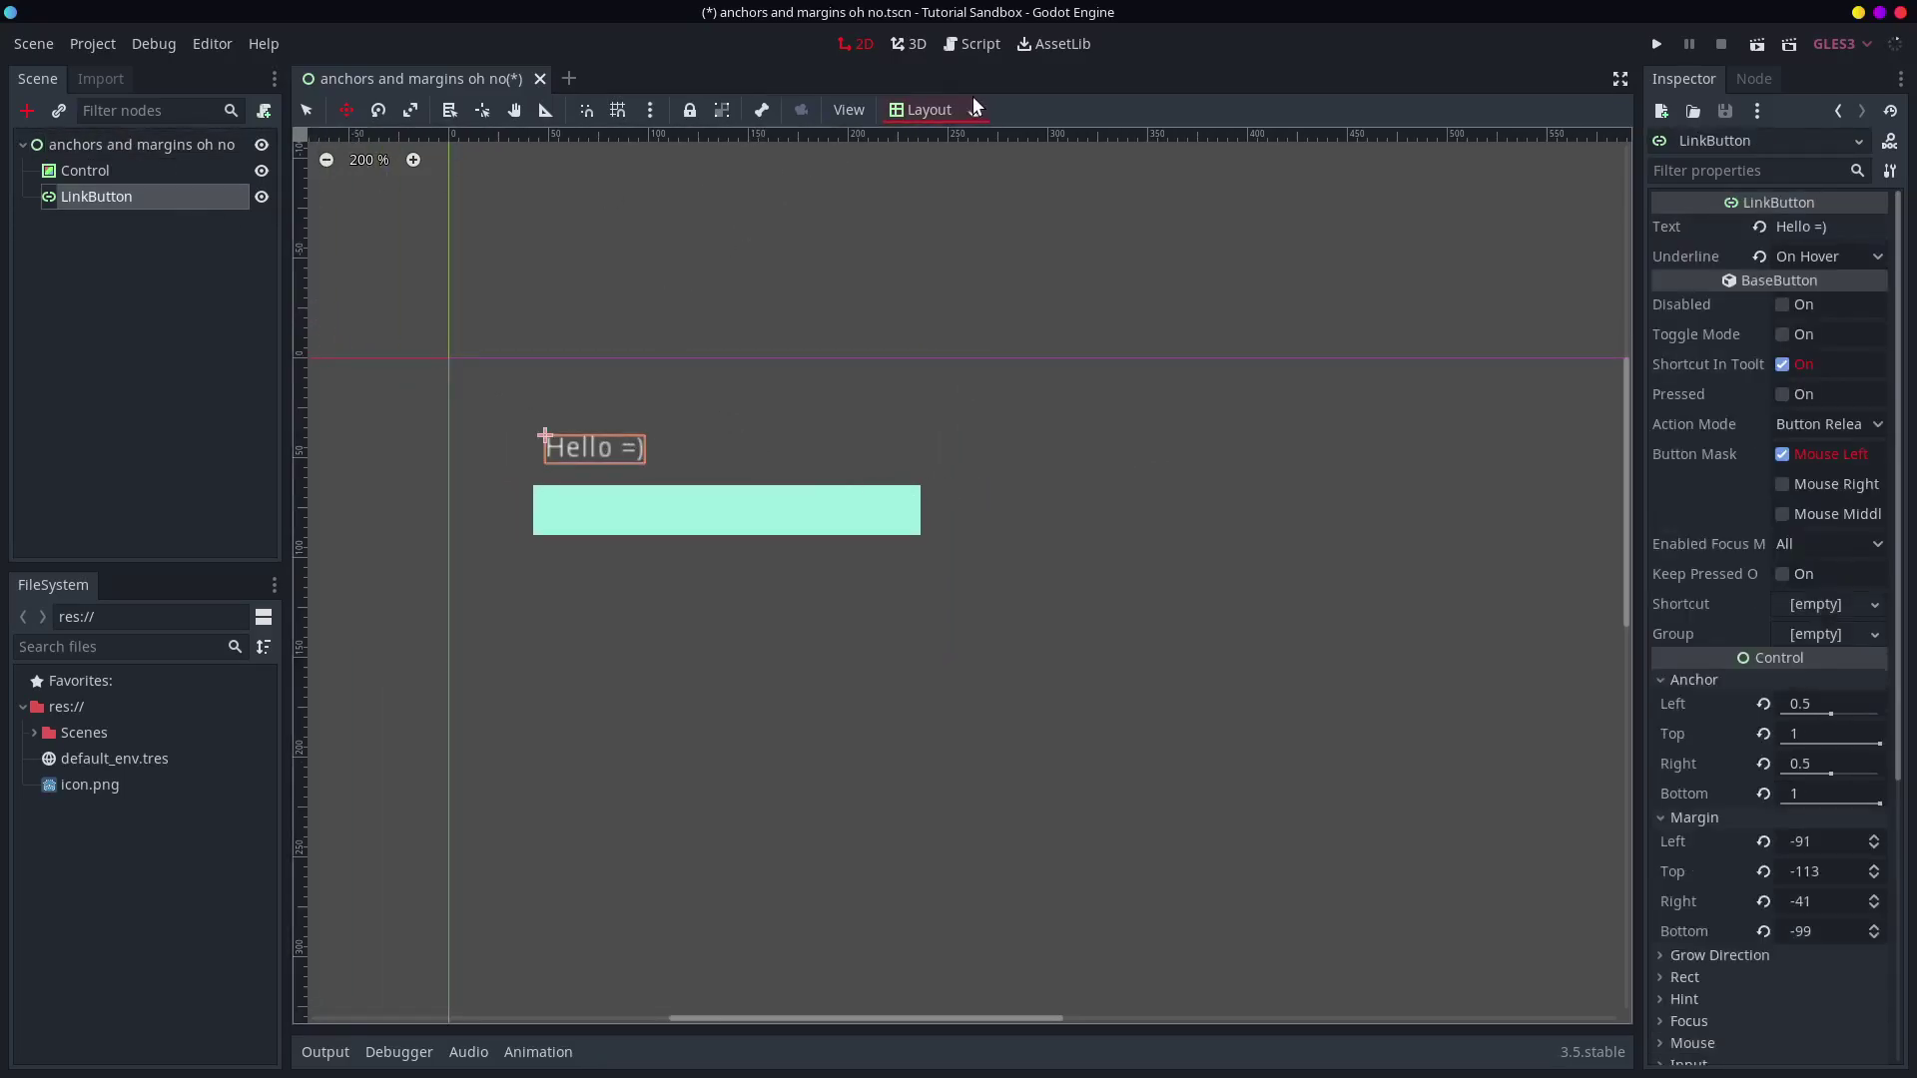
pyautogui.click(916, 112)
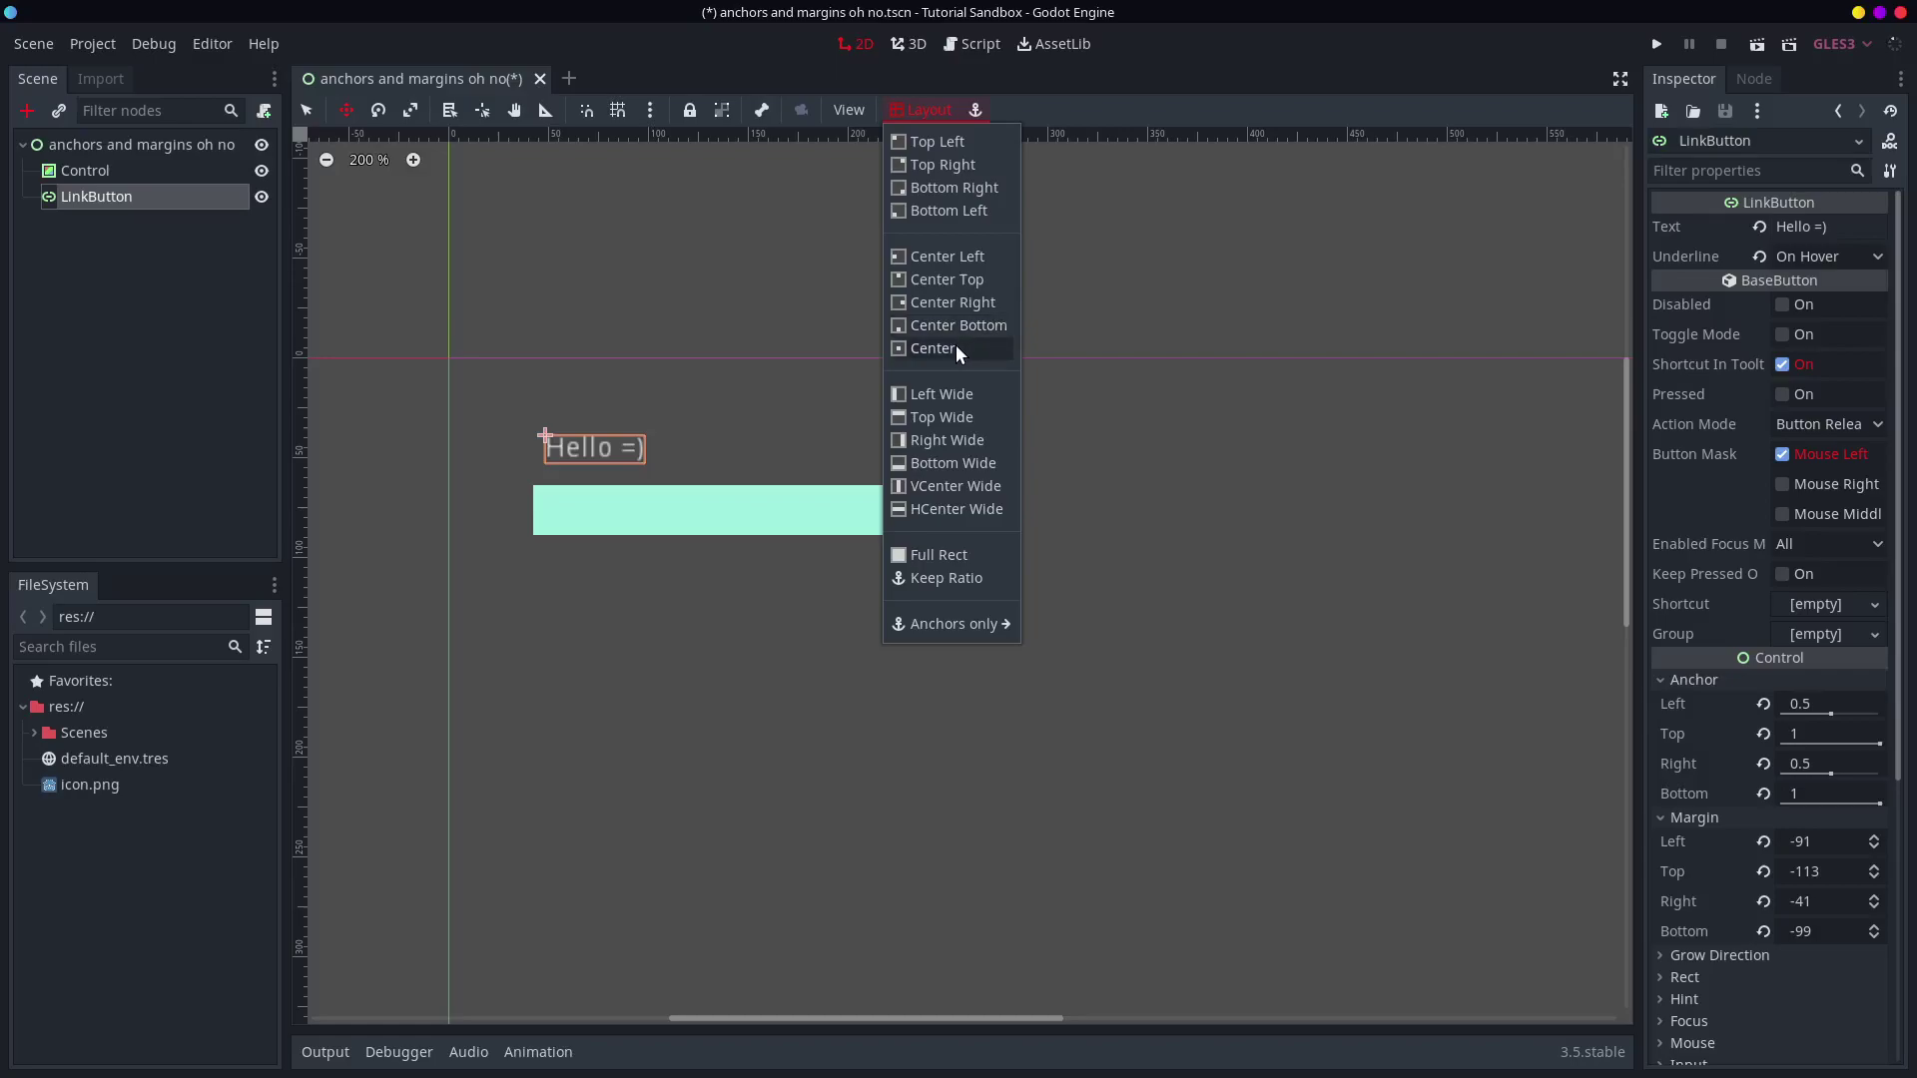
pyautogui.click(197, 145)
pyautogui.click(187, 146)
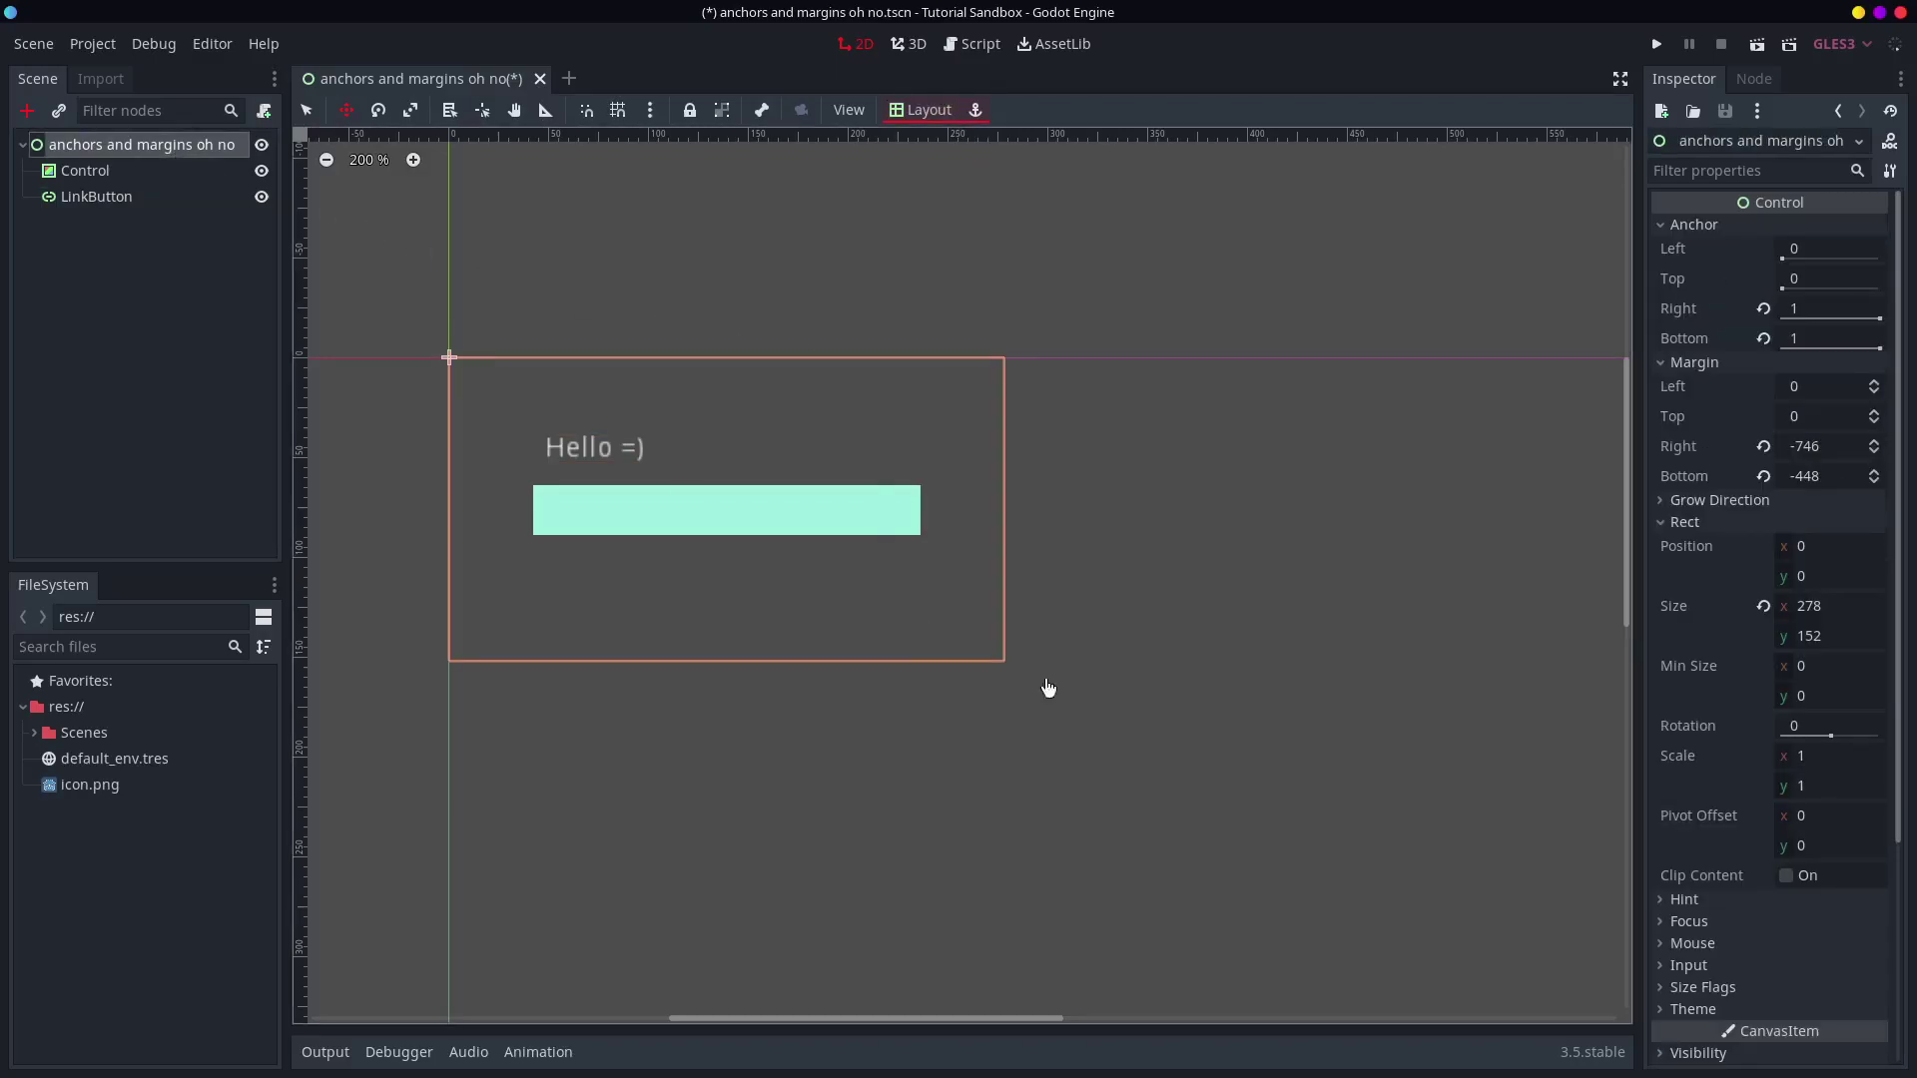
pyautogui.press('q')
pyautogui.moveTo(1001, 665); pyautogui.dragTo(1043, 631)
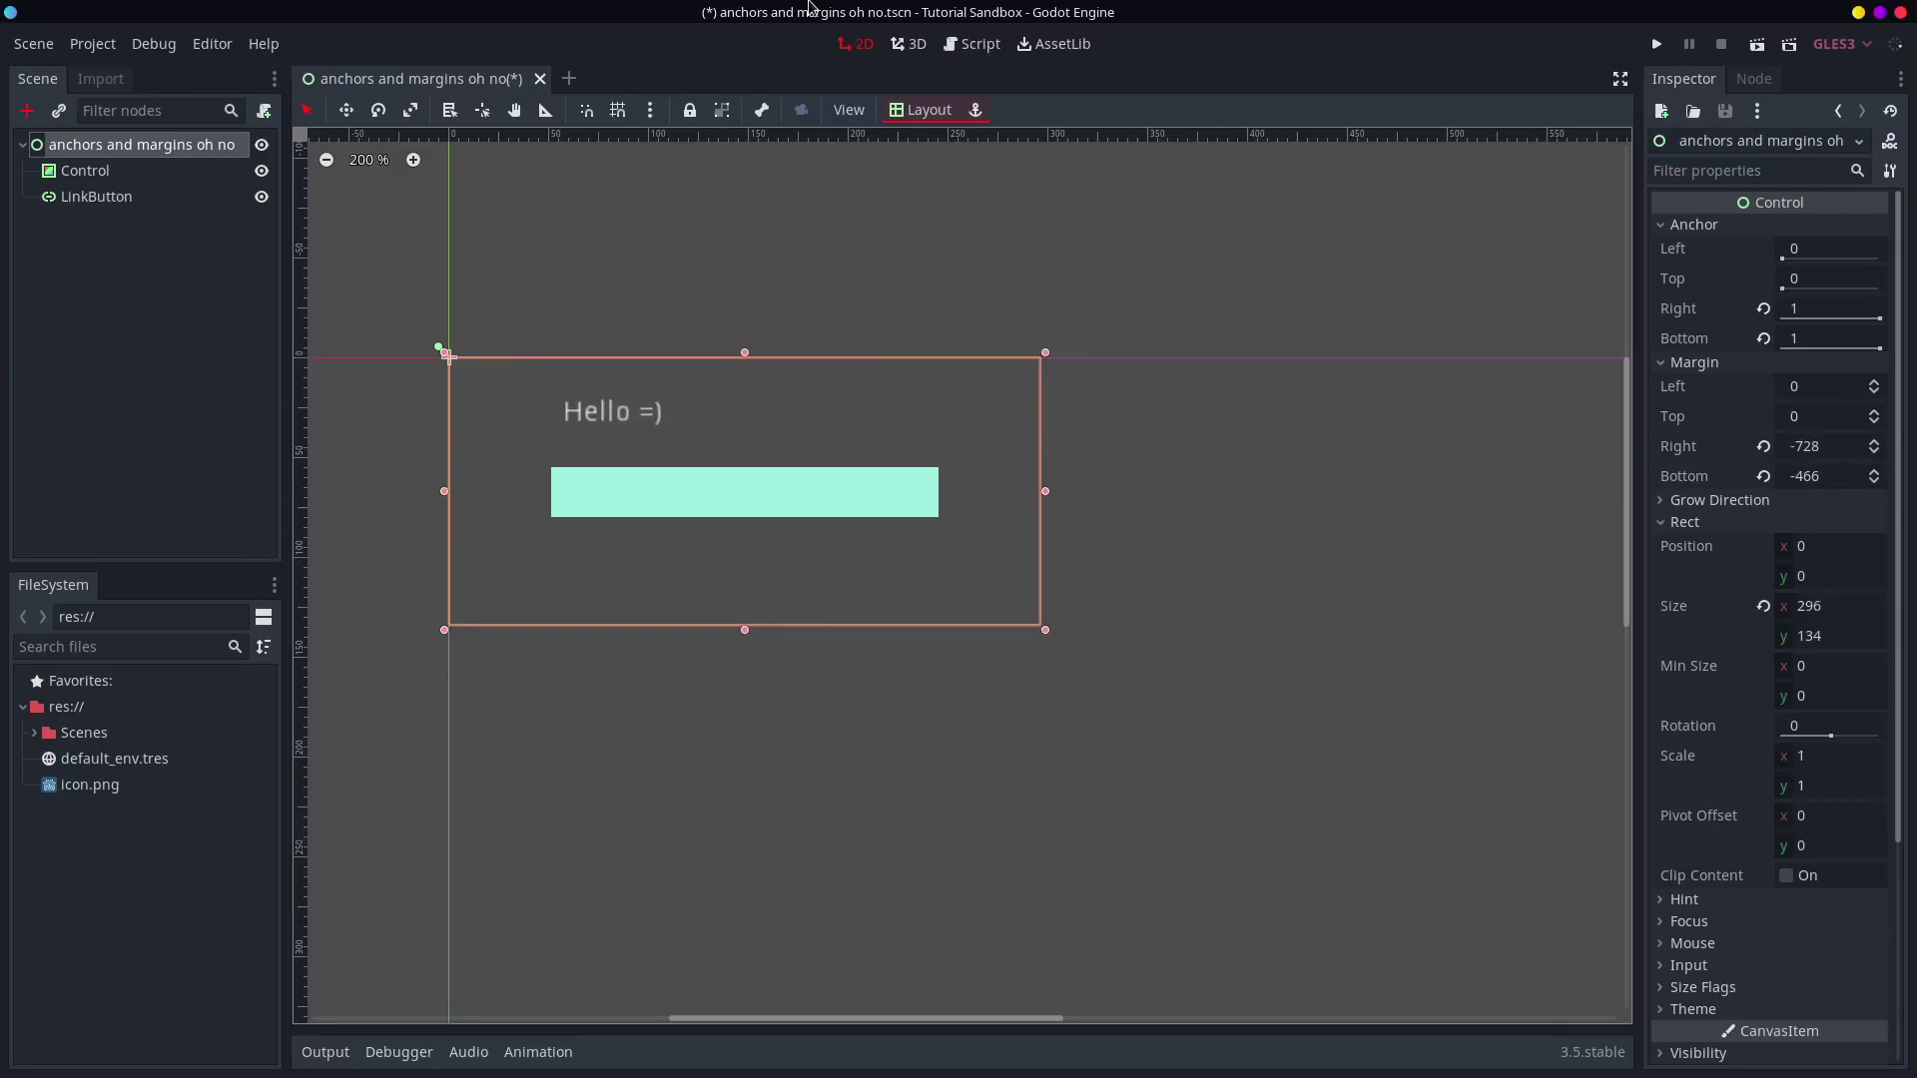
# - Delete the scene's root node, then undo it to restore the ColorRect and 'ok wow =(' LinkButton
pyautogui.press('Delete')
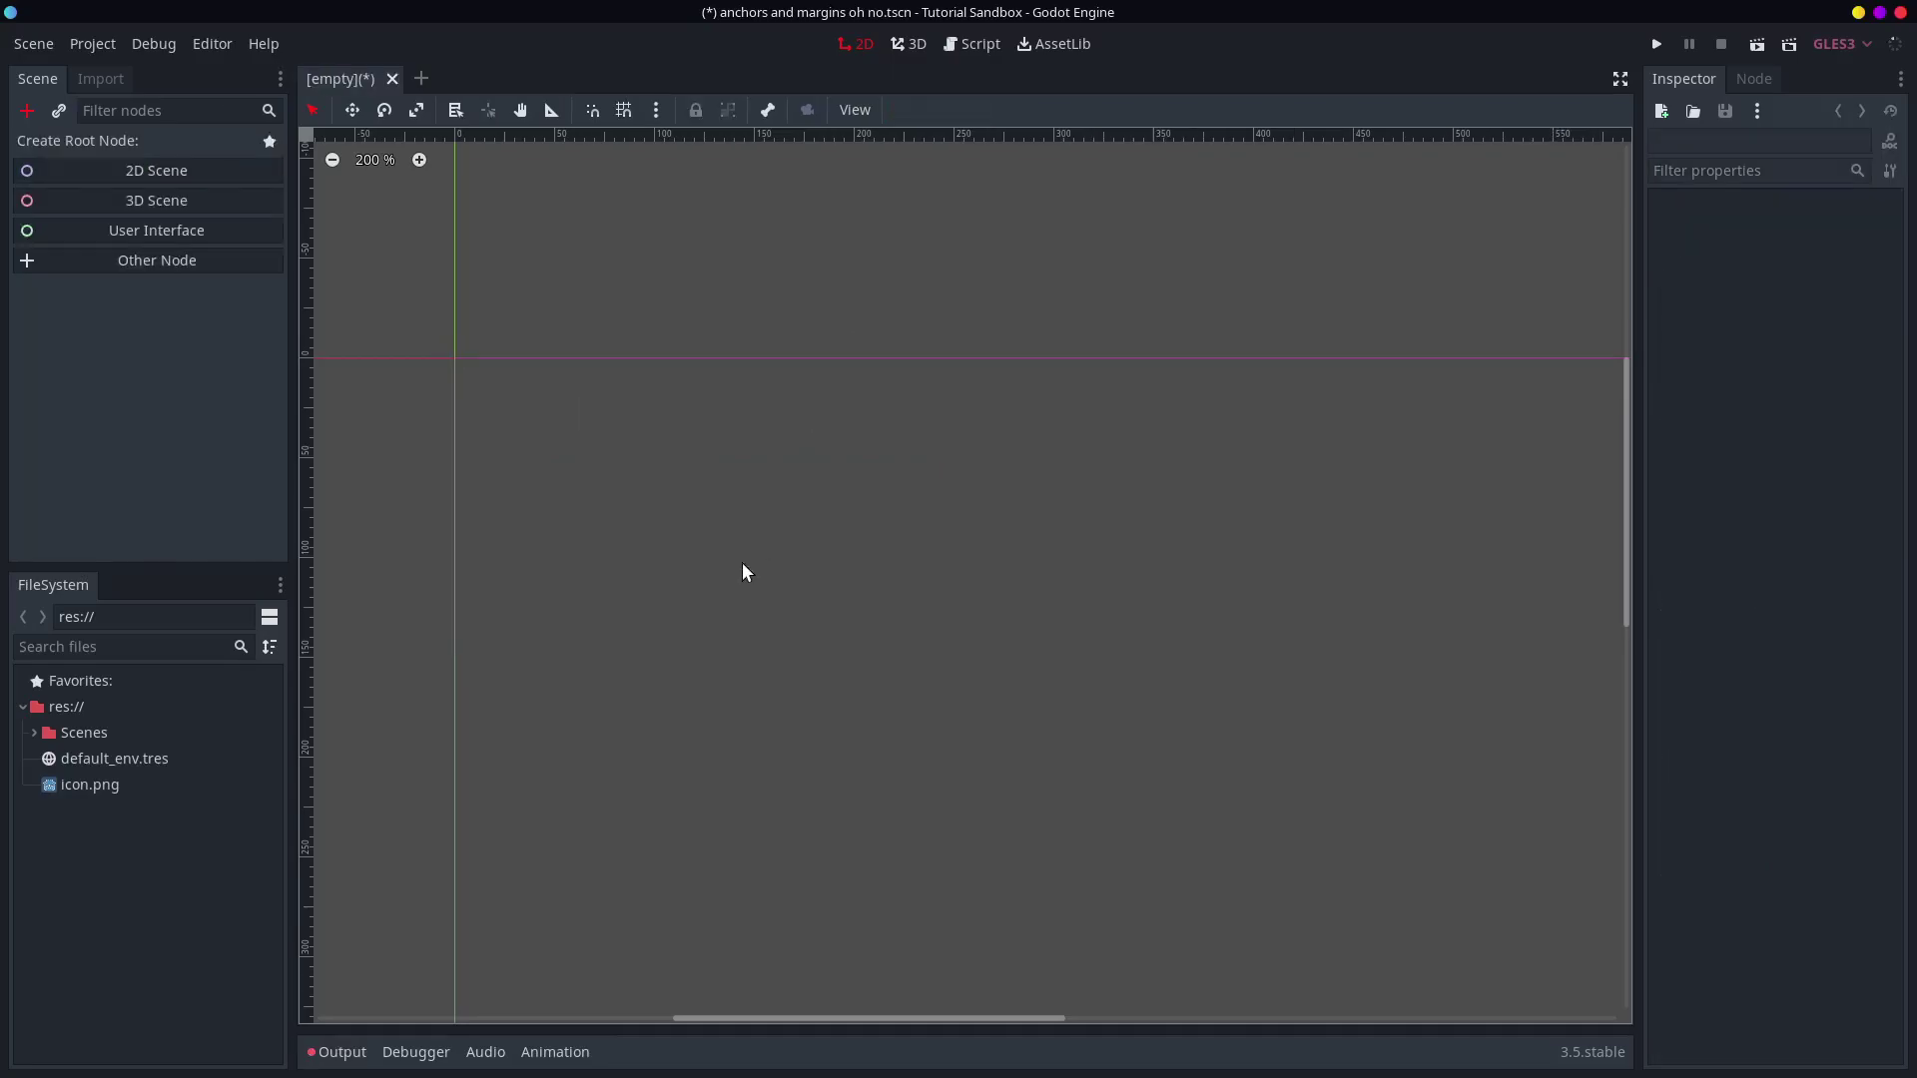
pyautogui.hotkey('ctrl', 'z')
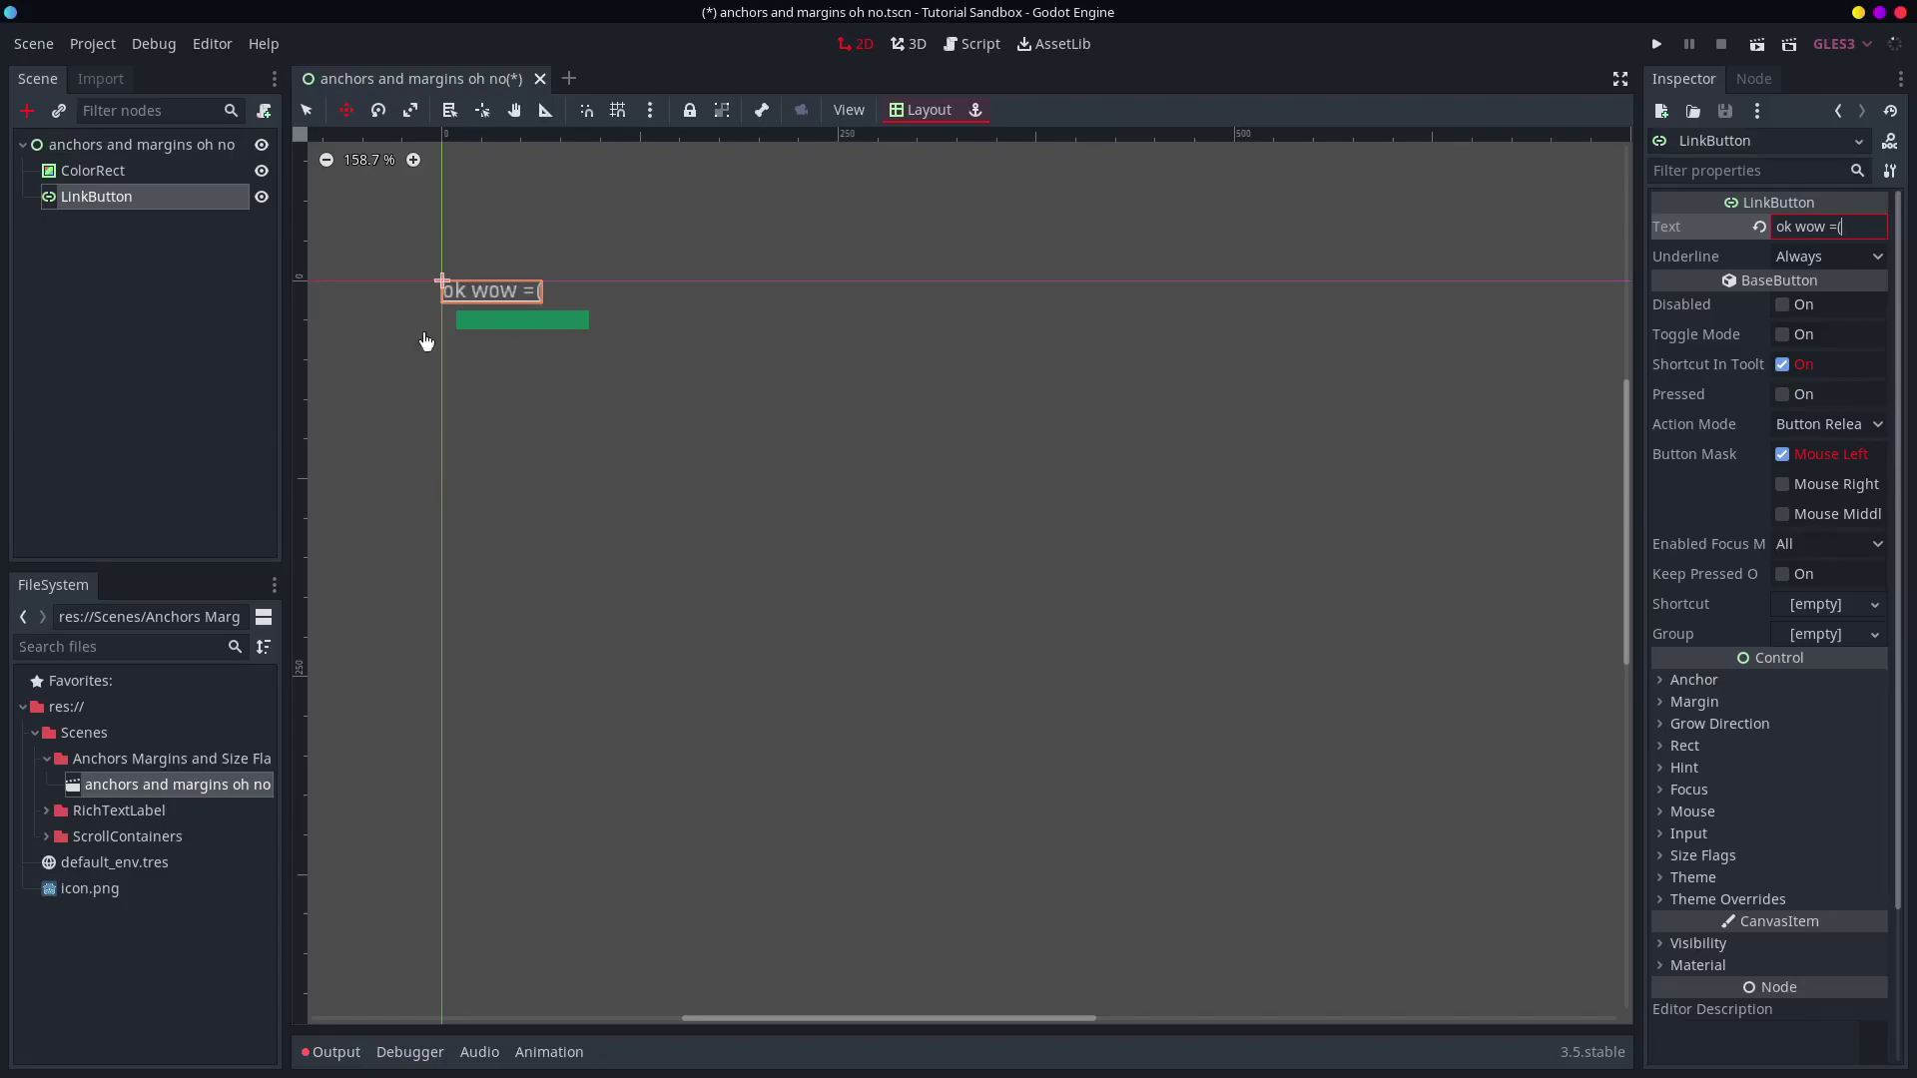
# - Save the 'anchors and margins oh no' scene with Ctrl+S, then select the root Control
pyautogui.click(198, 176)
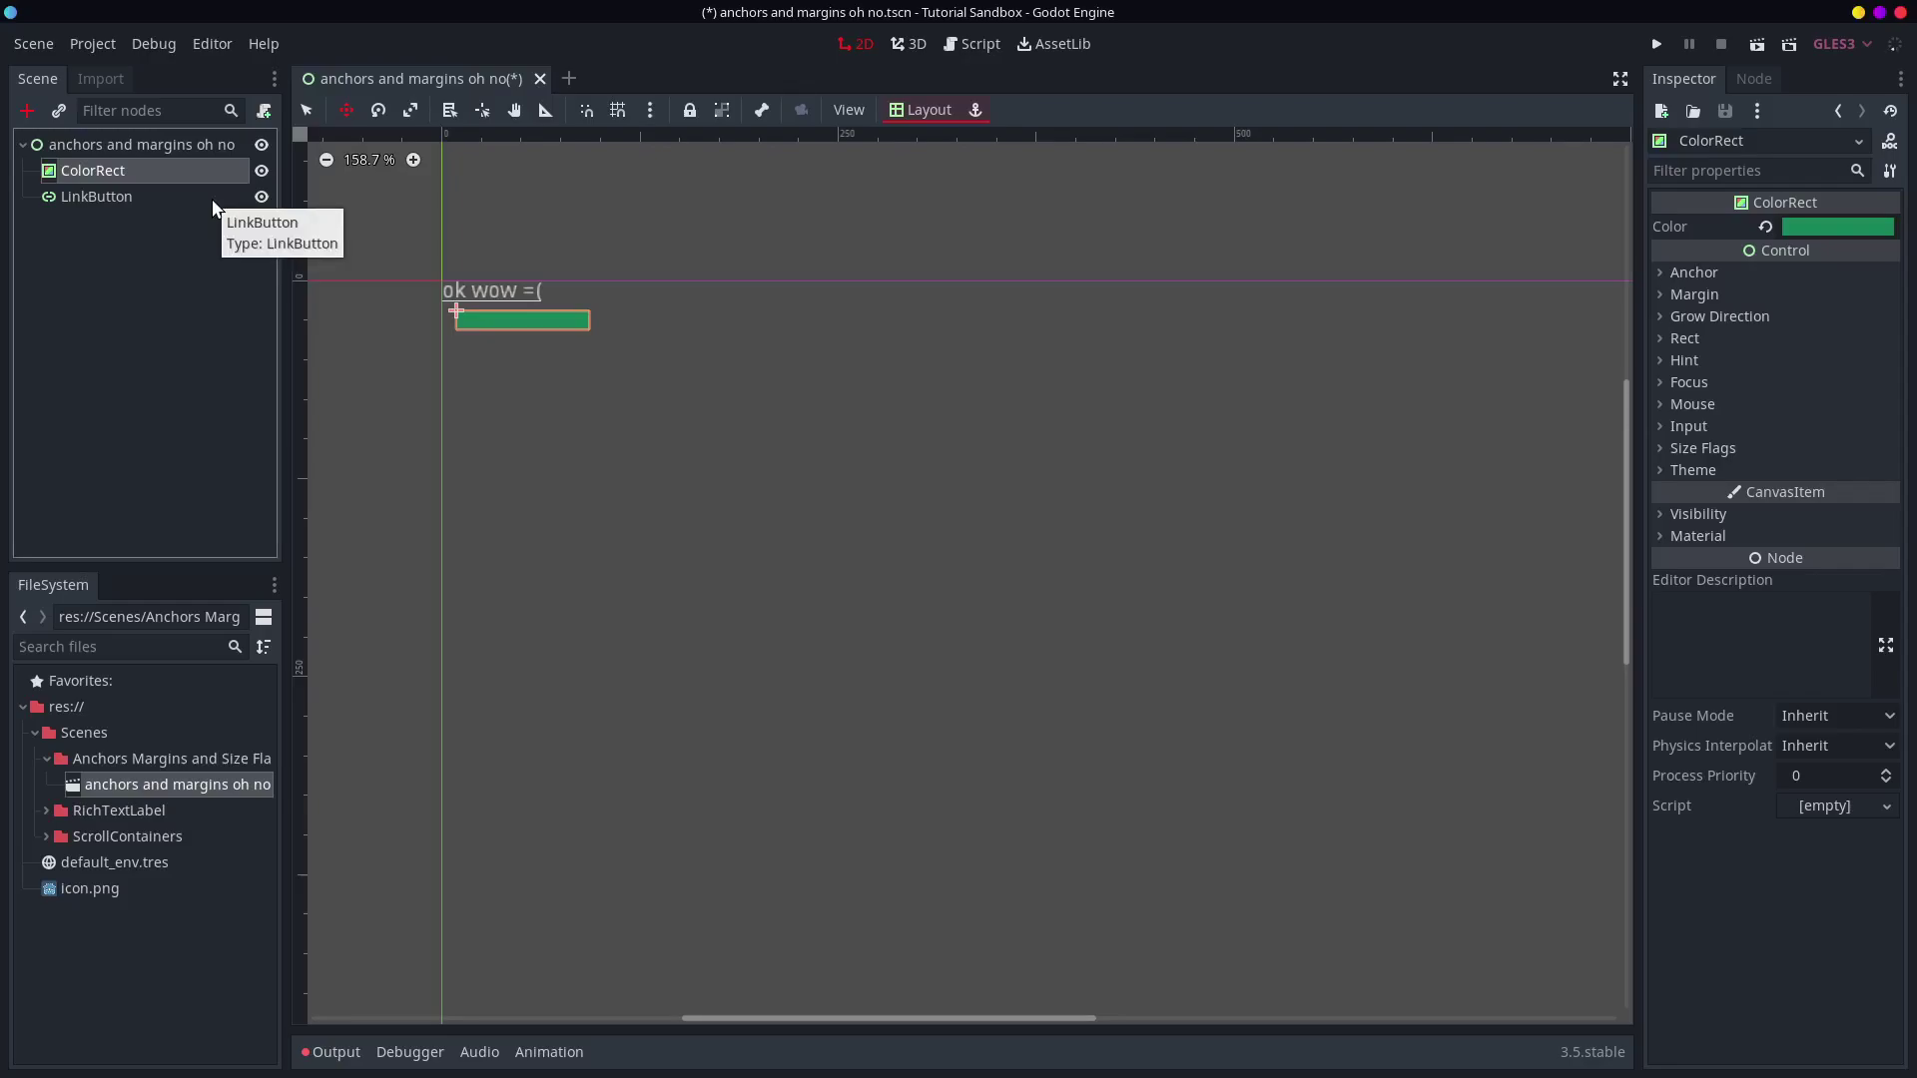
pyautogui.hotkey('ctrl', 's')
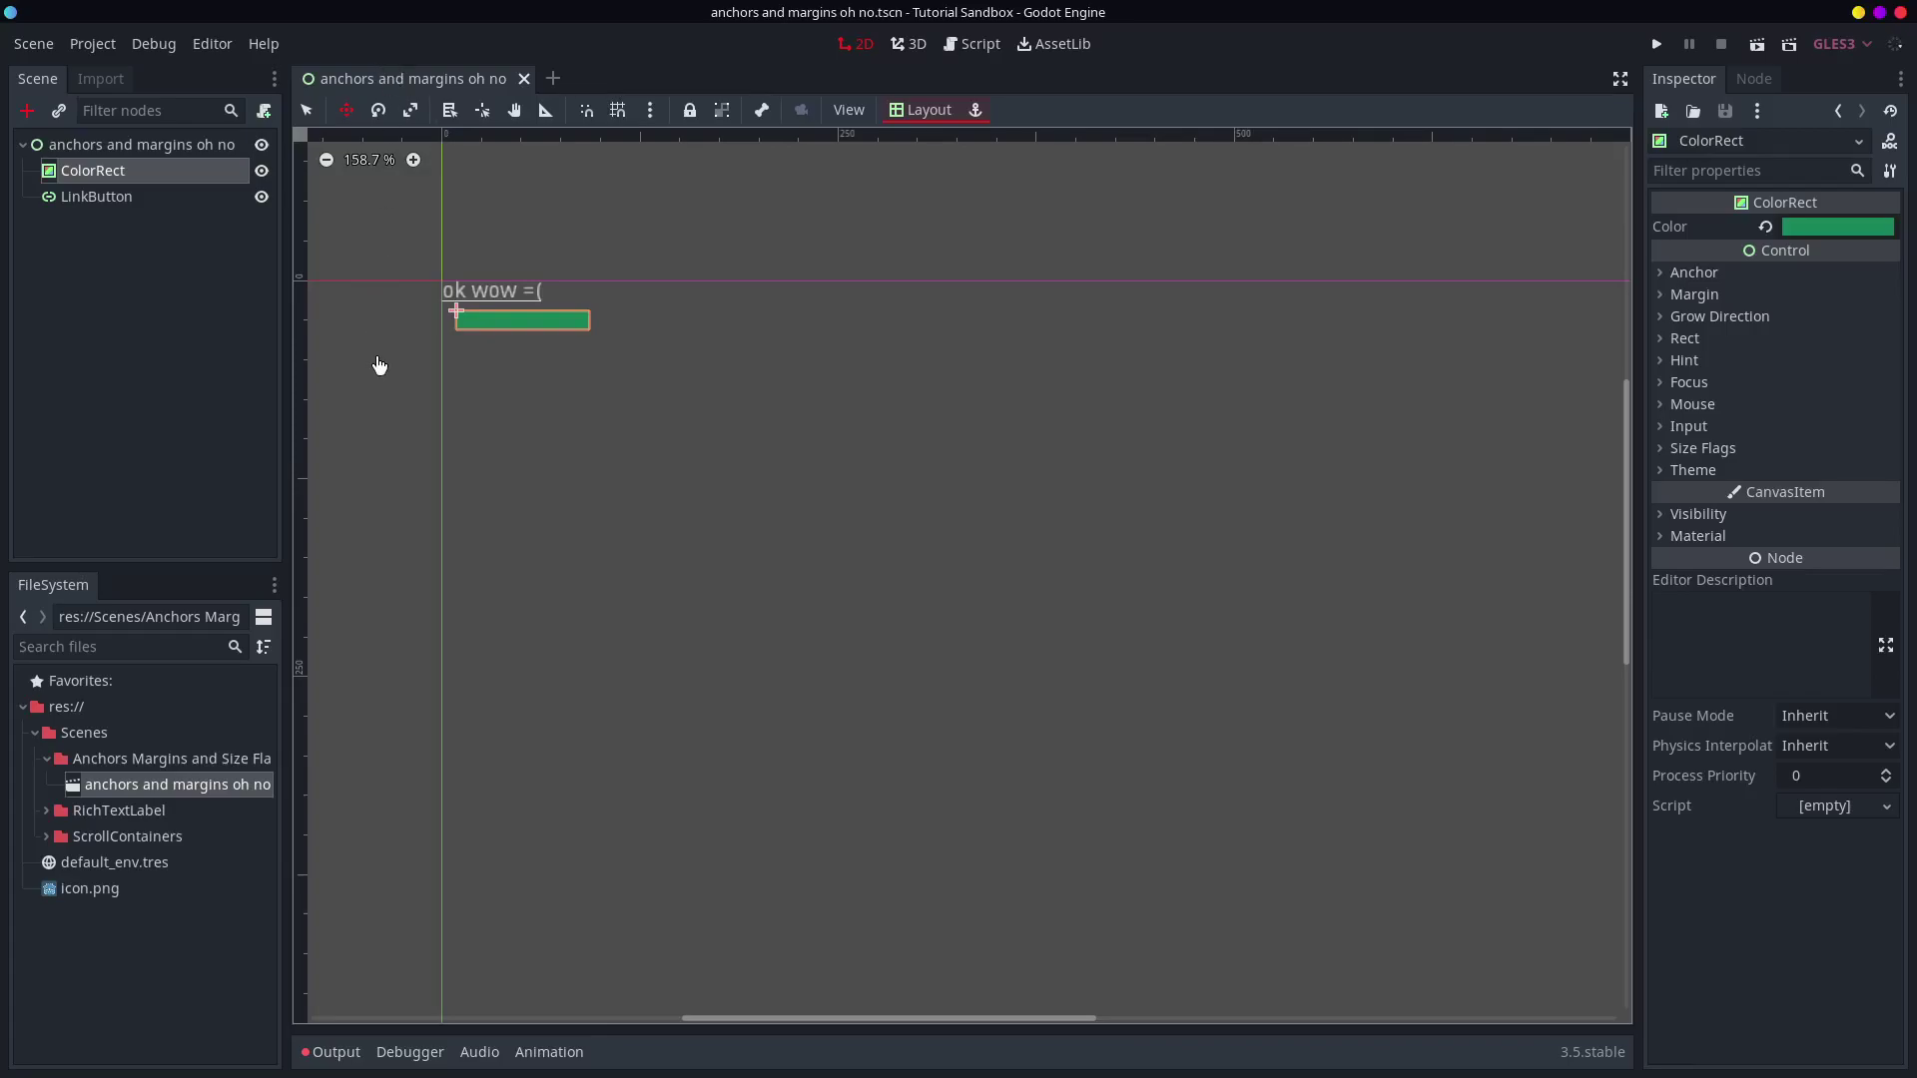
pyautogui.click(181, 150)
pyautogui.scroll(-5, 393, 386)
pyautogui.scroll(2, 542, 329)
# - Apply the Full Rect layout to the root Control and the Center layout to the green ColorRect
pyautogui.click(900, 112)
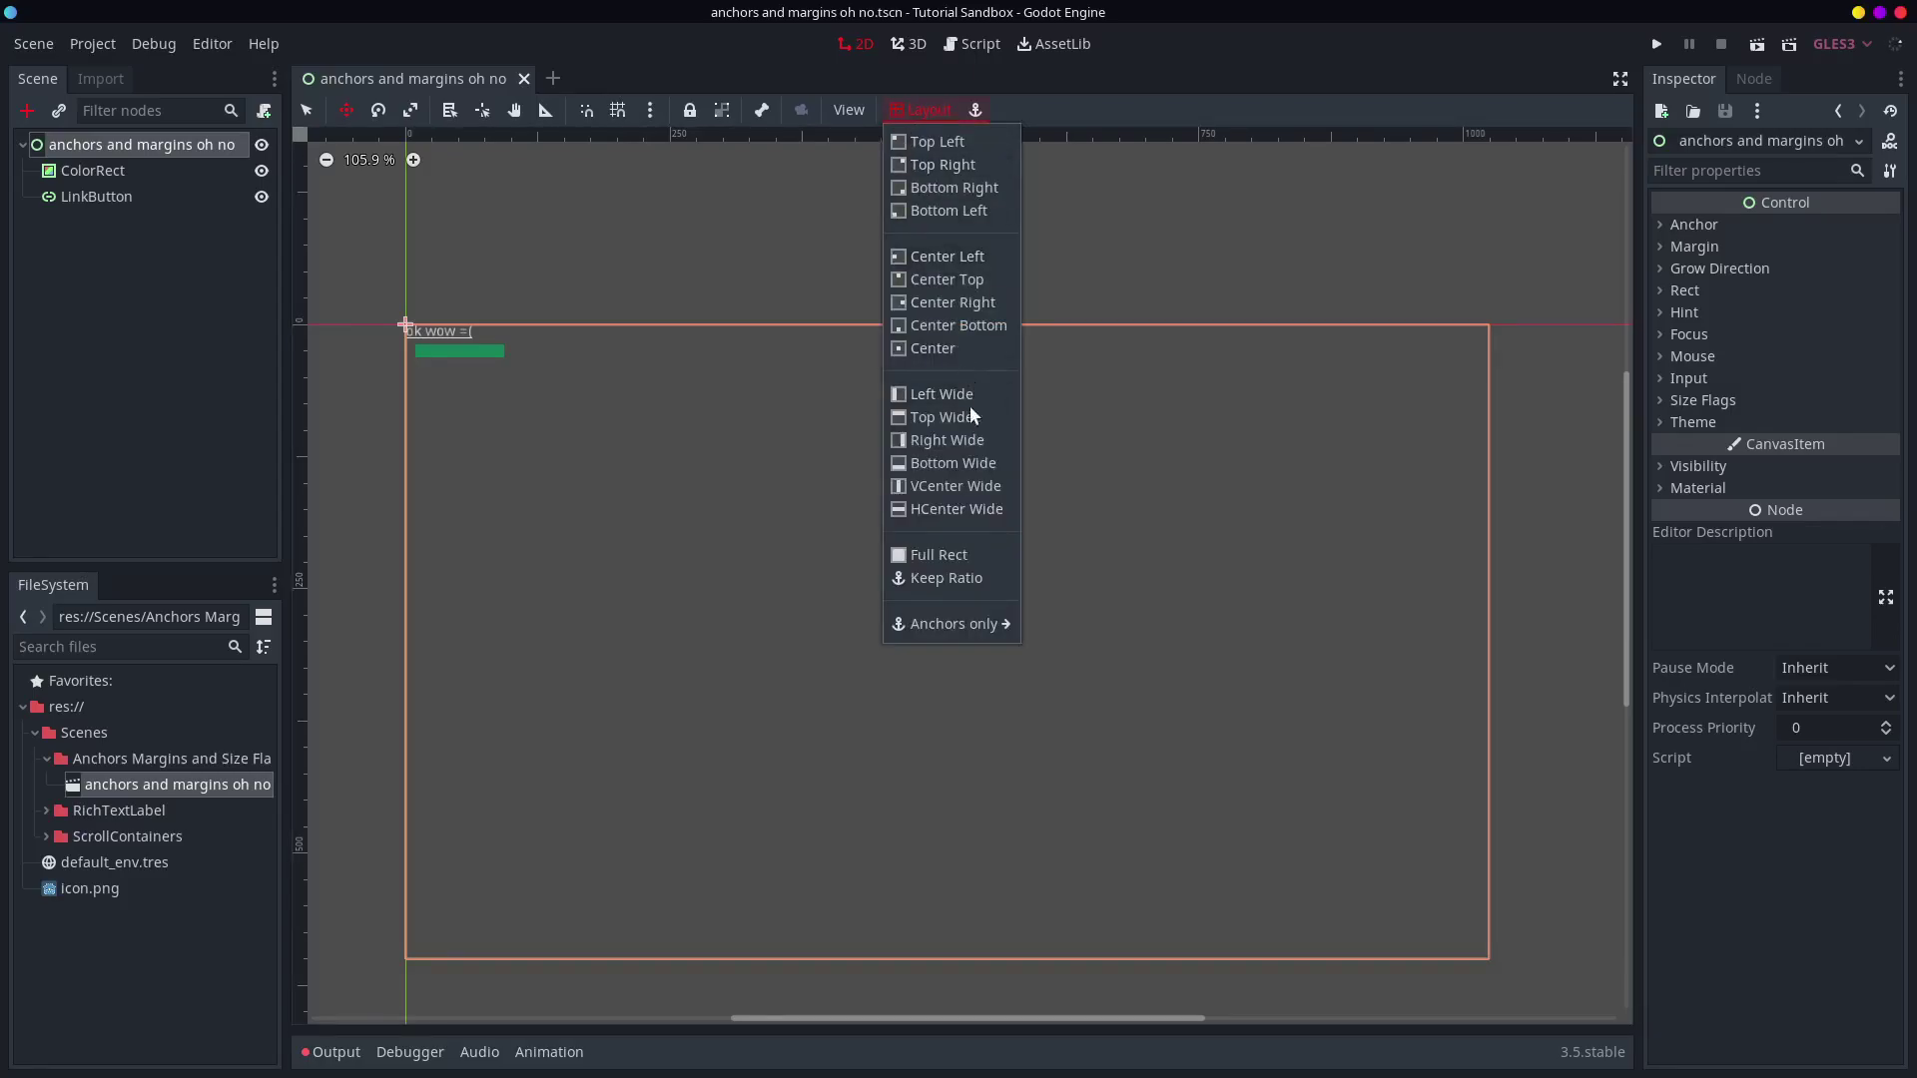
pyautogui.click(937, 541)
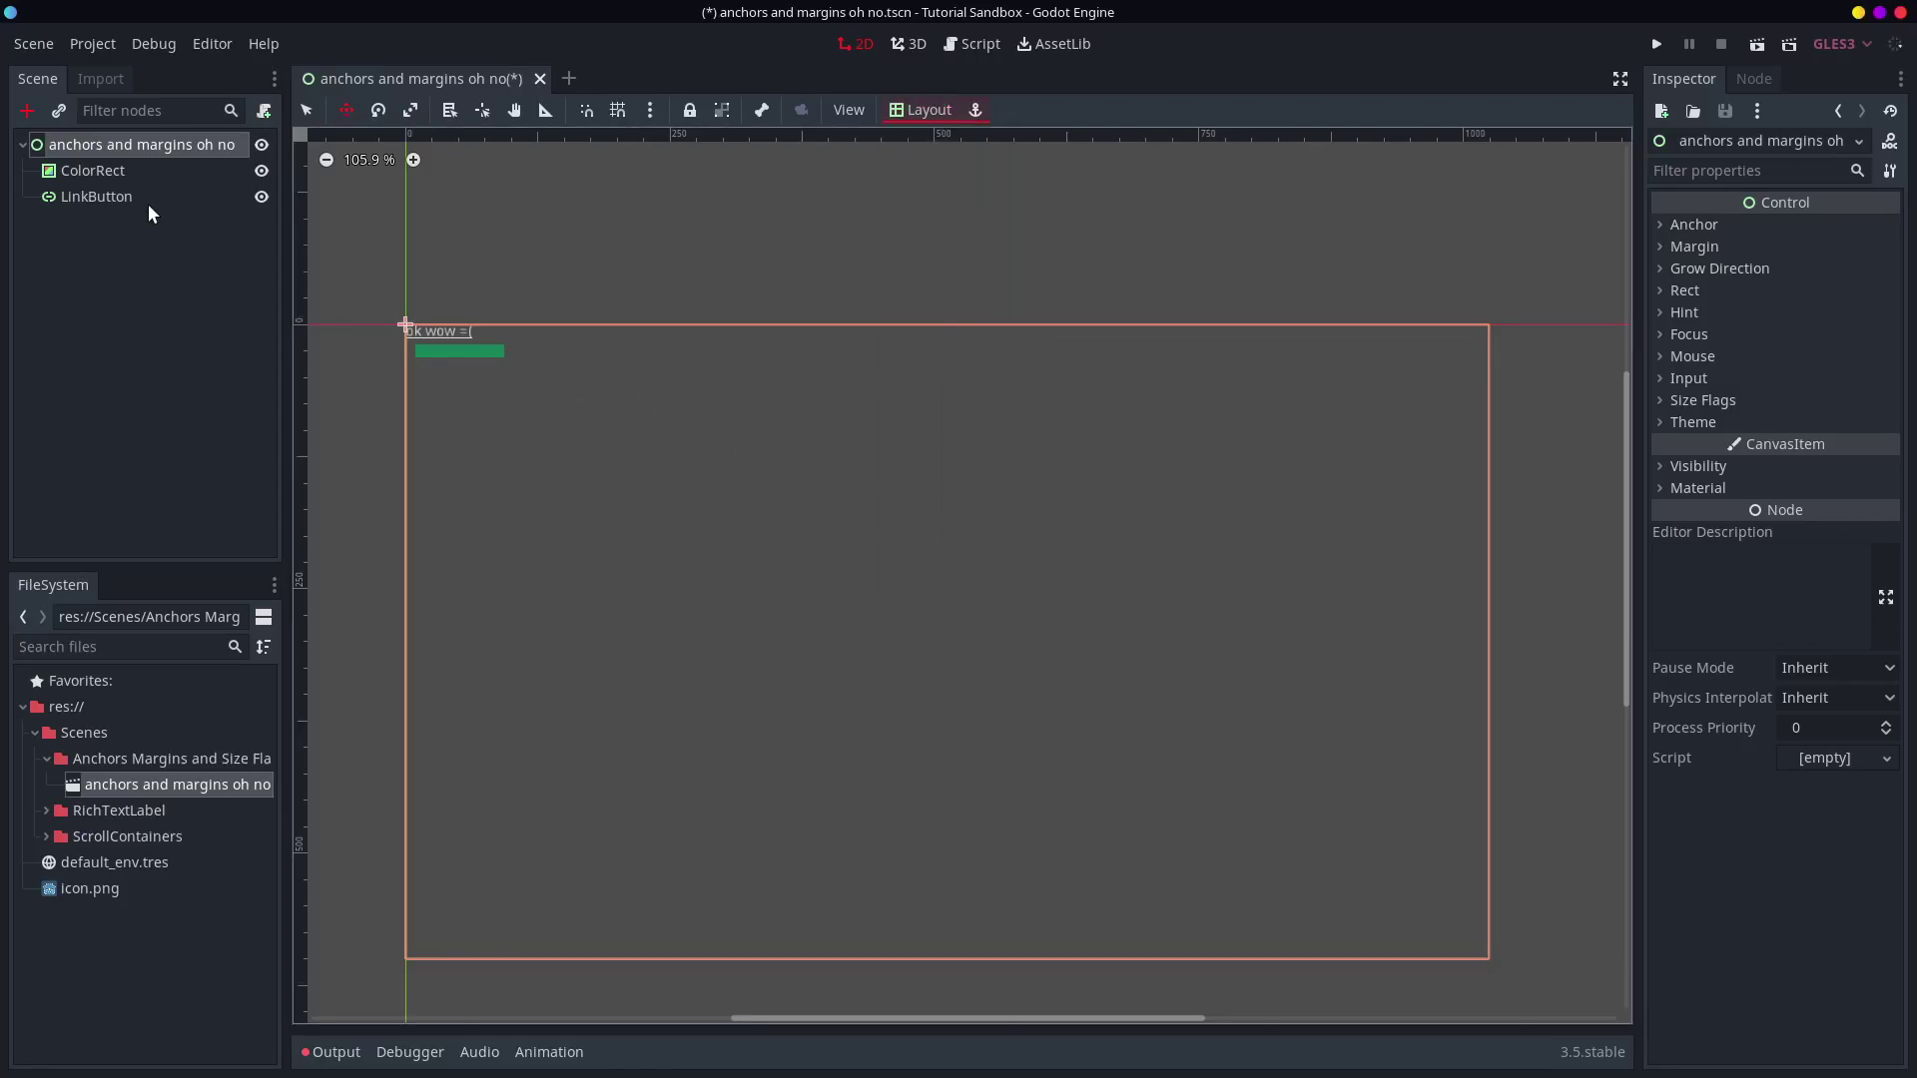
pyautogui.click(147, 174)
pyautogui.click(886, 108)
pyautogui.click(934, 347)
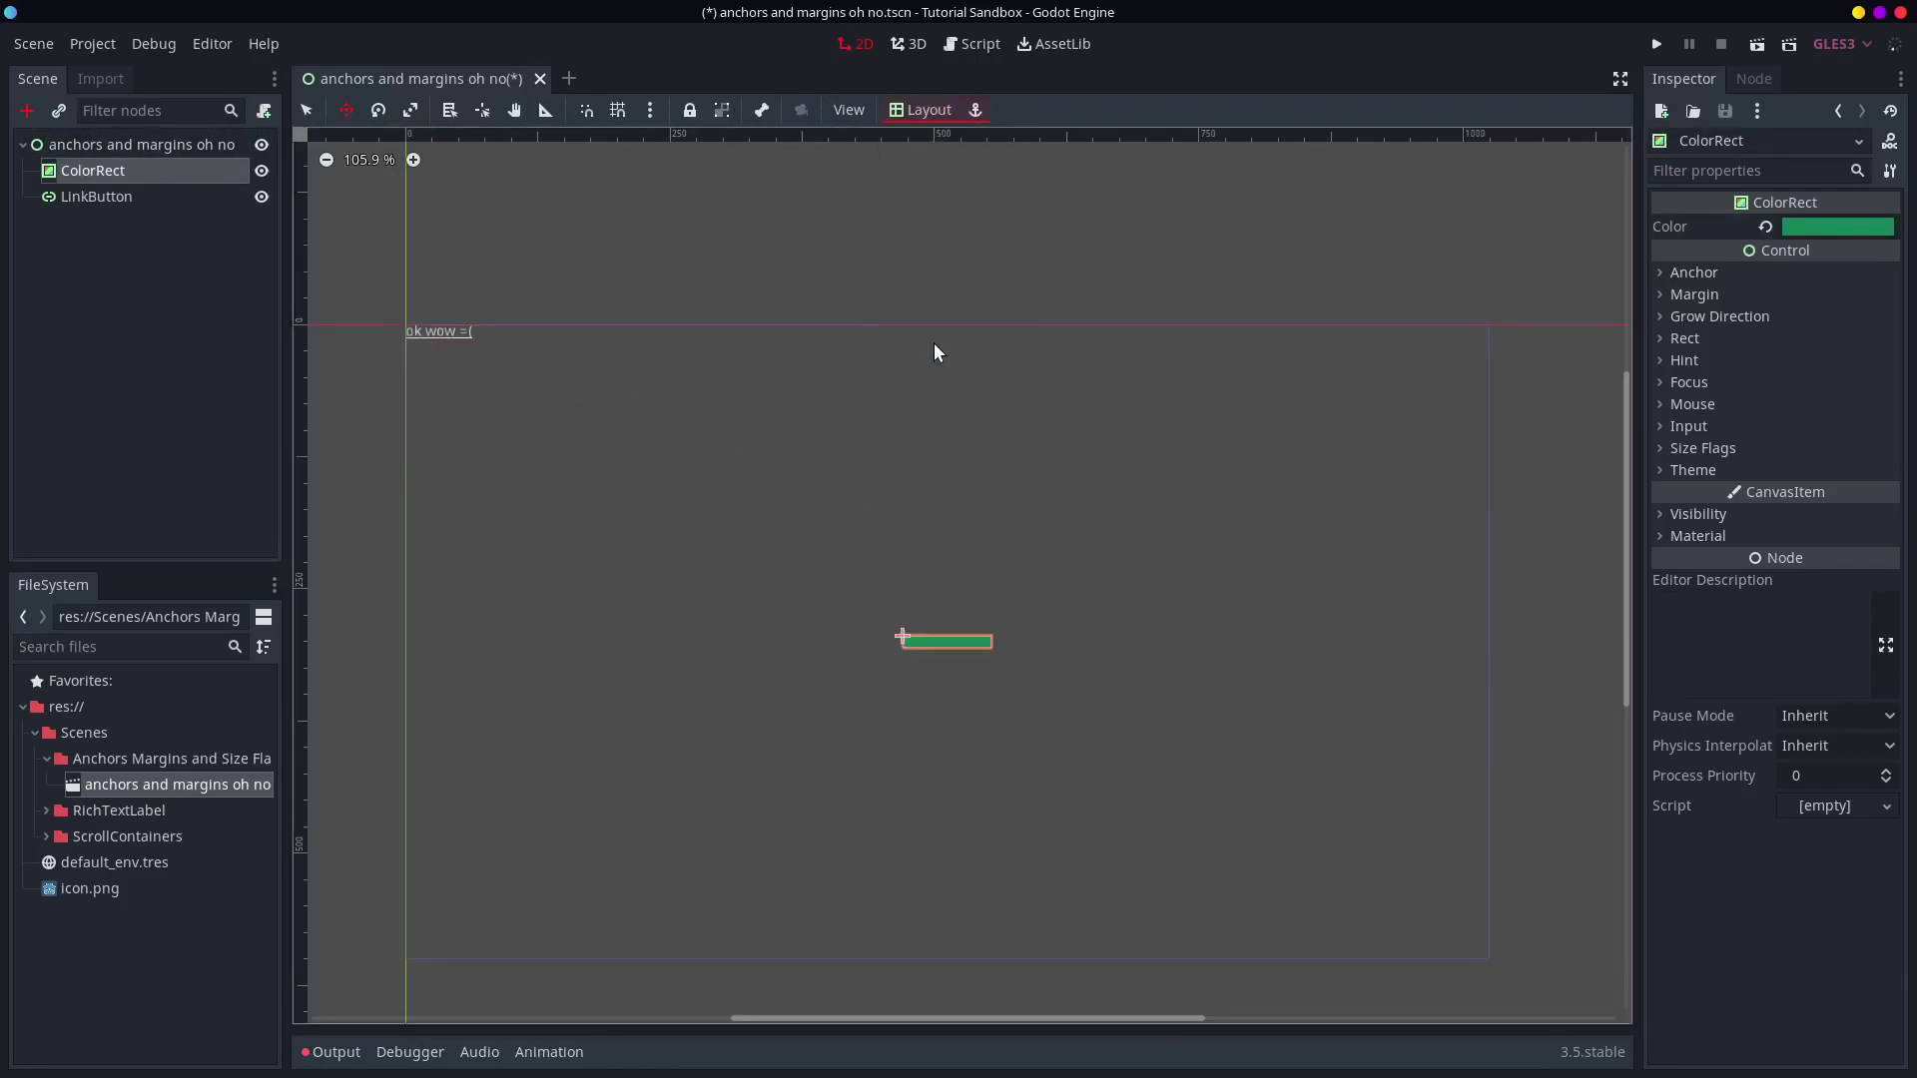
# - Shrink the root Control's rectangle inward from its bottom-right corner
pyautogui.click(150, 199)
pyautogui.click(920, 109)
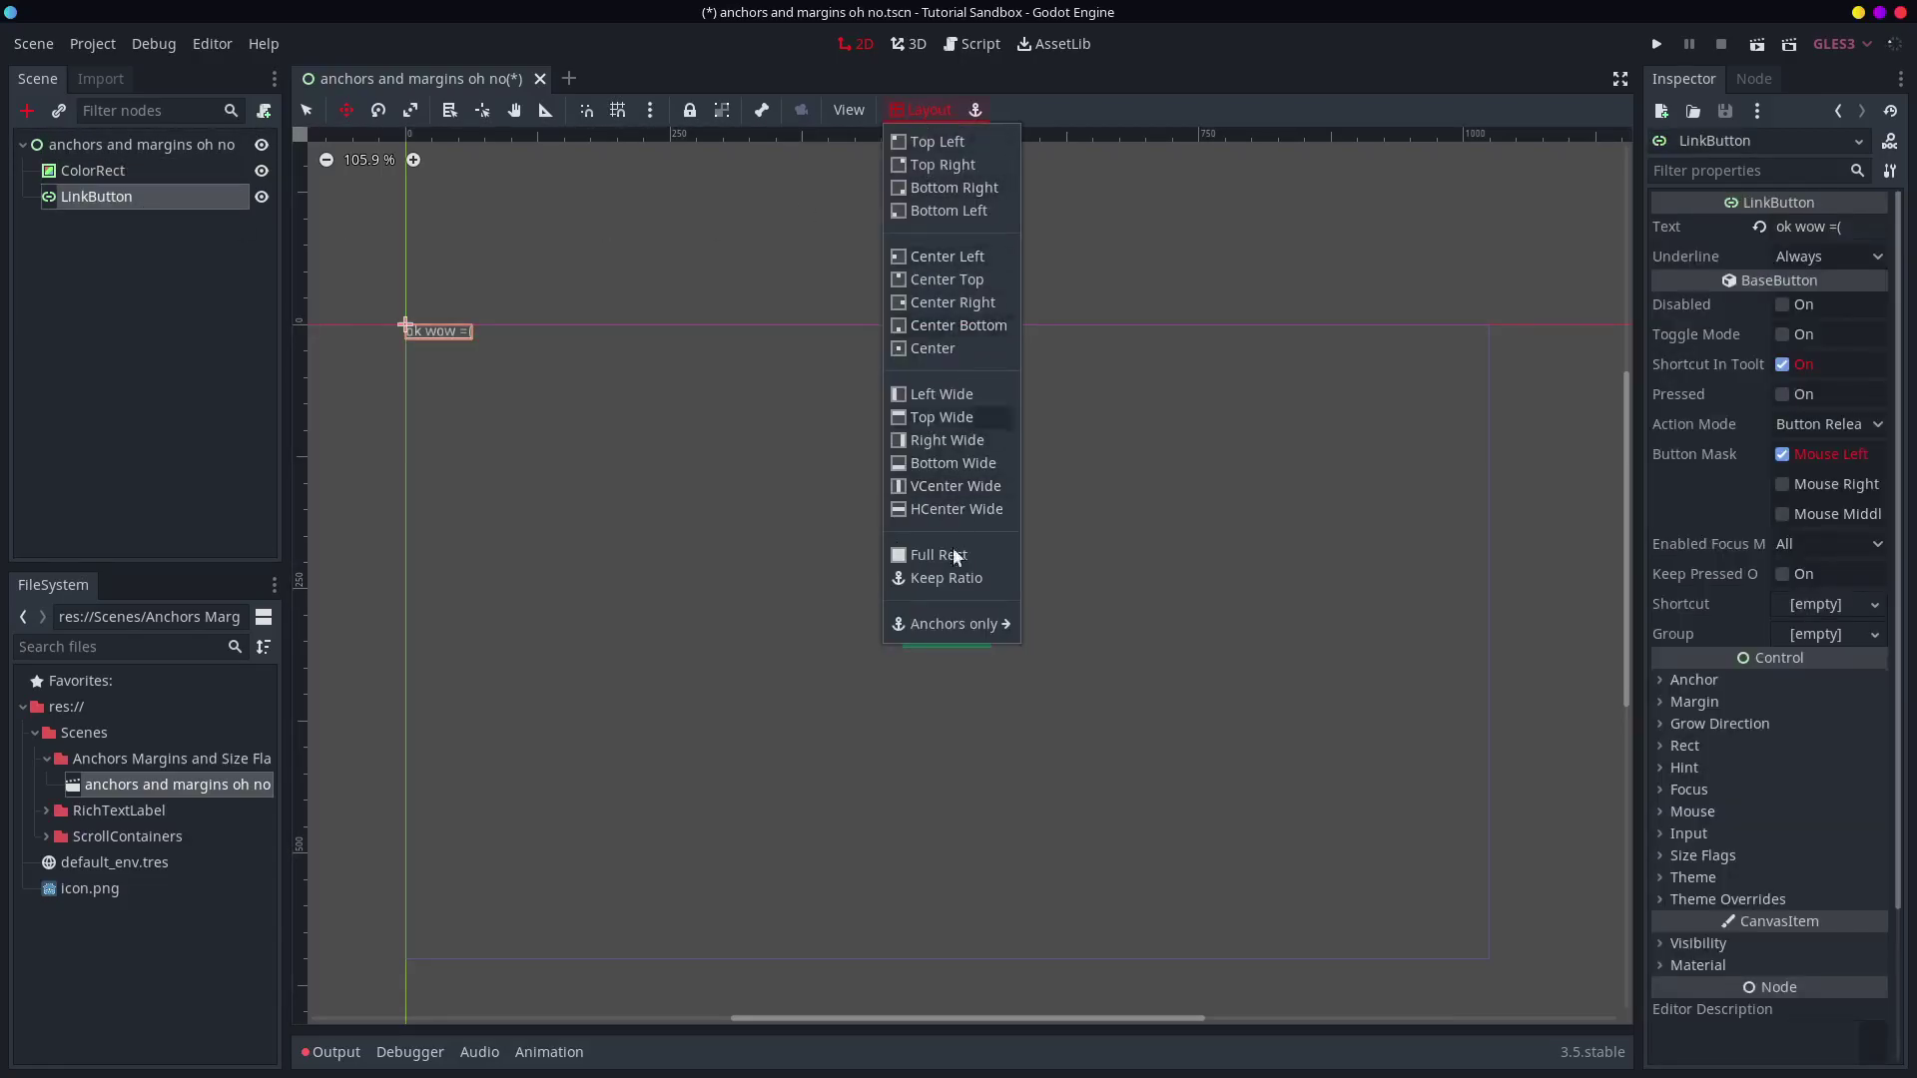
pyautogui.click(733, 66)
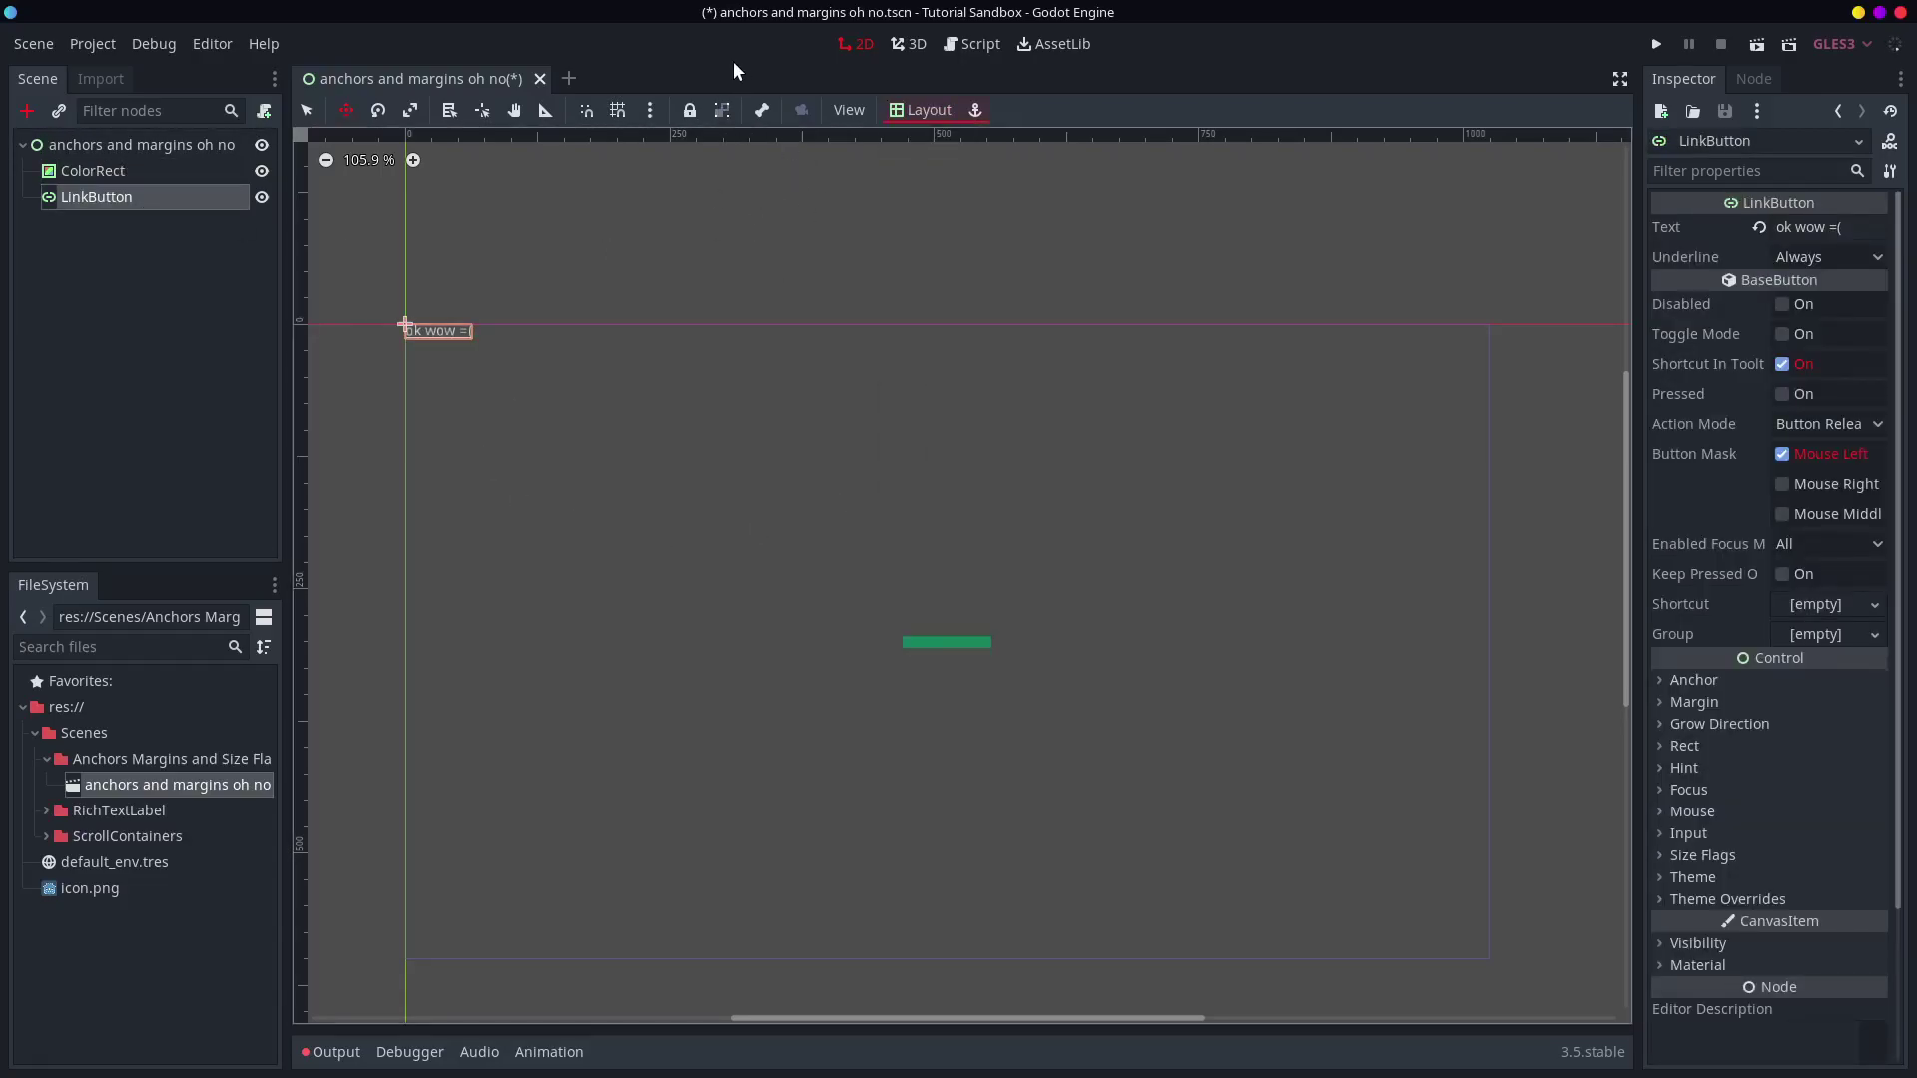
pyautogui.click(198, 144)
pyautogui.press('q')
pyautogui.moveTo(1468, 939); pyautogui.dragTo(762, 496)
# - Move the 'ok wow =(' LinkButton from the top-left to just above the green bar
pyautogui.scroll(10, 335, 299)
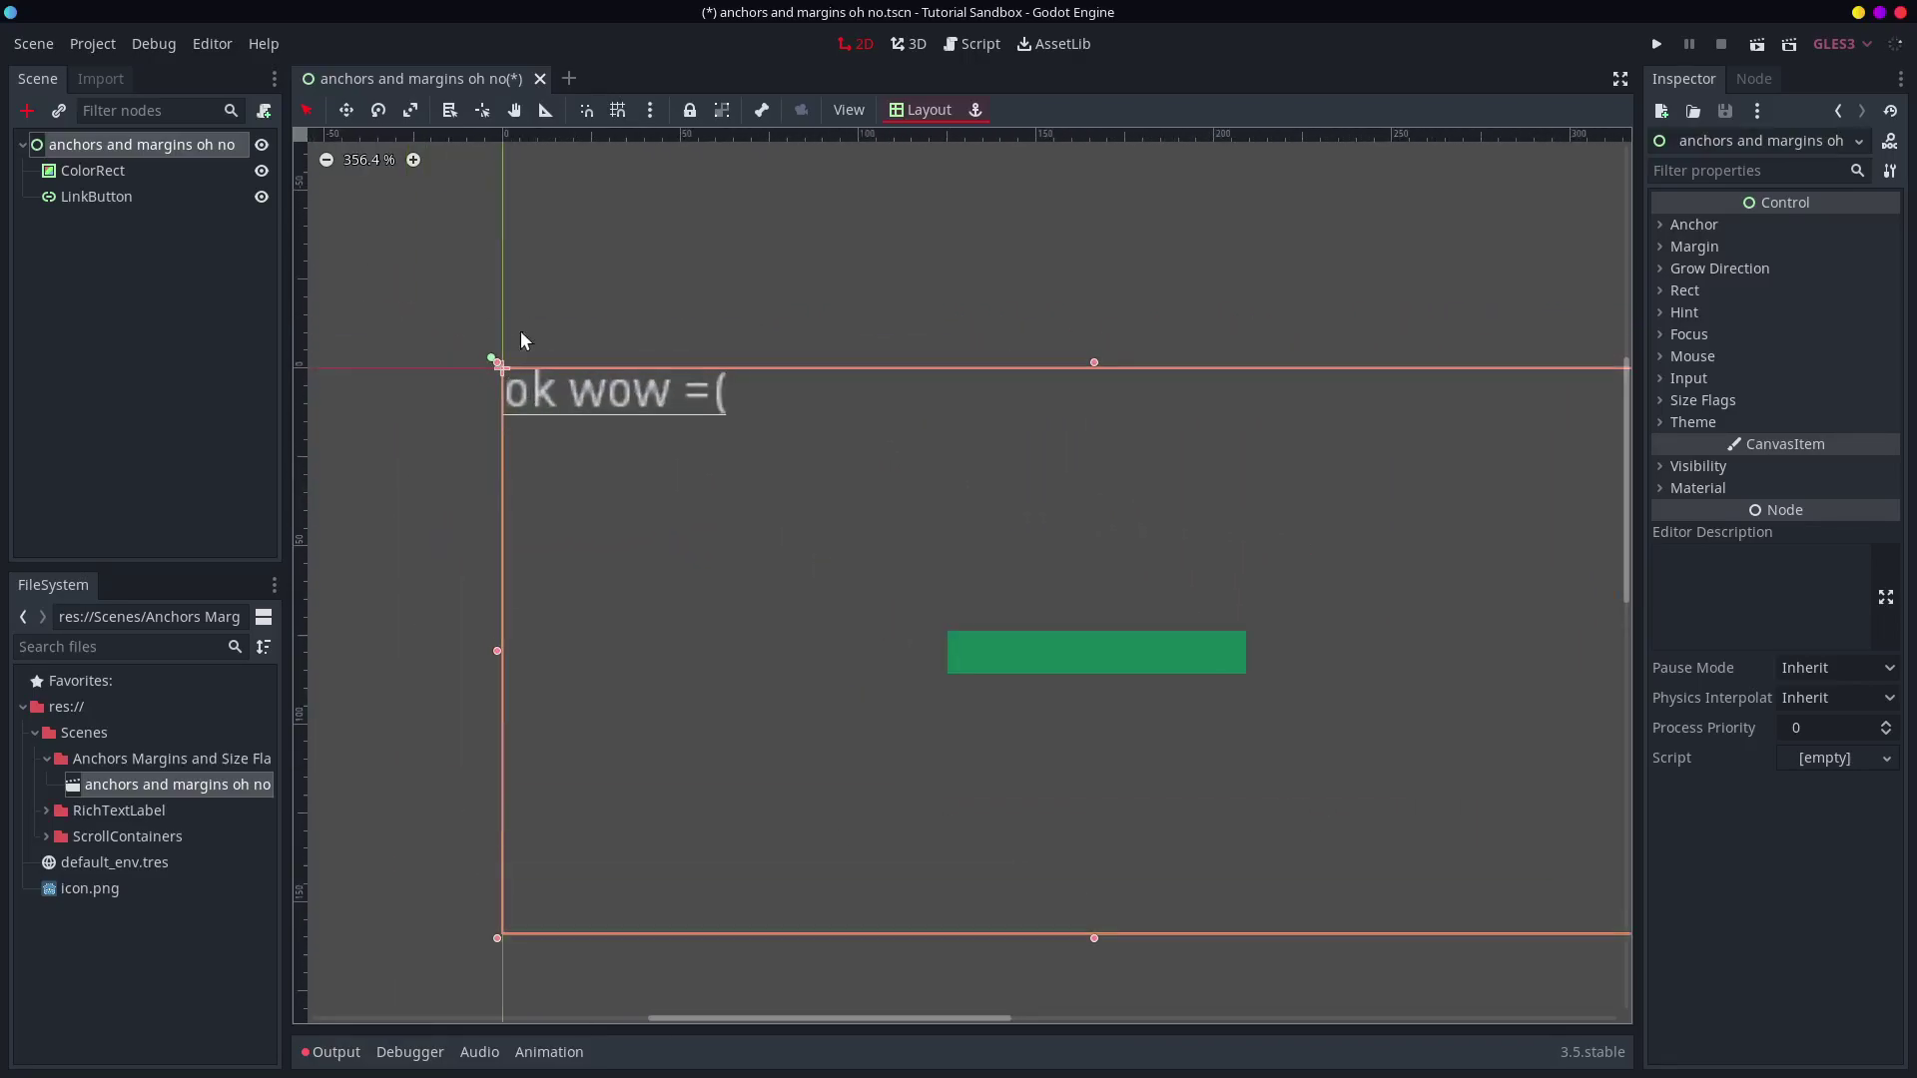
pyautogui.click(90, 198)
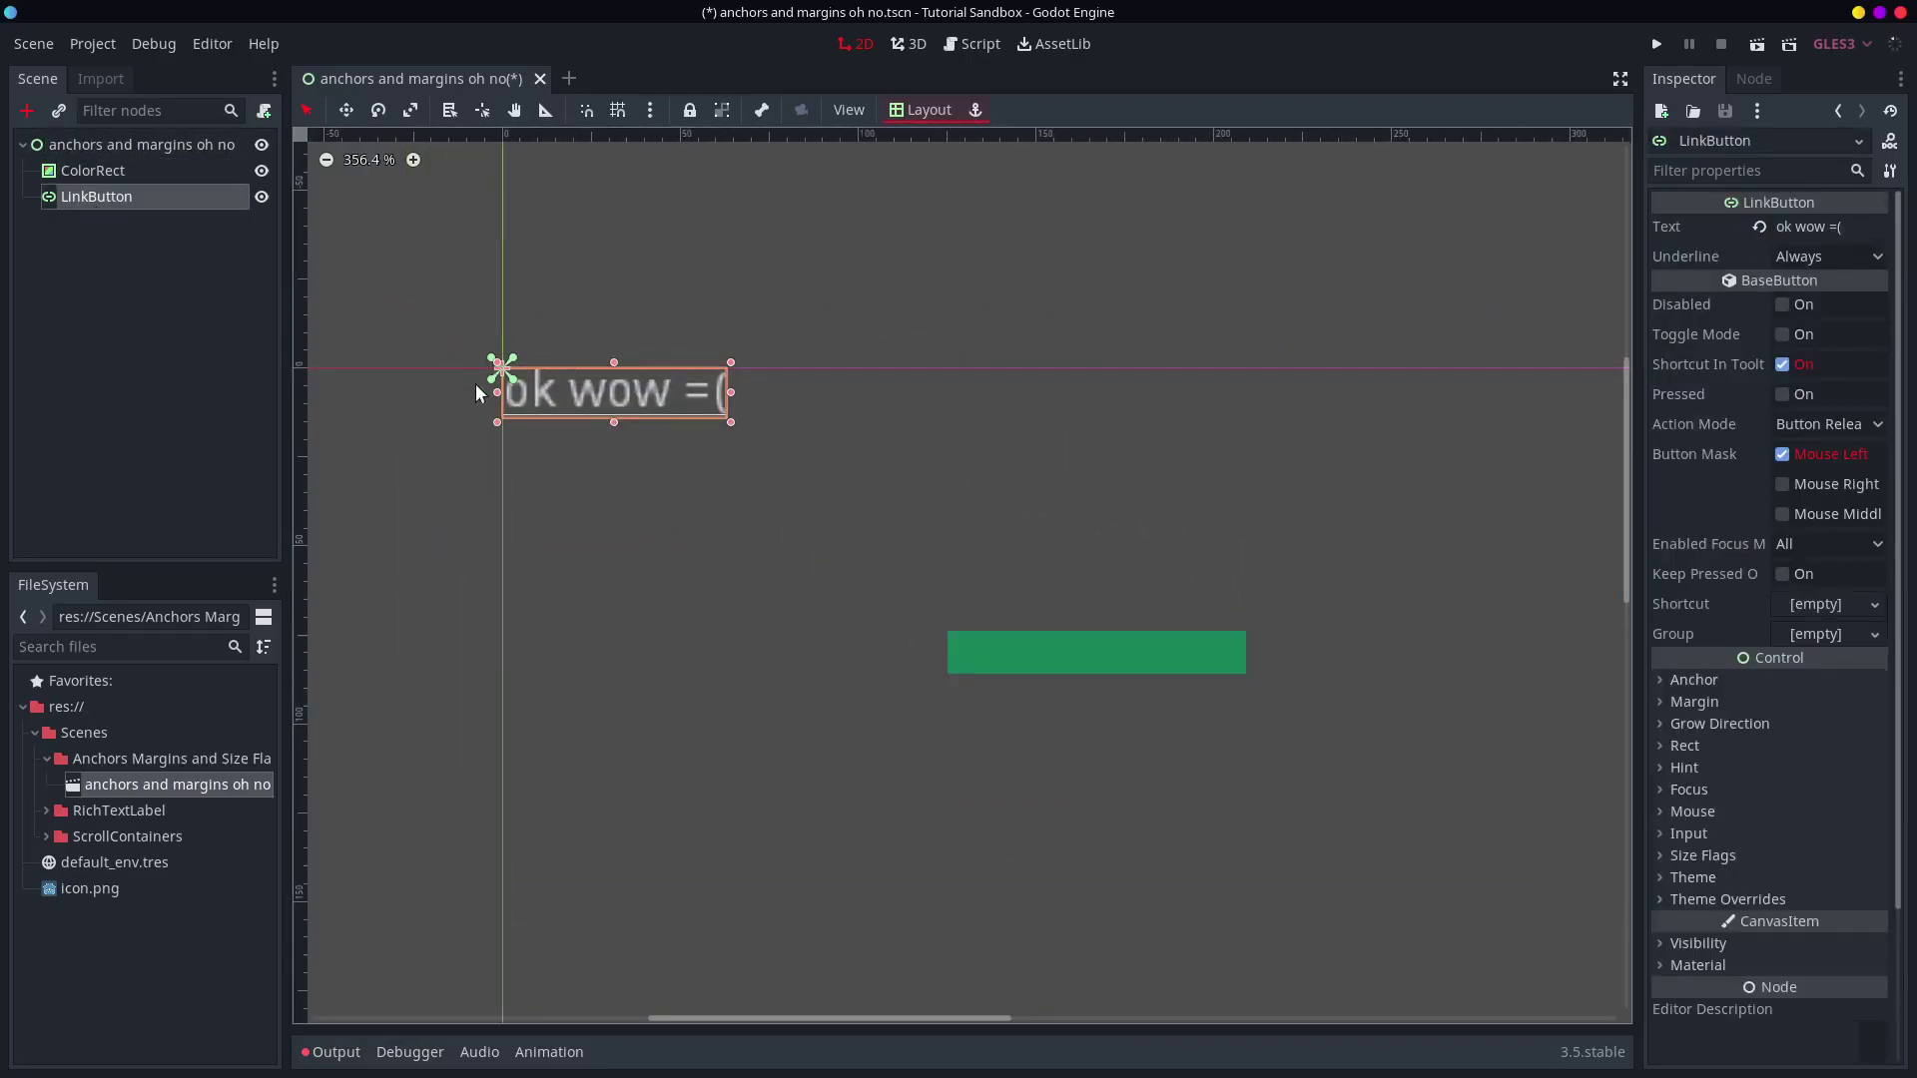
pyautogui.scroll(-3, 468, 266)
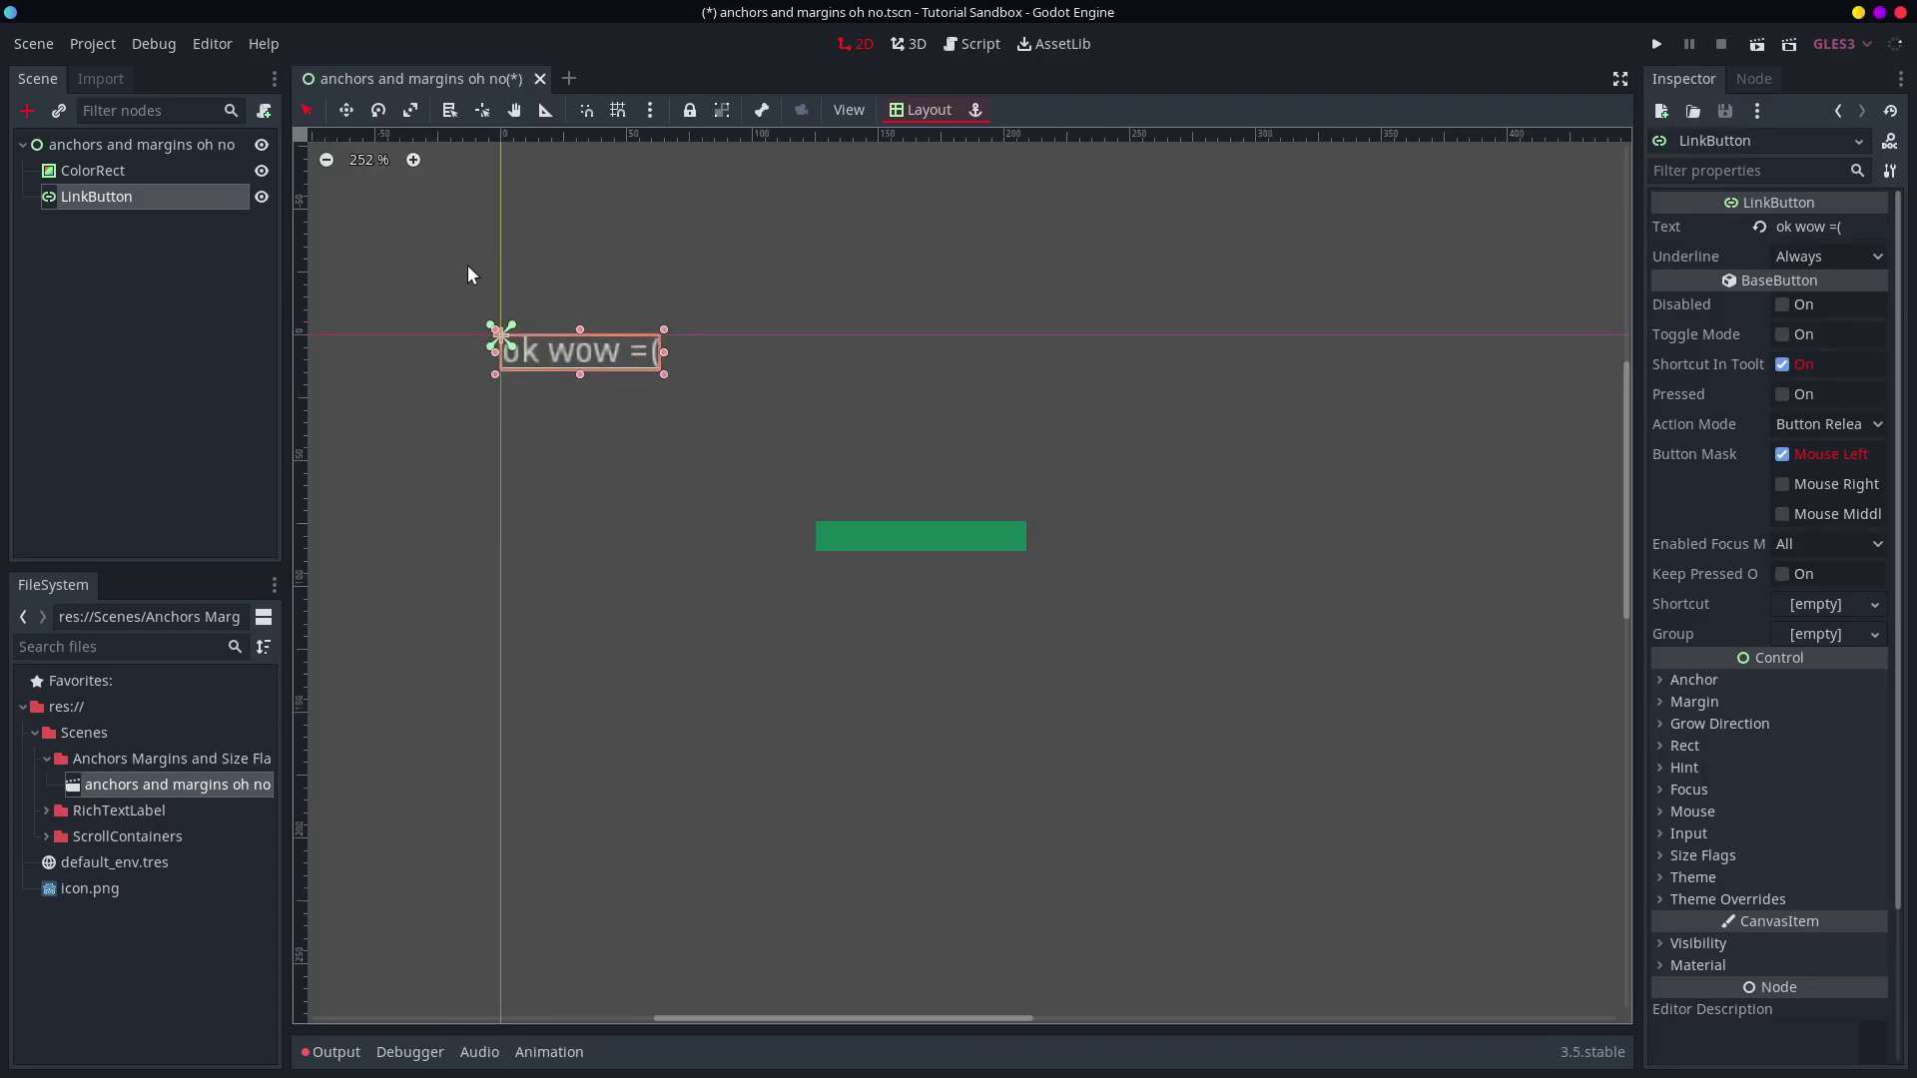
pyautogui.scroll(1, 439, 314)
pyautogui.click(150, 147)
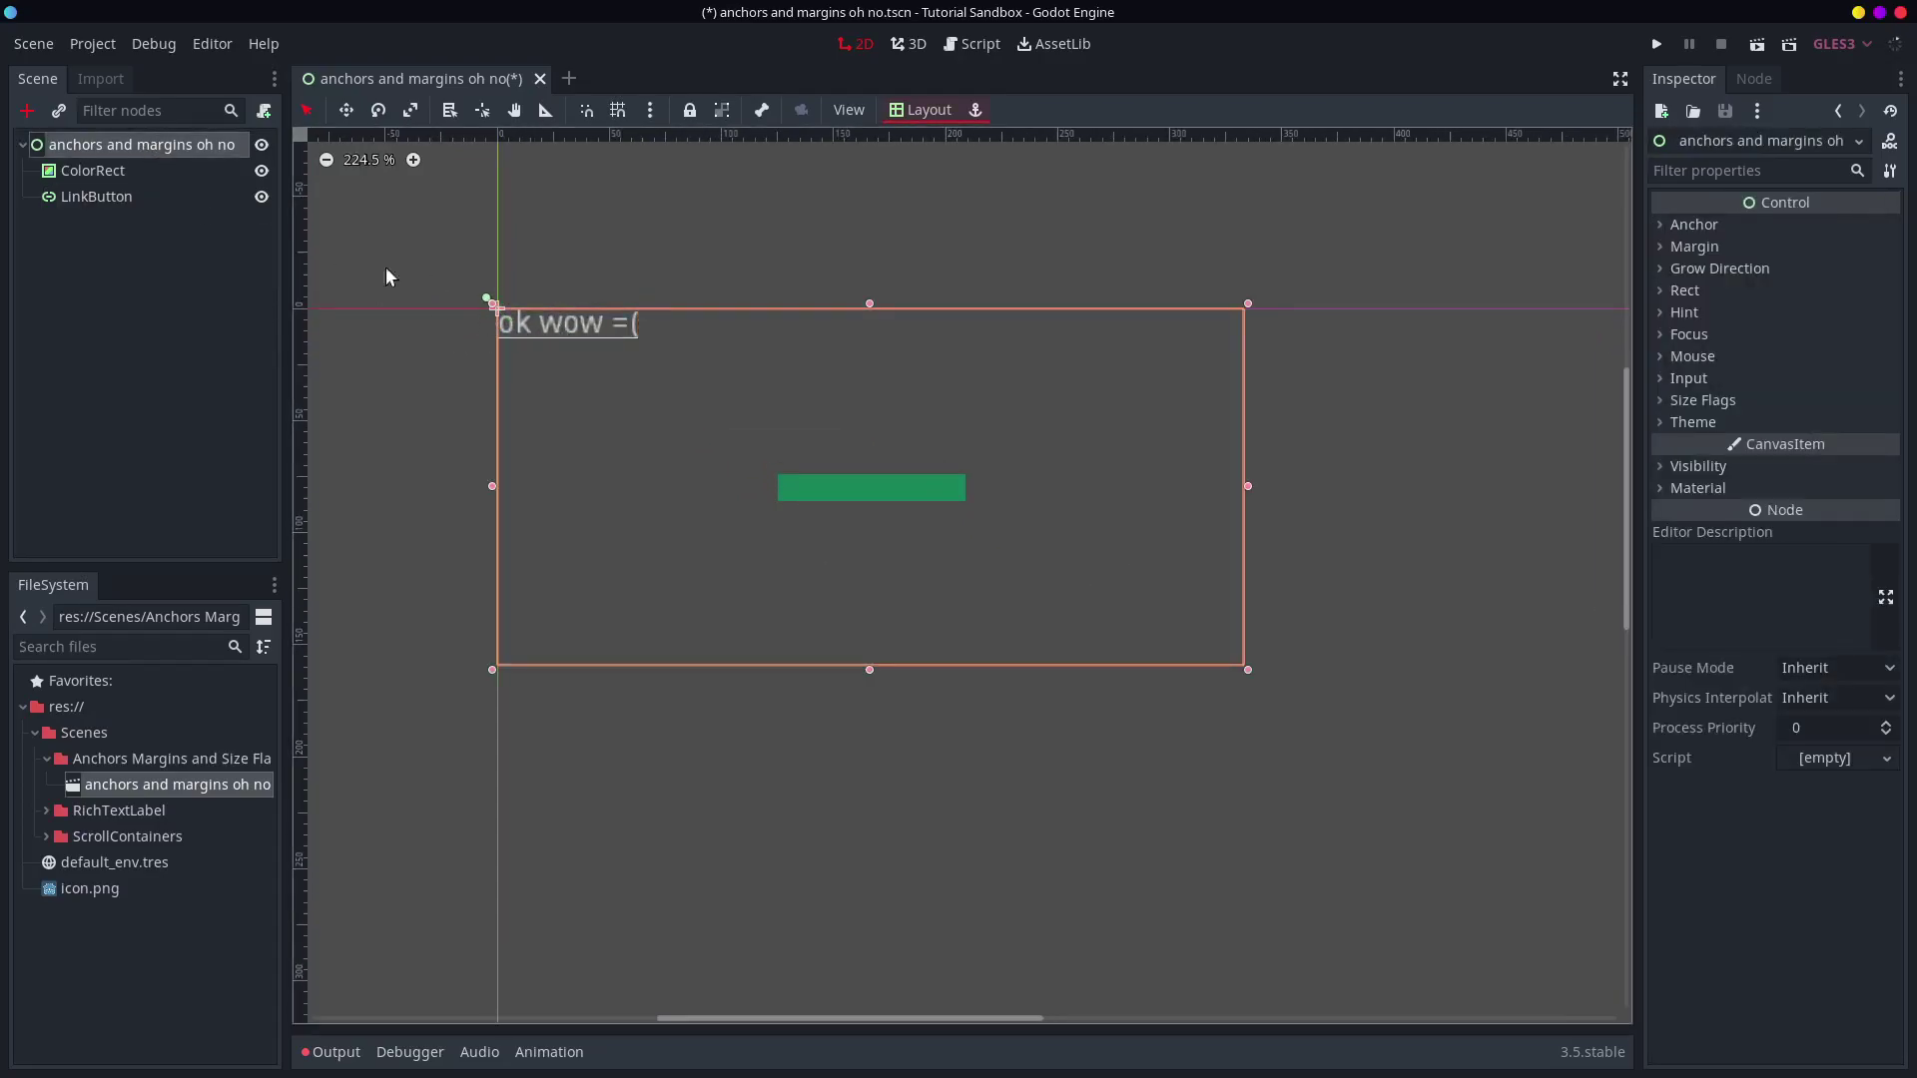
pyautogui.click(120, 171)
pyautogui.click(123, 196)
pyautogui.press('w')
pyautogui.moveTo(581, 361); pyautogui.dragTo(740, 458)
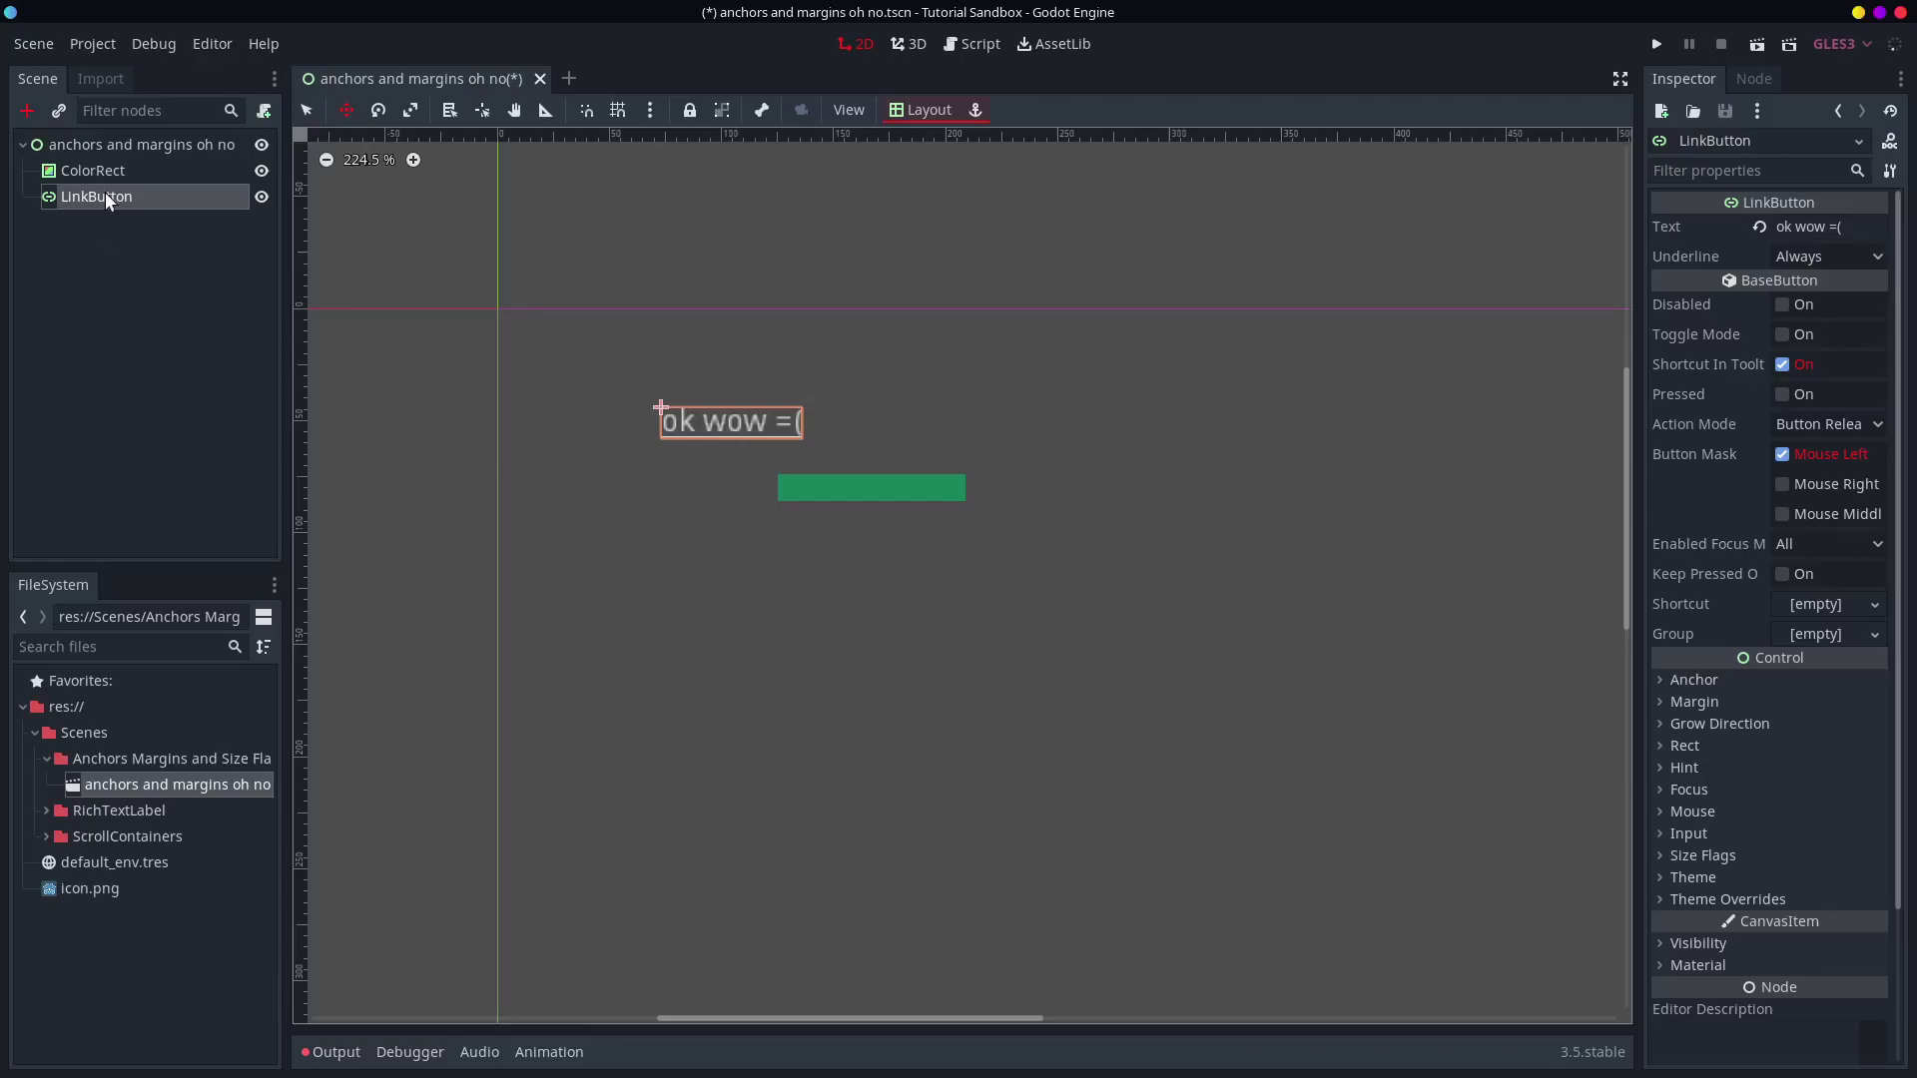
# - Narrow and resize the root Control from its right edge to test centring
pyautogui.click(129, 144)
pyautogui.press('q')
pyautogui.moveTo(1259, 665); pyautogui.dragTo(1089, 661)
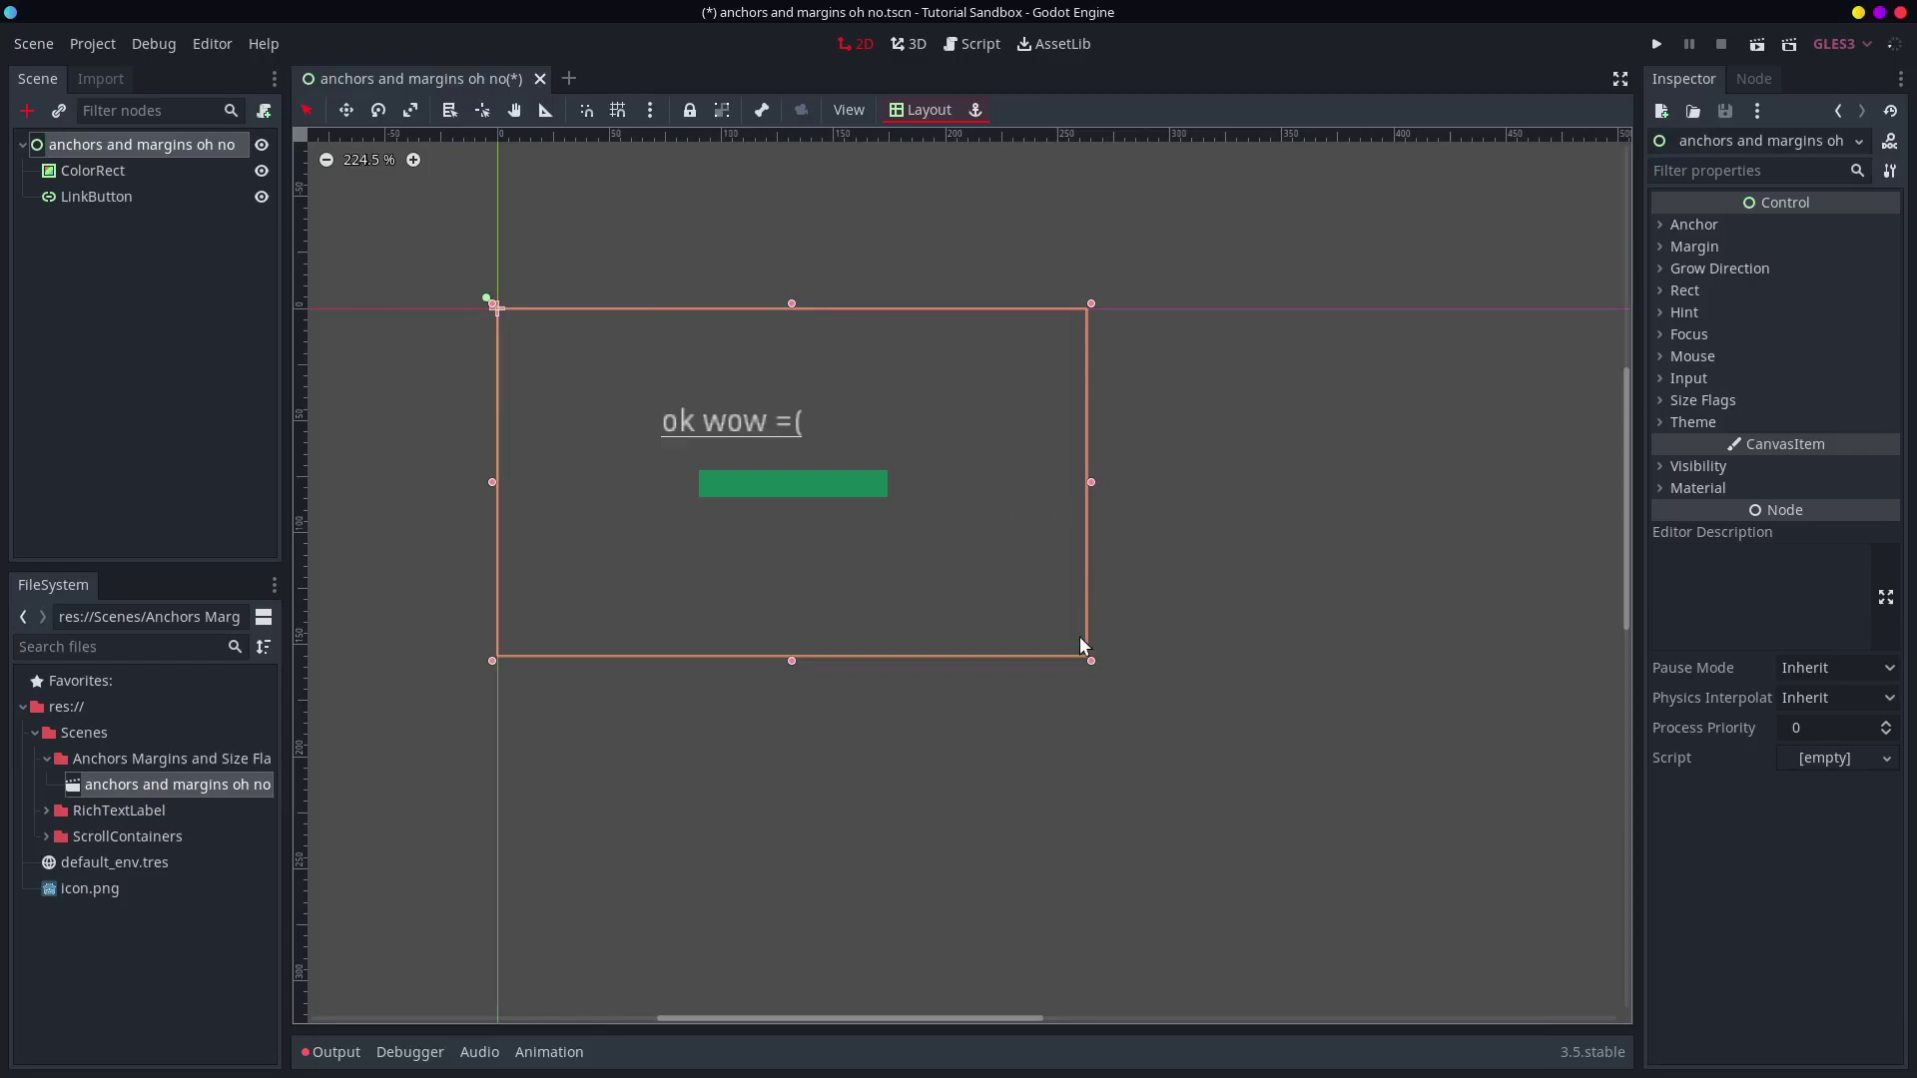
pyautogui.moveTo(1086, 655); pyautogui.dragTo(1118, 676)
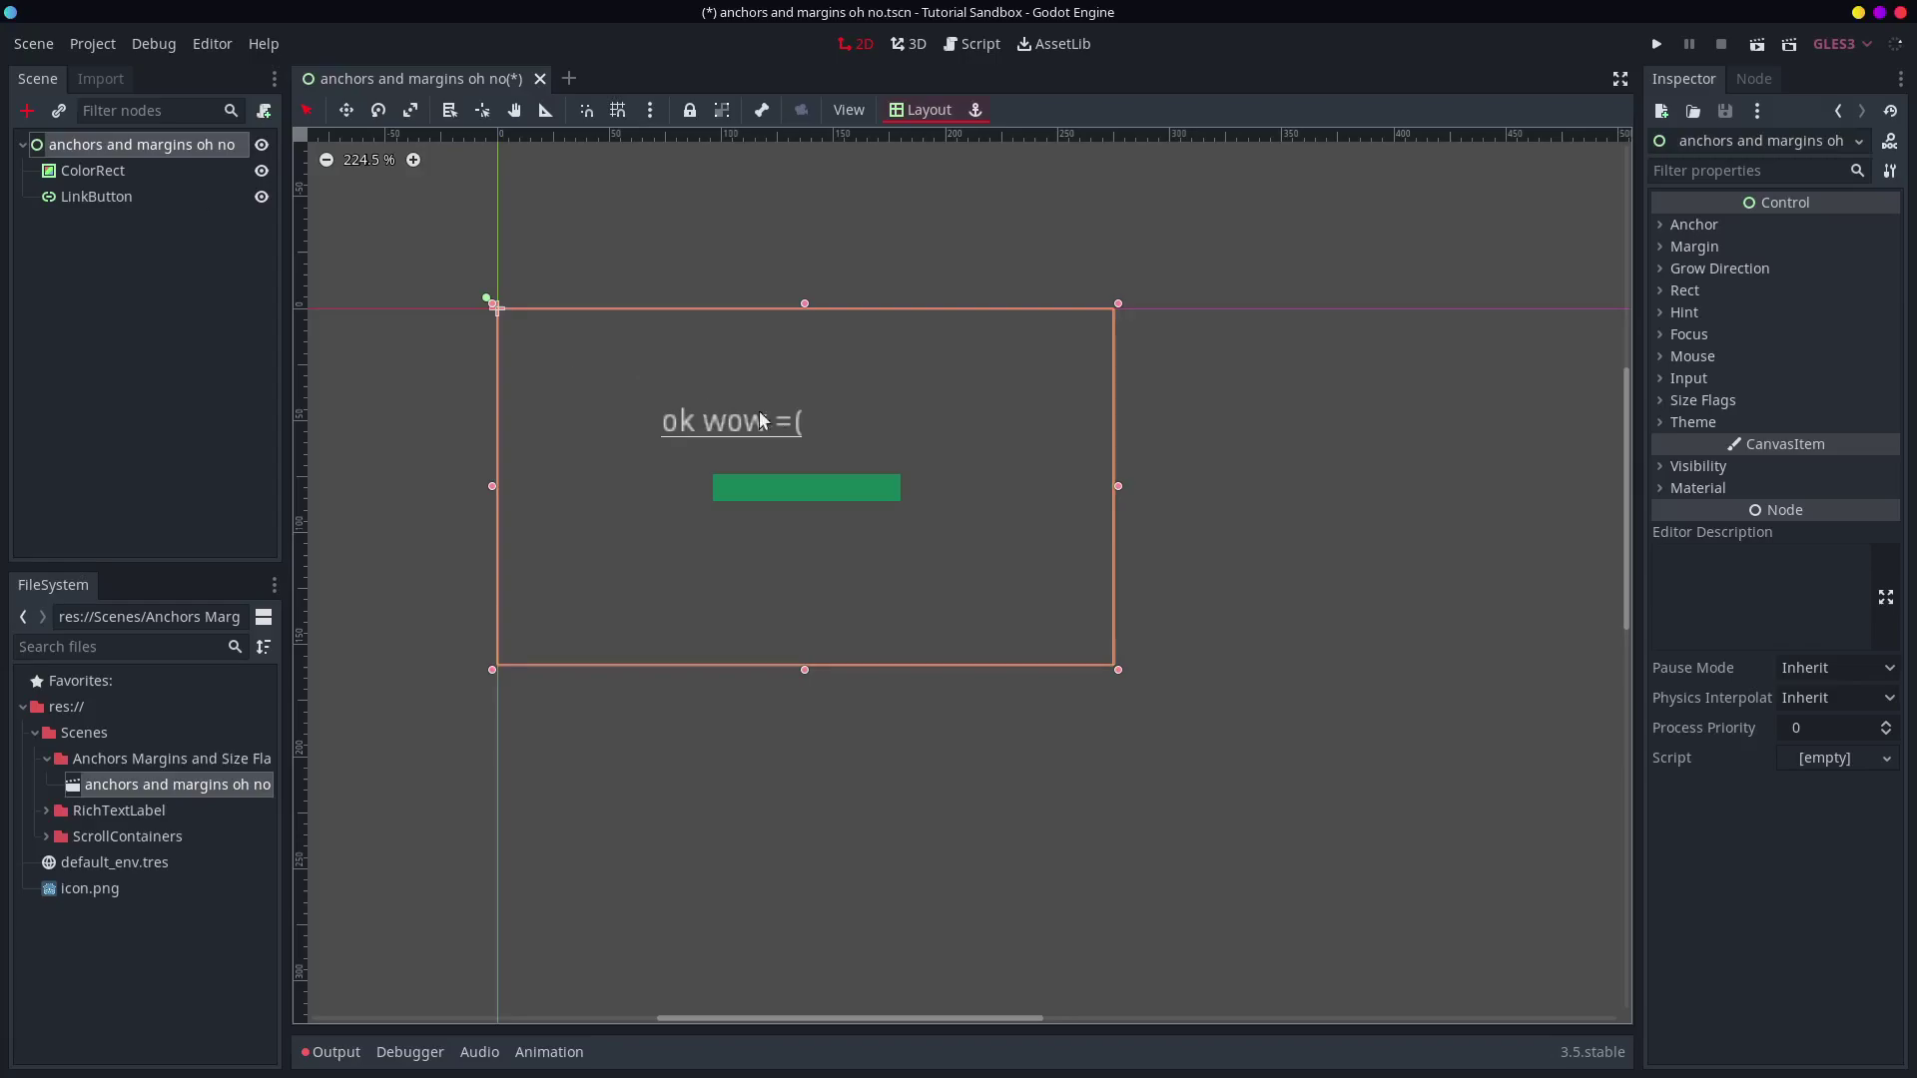
# - Set the LinkButton's anchors only to Center, then resize the root to confirm the link follows
pyautogui.click(90, 172)
pyautogui.click(96, 197)
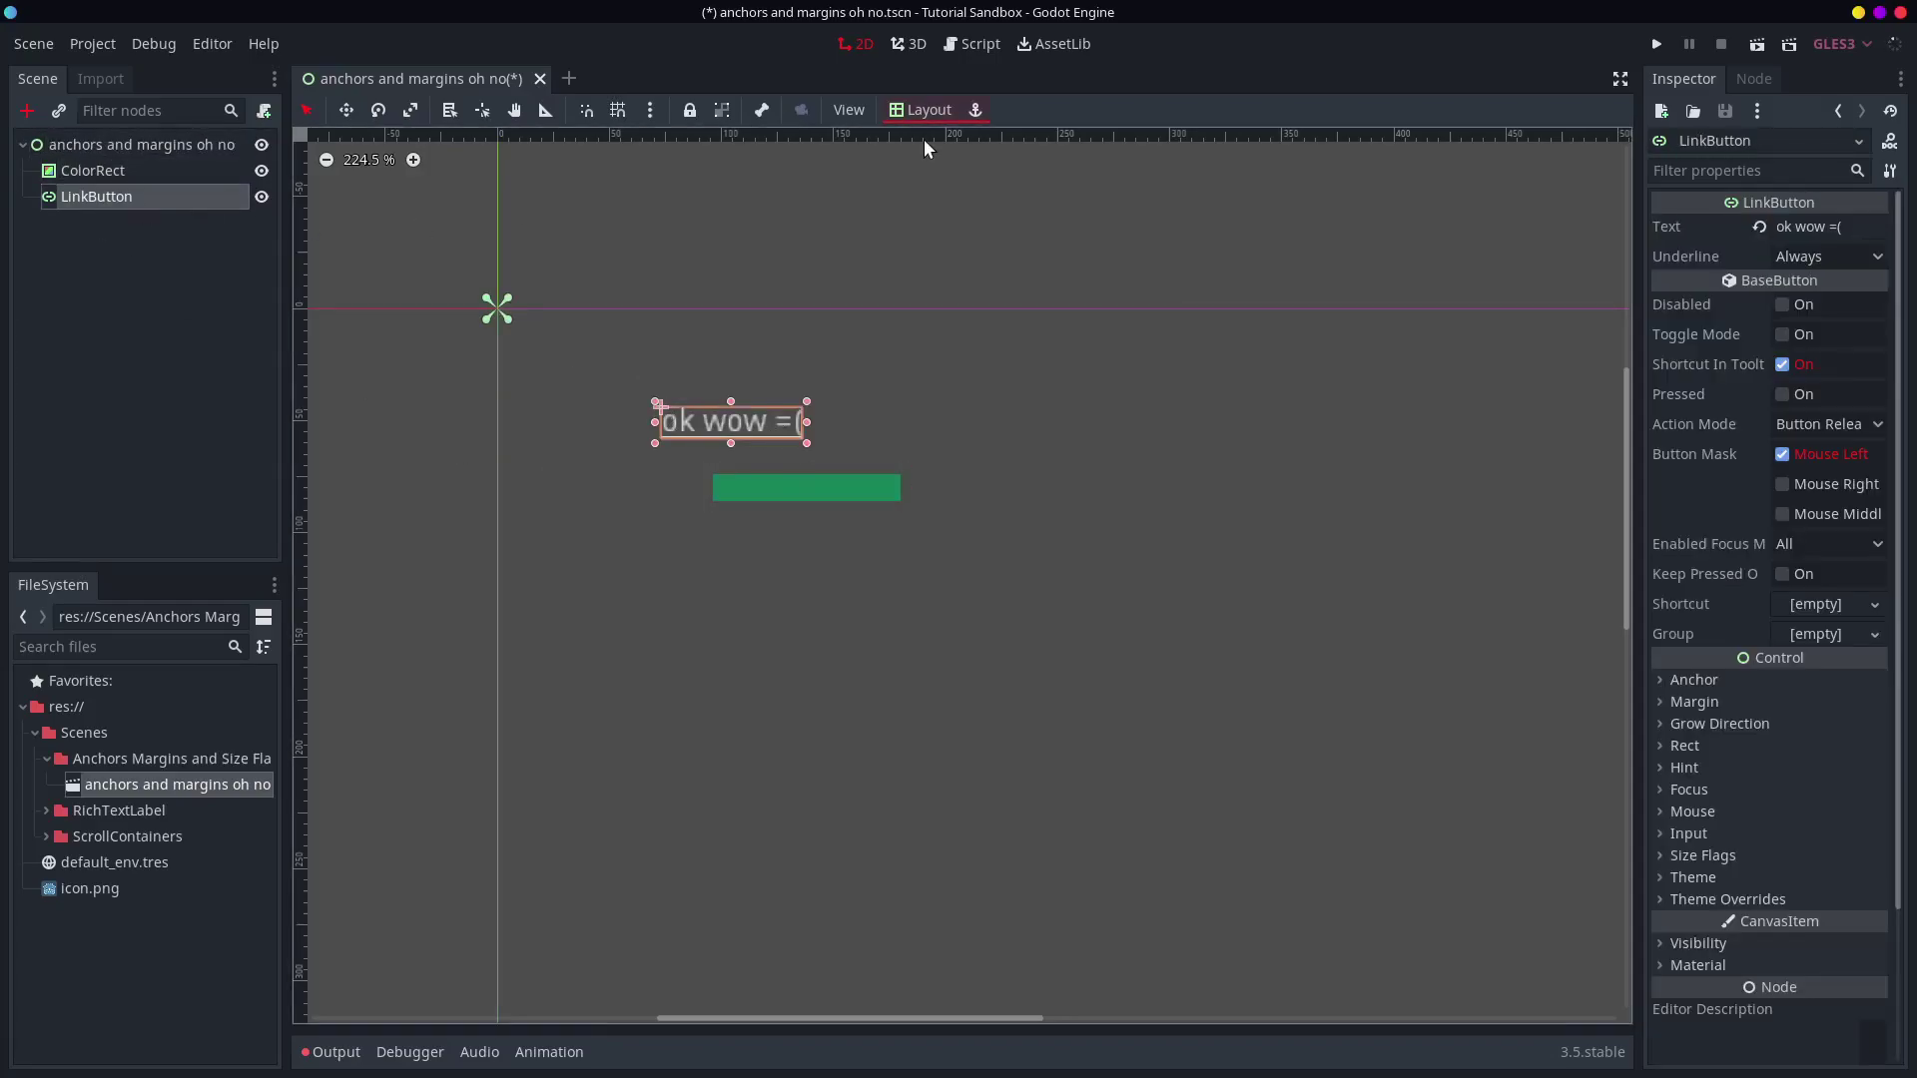
pyautogui.click(922, 110)
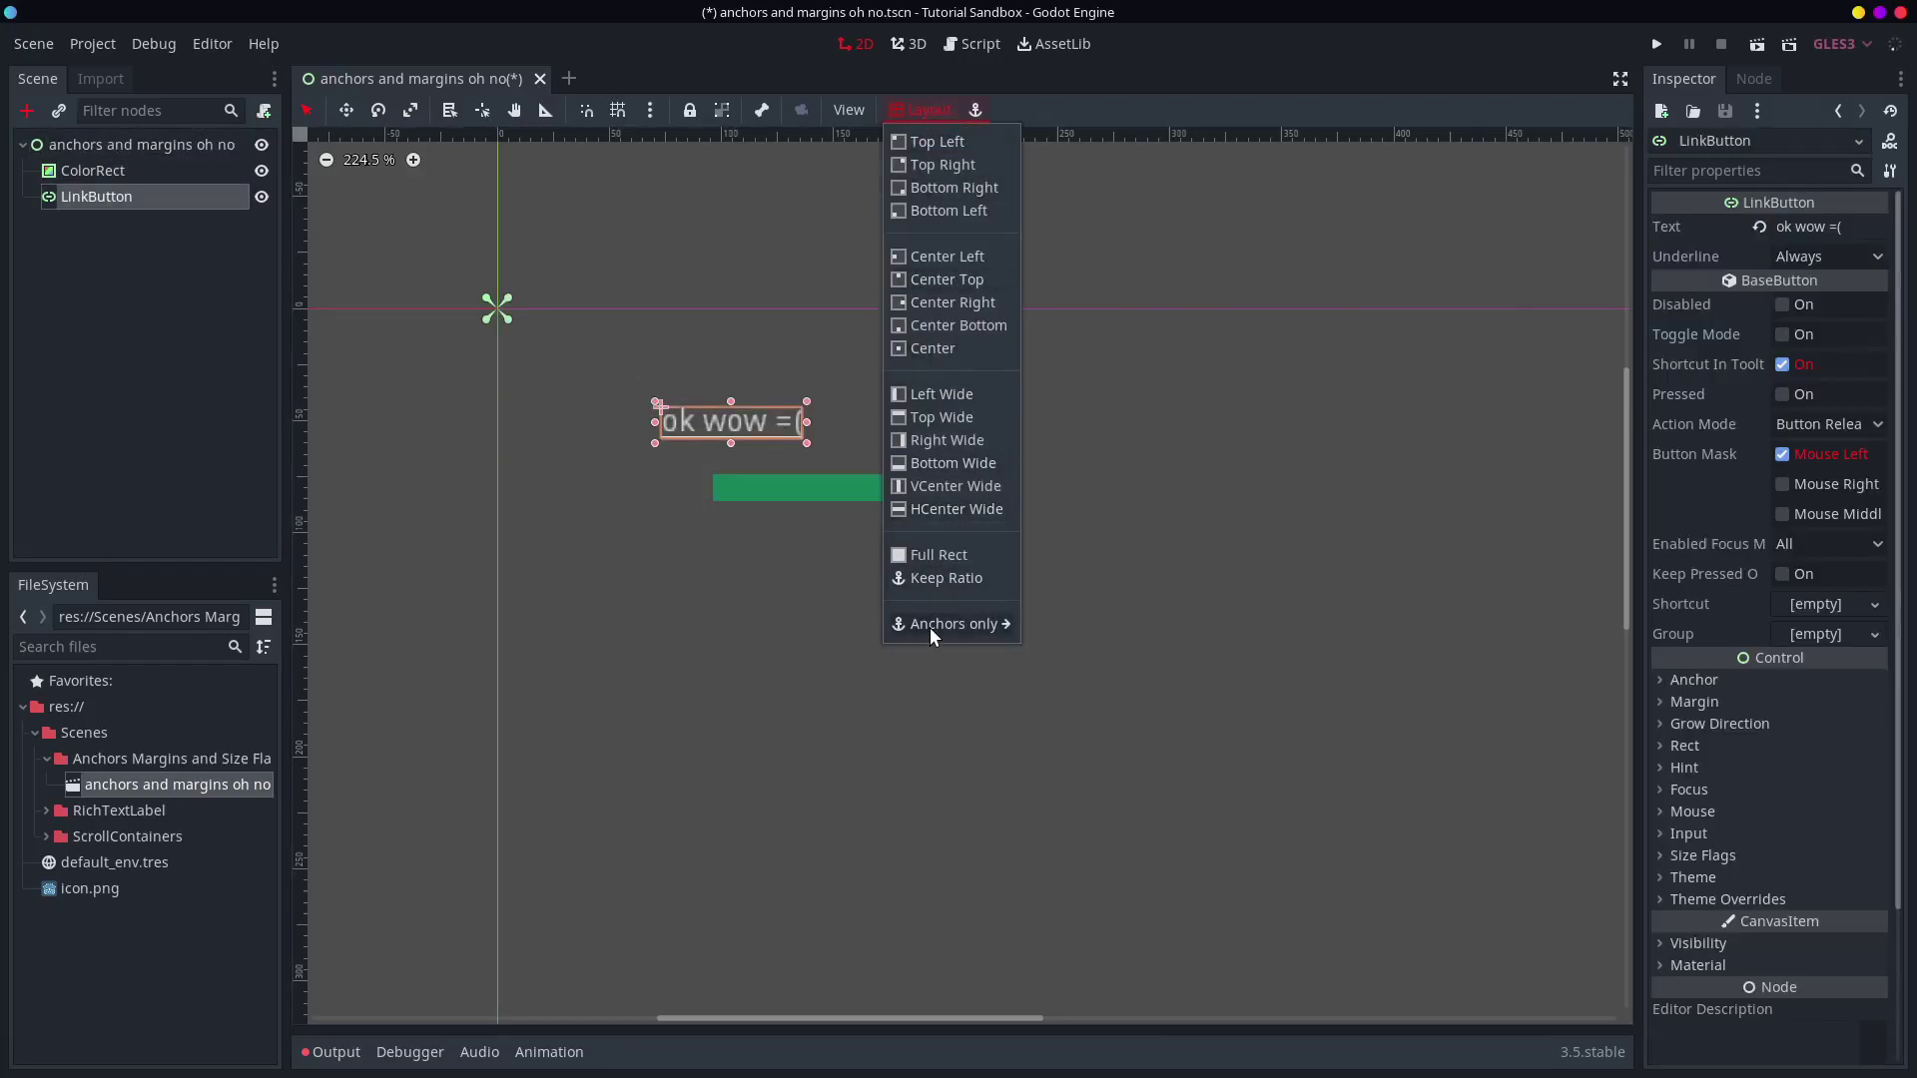
pyautogui.moveTo(931, 627)
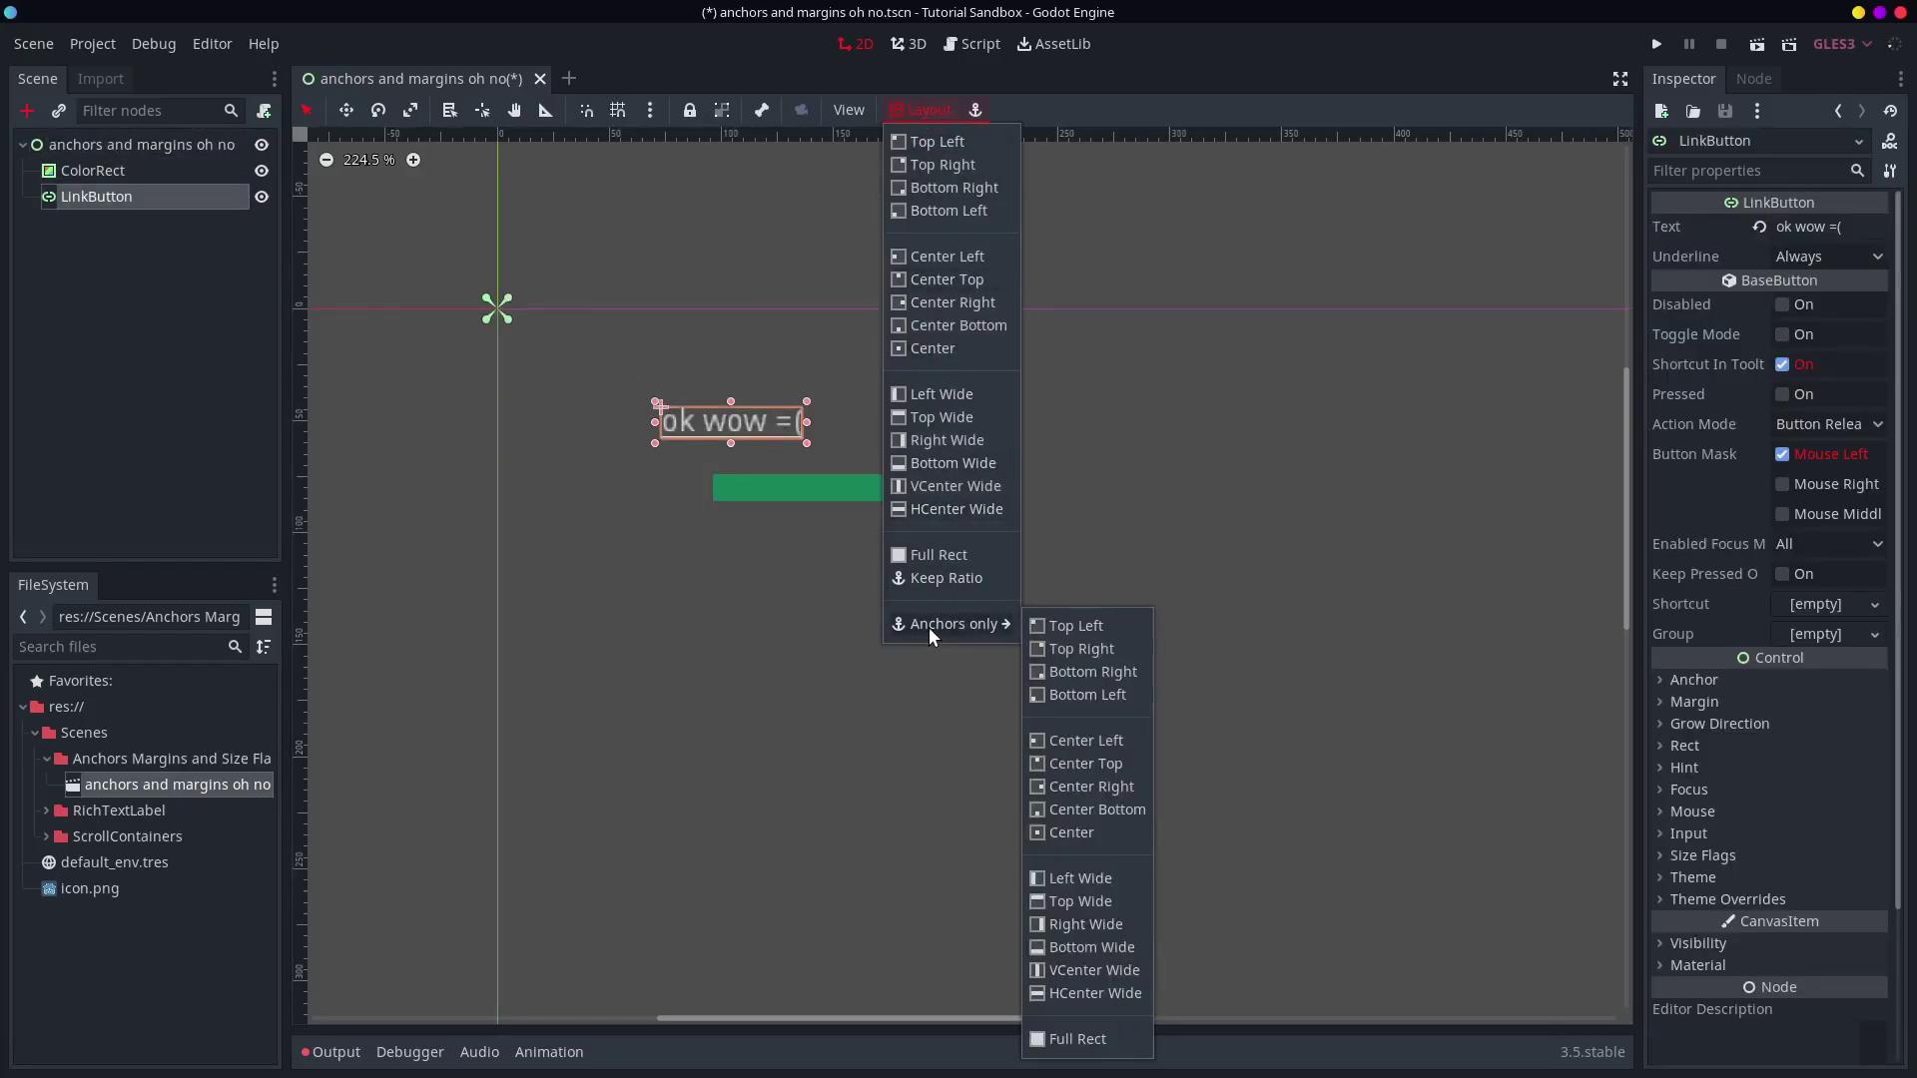
pyautogui.click(1087, 836)
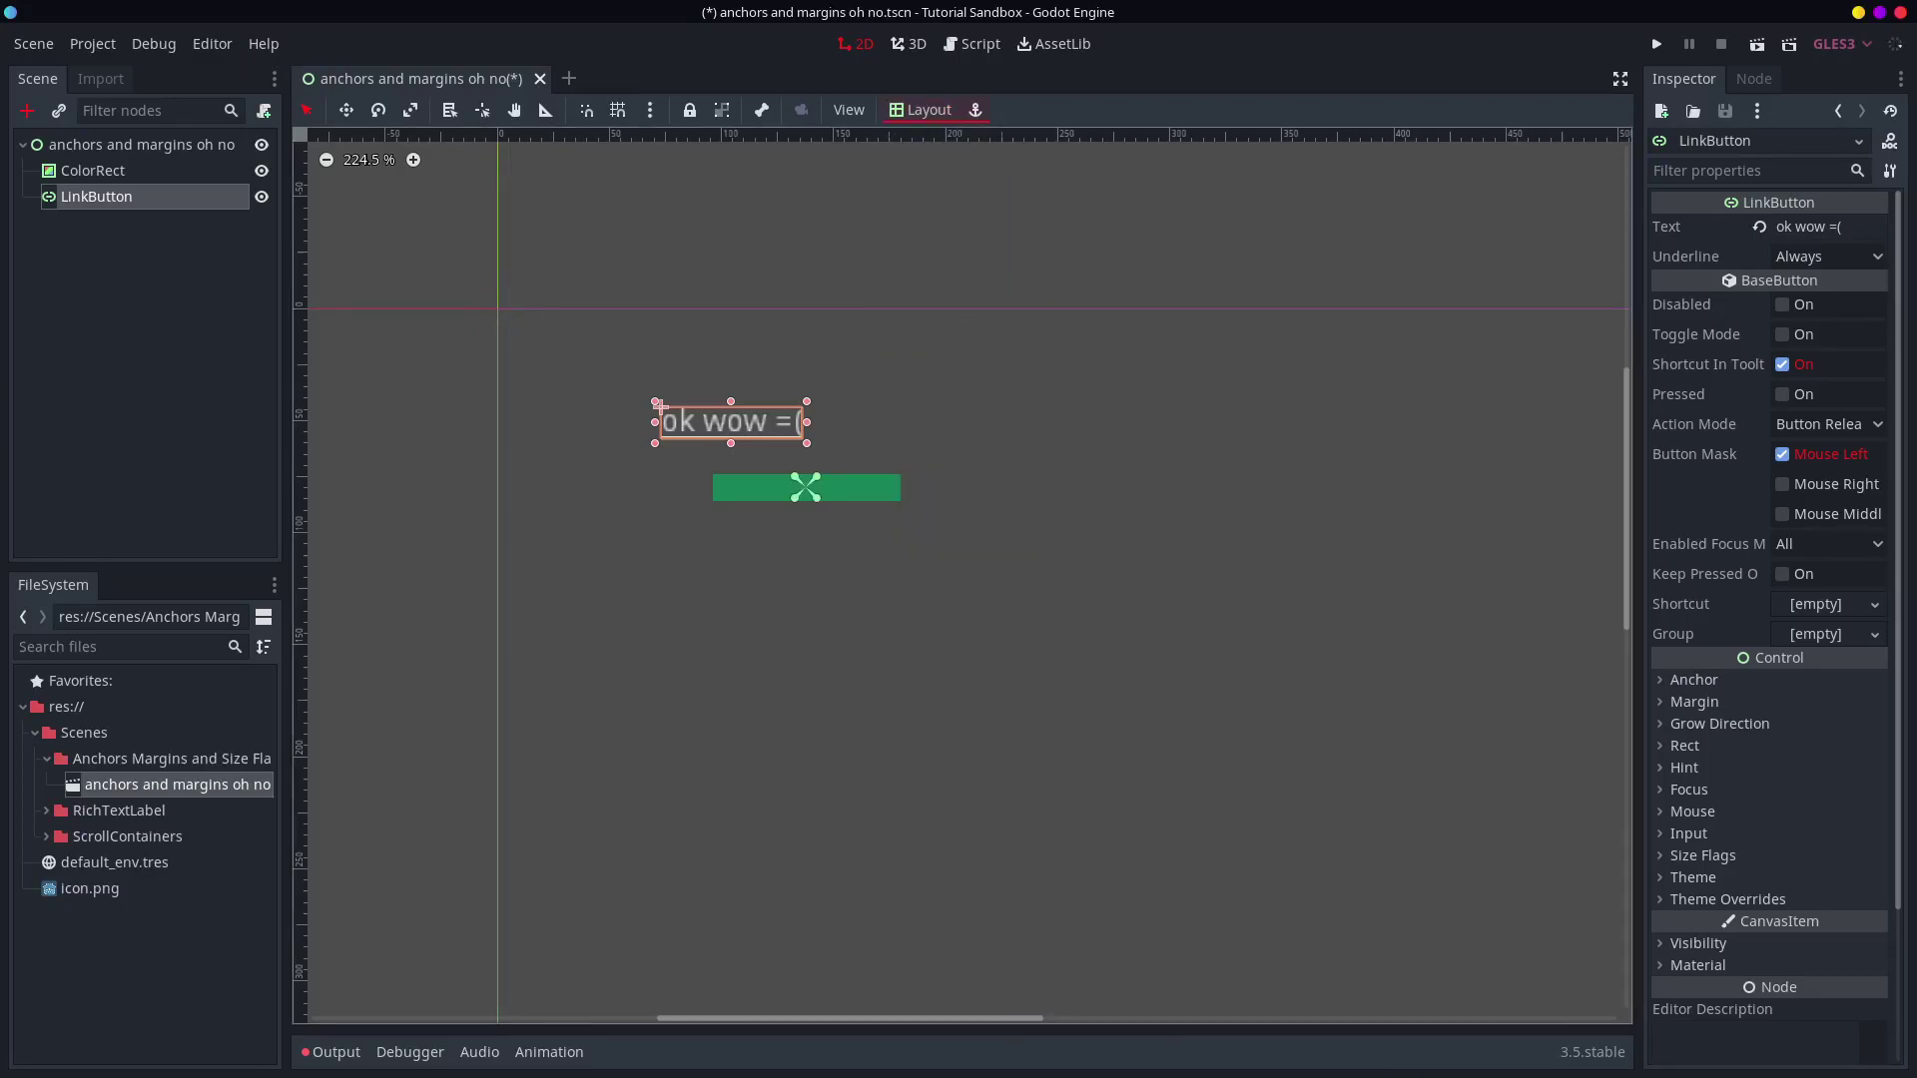
pyautogui.click(170, 146)
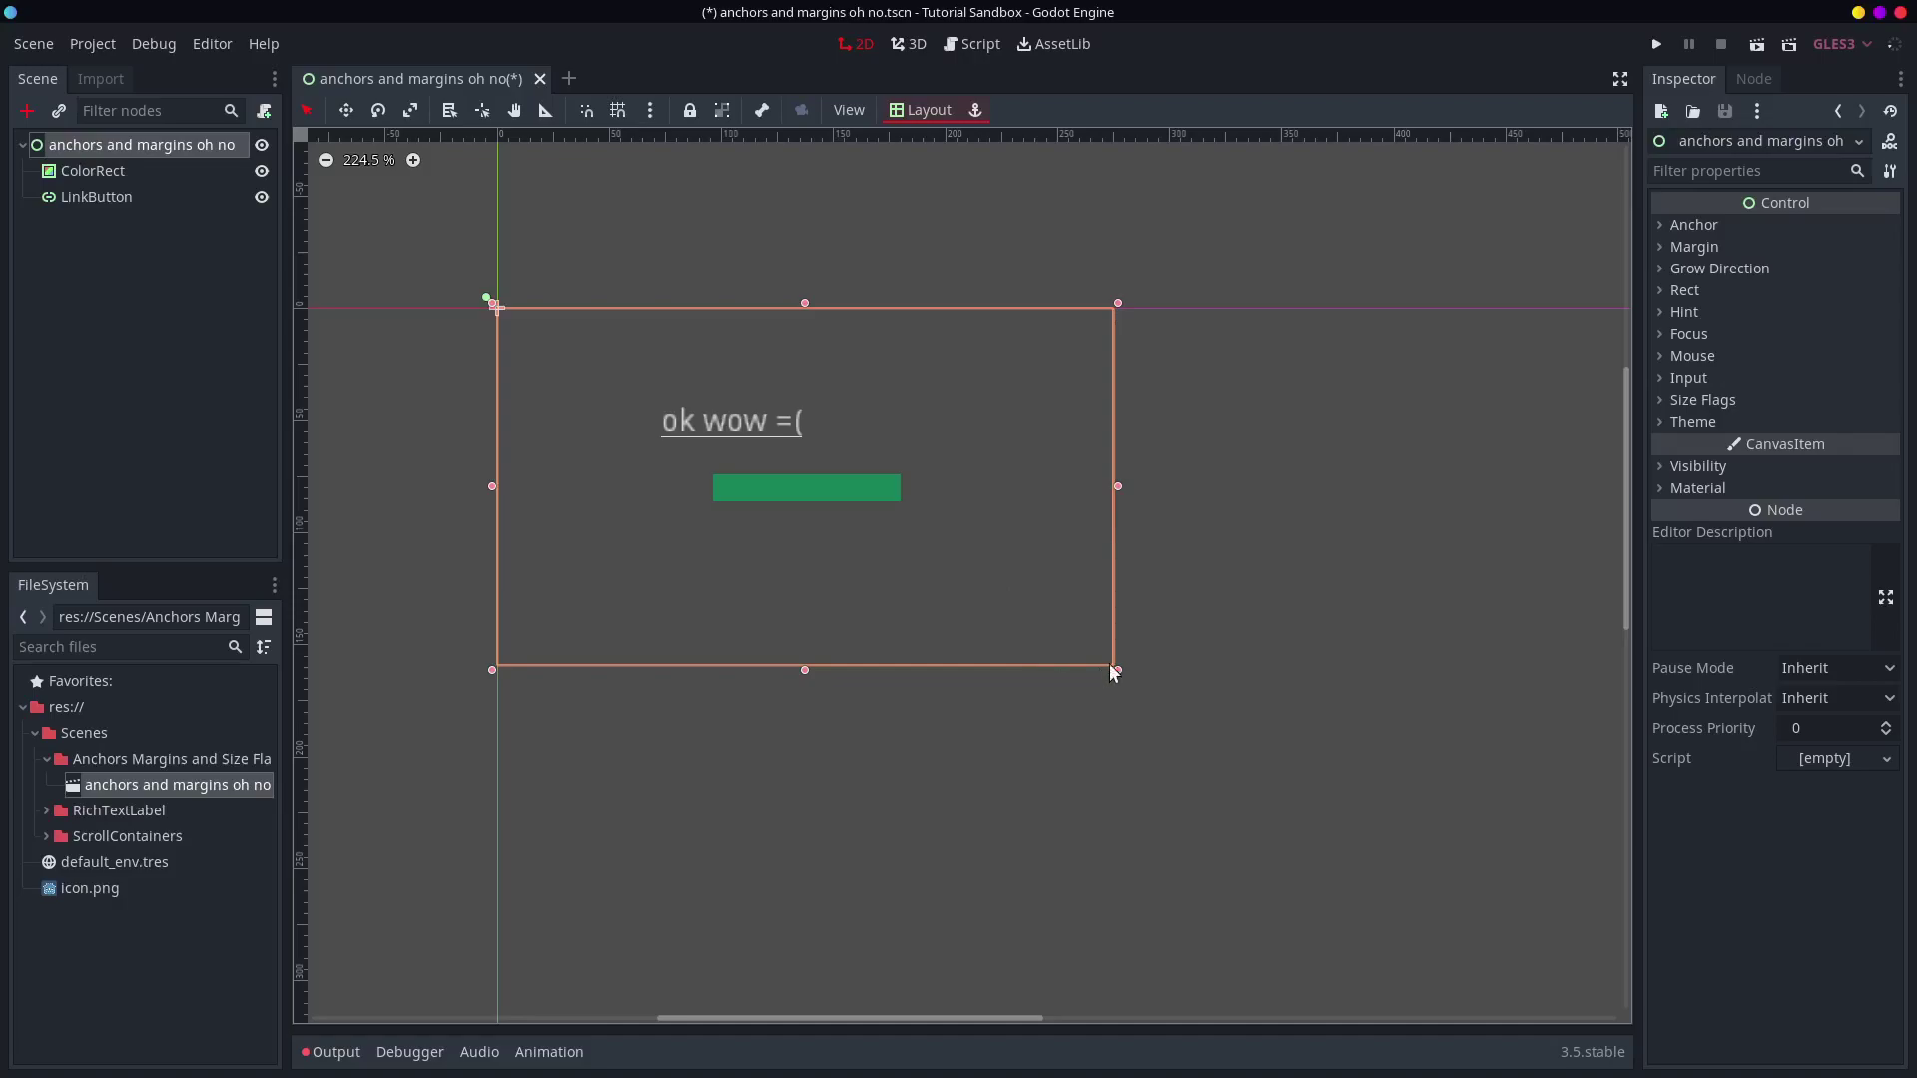
pyautogui.moveTo(1125, 682); pyautogui.dragTo(954, 667)
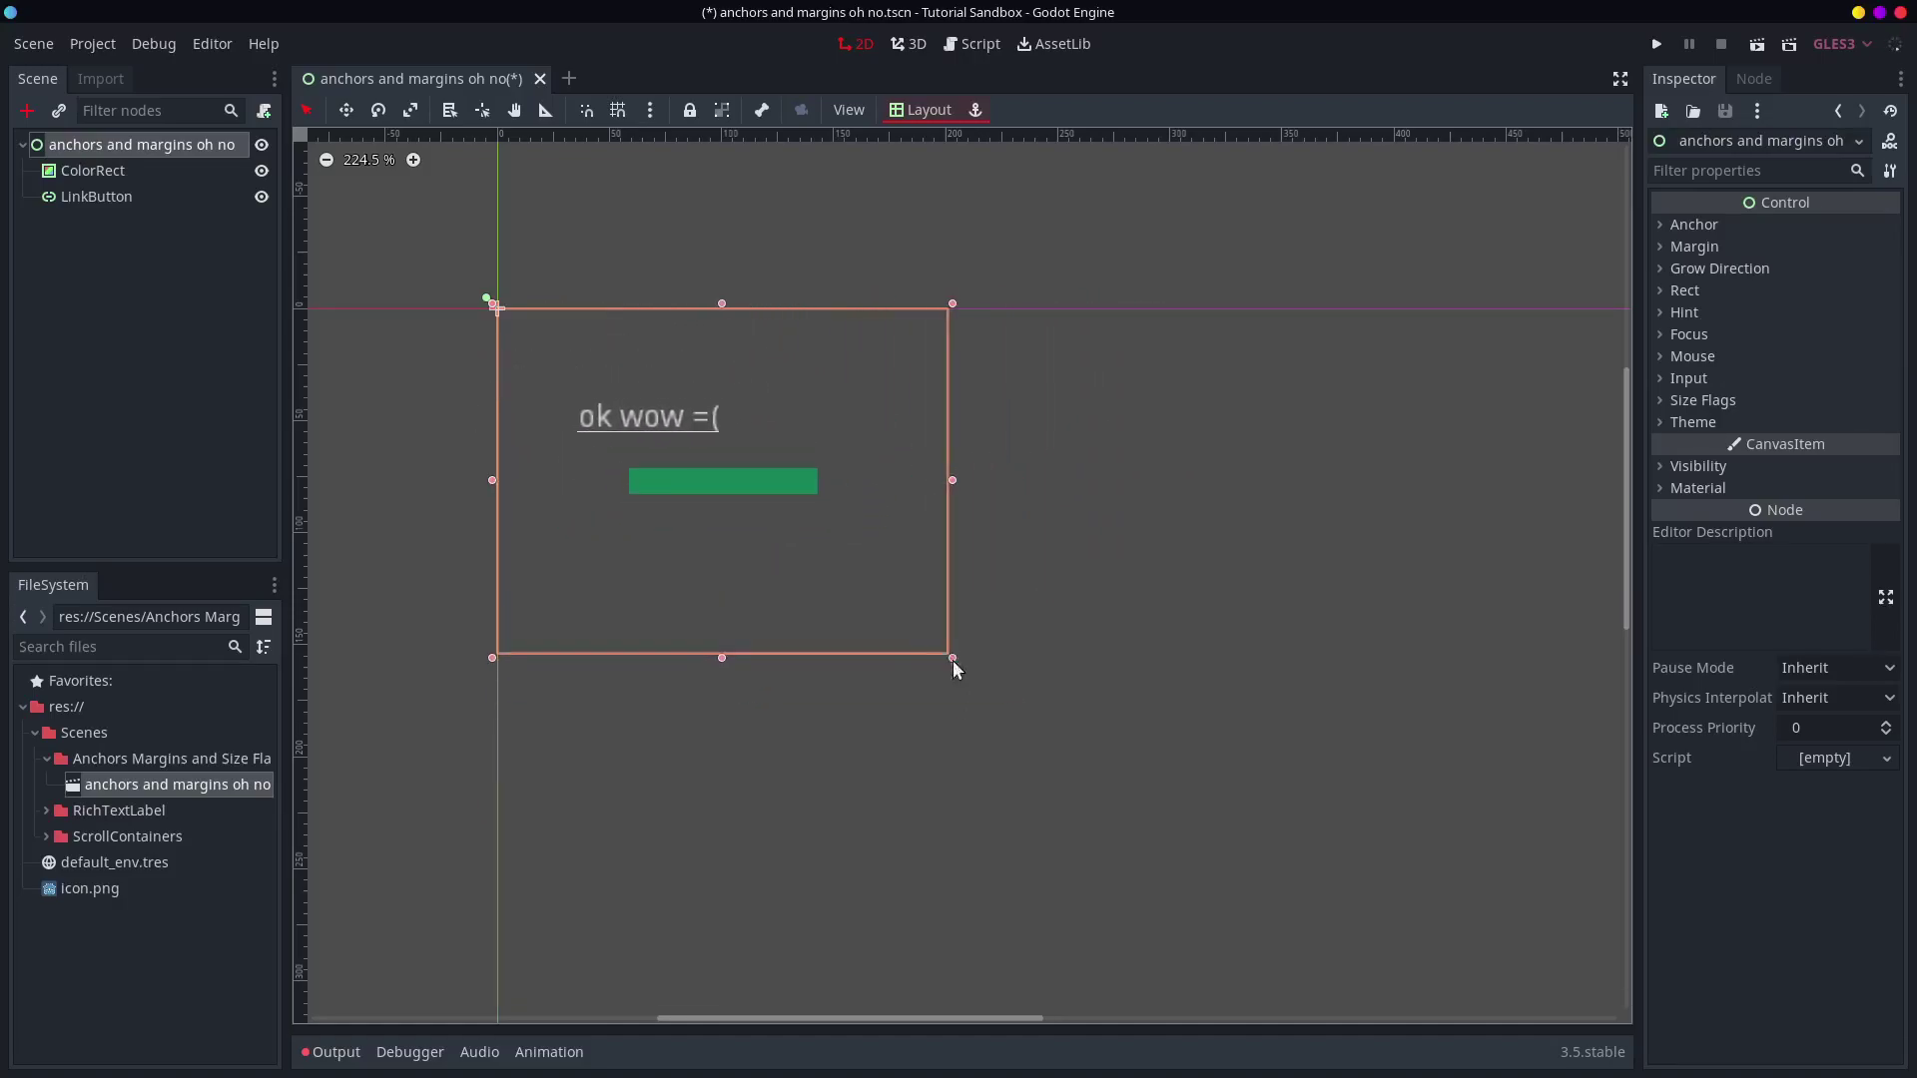
# - Review the ColorRect's Layout presets, closing them without changing its centre anchors or margins
pyautogui.click(941, 109)
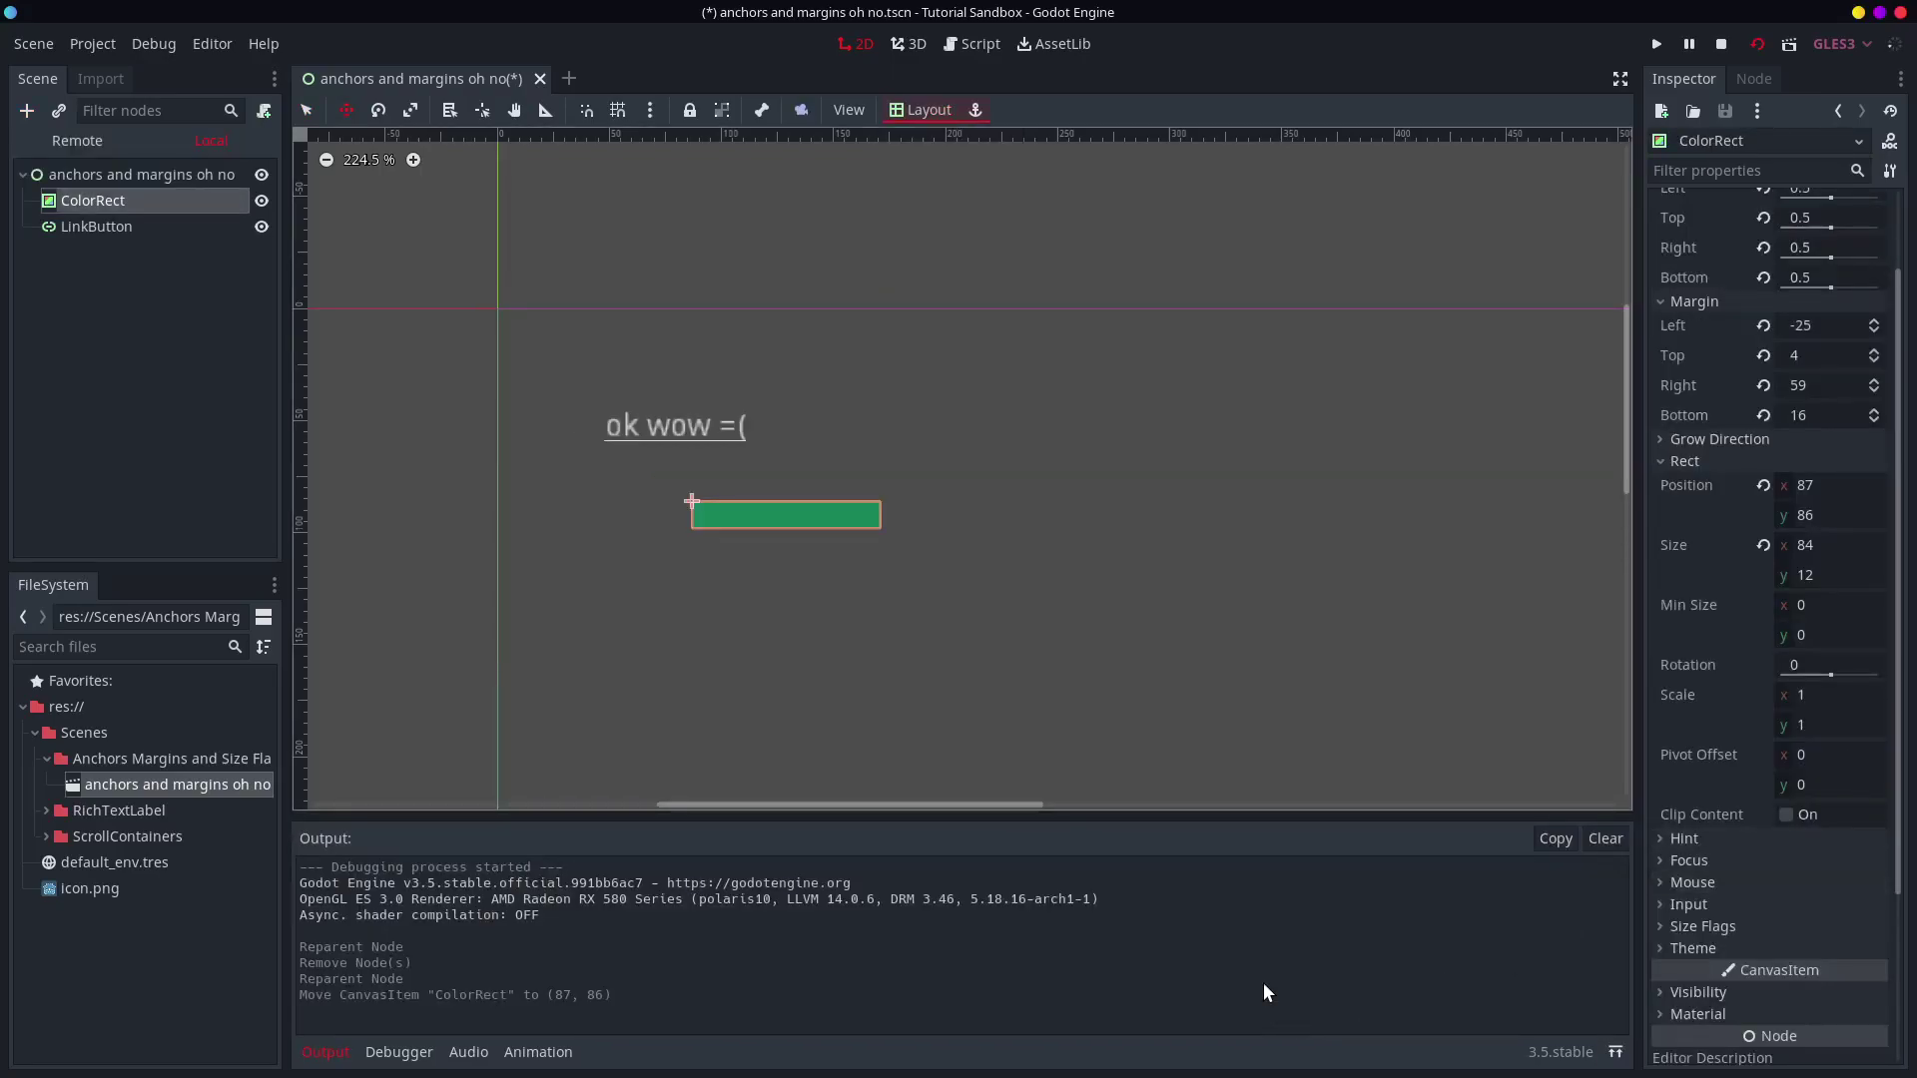
pyautogui.scroll(3, 1815, 597)
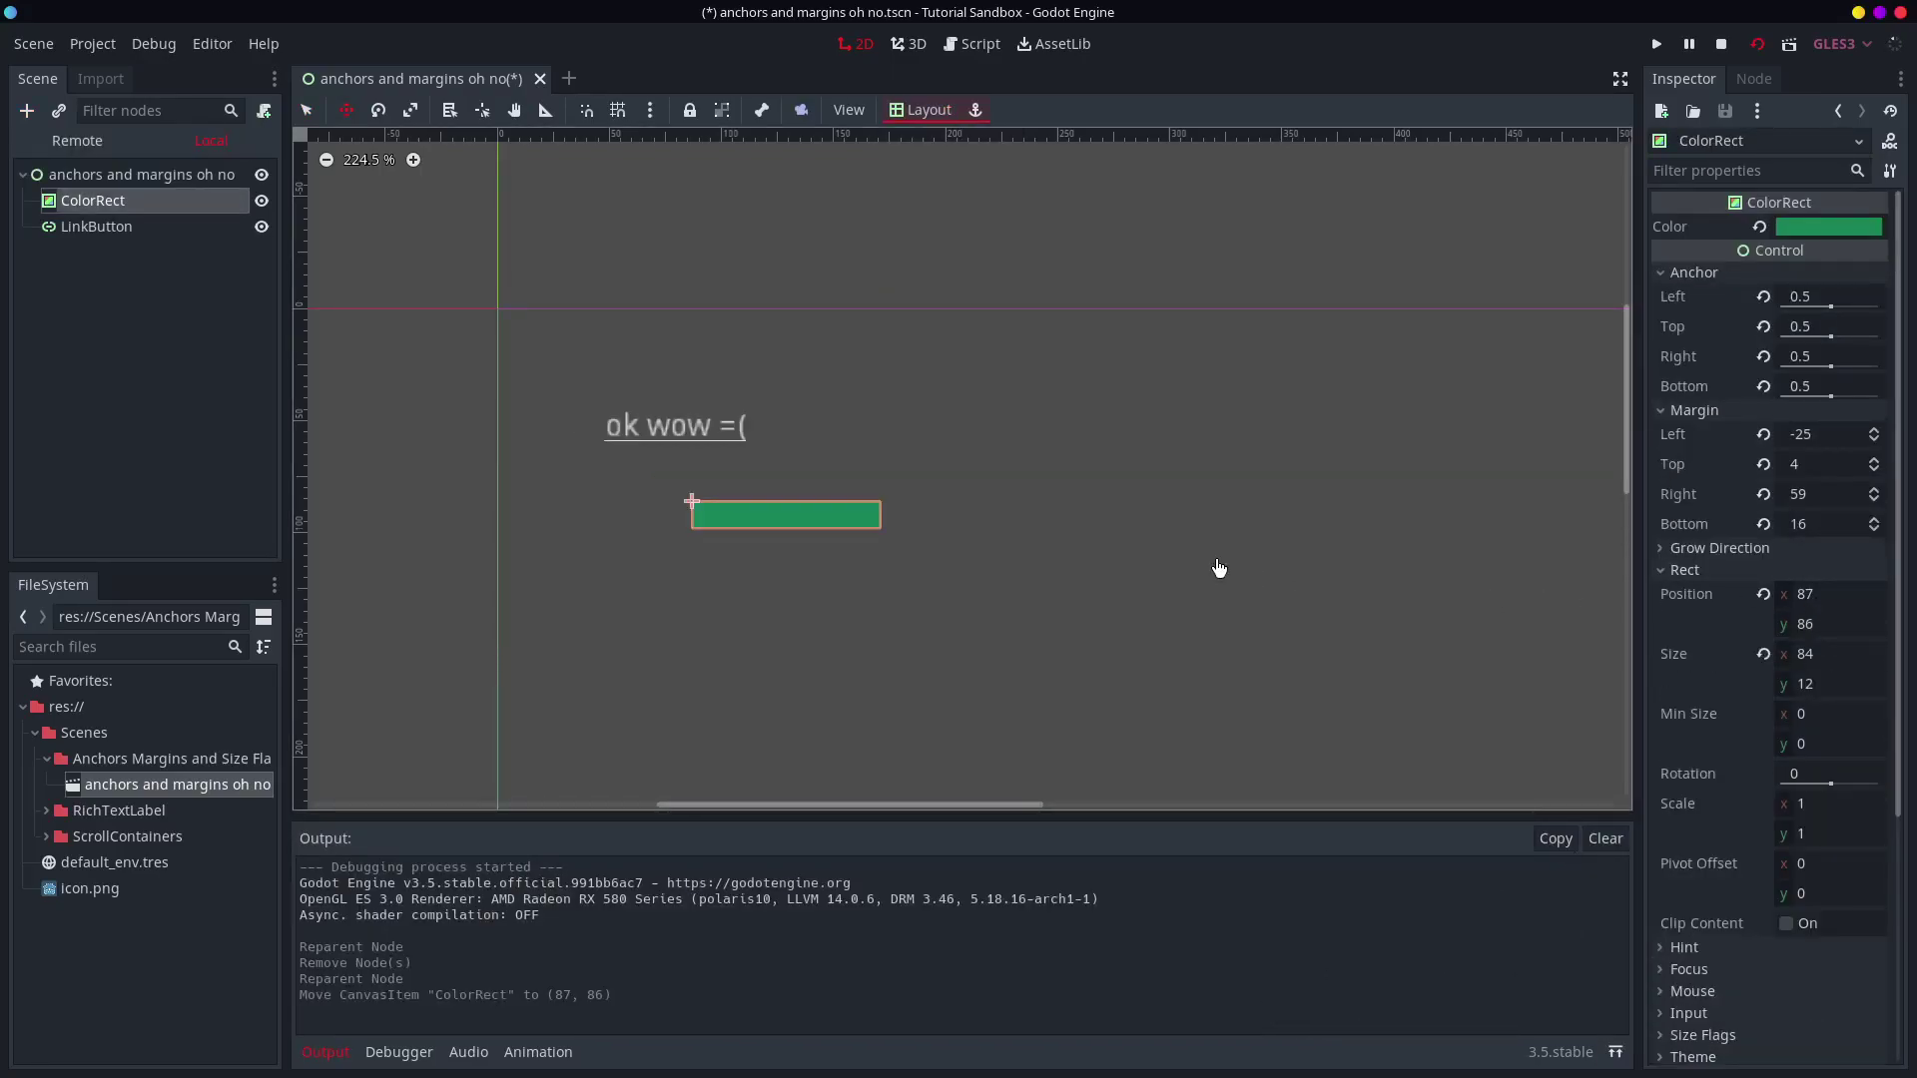
pyautogui.click(920, 109)
pyautogui.click(975, 112)
pyautogui.click(948, 110)
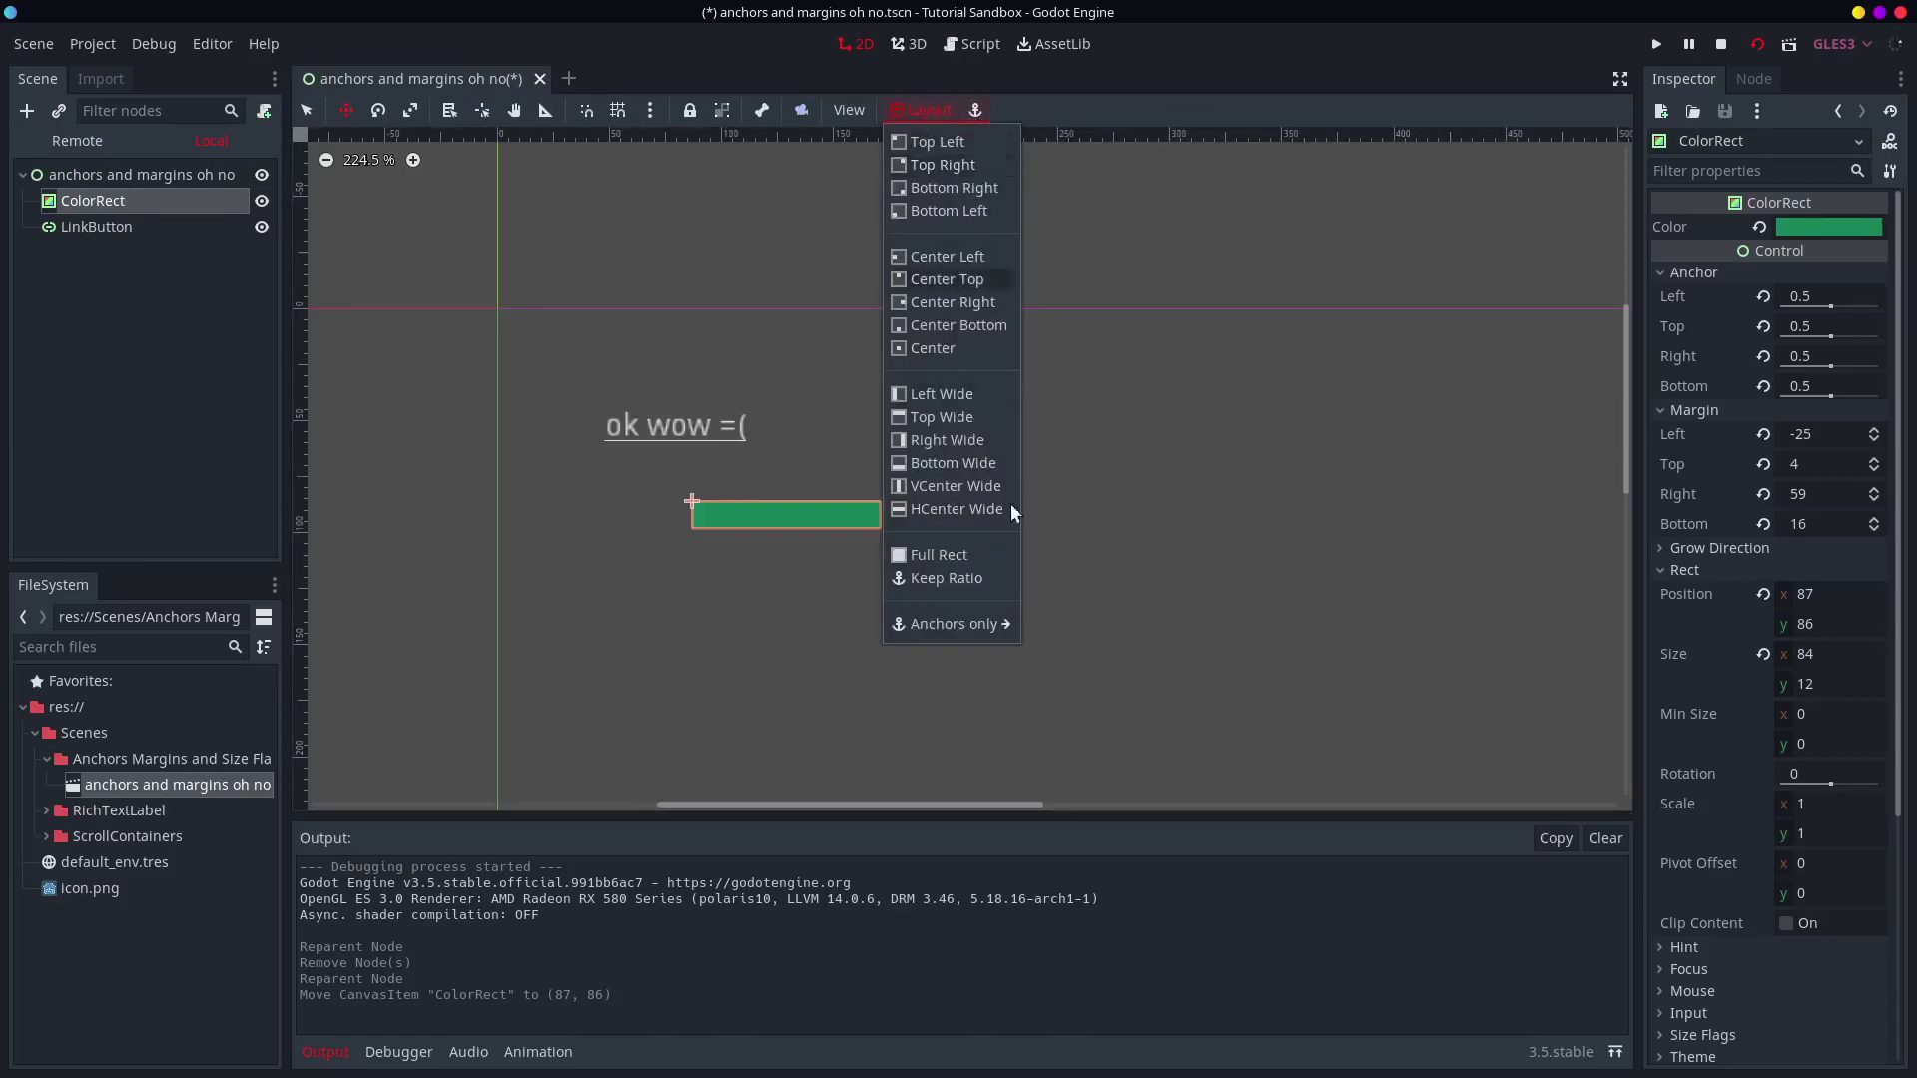
pyautogui.moveTo(986, 622)
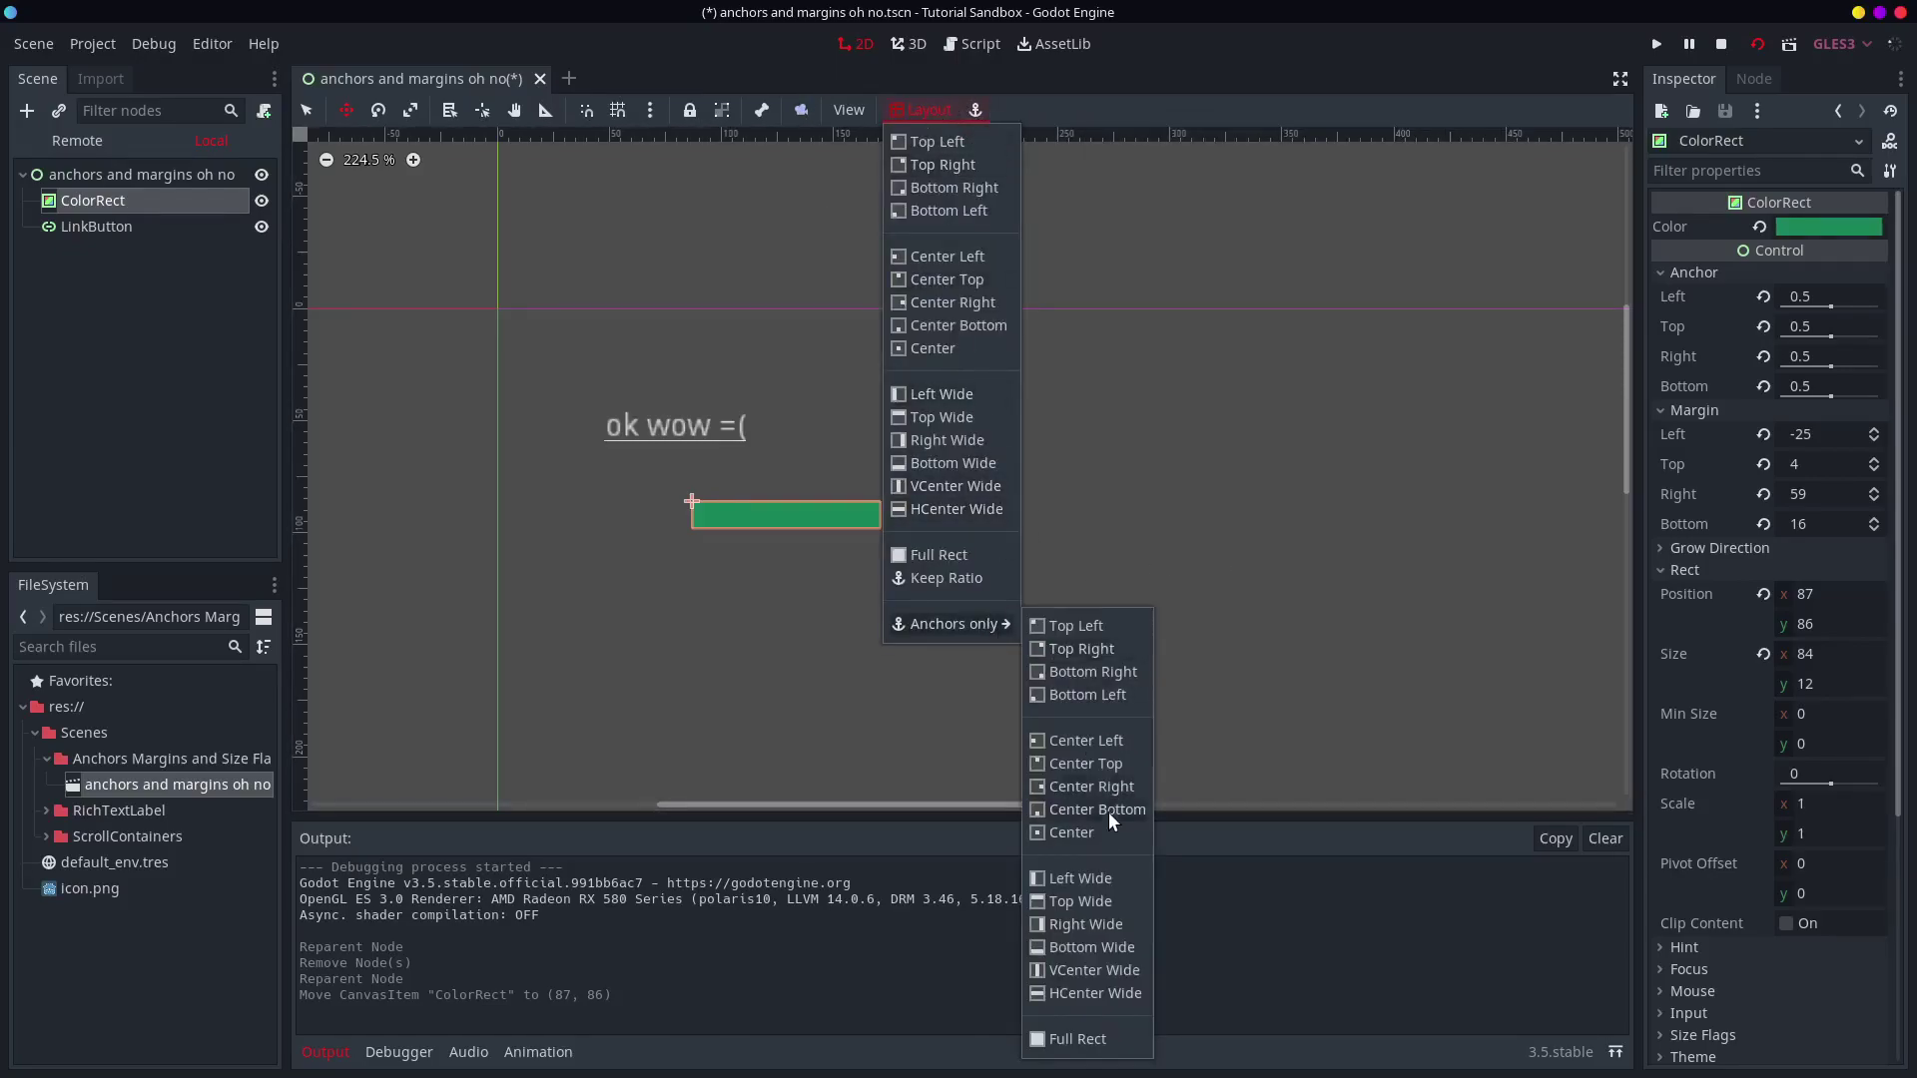
pyautogui.click(1312, 67)
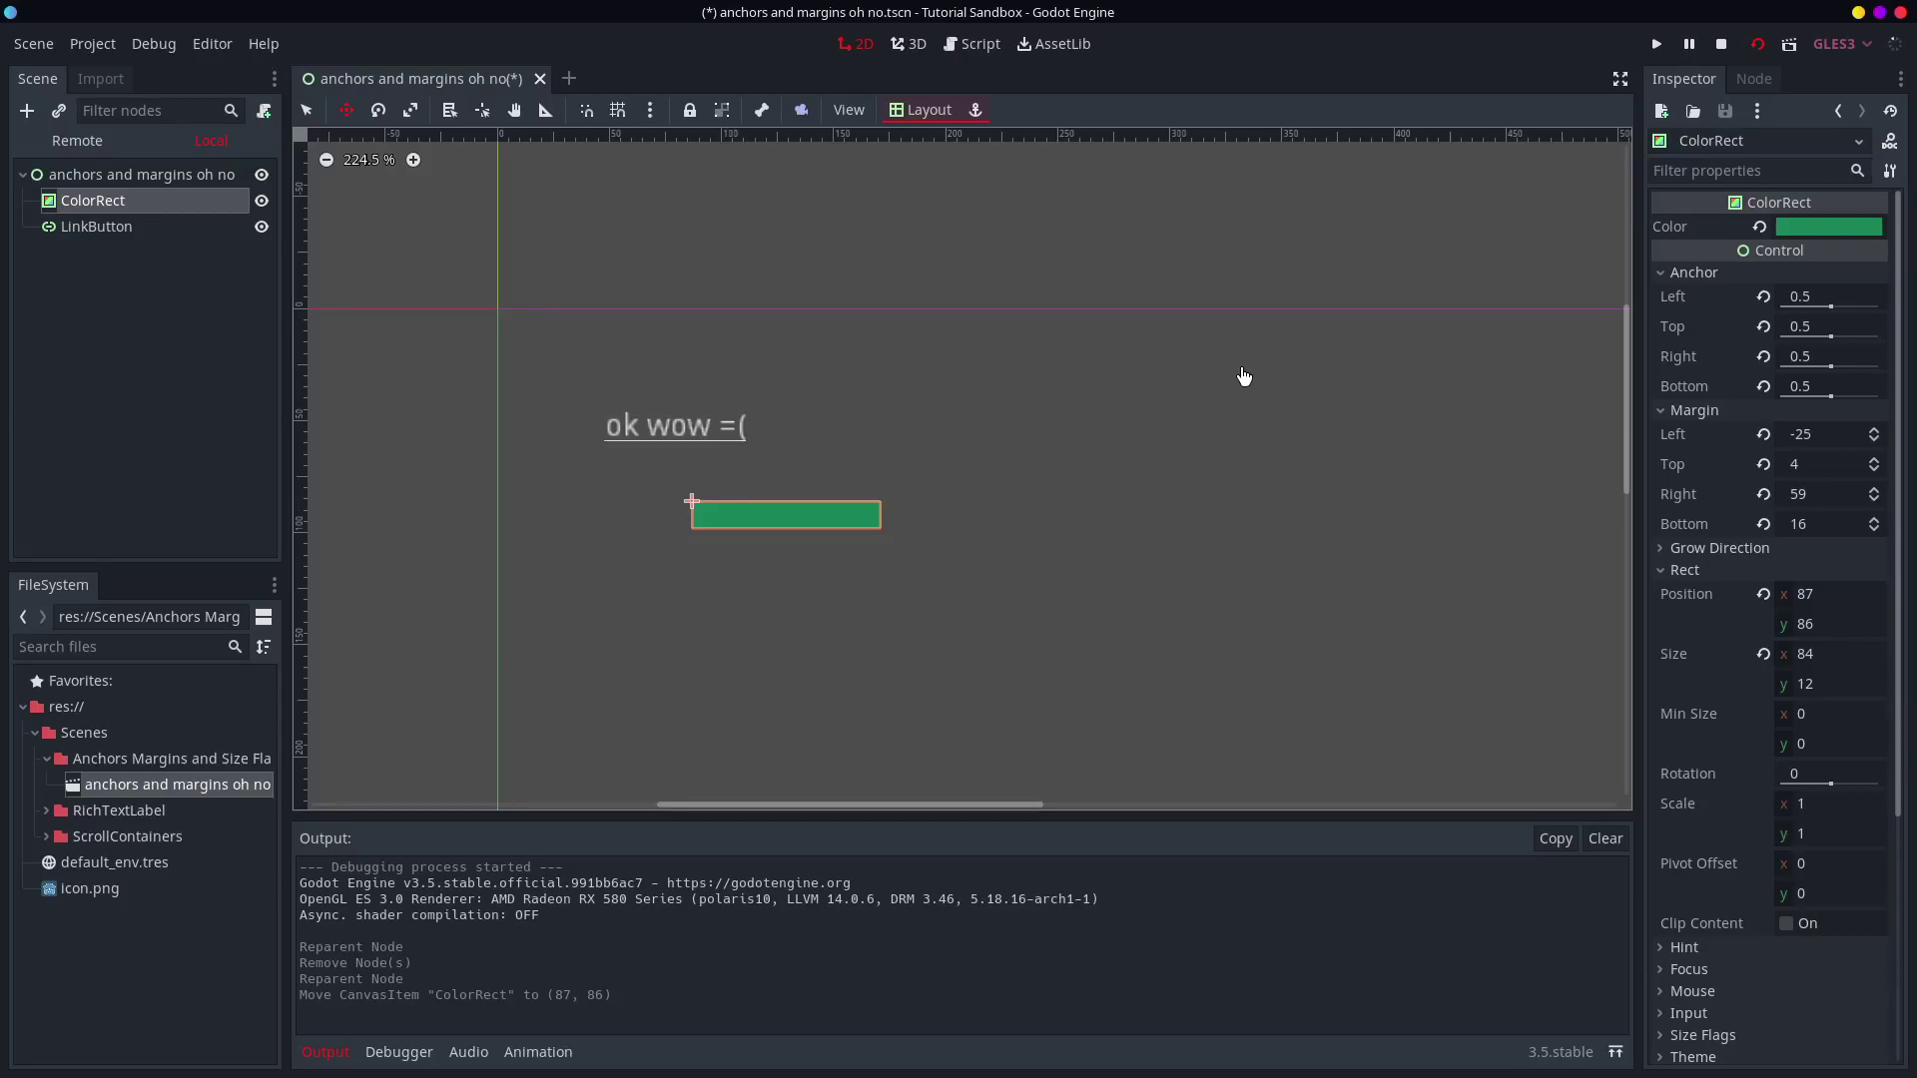
# - Open the Create New Node dialog under the root Control and search 'container'
pyautogui.click(162, 175)
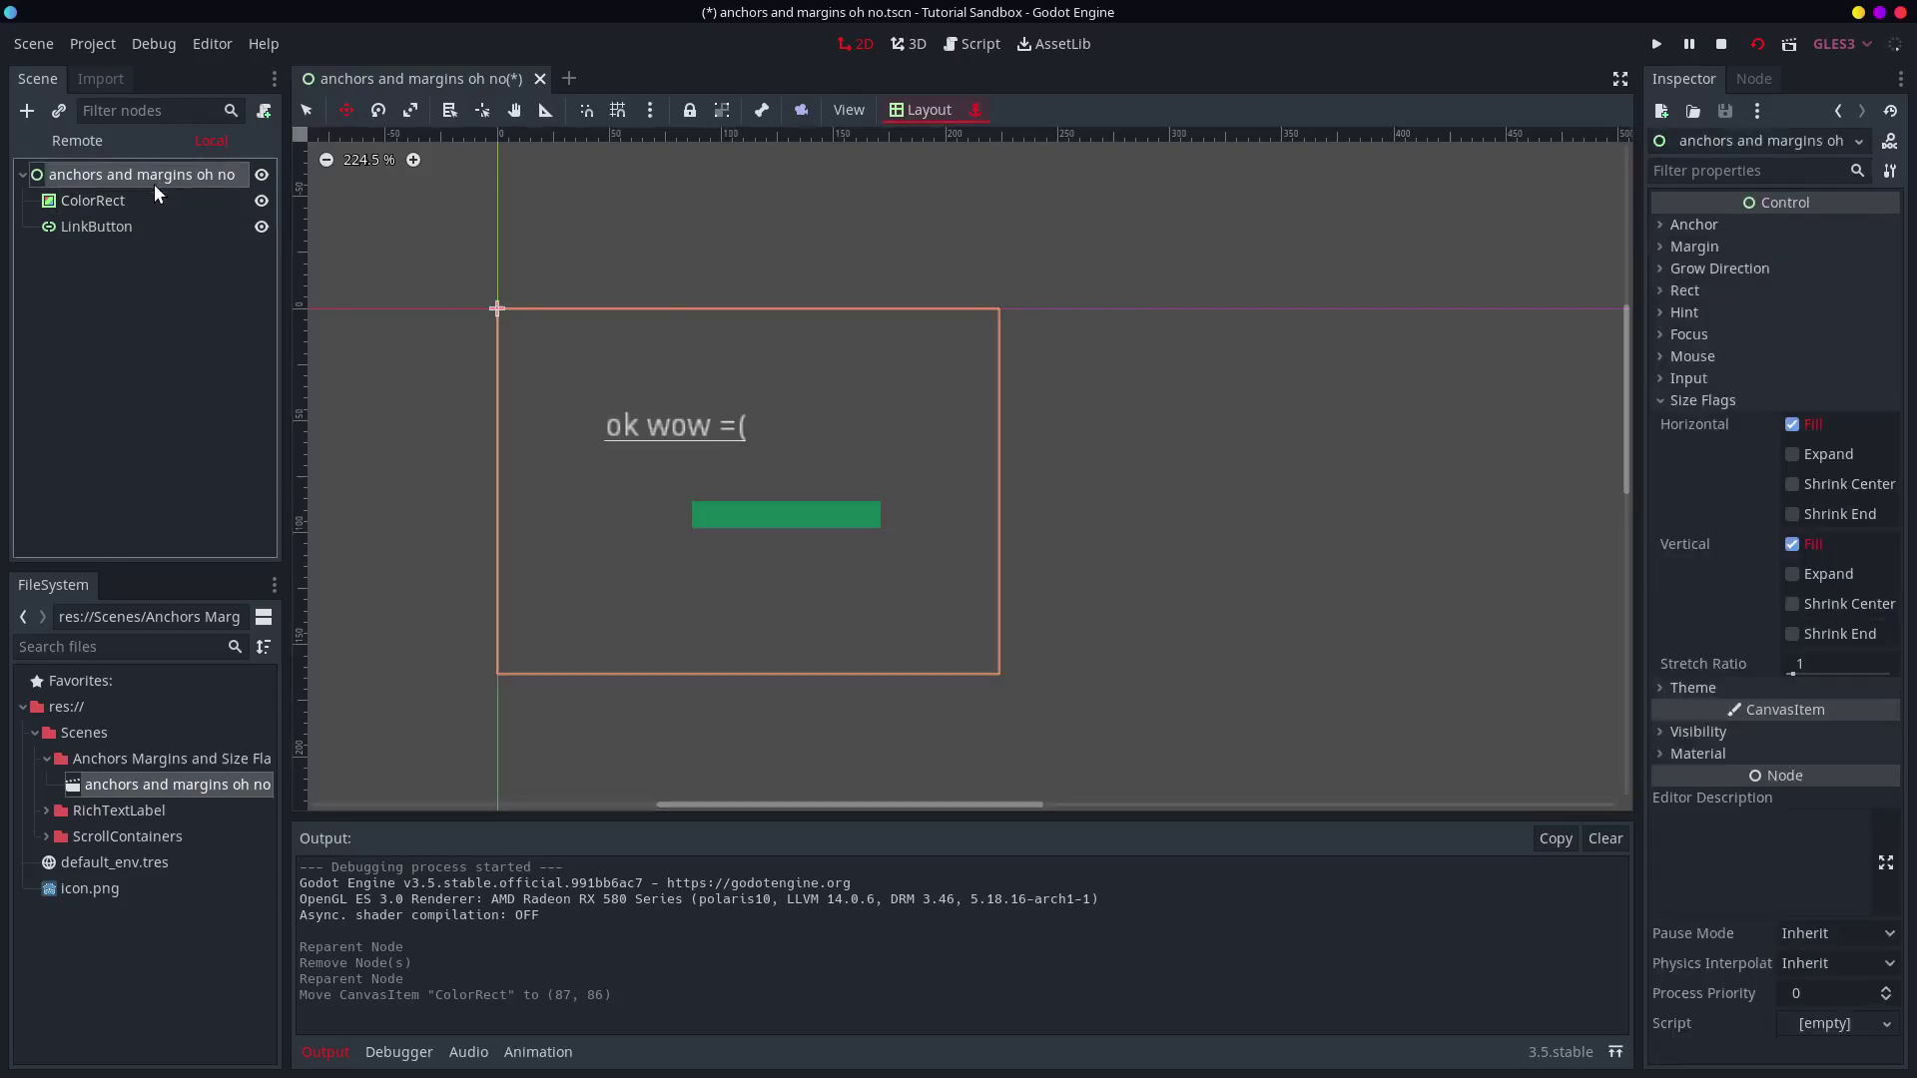
pyautogui.hotkey('ctrl', 'a')
pyautogui.write('container')
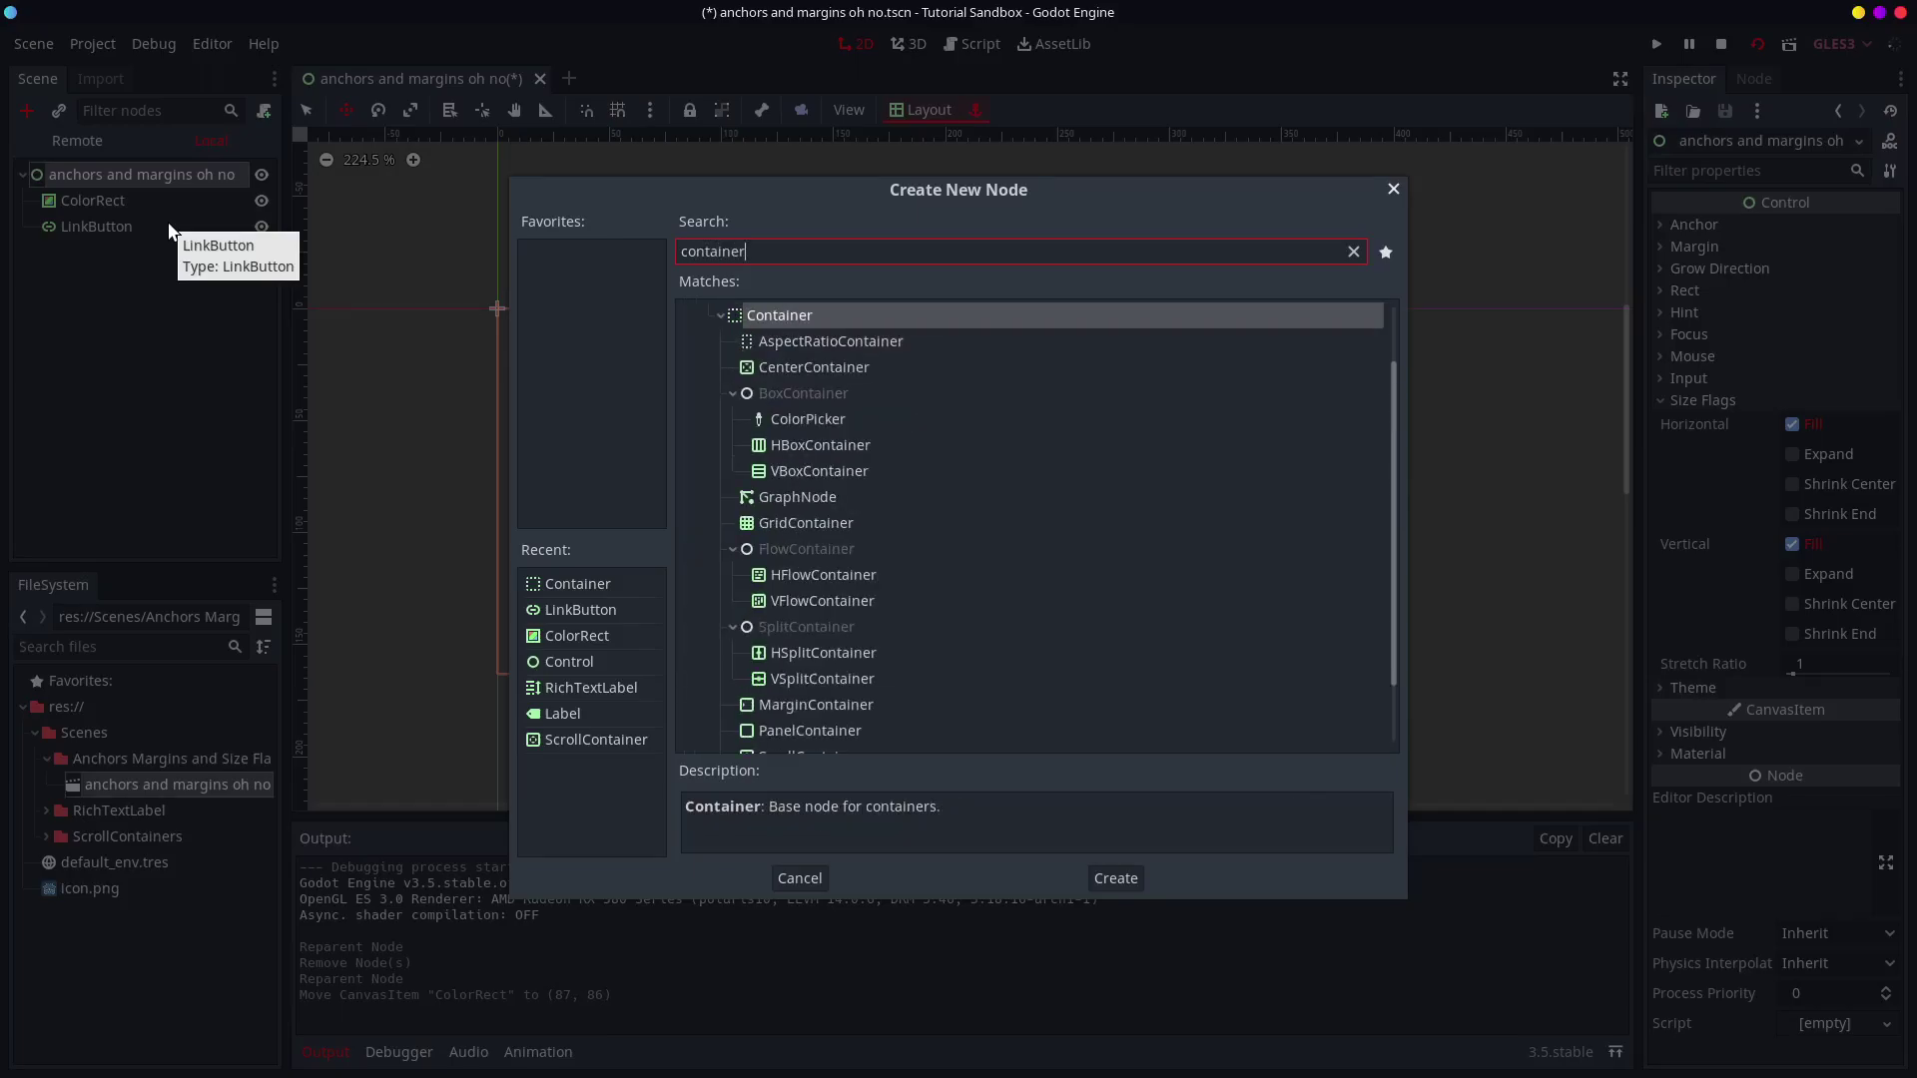
pyautogui.scroll(-3, 949, 514)
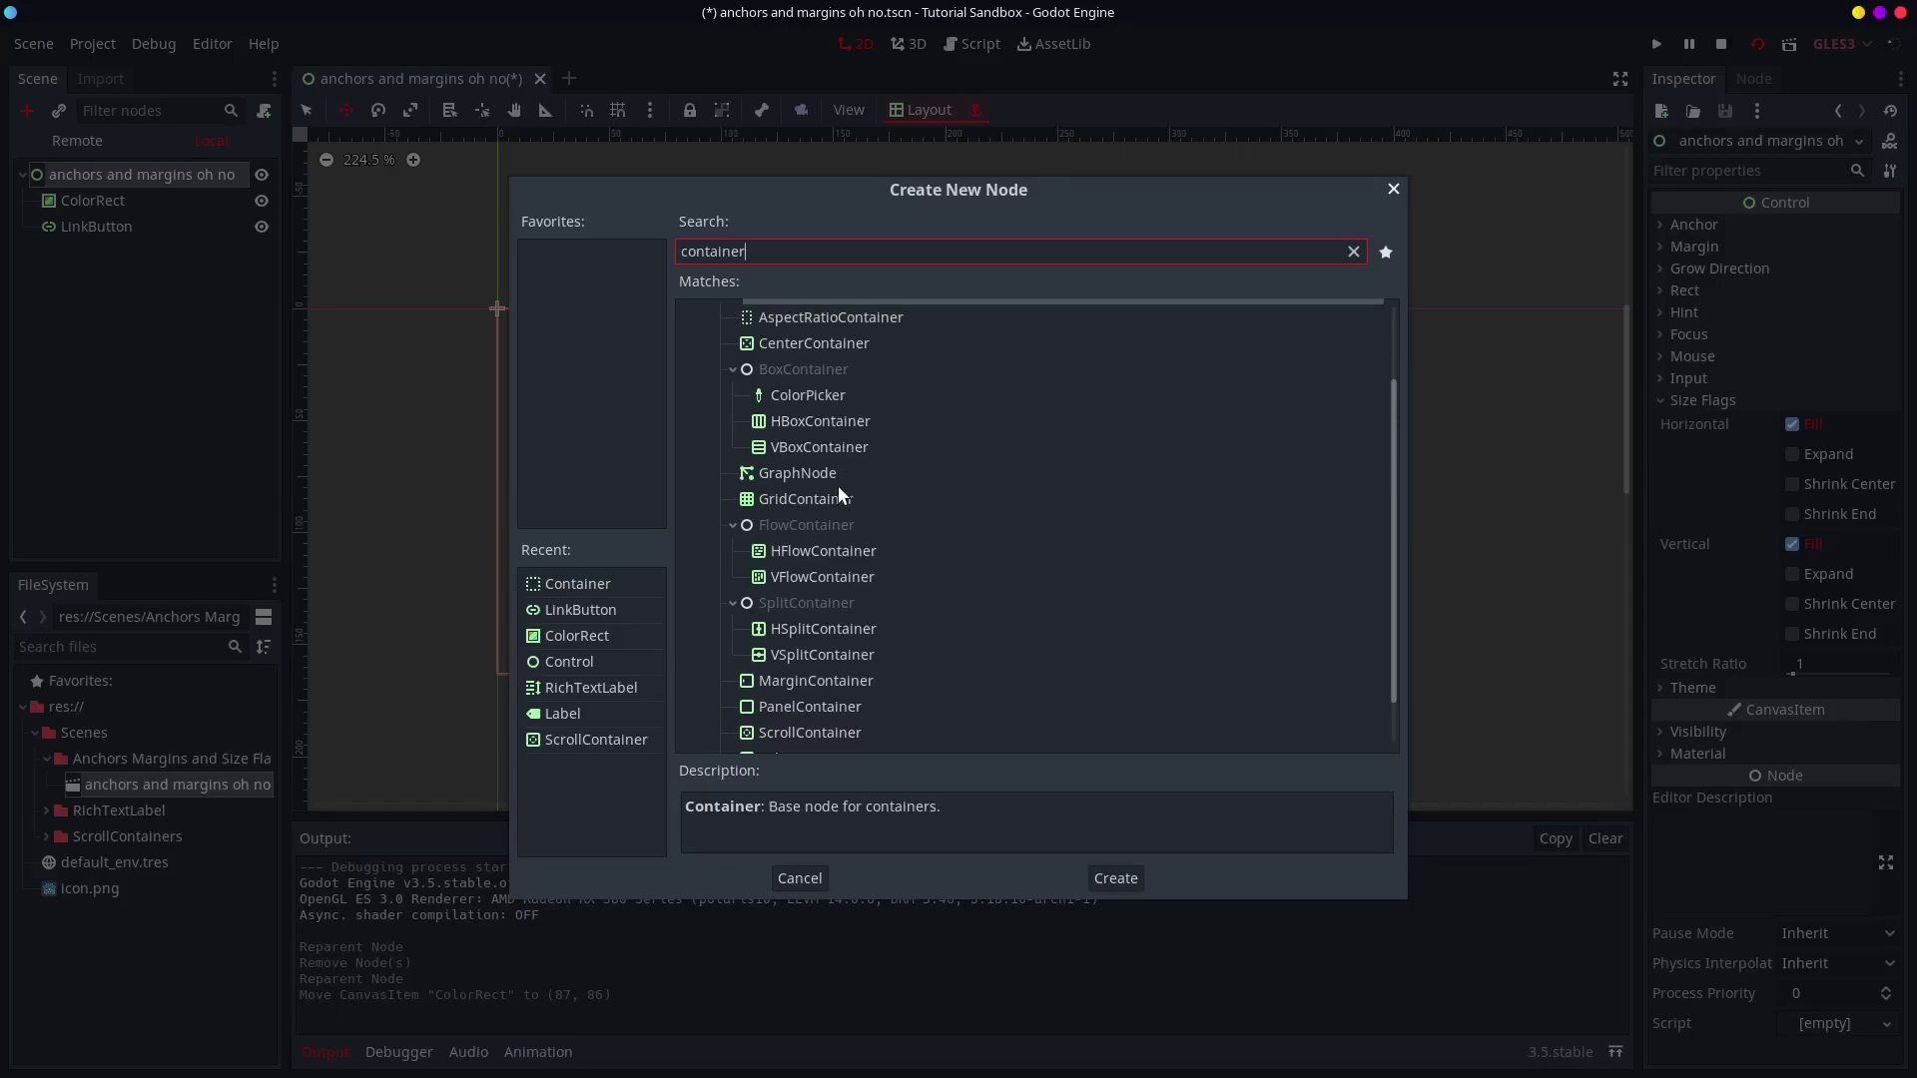
# - Browse the GridContainer, VBoxContainer and Container entries in the matches list
pyautogui.click(813, 500)
pyautogui.click(853, 446)
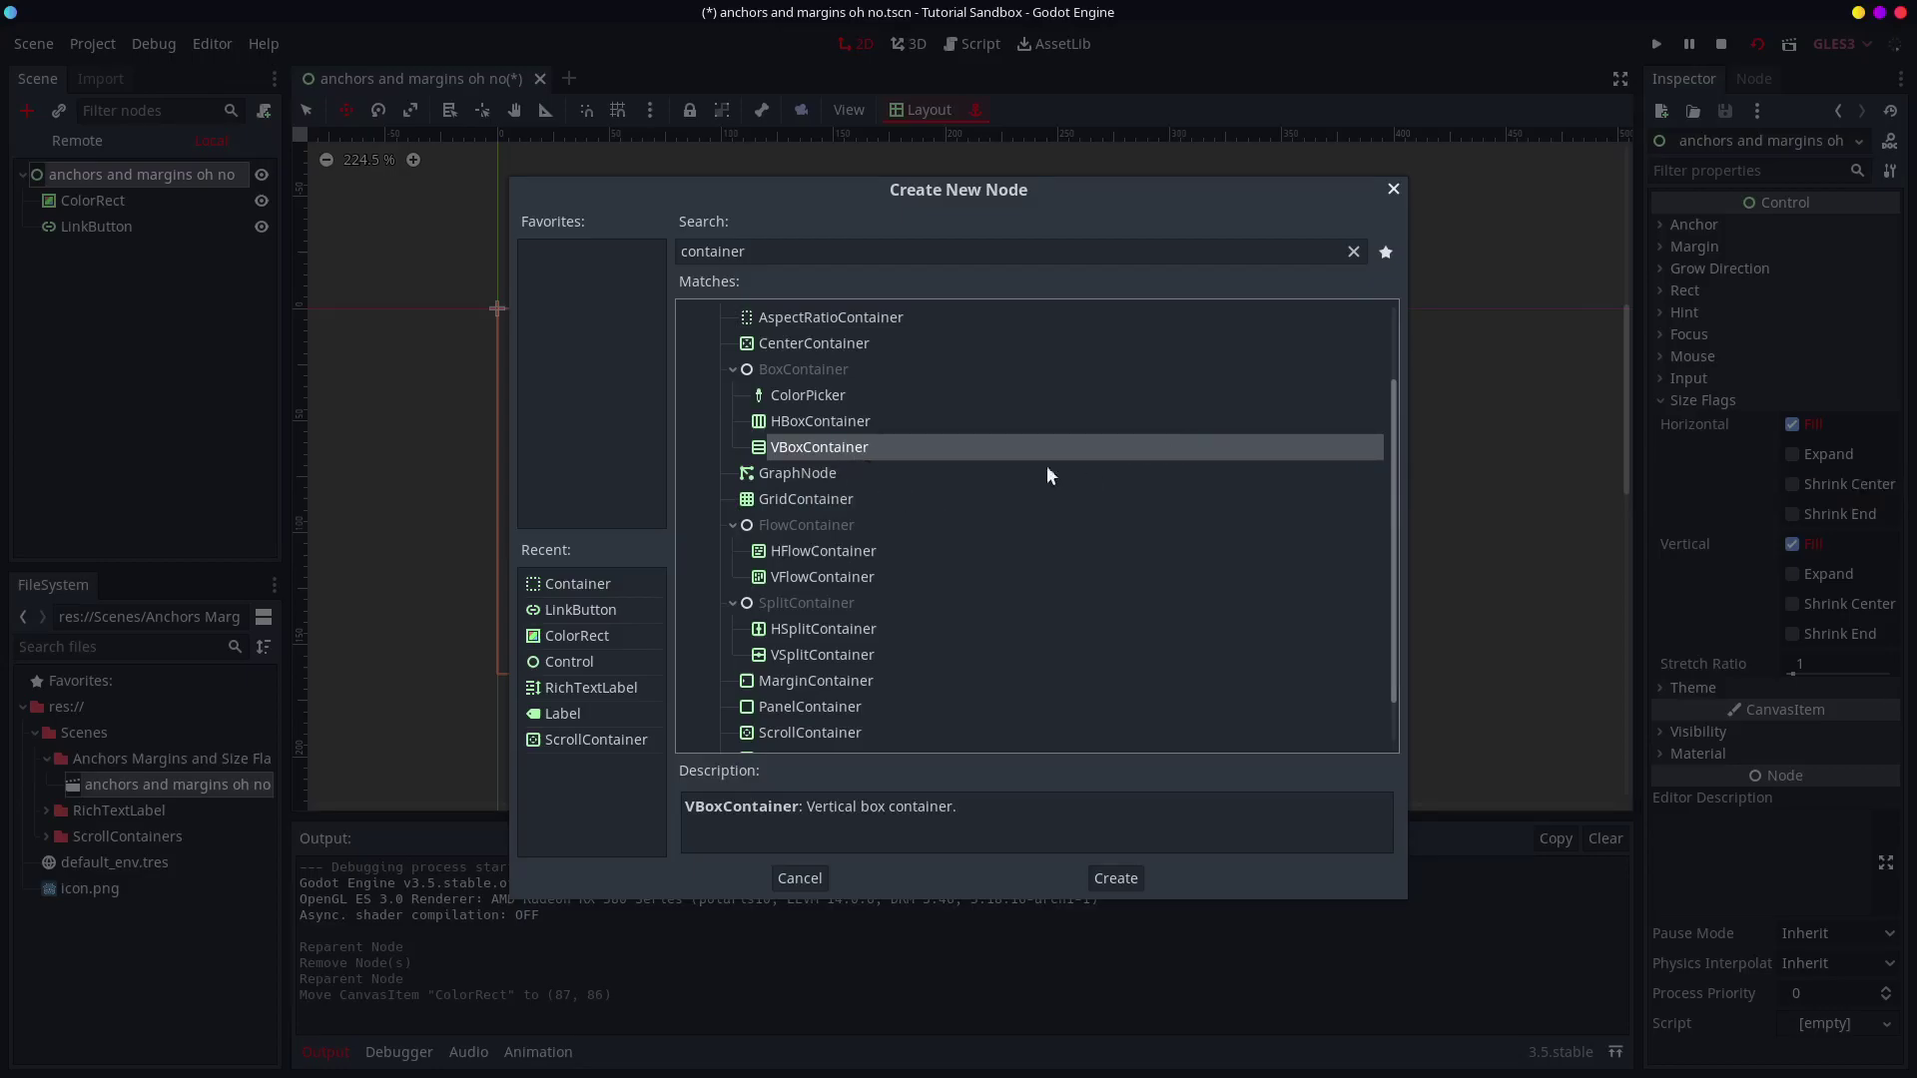
pyautogui.scroll(-1, 886, 440)
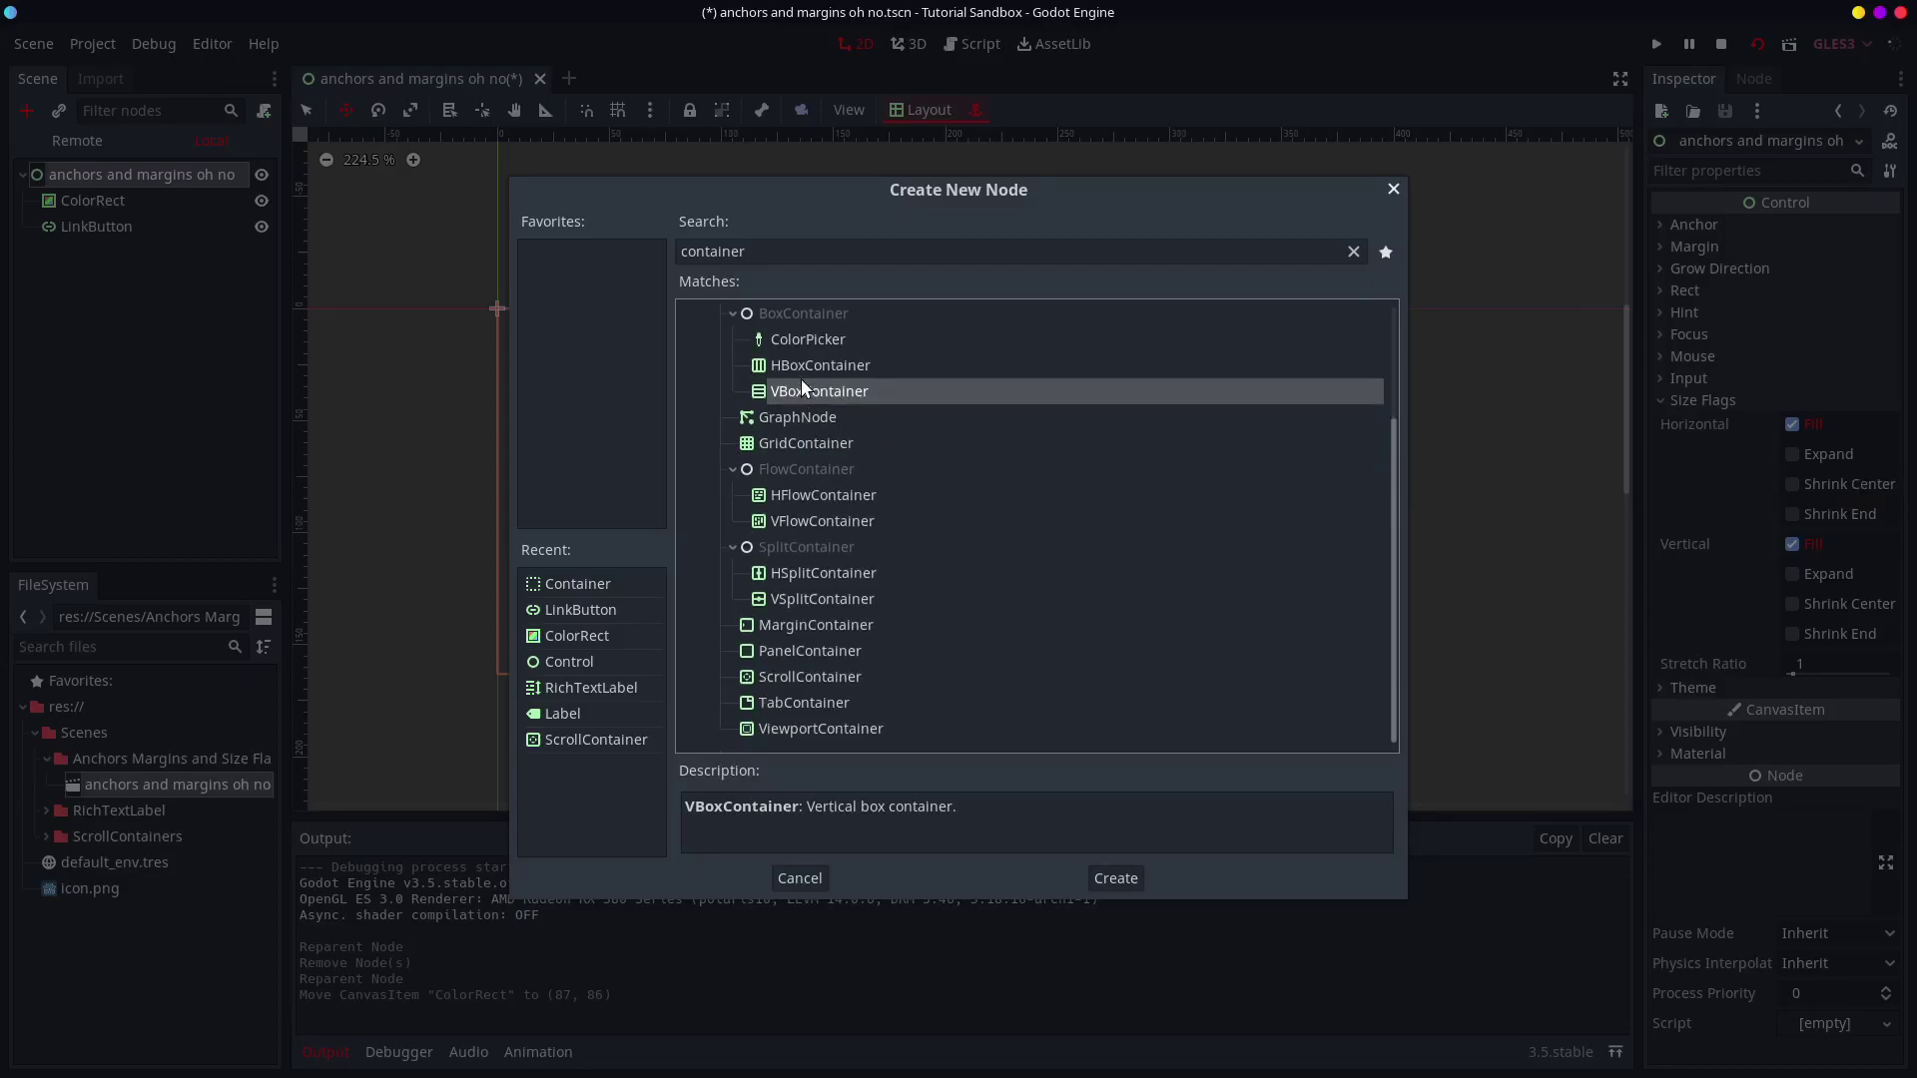
pyautogui.scroll(2, 843, 425)
pyautogui.click(833, 351)
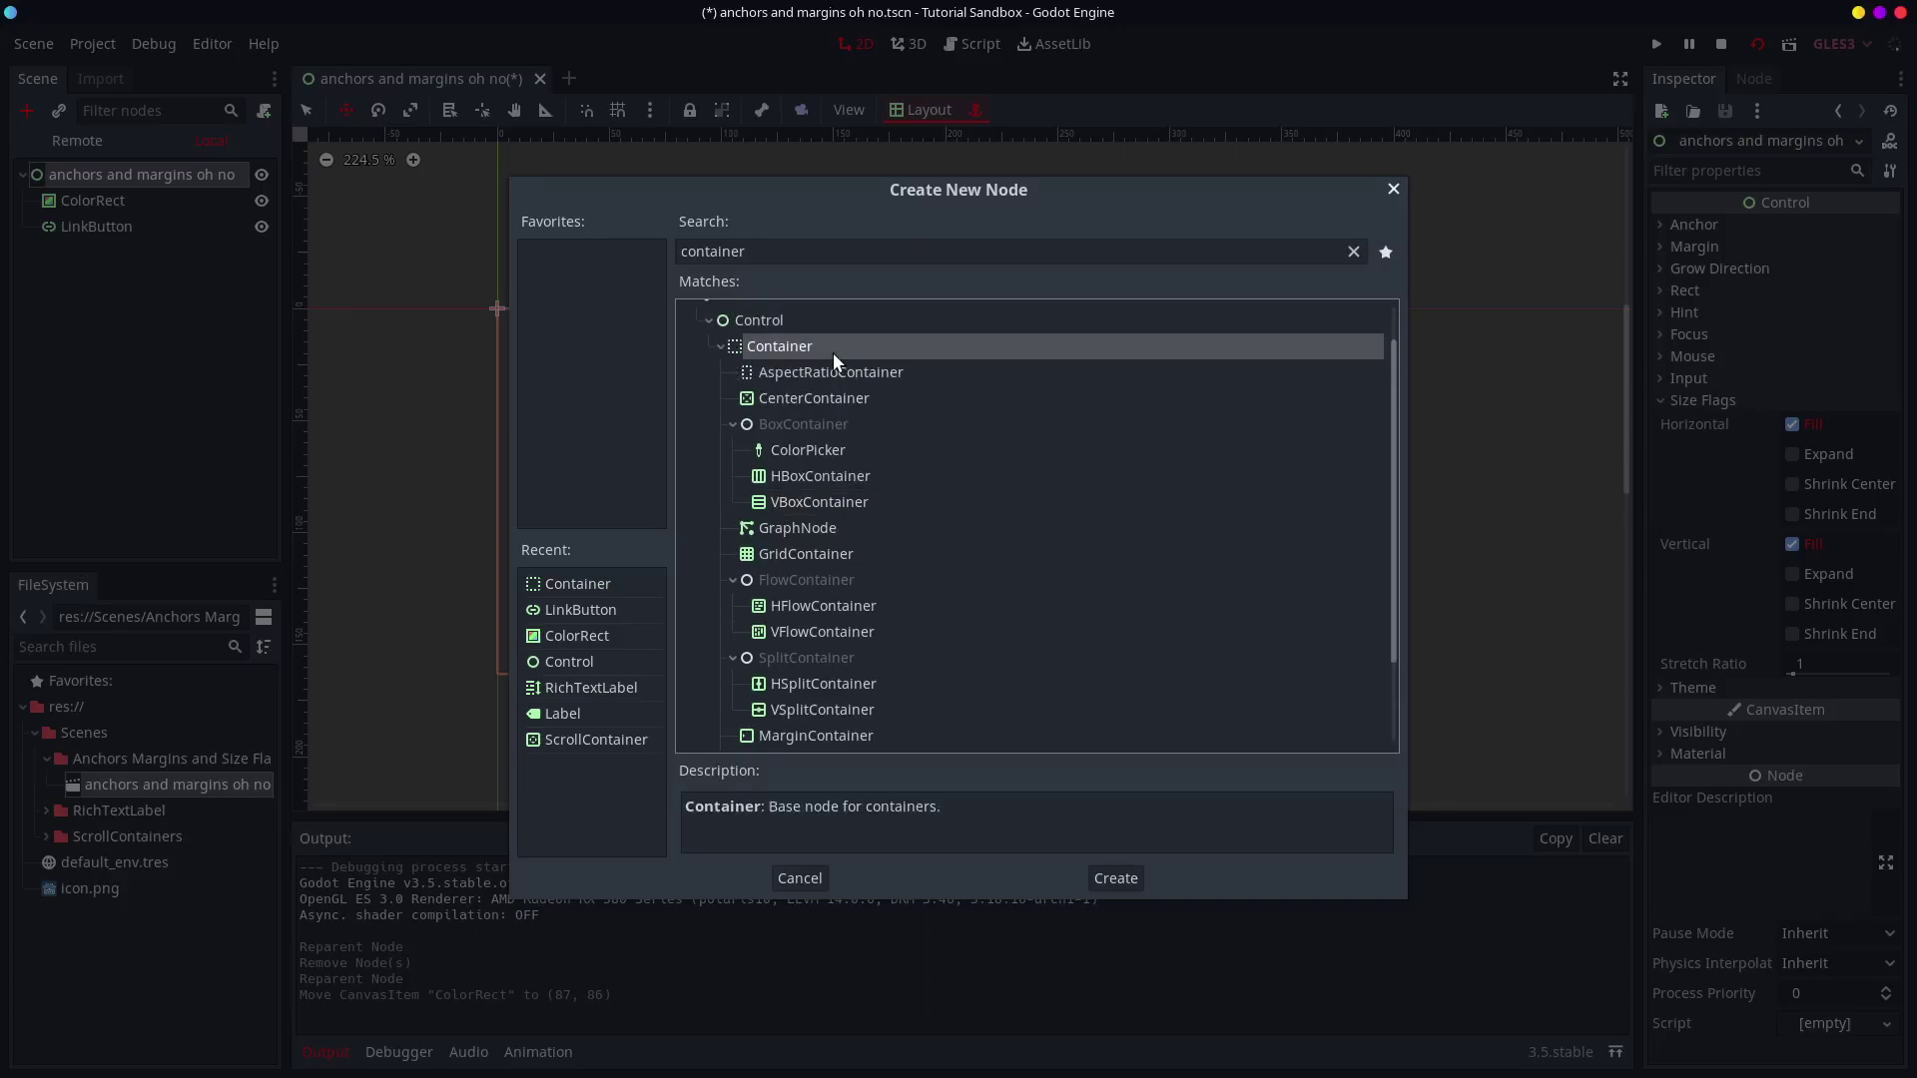
pyautogui.scroll(1, 838, 514)
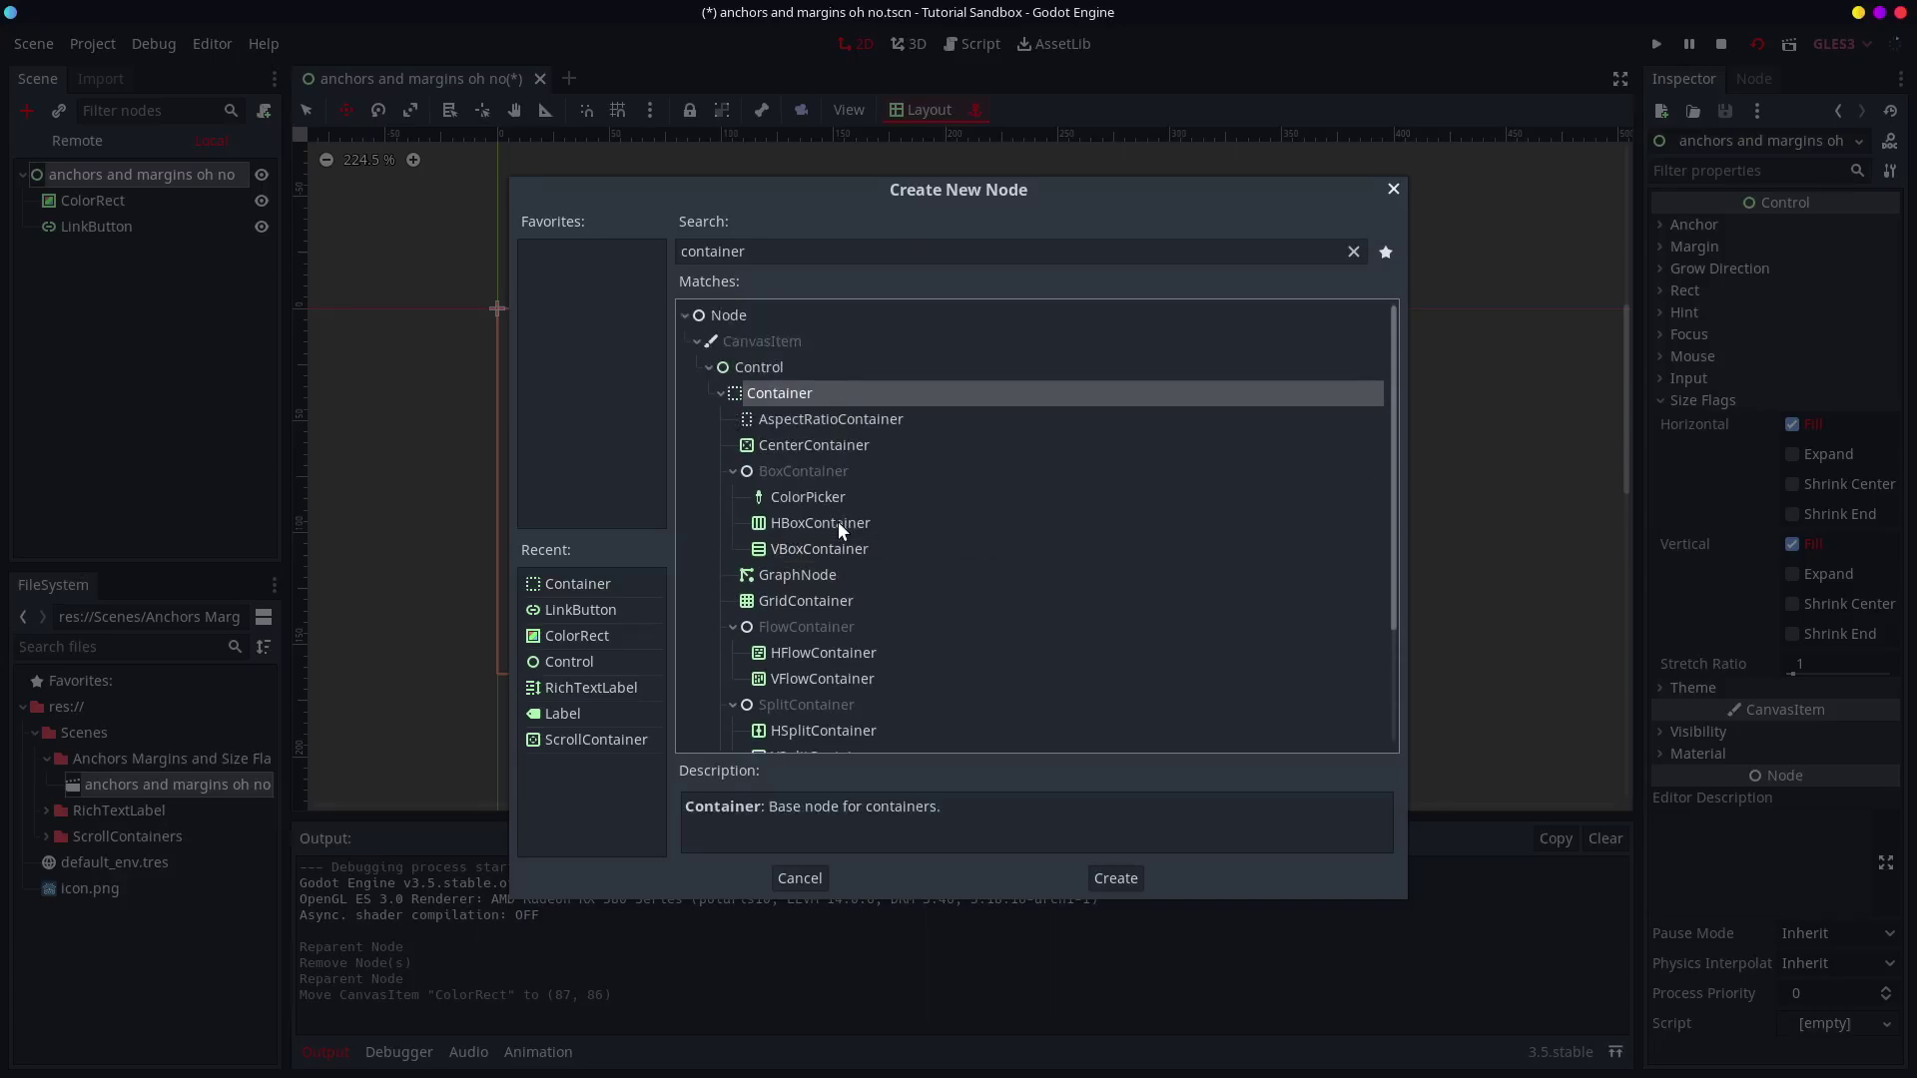
pyautogui.scroll(-1, 818, 552)
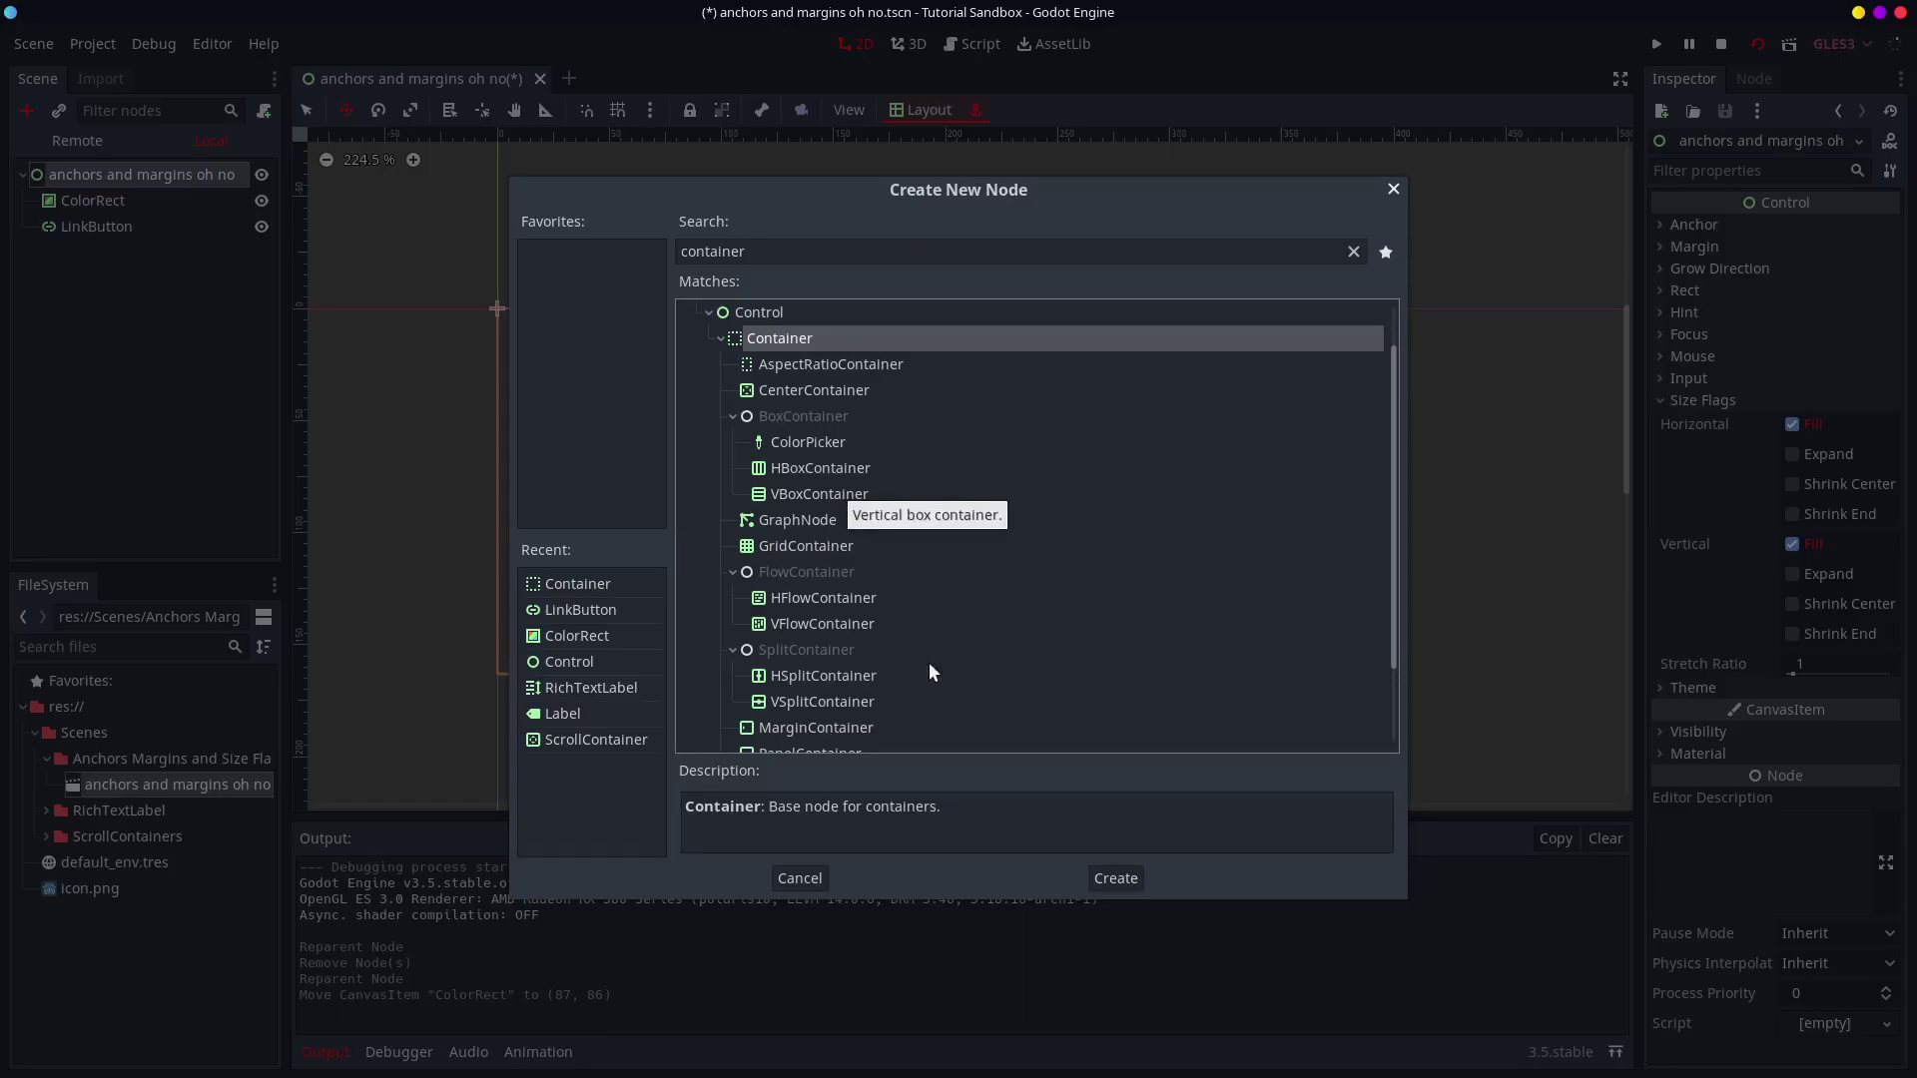
pyautogui.scroll(-2, 912, 542)
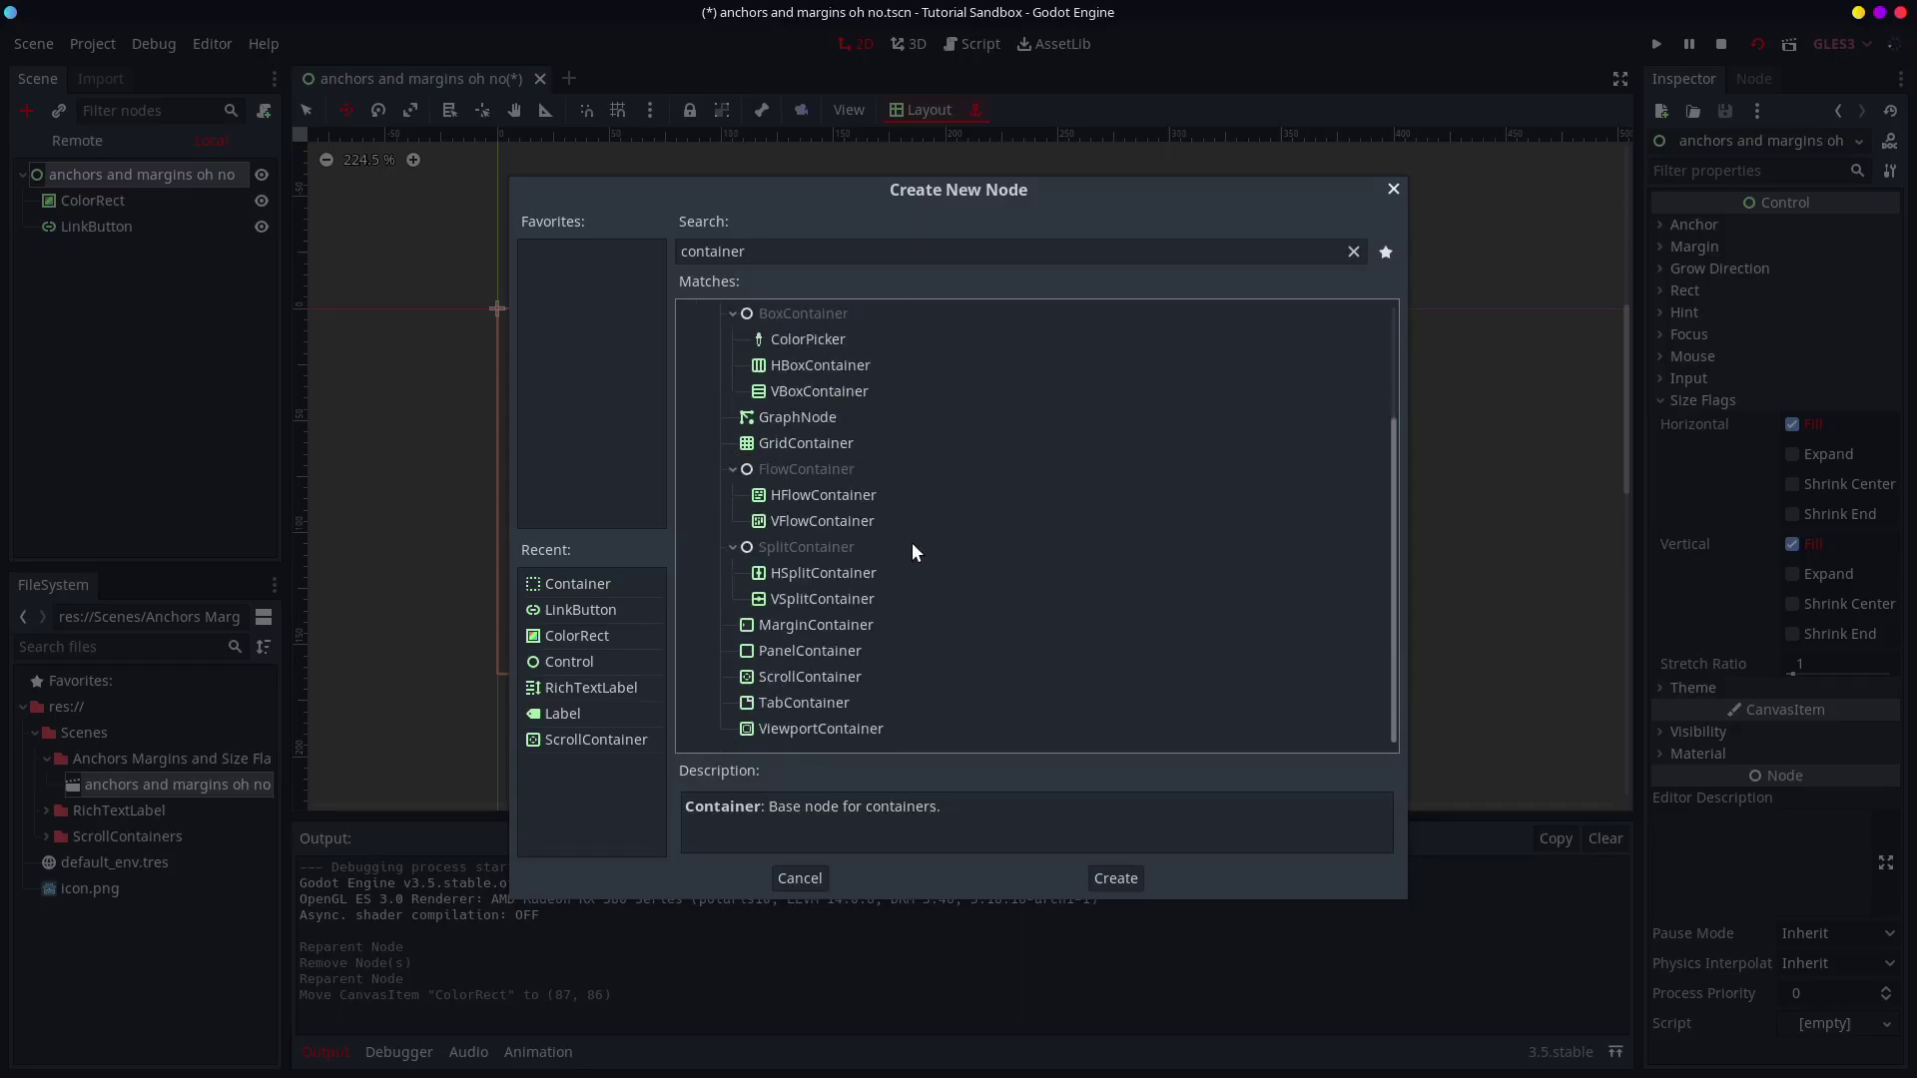
pyautogui.scroll(1, 912, 556)
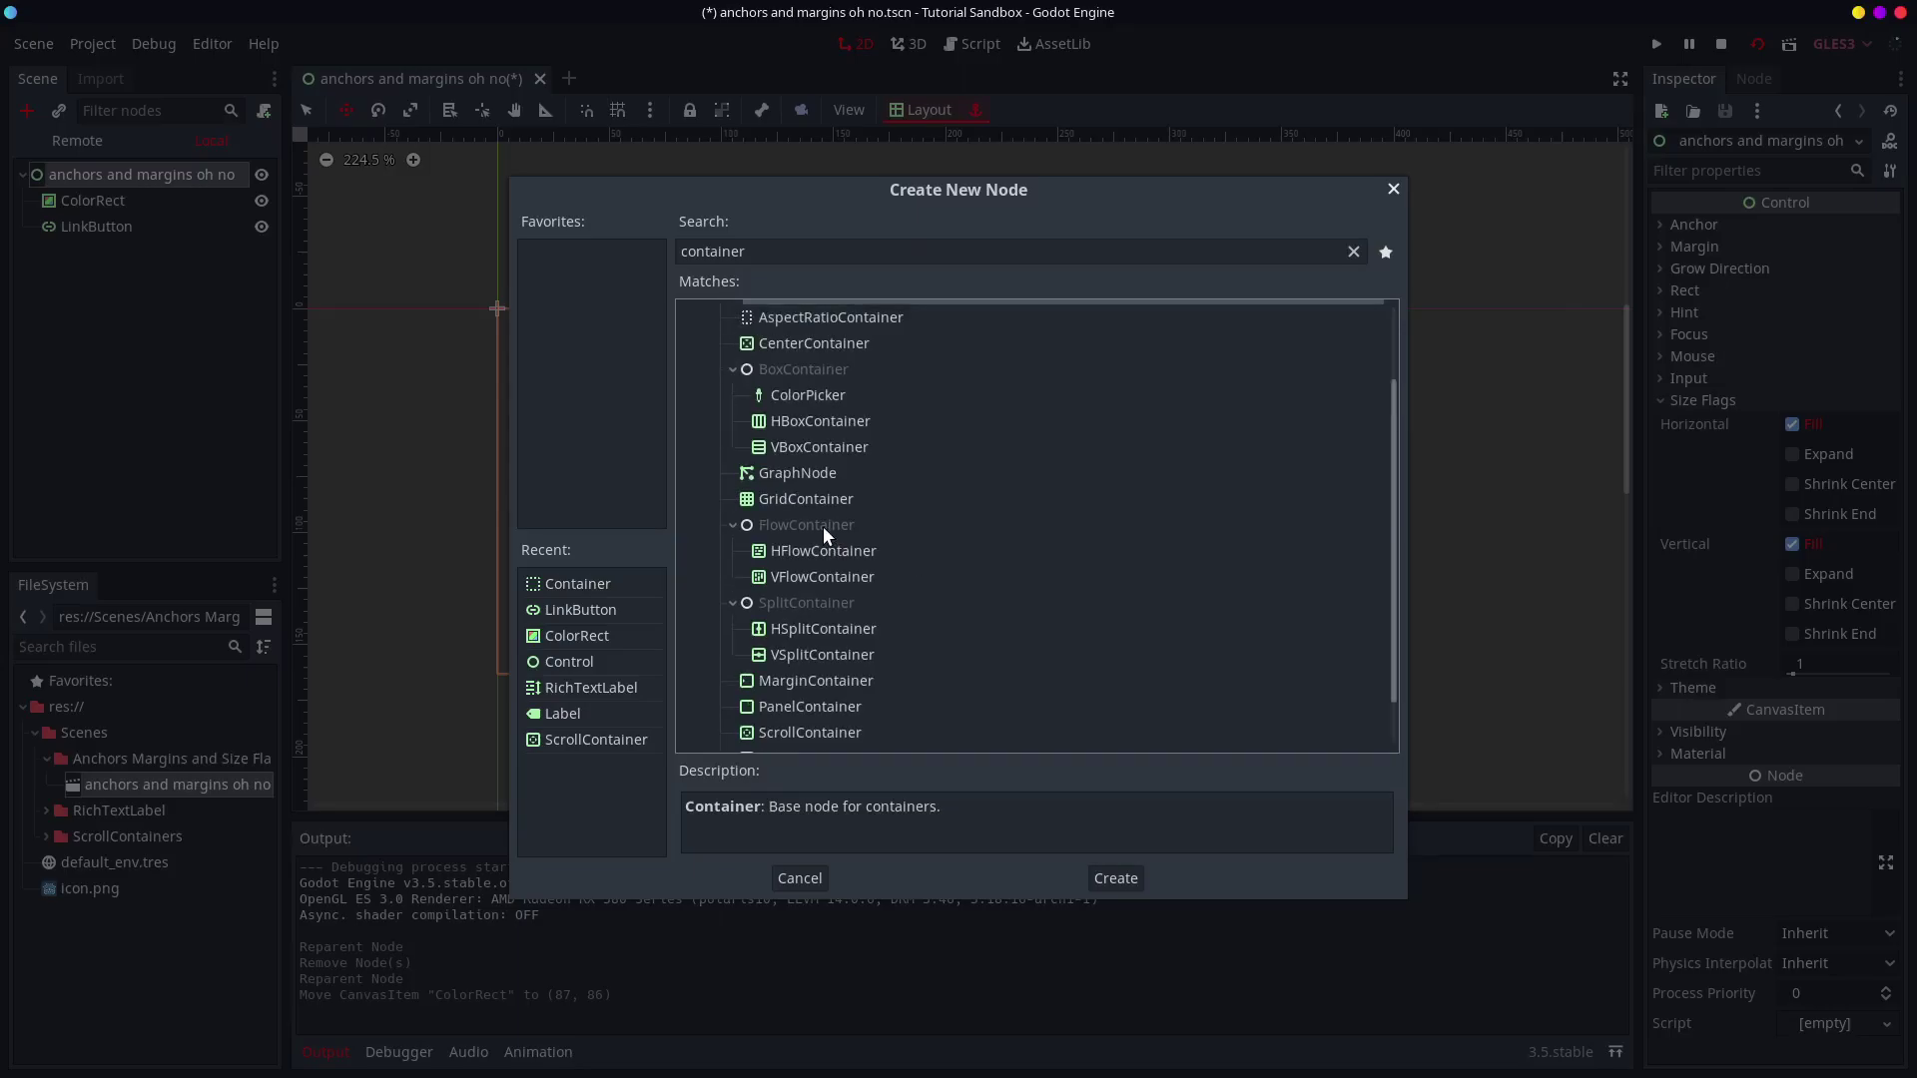
# - Create a VBoxContainer, place it below the 'ok wow =(' label, and reparent the ColorRect into it
pyautogui.doubleClick(826, 451)
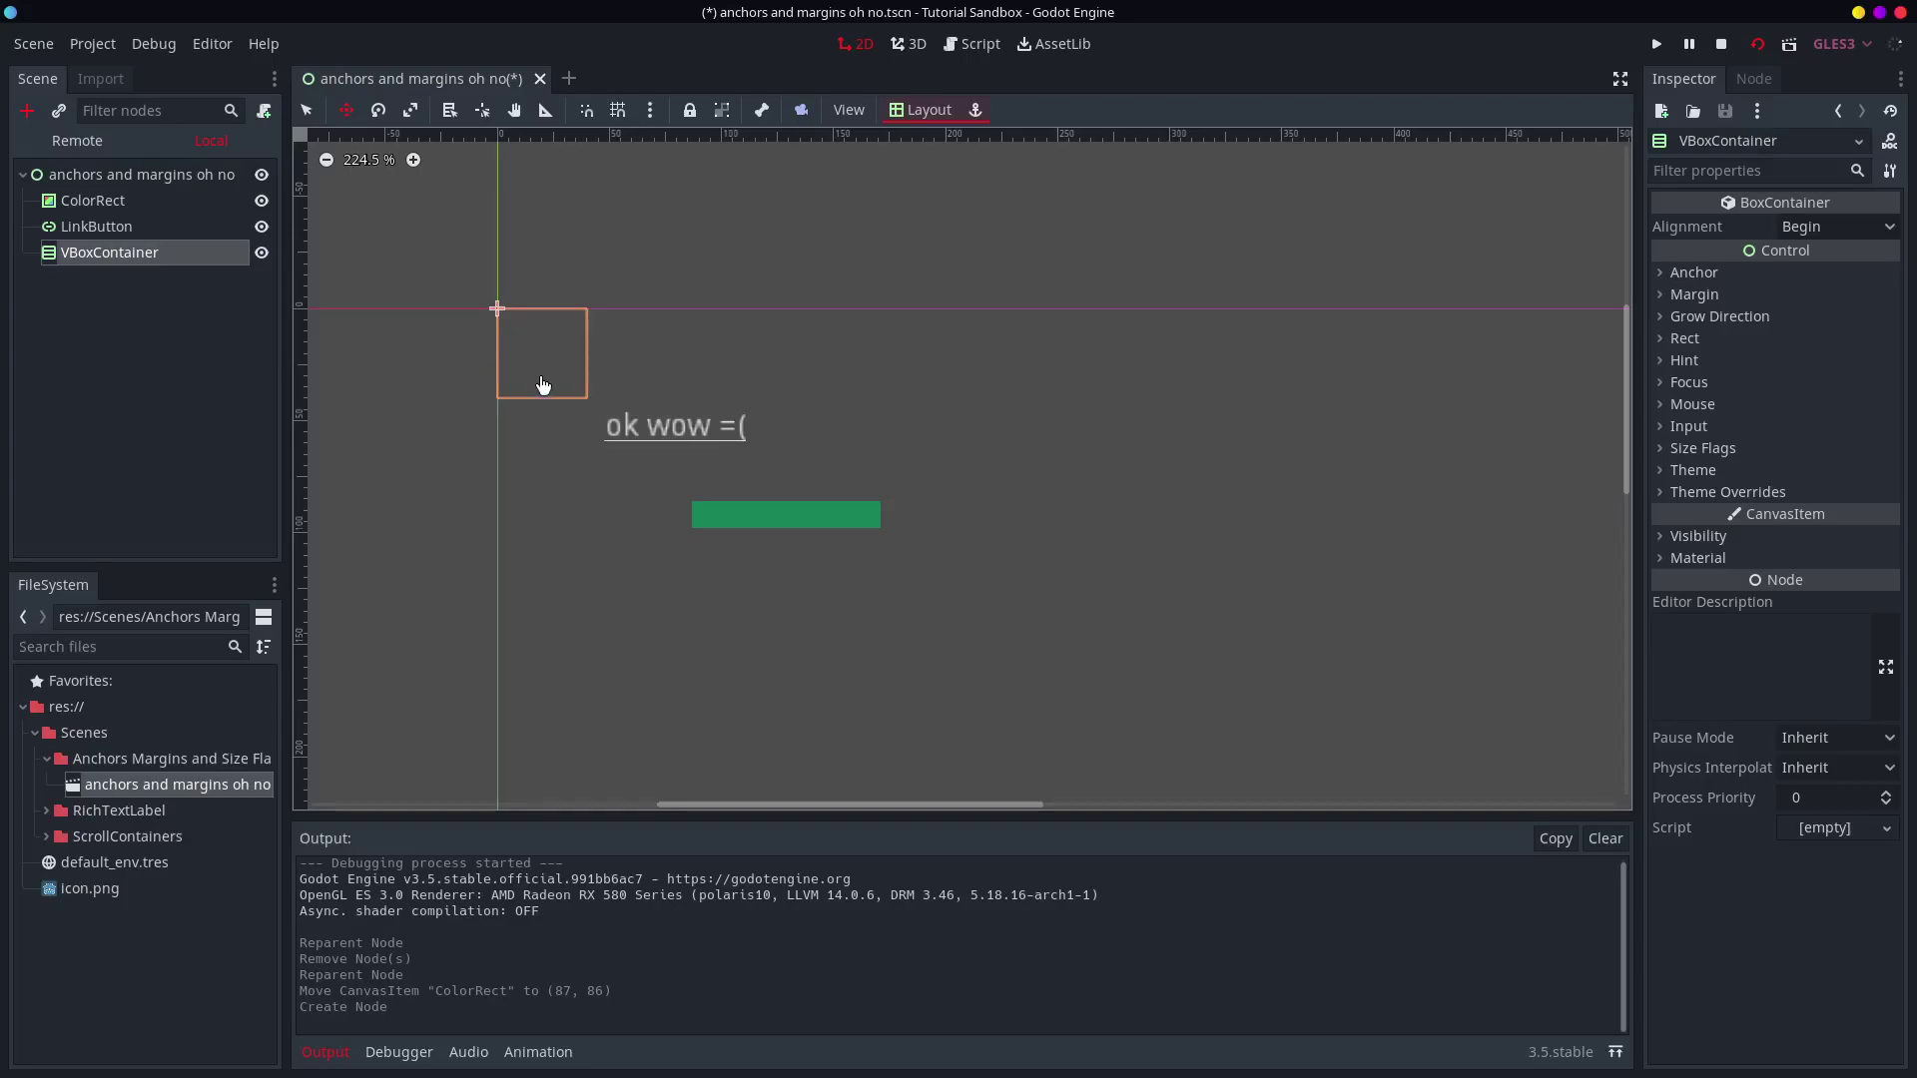
pyautogui.moveTo(542, 384); pyautogui.dragTo(609, 566)
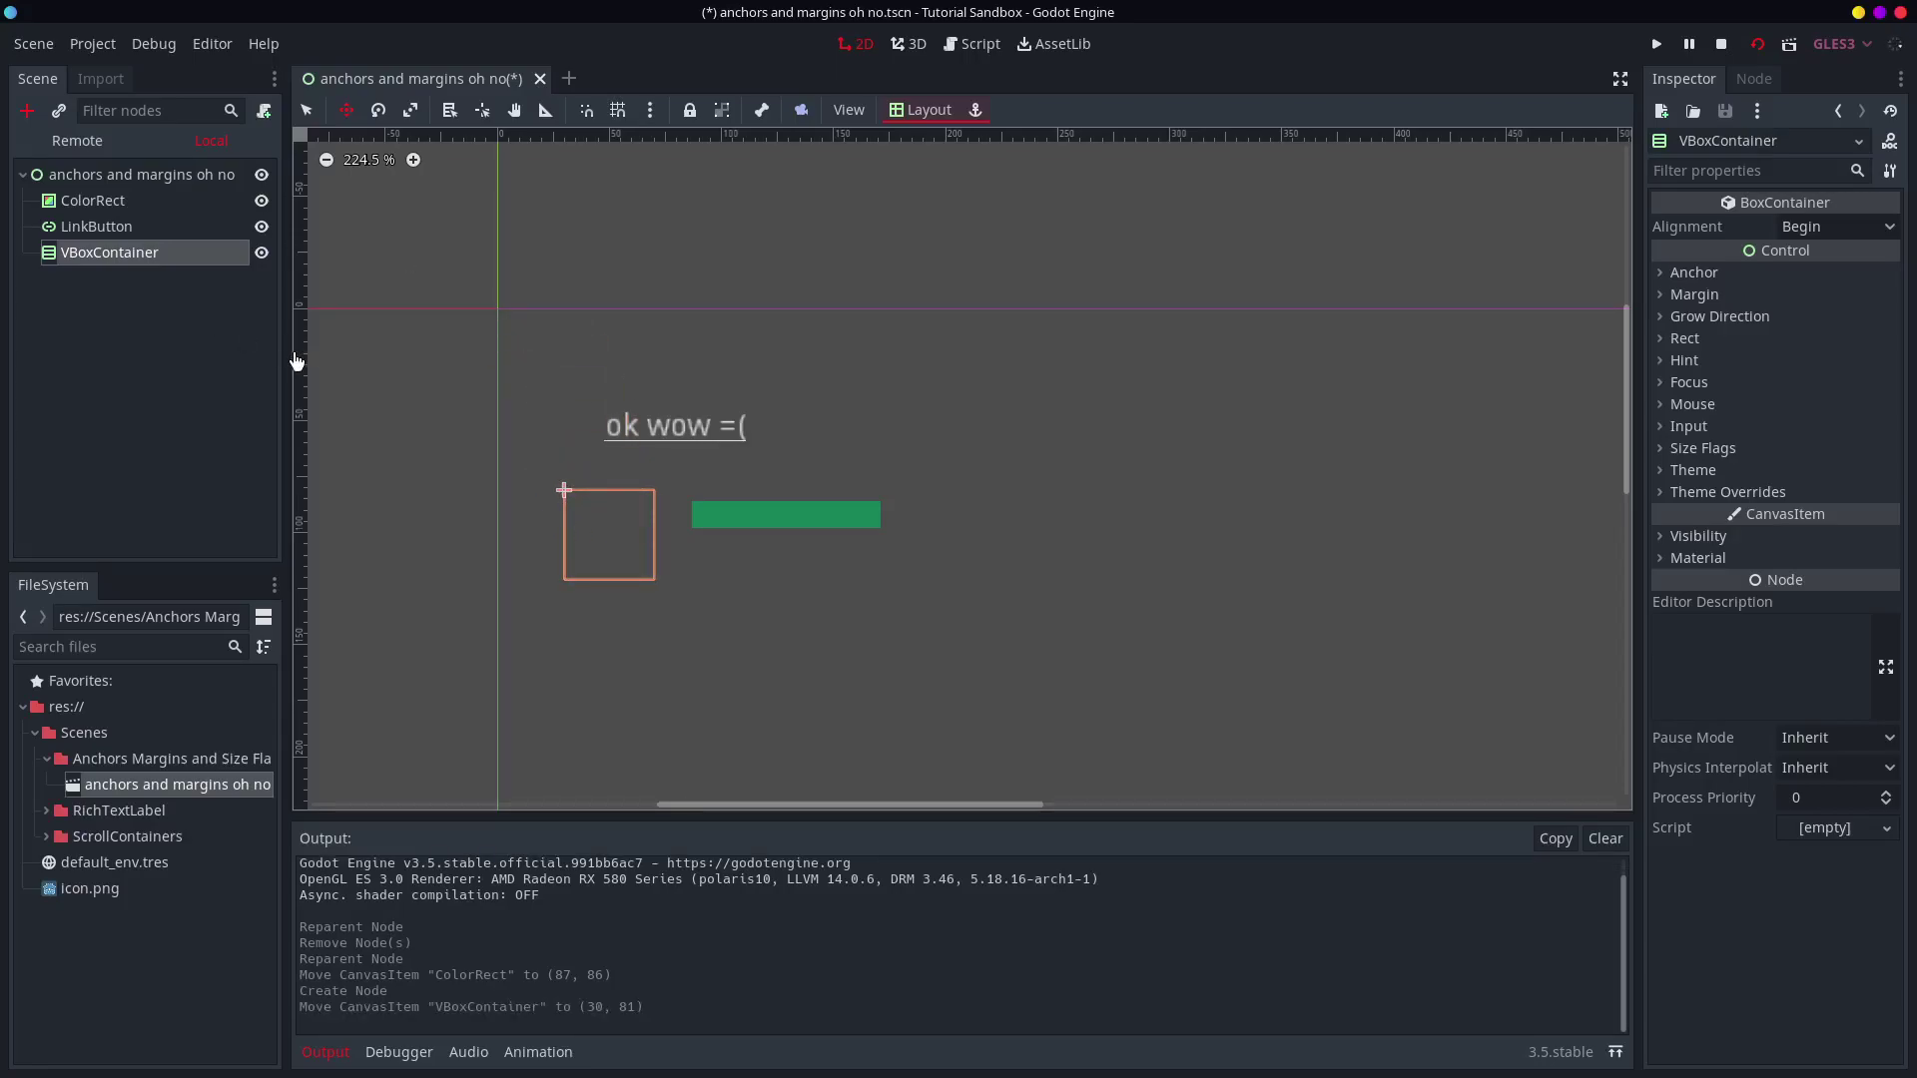
pyautogui.moveTo(140, 202); pyautogui.dragTo(149, 252)
pyautogui.click(142, 253)
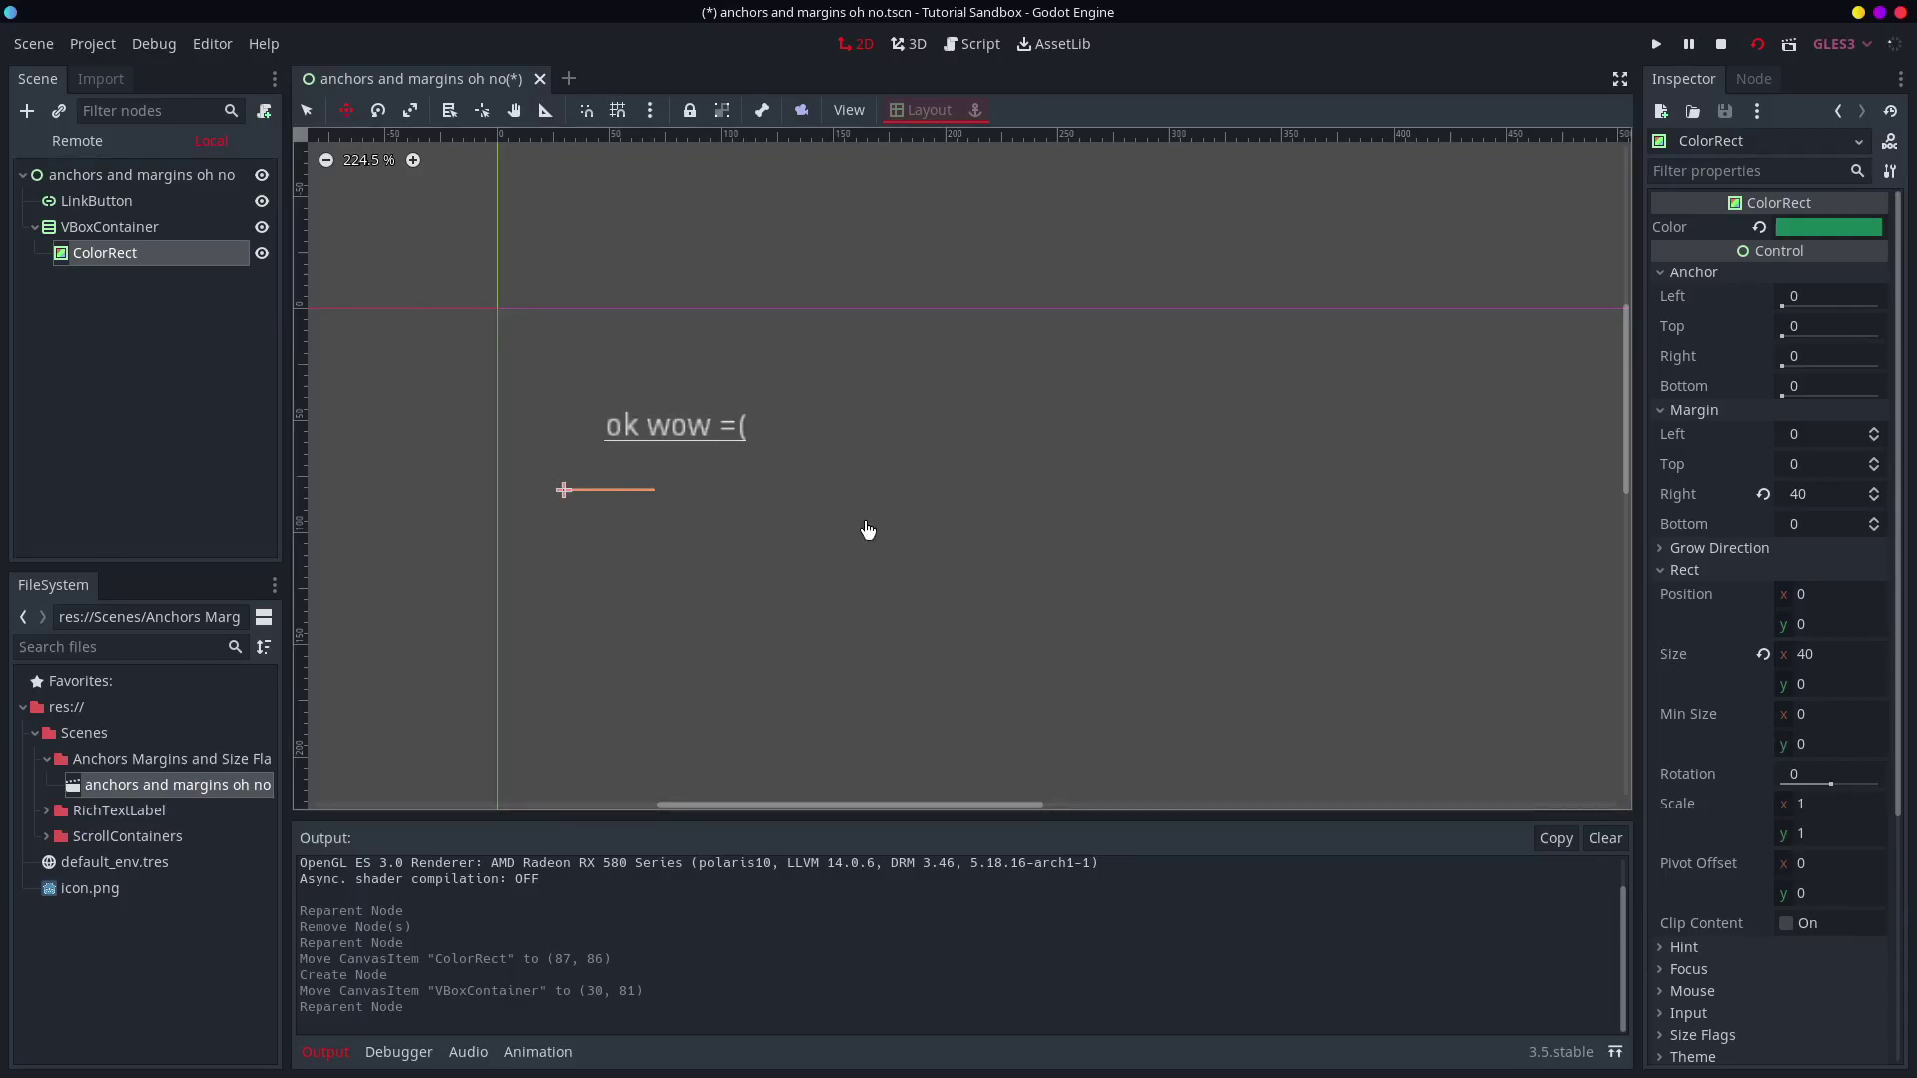
pyautogui.click(131, 236)
pyautogui.click(104, 251)
# - Enable Expand on the ColorRect's horizontal and vertical size flags
pyautogui.scroll(-3, 1817, 811)
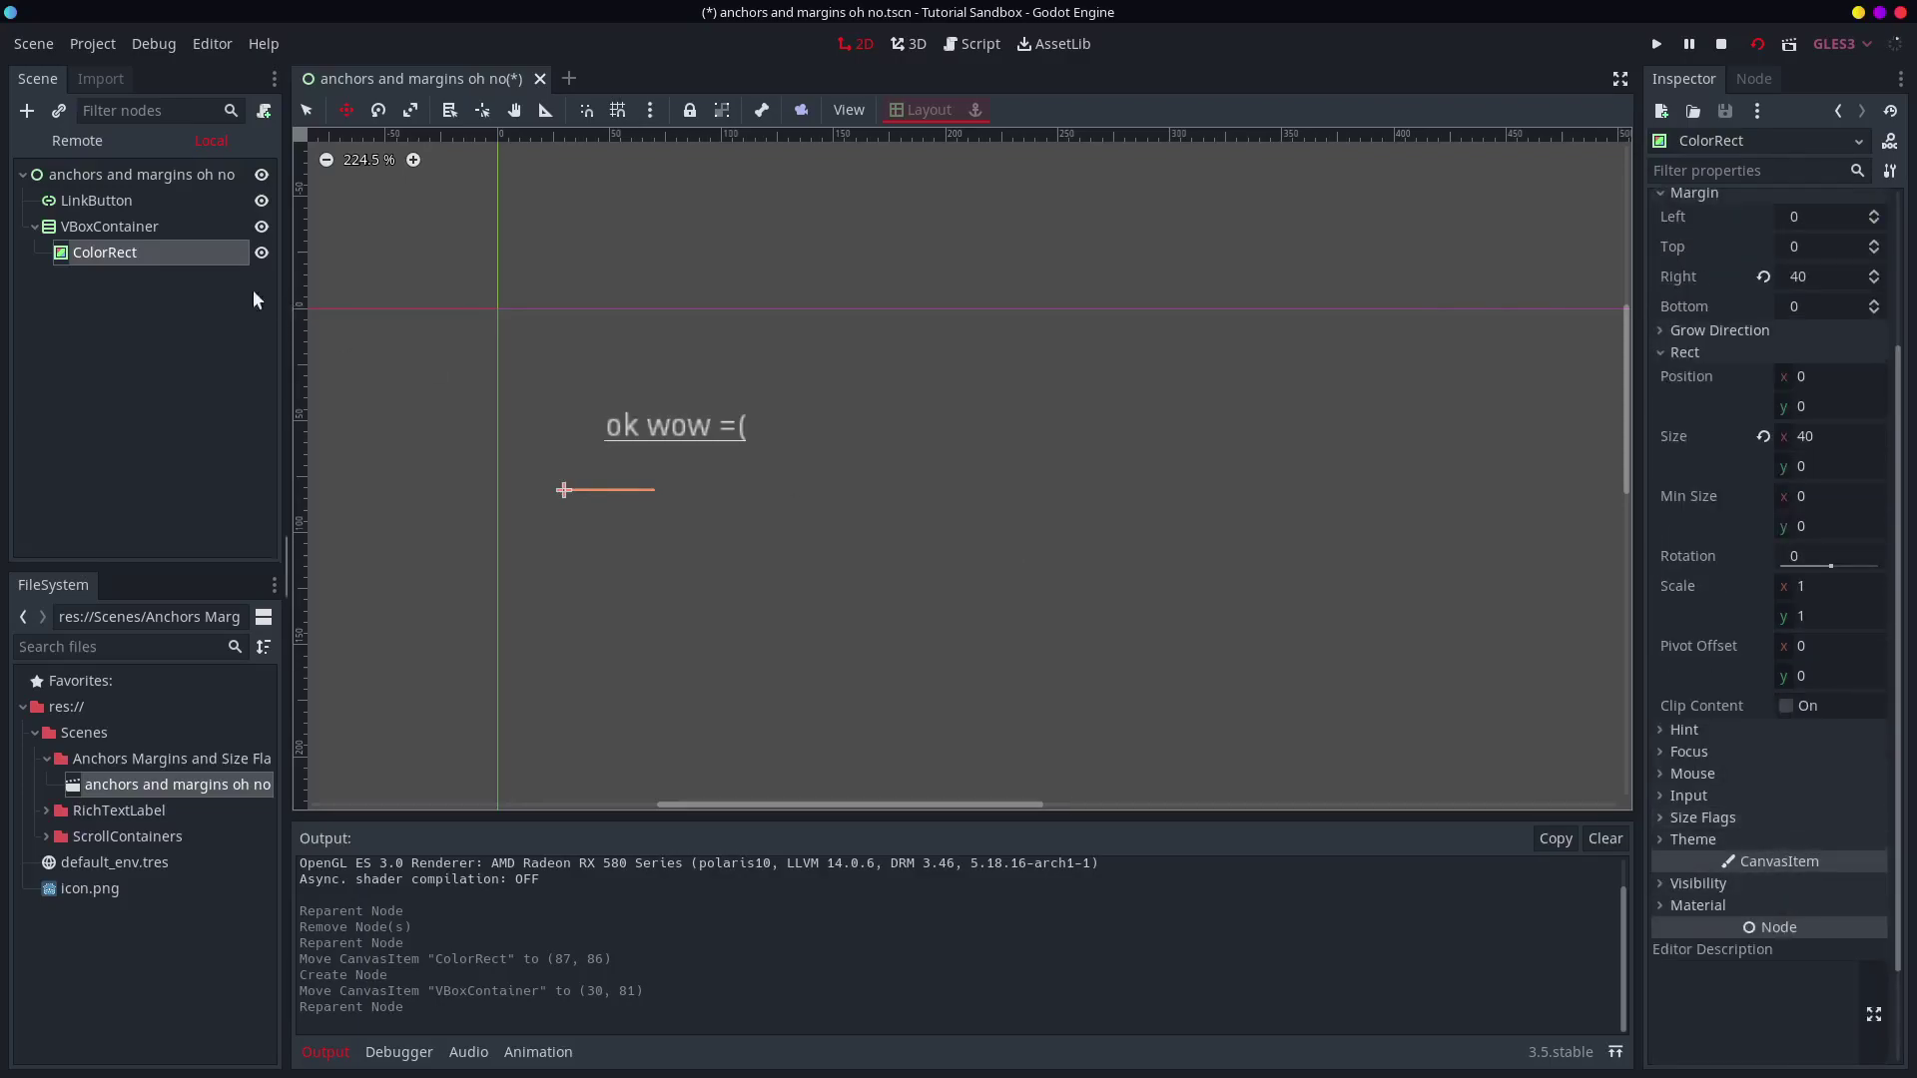
pyautogui.click(138, 233)
pyautogui.click(122, 259)
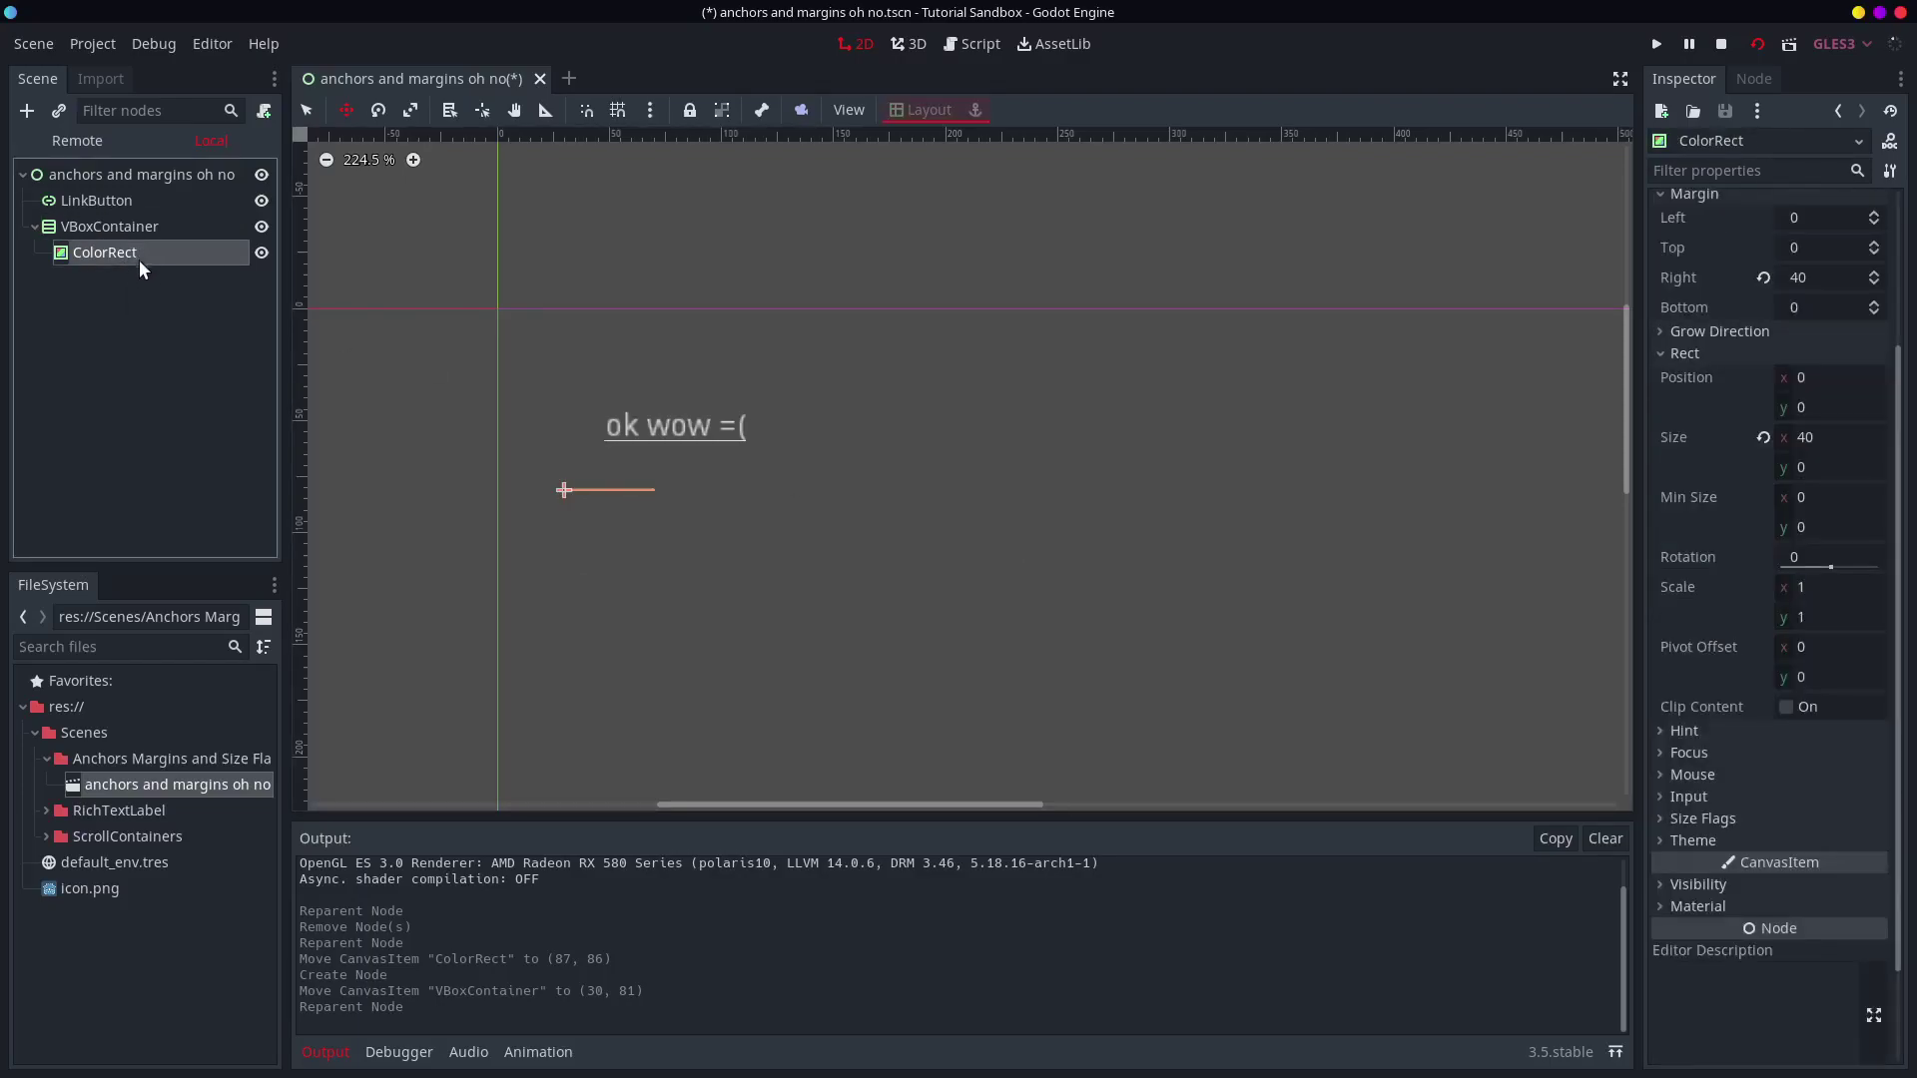
pyautogui.click(1790, 818)
pyautogui.scroll(-3, 1782, 858)
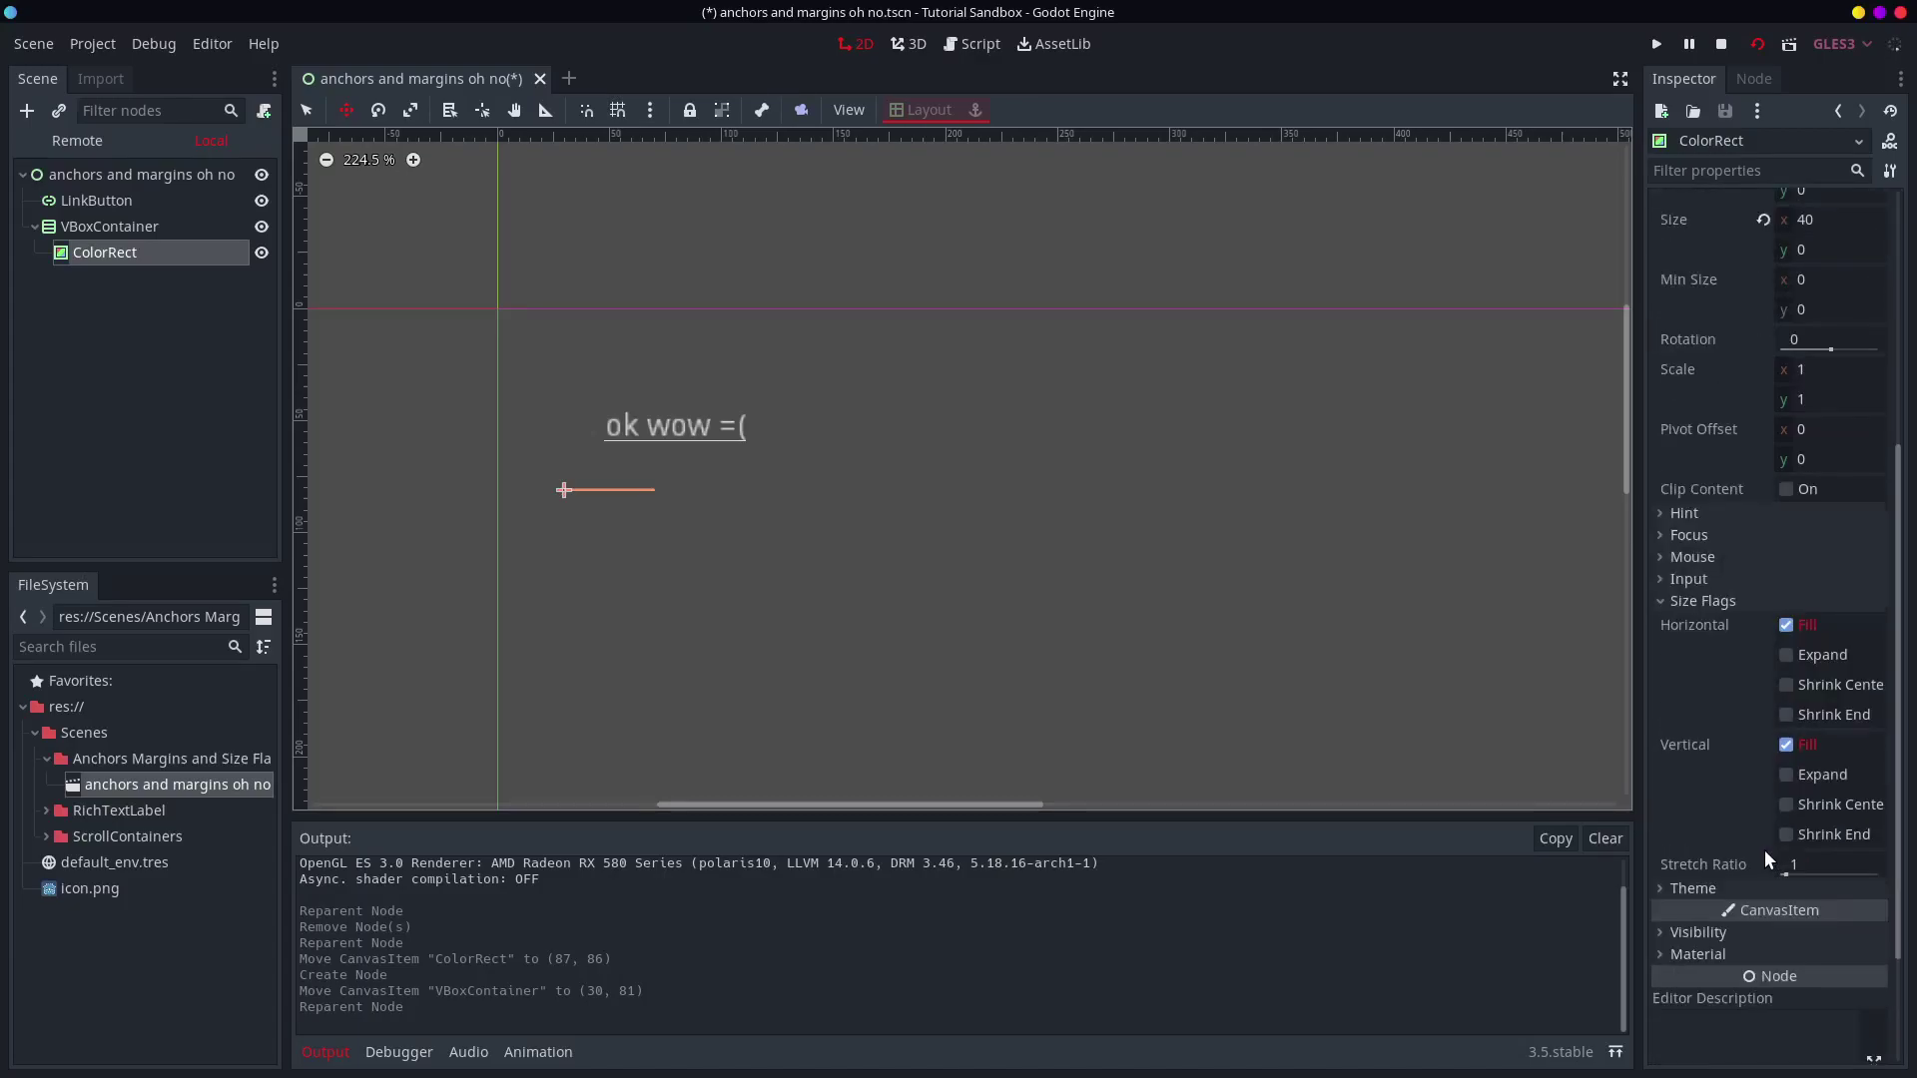
pyautogui.click(1797, 654)
pyautogui.click(1813, 776)
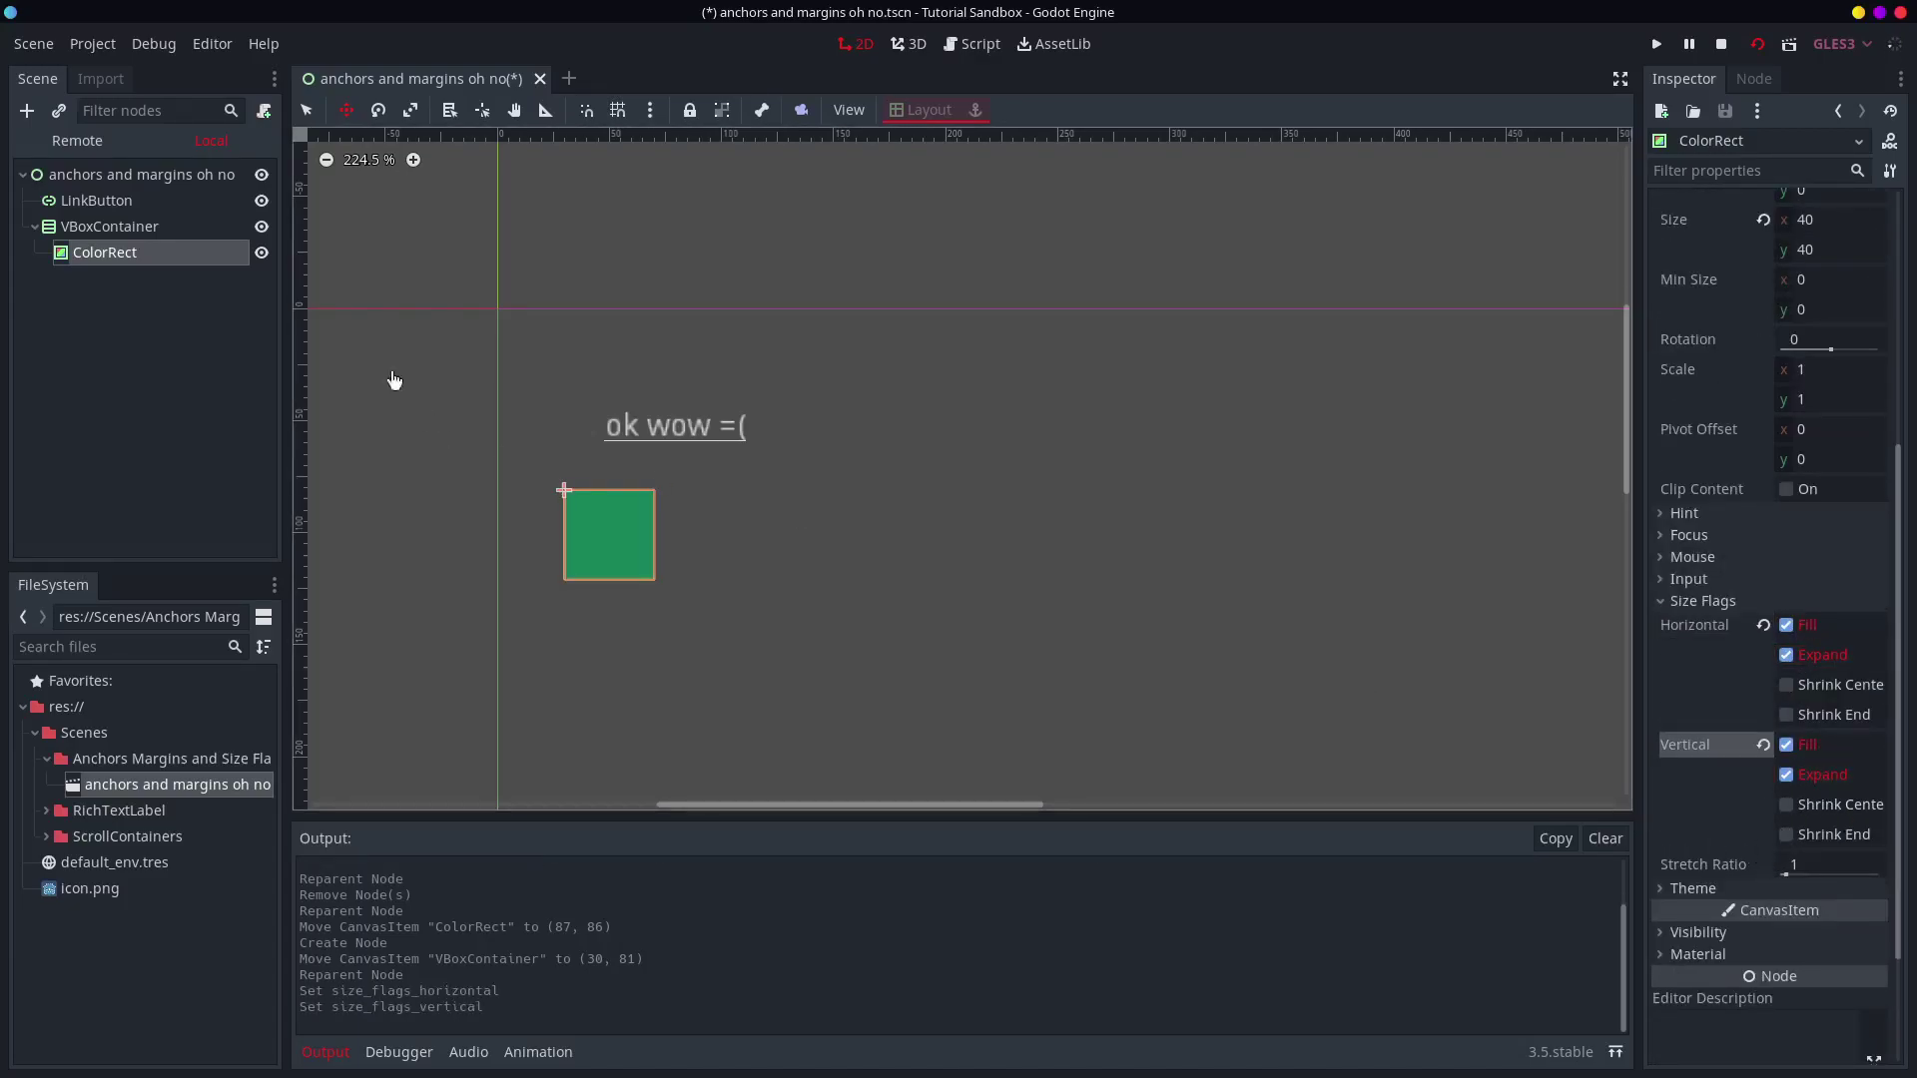
# - Try the vertical and horizontal shrink flags on the ColorRect, then turn them back off
pyautogui.click(206, 227)
pyautogui.click(100, 252)
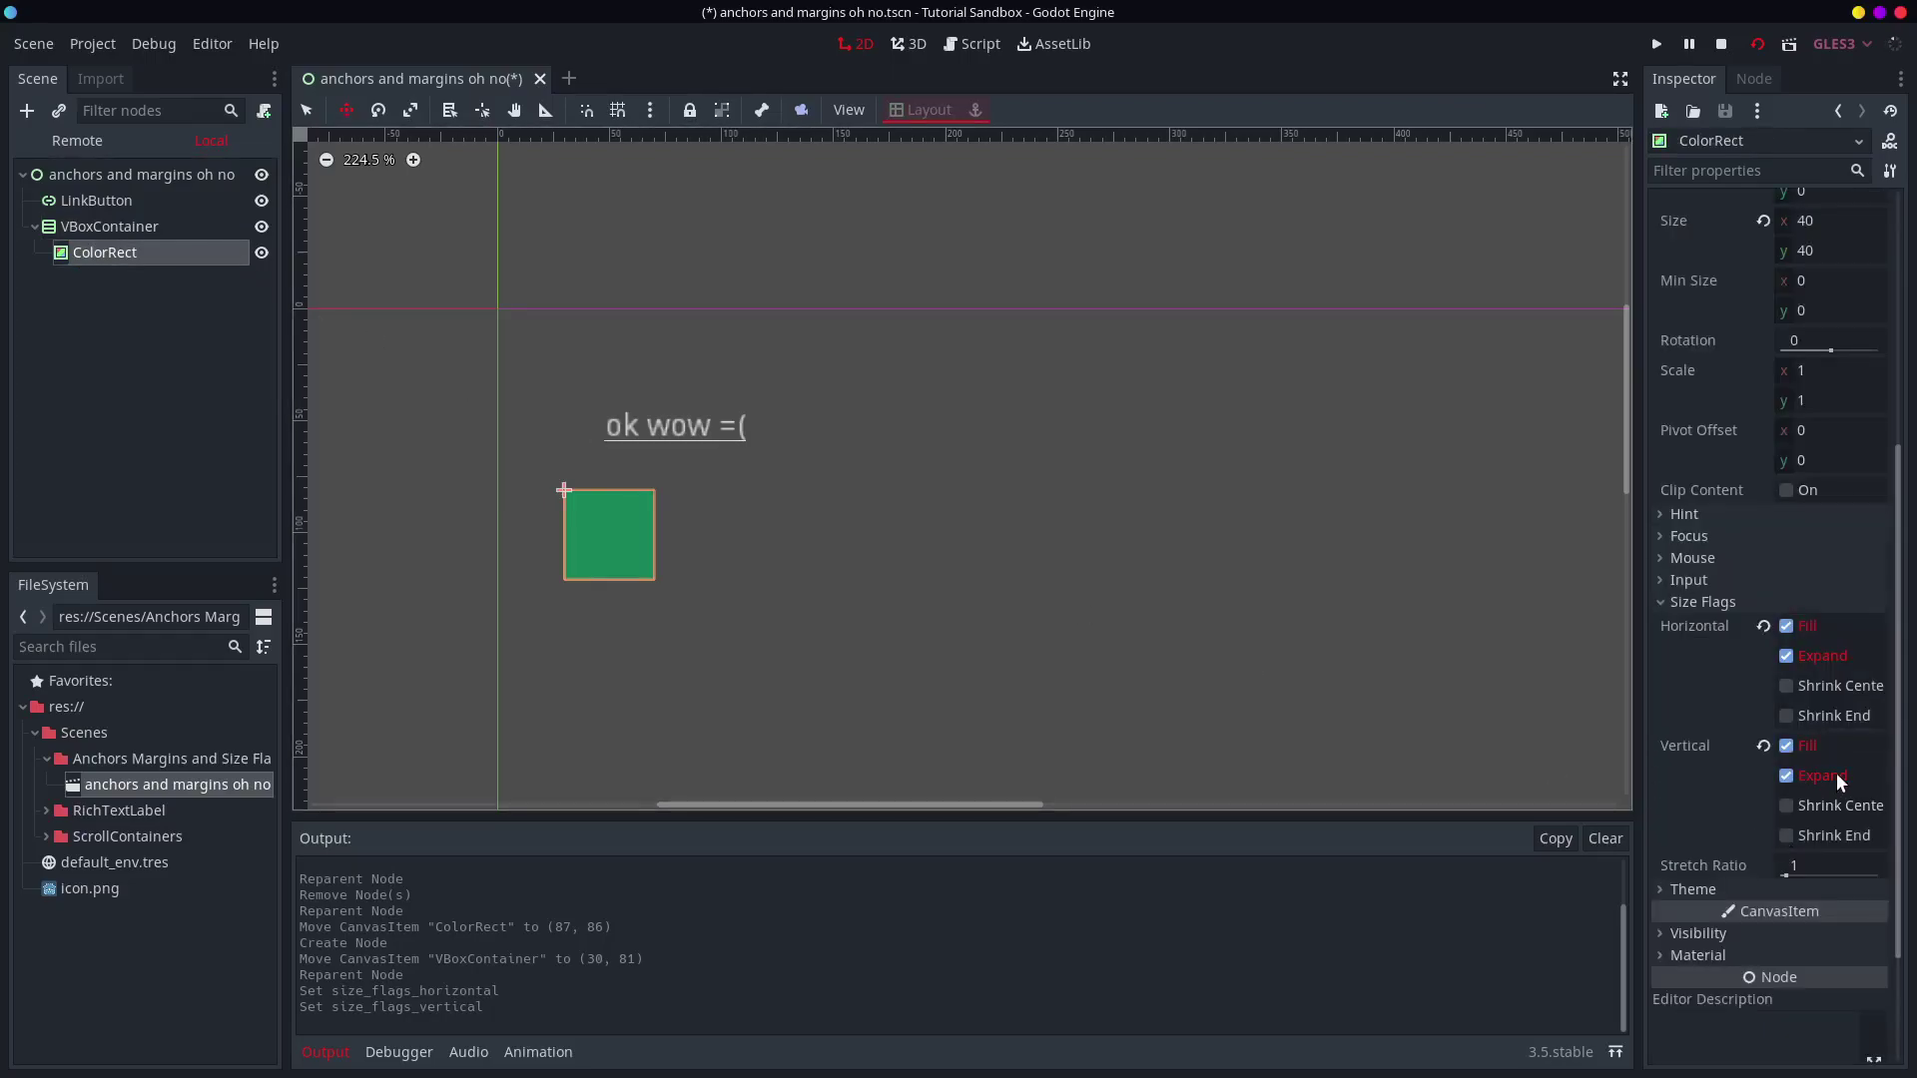
pyautogui.click(1826, 799)
pyautogui.click(1826, 803)
pyautogui.click(1825, 808)
pyautogui.click(1825, 808)
pyautogui.click(1840, 686)
pyautogui.click(1843, 716)
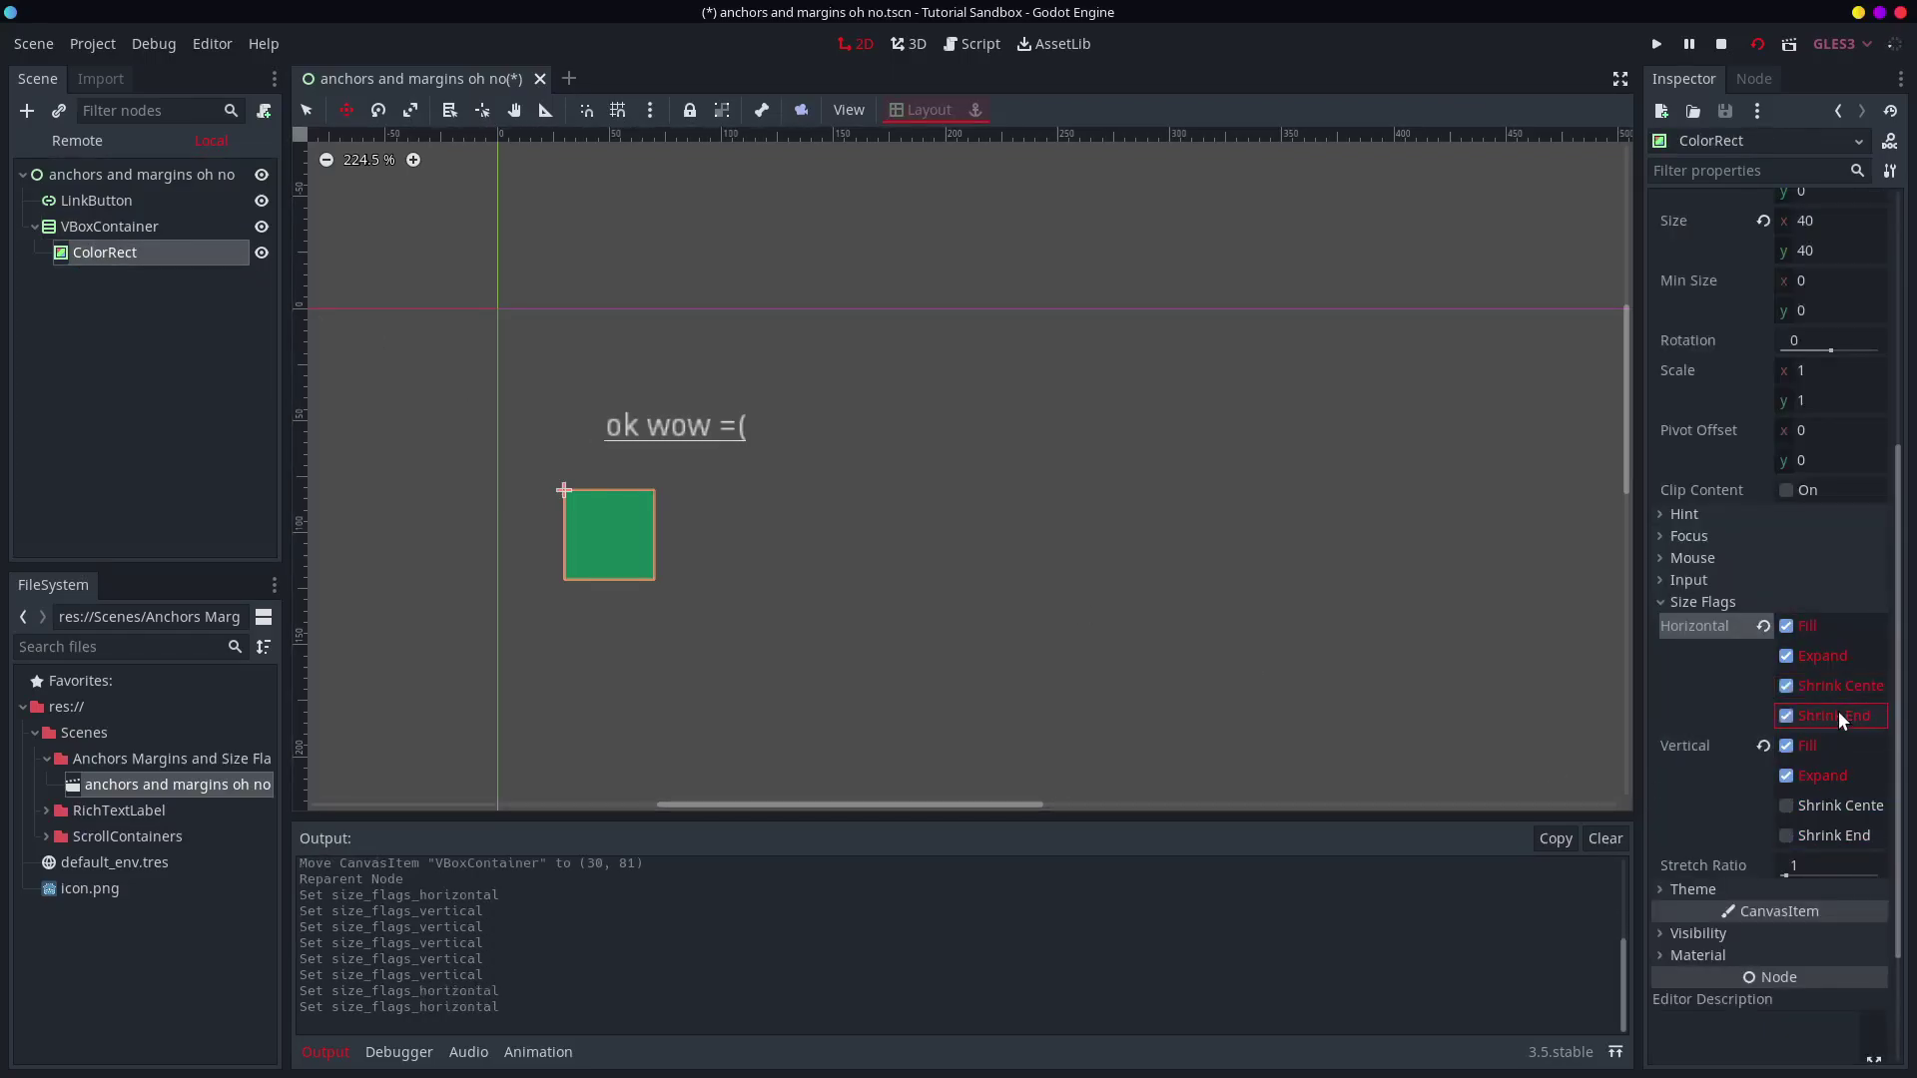
pyautogui.click(1839, 686)
pyautogui.click(1841, 711)
pyautogui.click(158, 255)
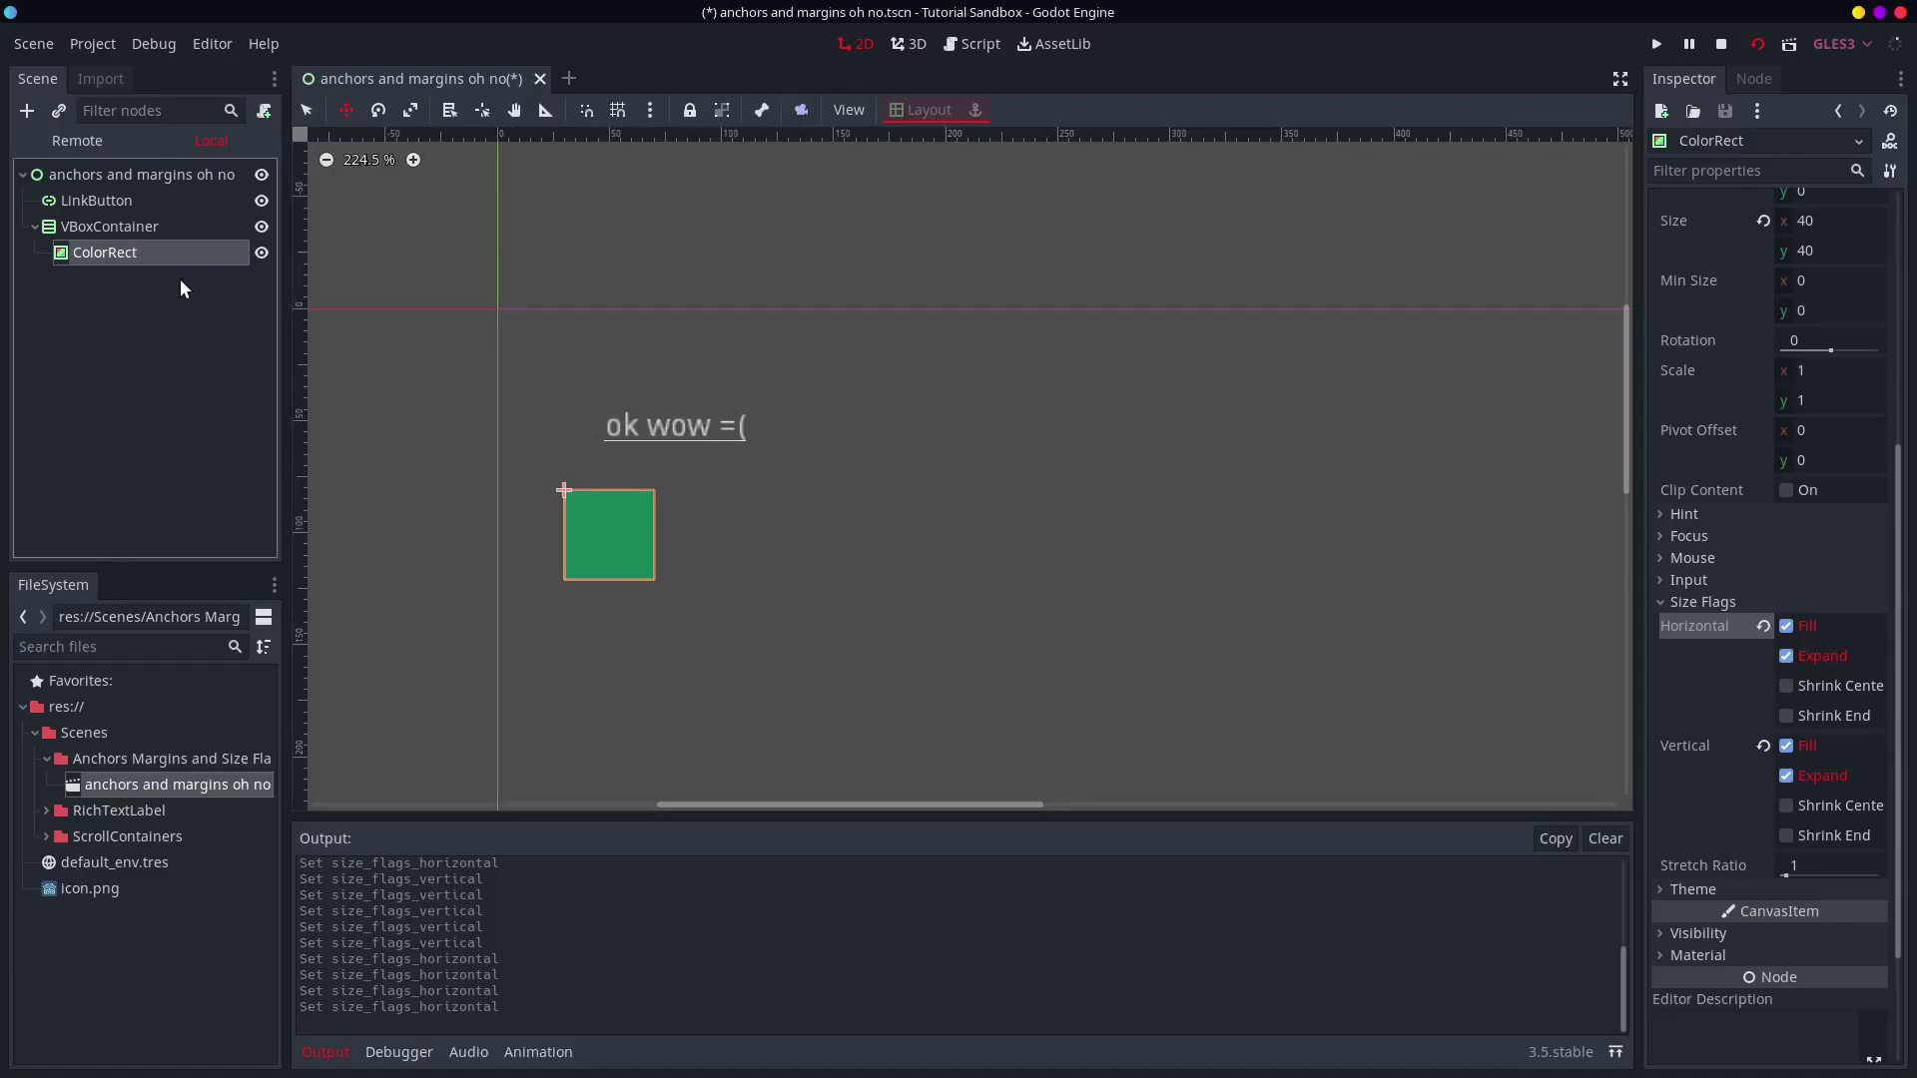
# - Duplicate the green ColorRect twice and try a horizontal shrink flag on the first bar
pyautogui.hotkey('ctrl', 'd')
pyautogui.hotkey('ctrl', 'd')
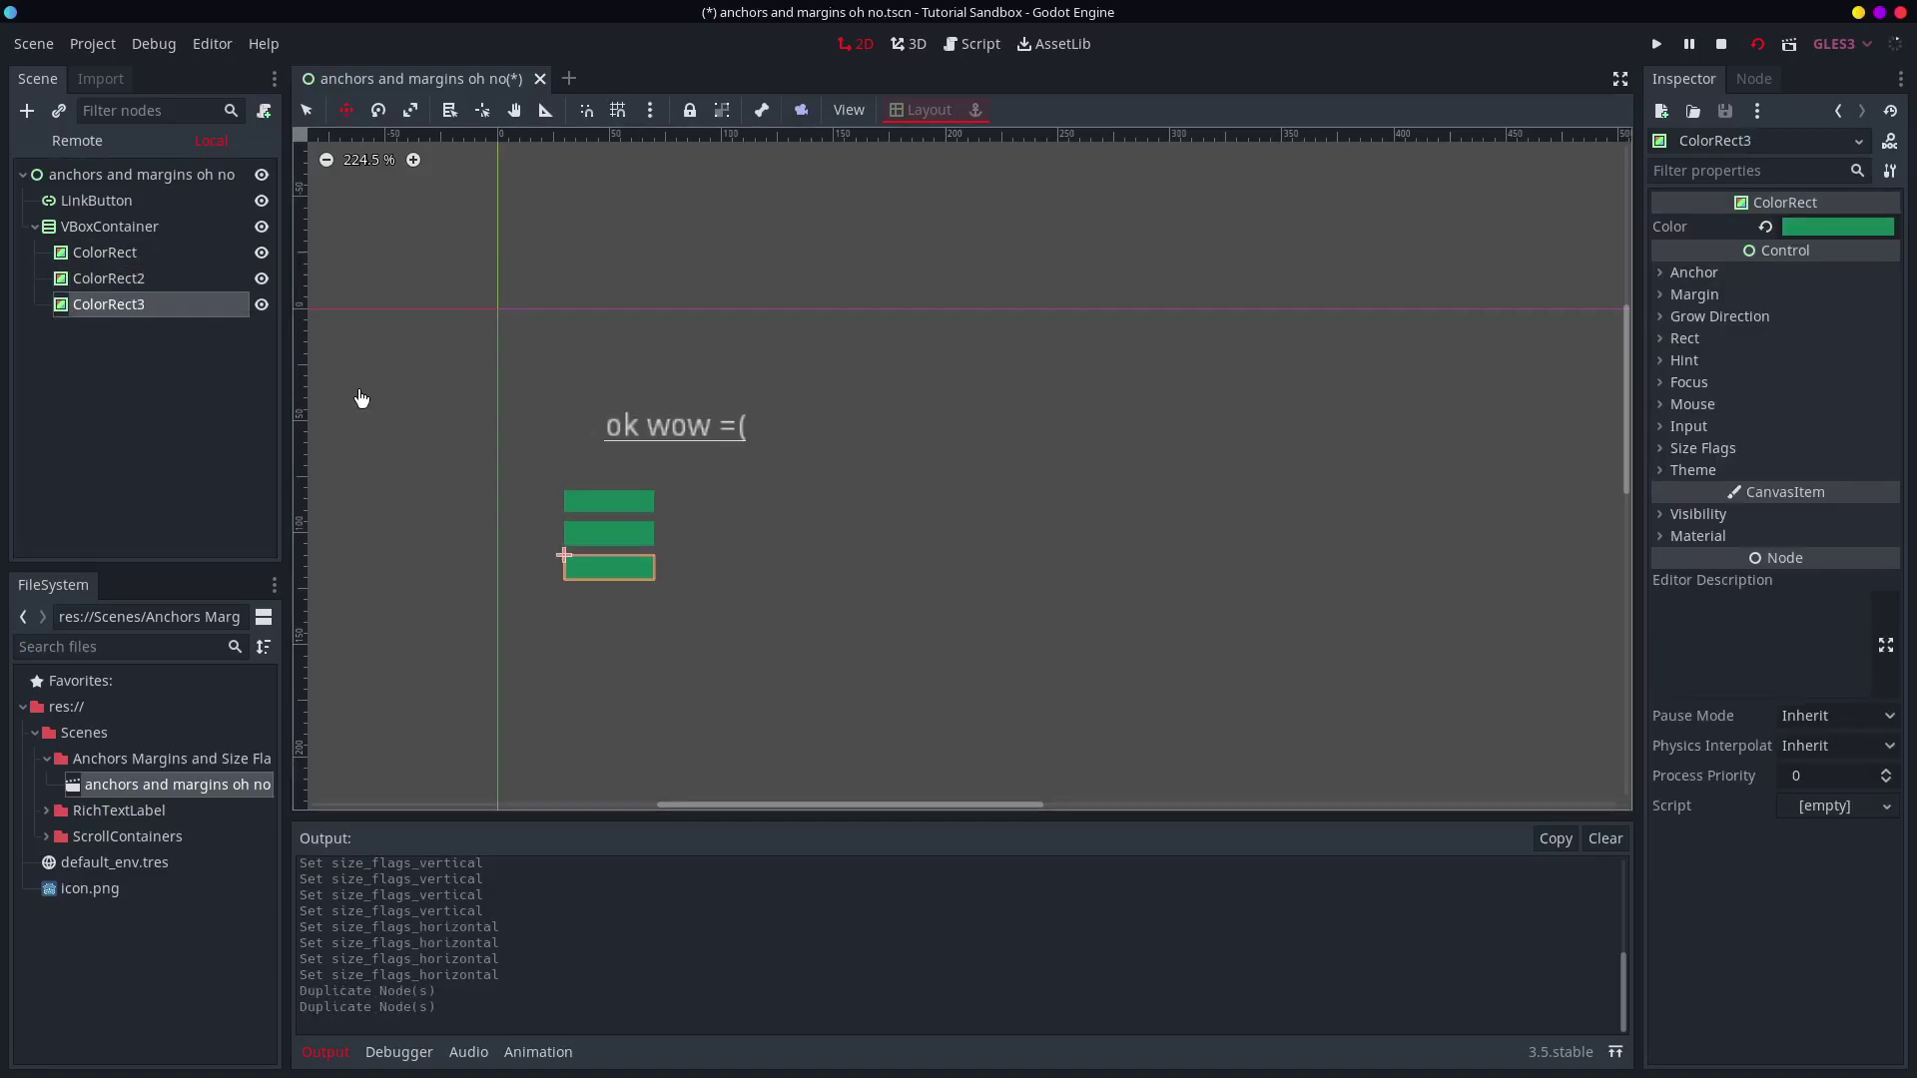
pyautogui.hotkey('ctrl', 'd')
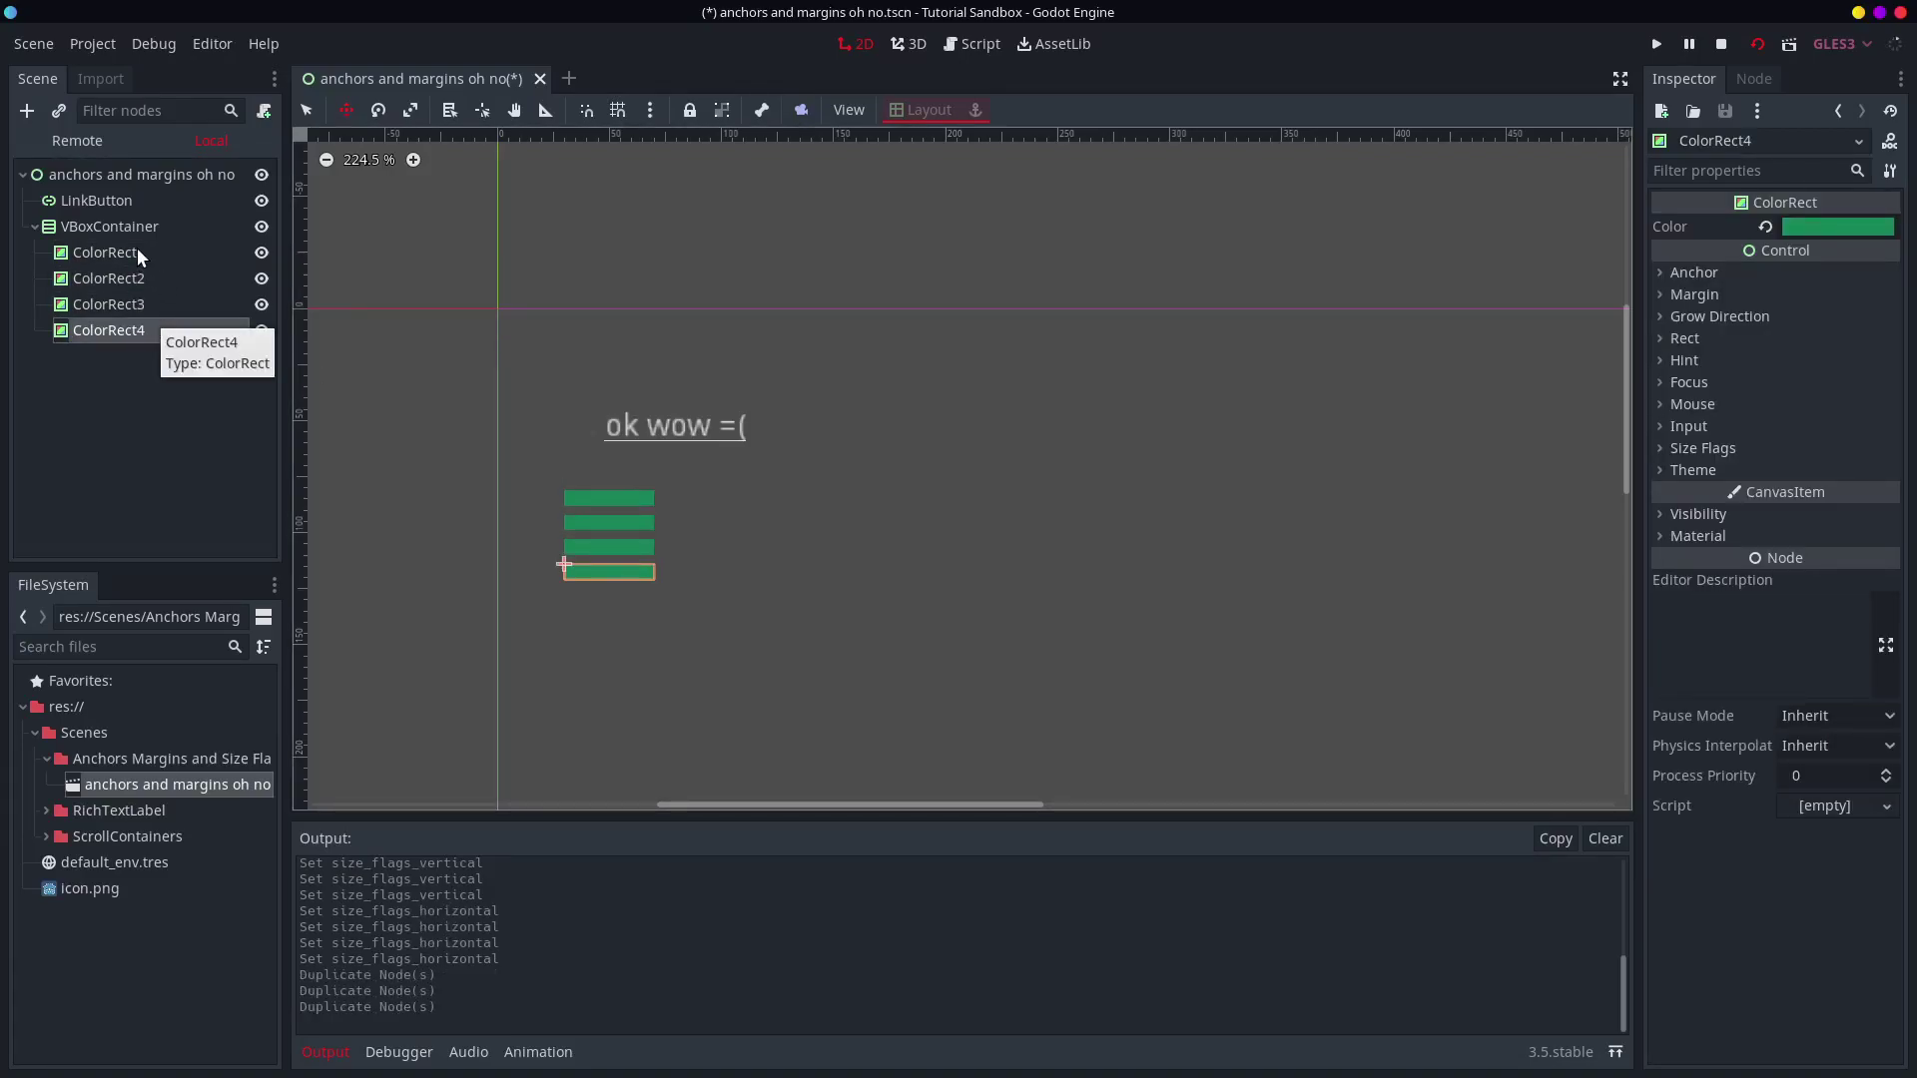
pyautogui.click(110, 227)
pyautogui.click(104, 253)
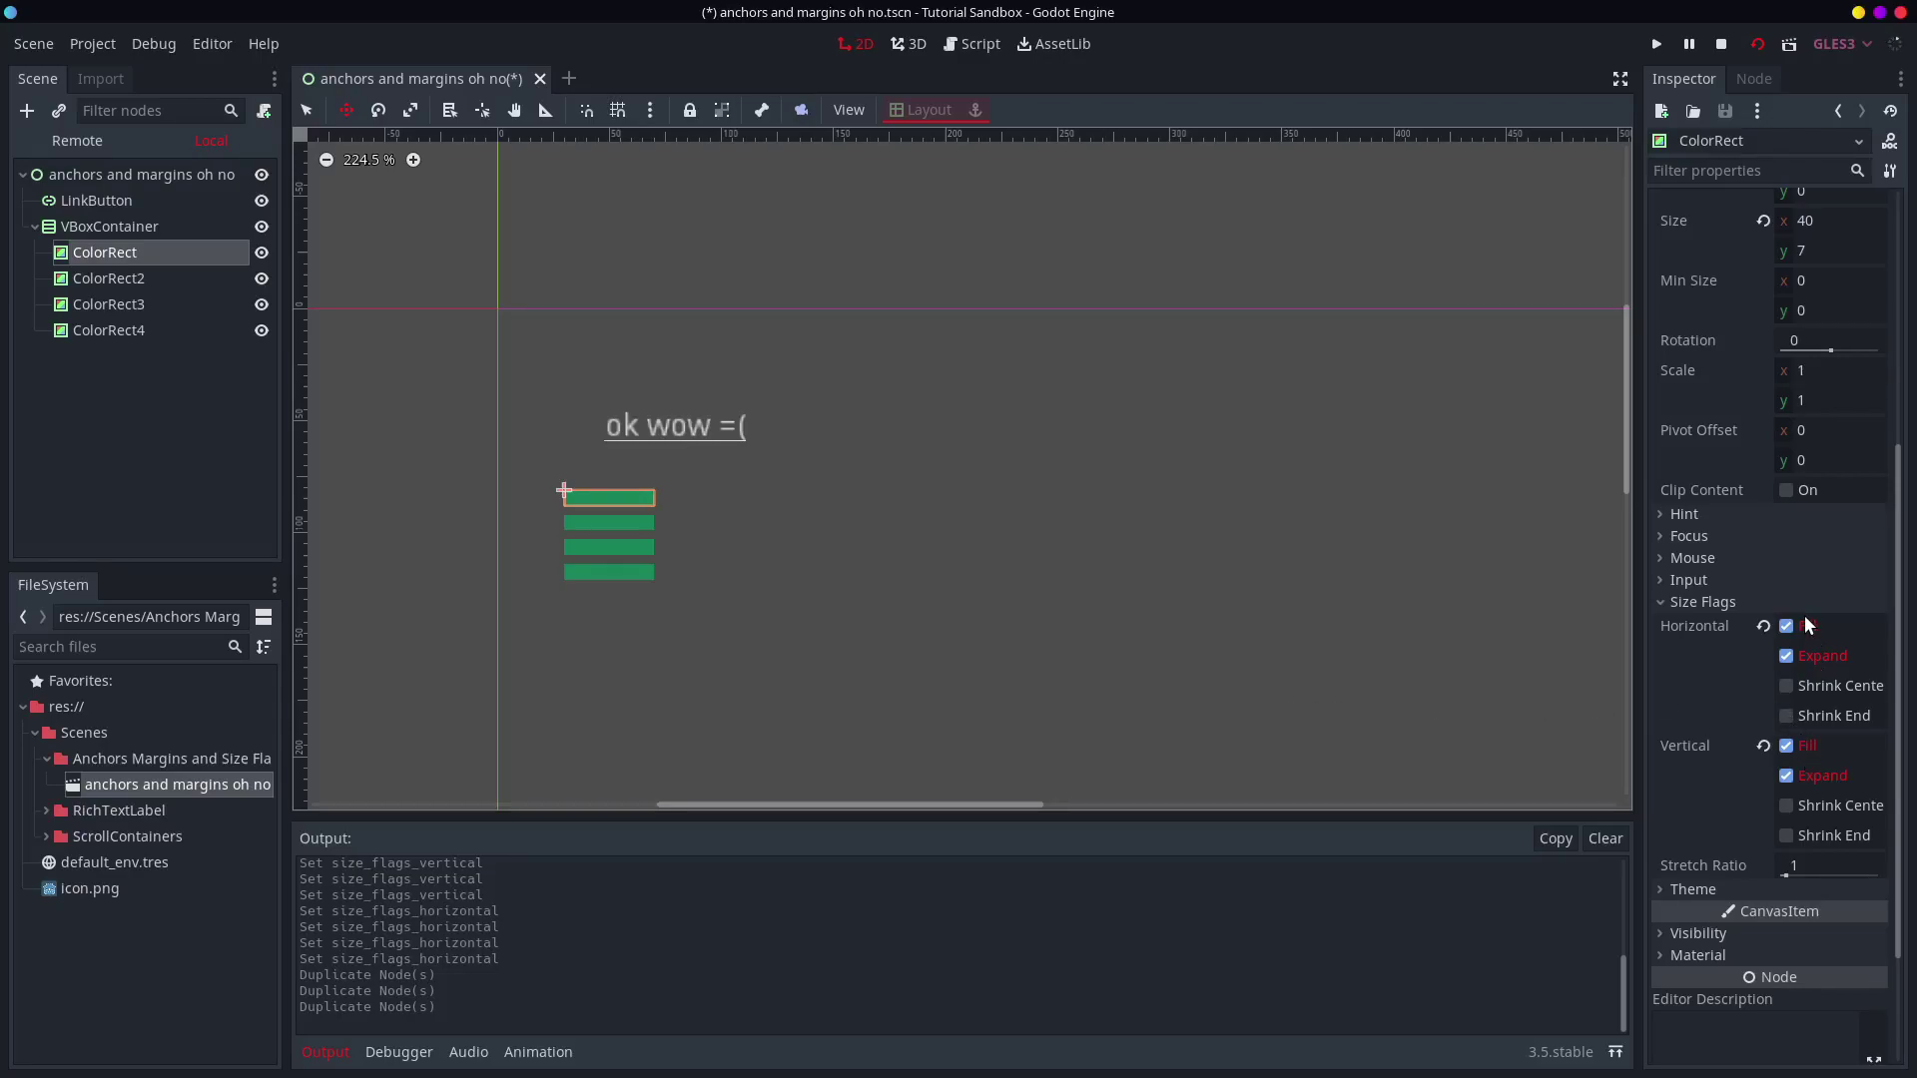
pyautogui.click(1815, 687)
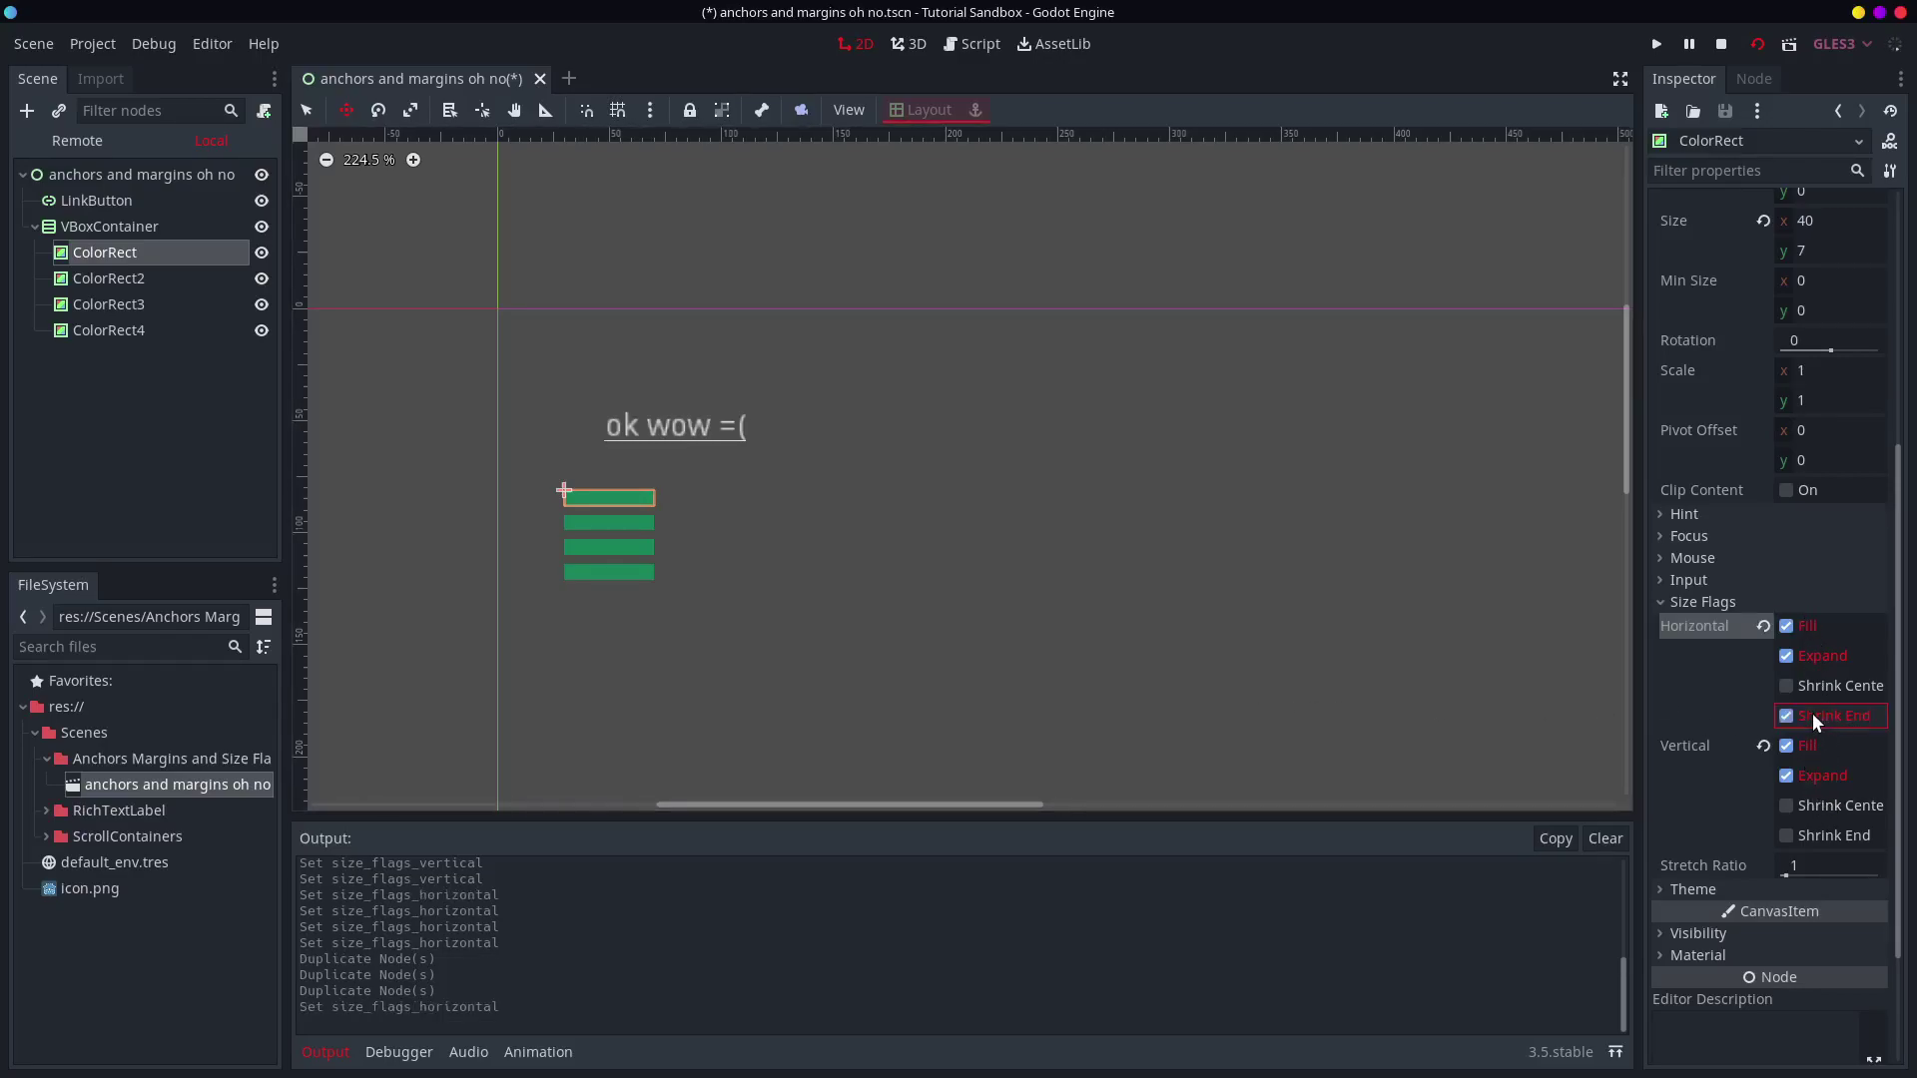
# - Select each green bar and the VBoxContainer in turn to compare their properties
pyautogui.click(129, 301)
pyautogui.click(130, 330)
pyautogui.click(135, 287)
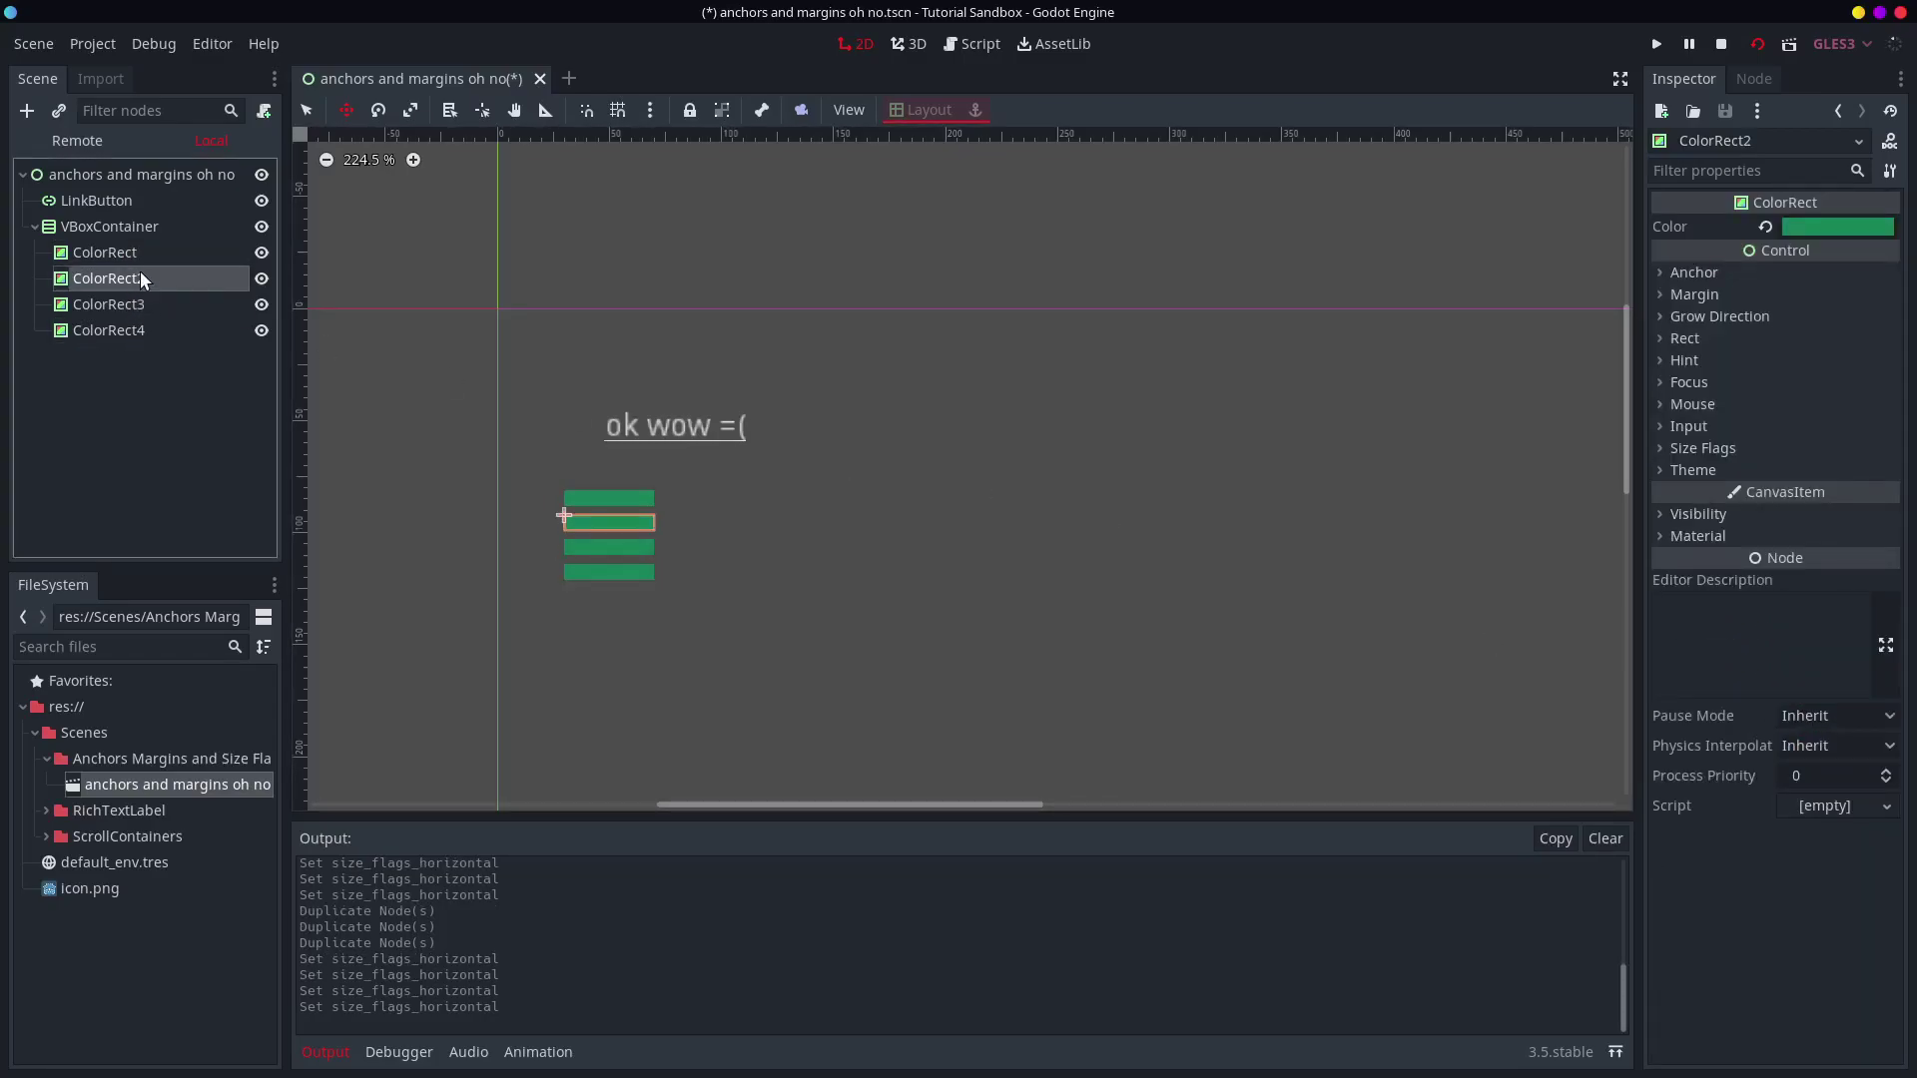
pyautogui.click(146, 225)
pyautogui.click(166, 251)
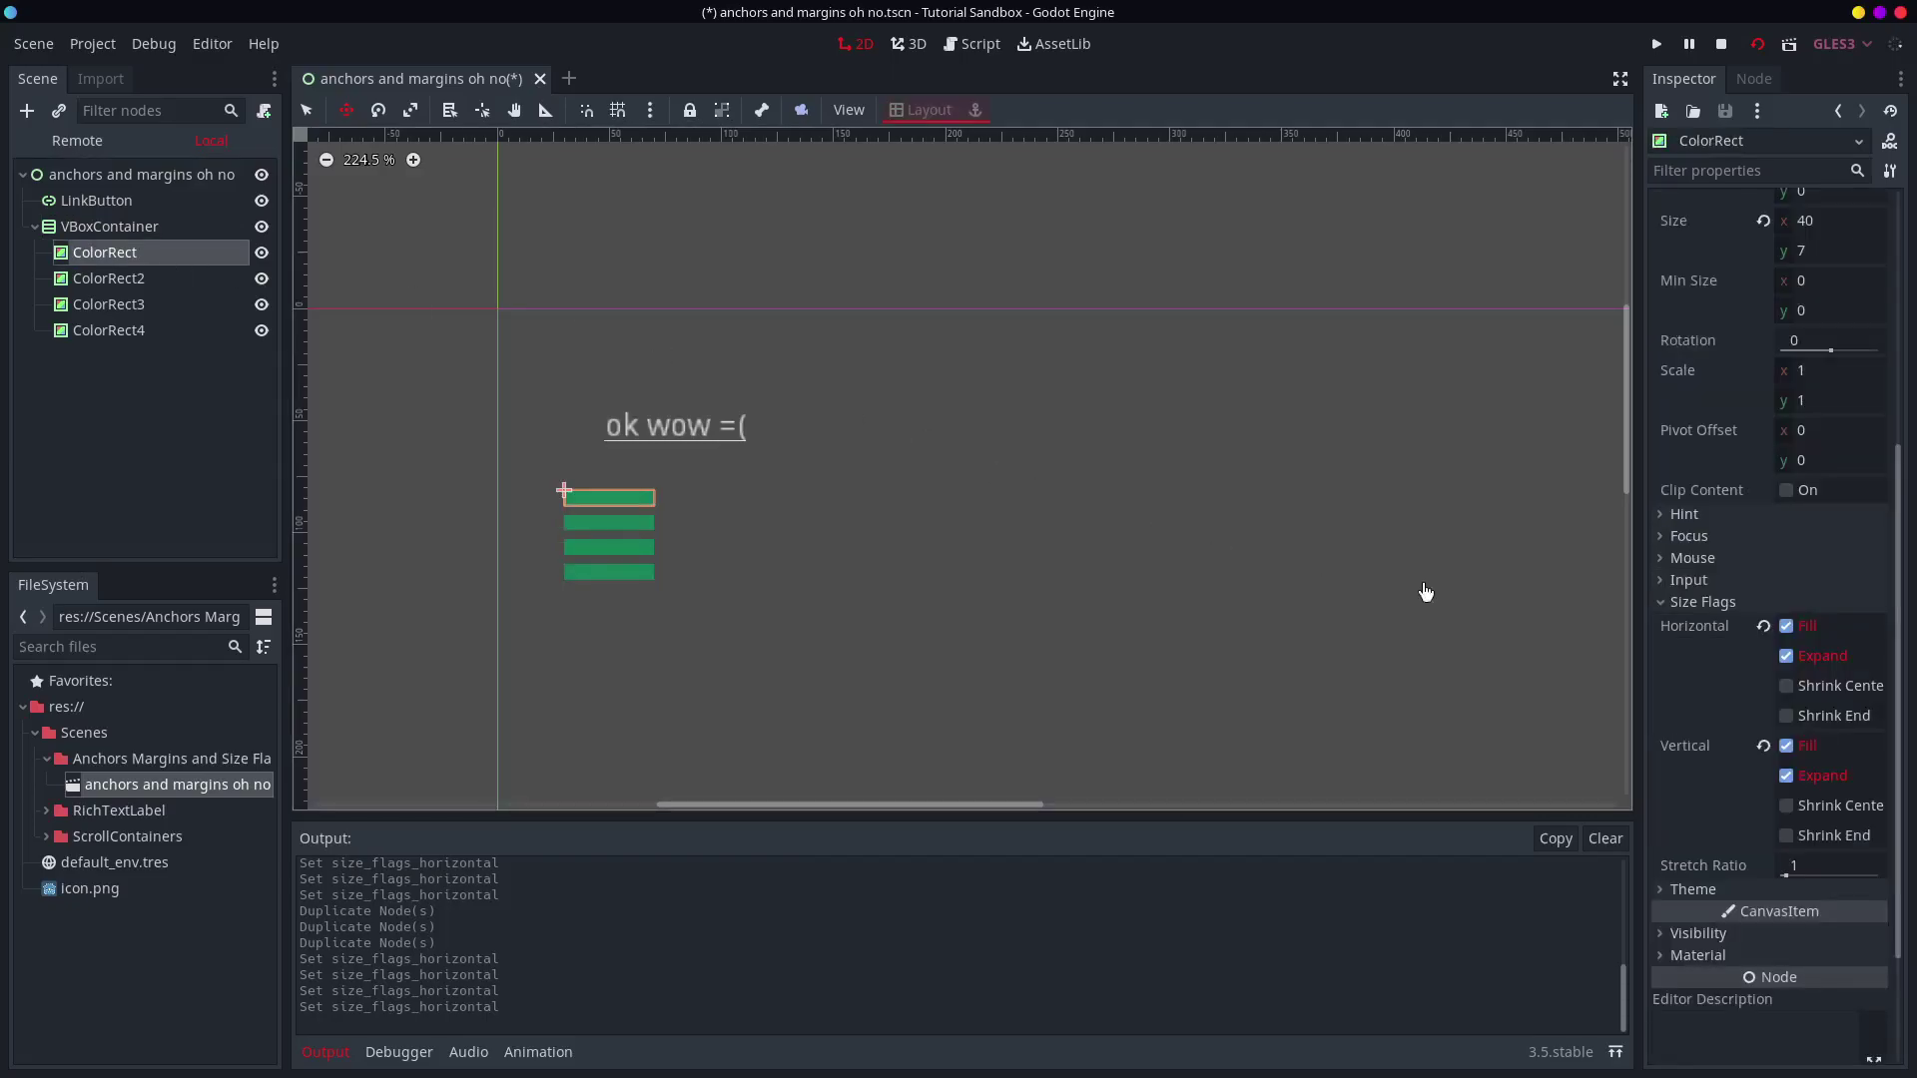
pyautogui.click(139, 284)
pyautogui.click(130, 309)
pyautogui.click(162, 261)
# - Toggle the first bar's horizontal Fill off and back on, then turn off its vertical Fill
pyautogui.scroll(1, 1817, 714)
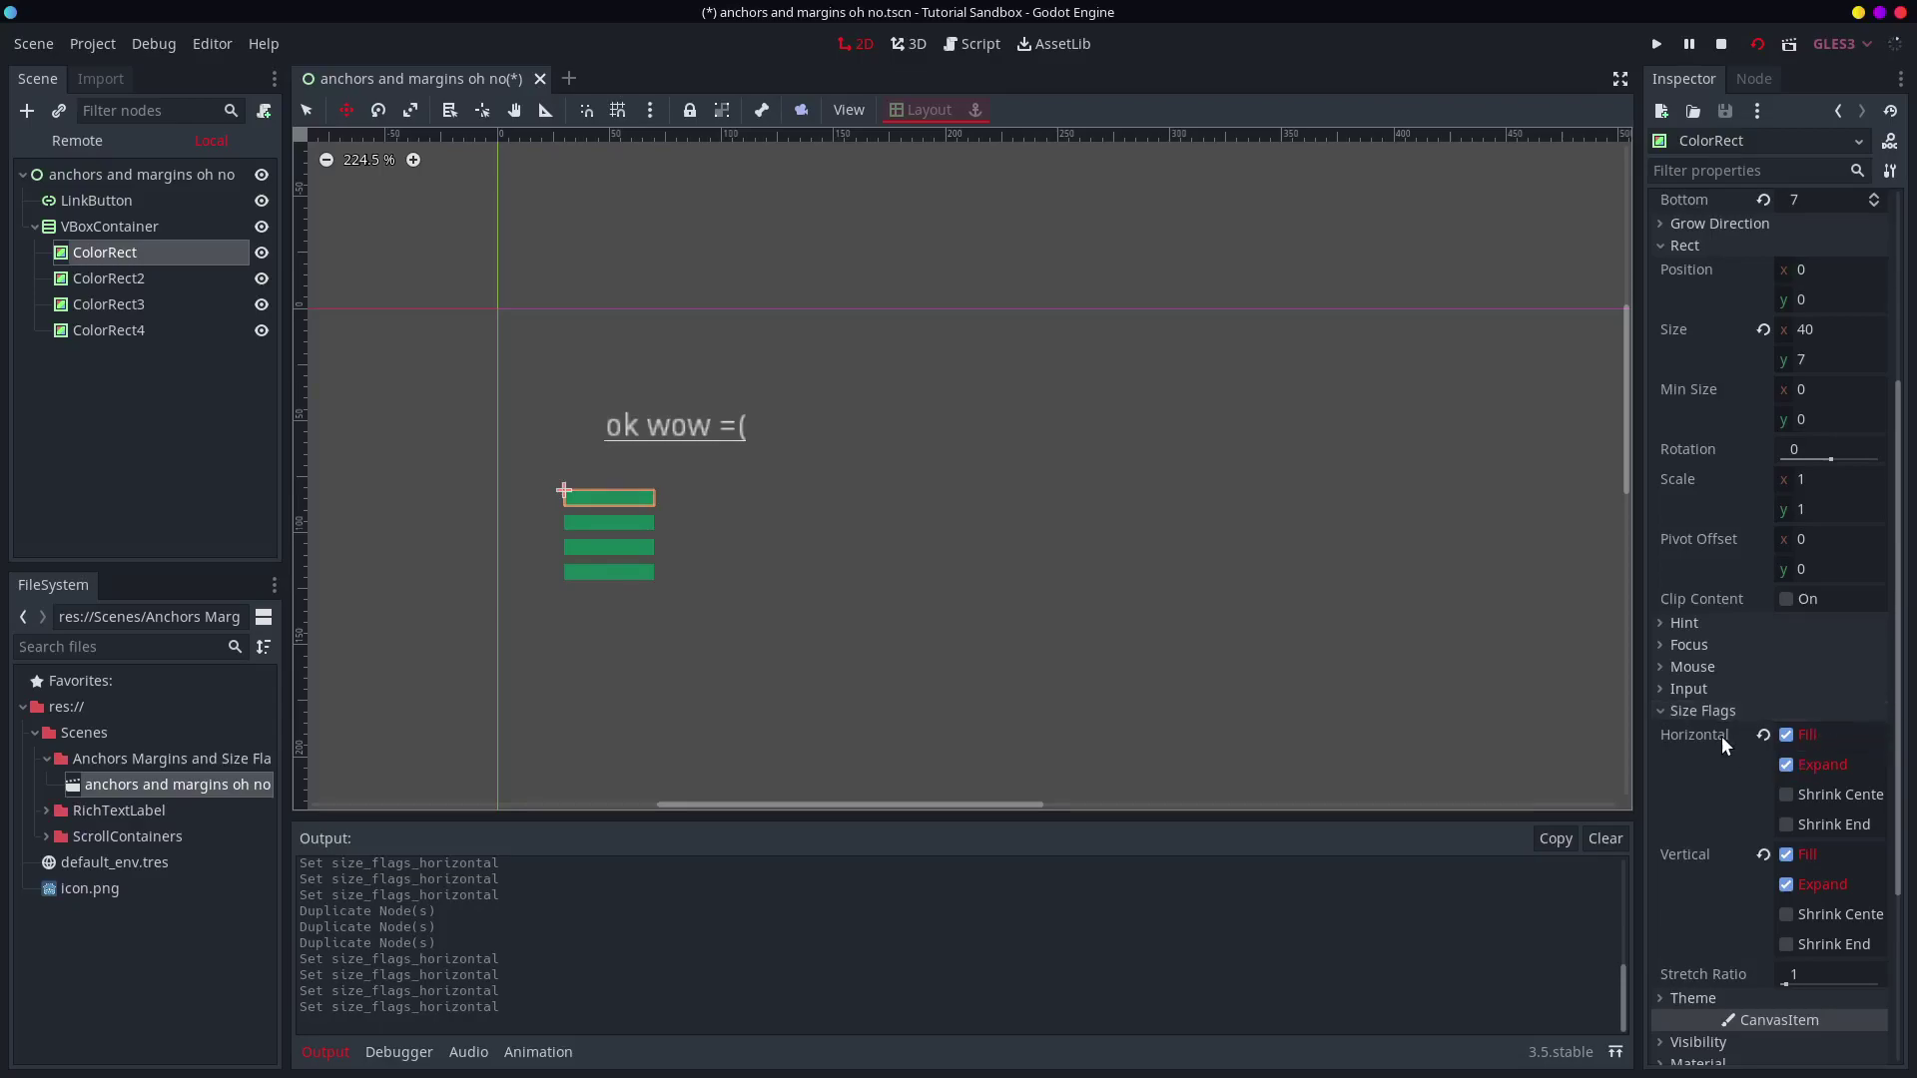
pyautogui.moveTo(1721, 741)
pyautogui.click(1807, 734)
pyautogui.click(1806, 735)
pyautogui.click(1800, 856)
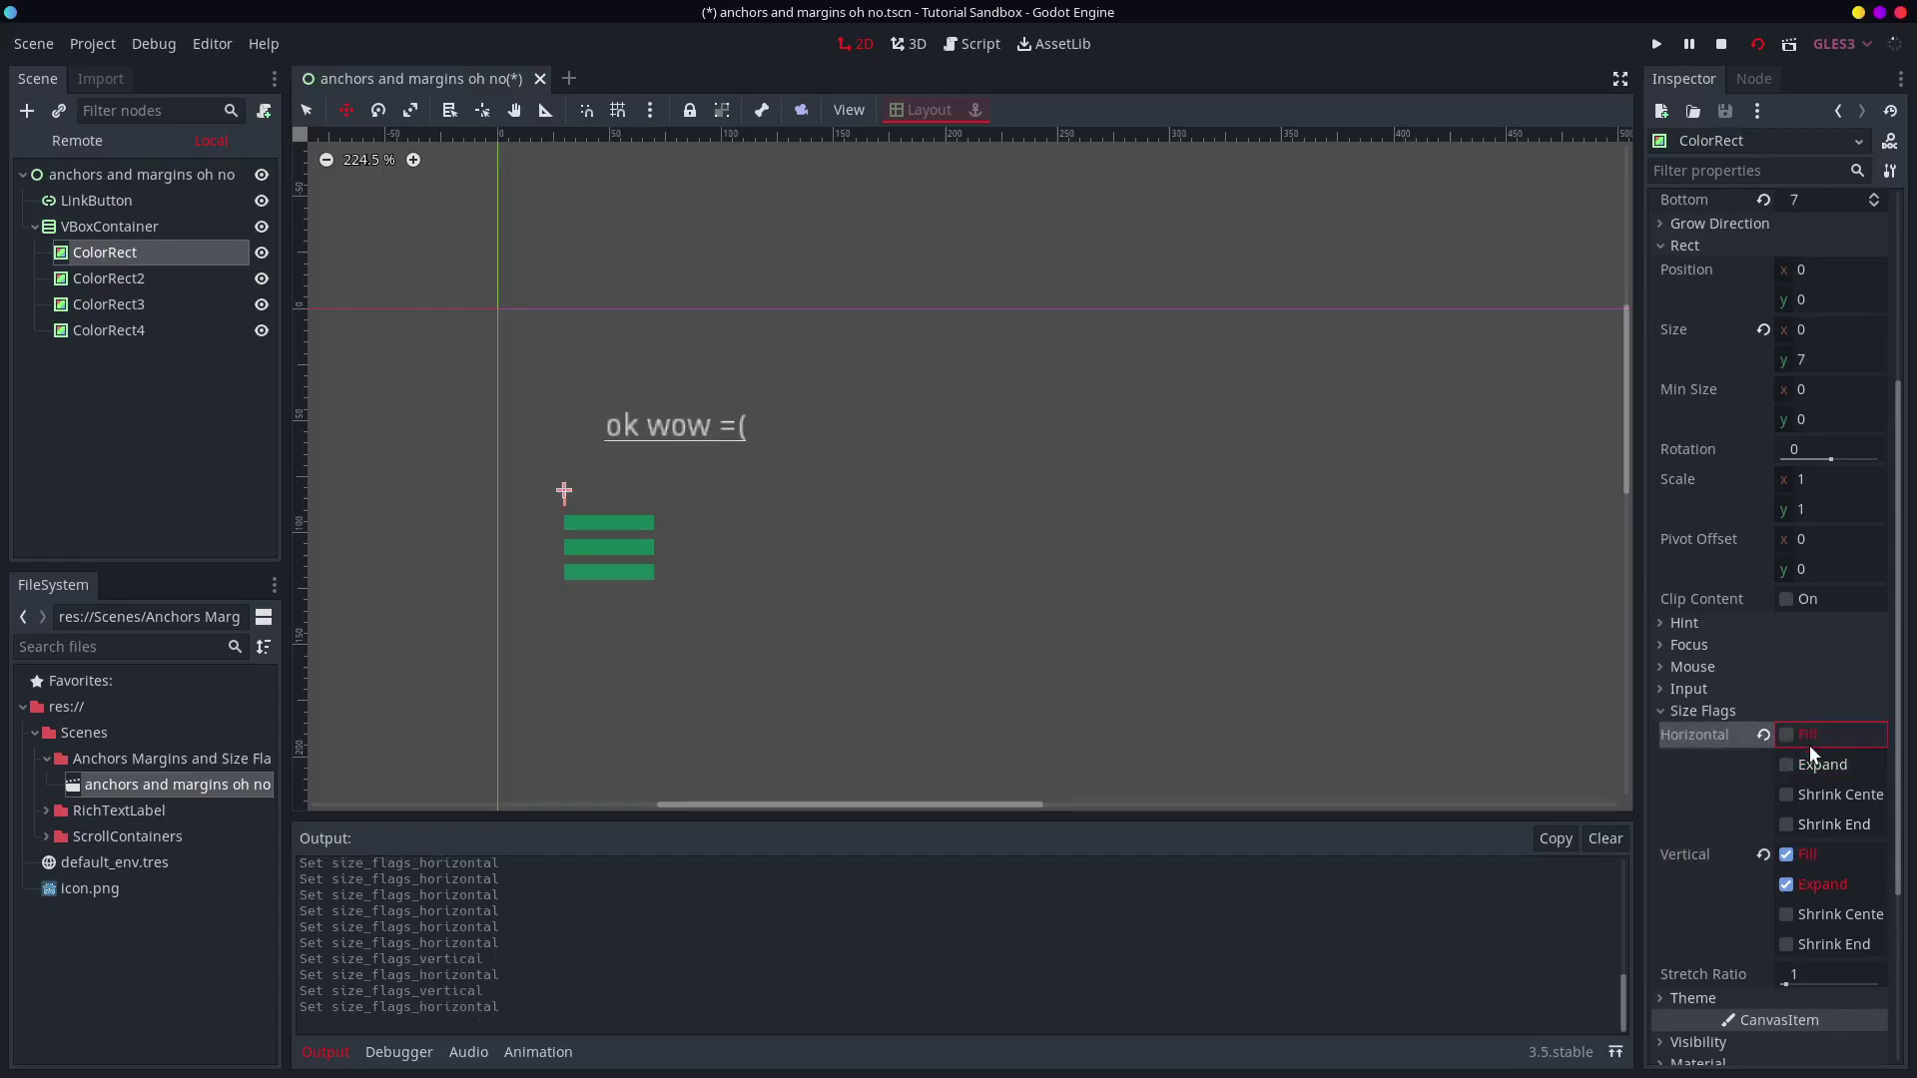
# - Turn the first ColorRect's Fill size flag back on so all four green bars stack evenly
pyautogui.click(1802, 854)
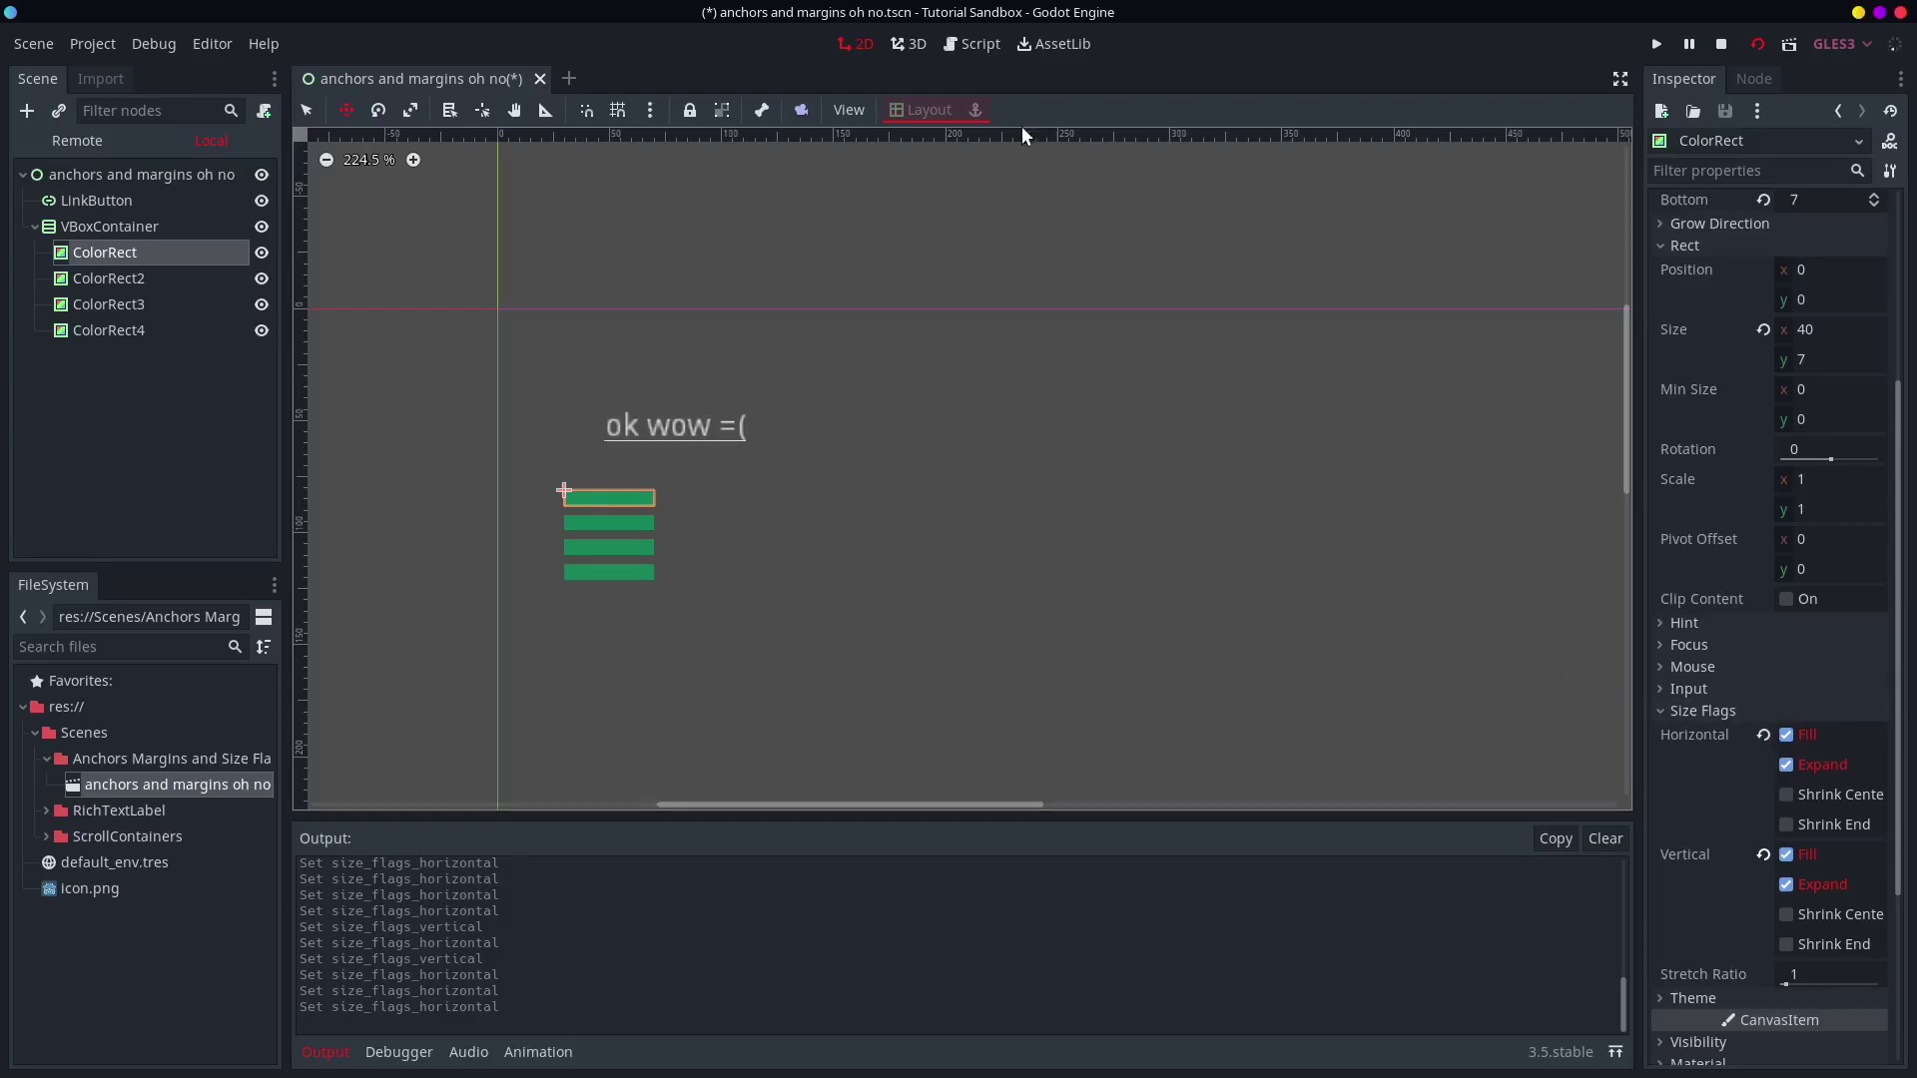
pyautogui.click(206, 199)
pyautogui.click(924, 110)
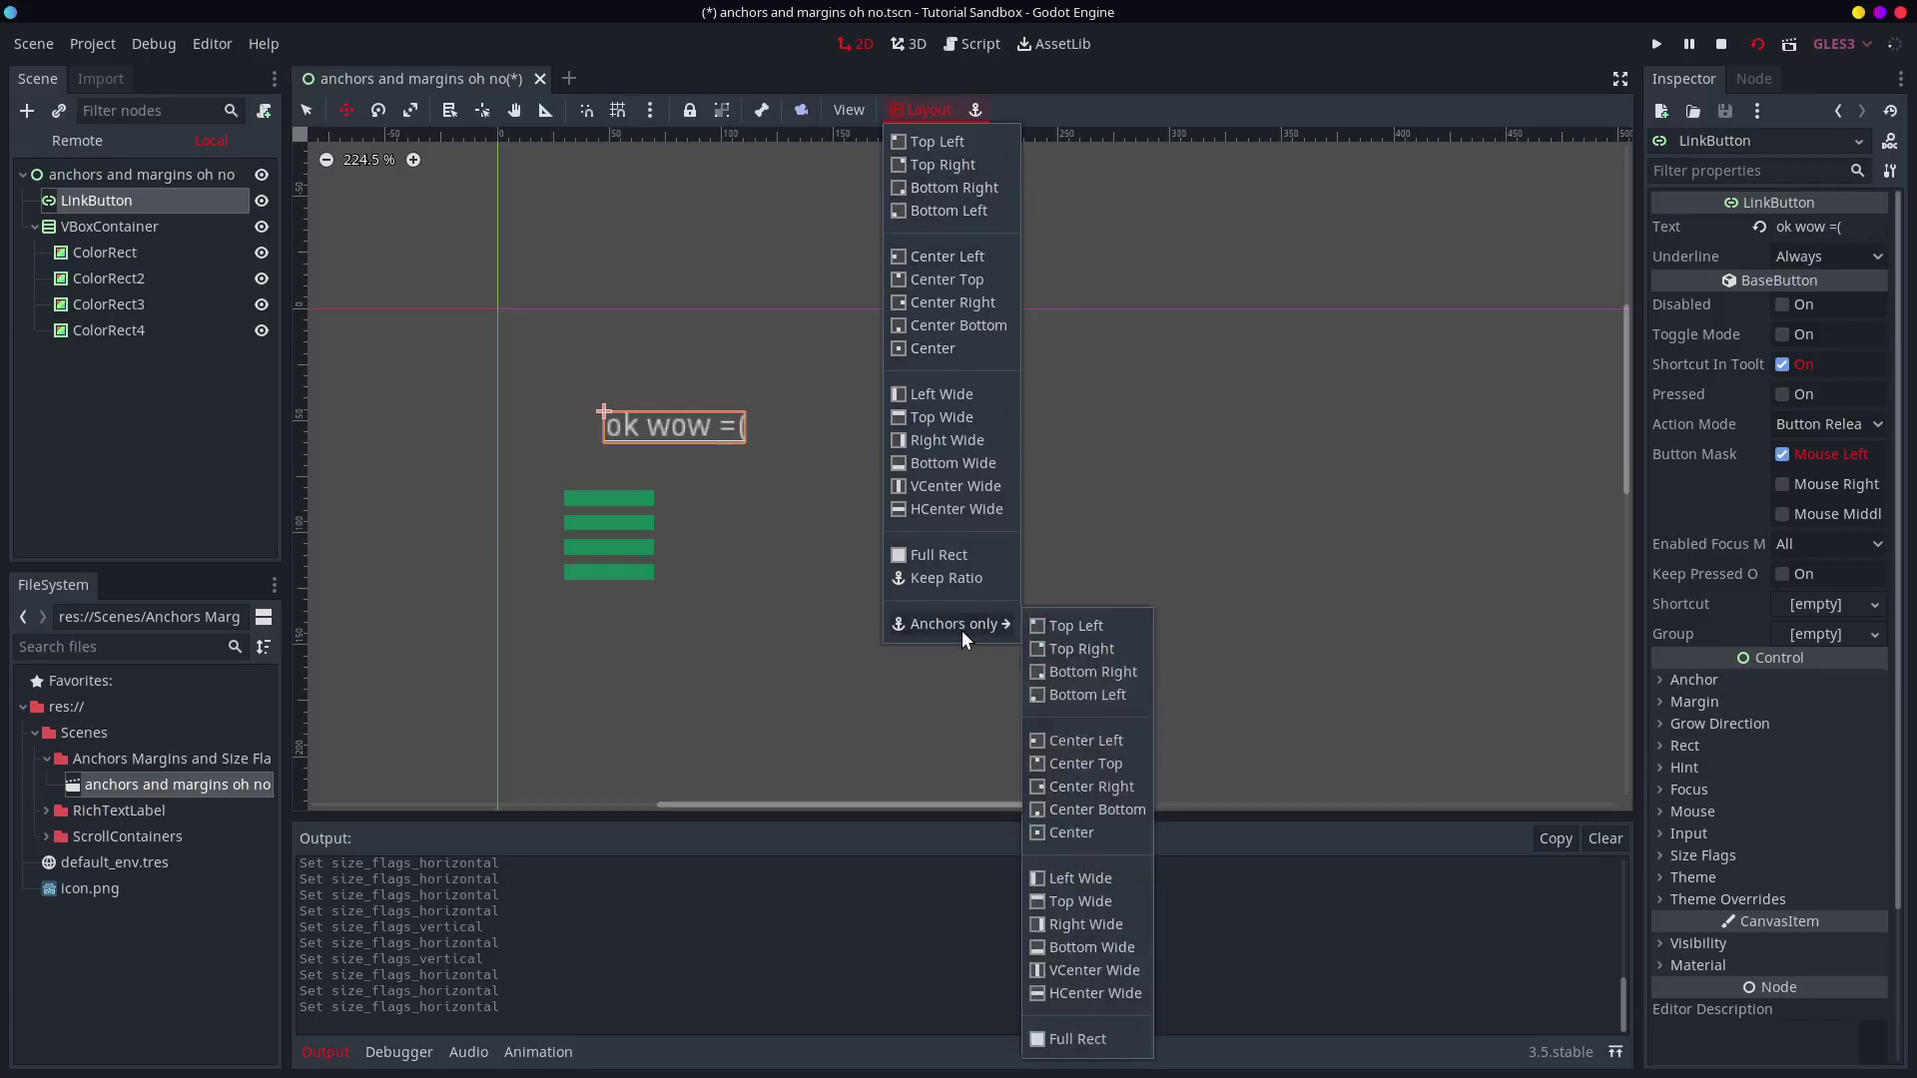
pyautogui.click(1328, 90)
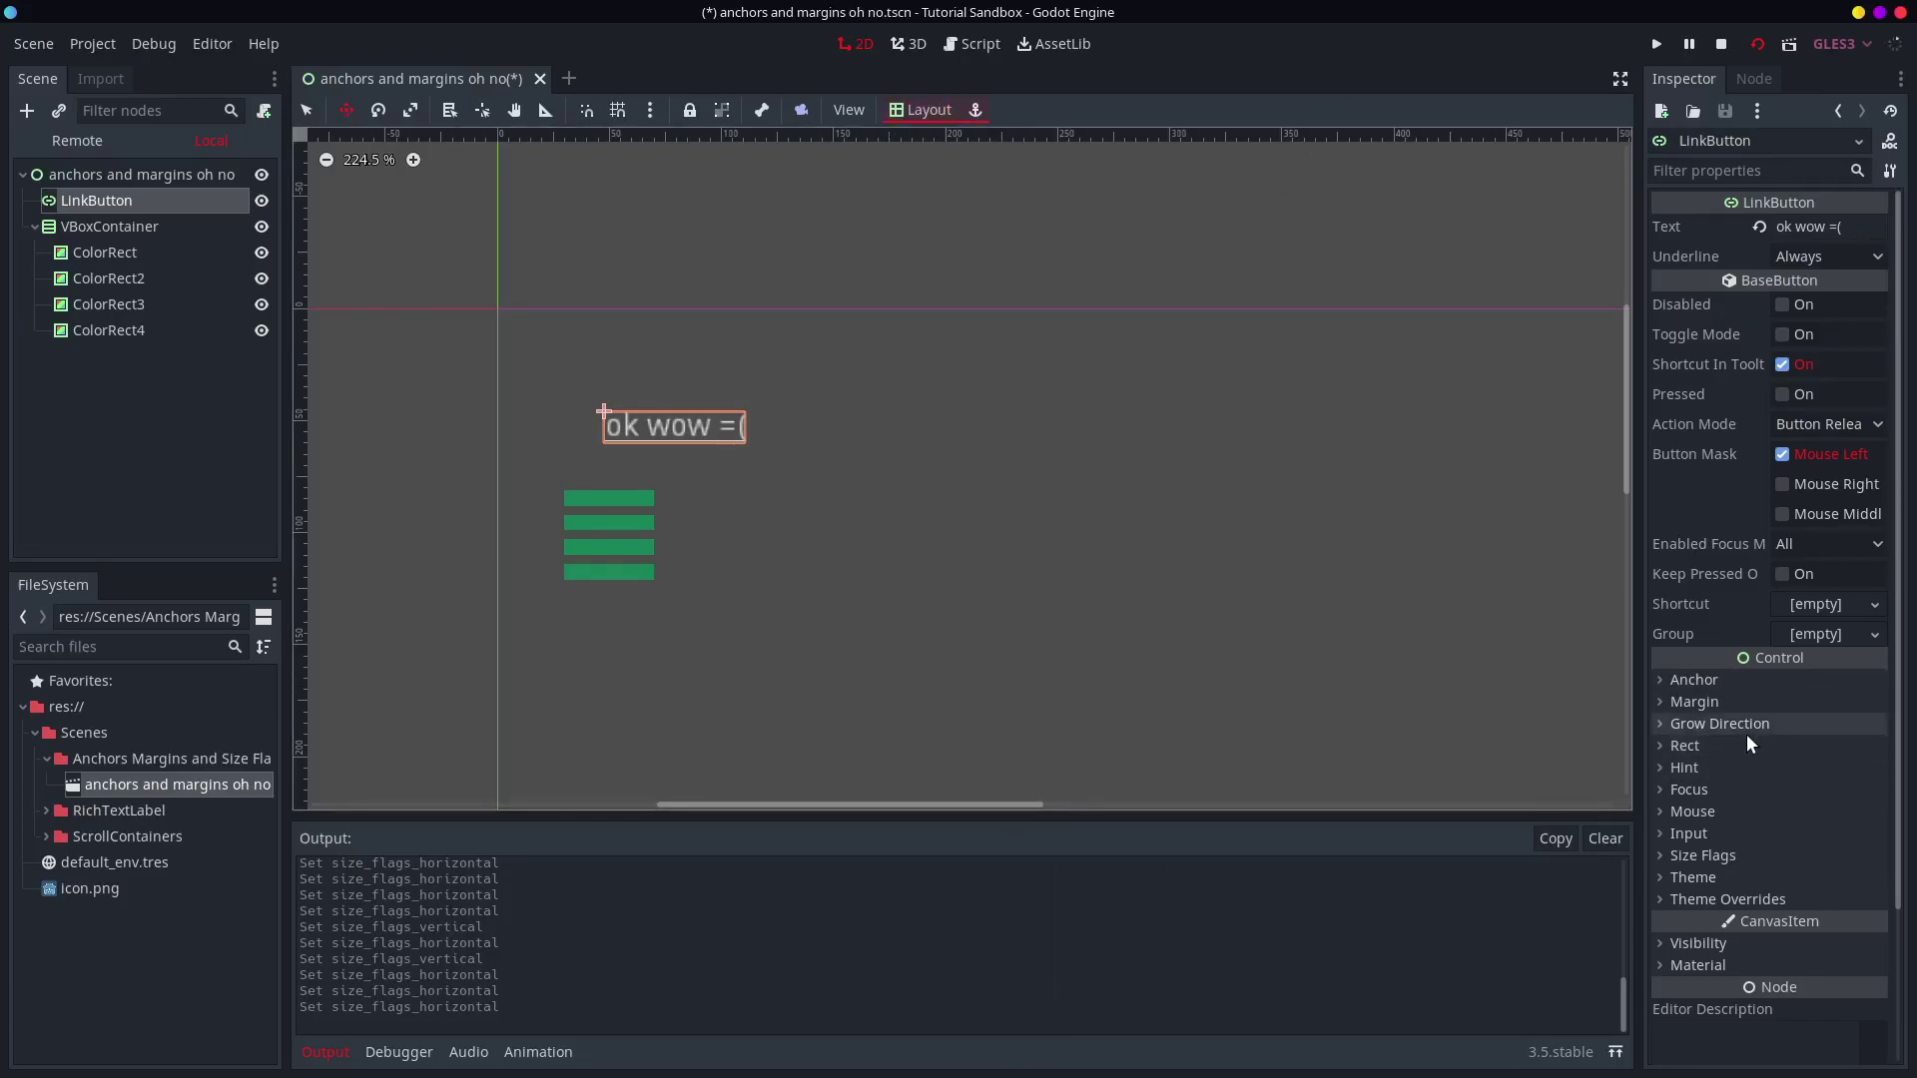